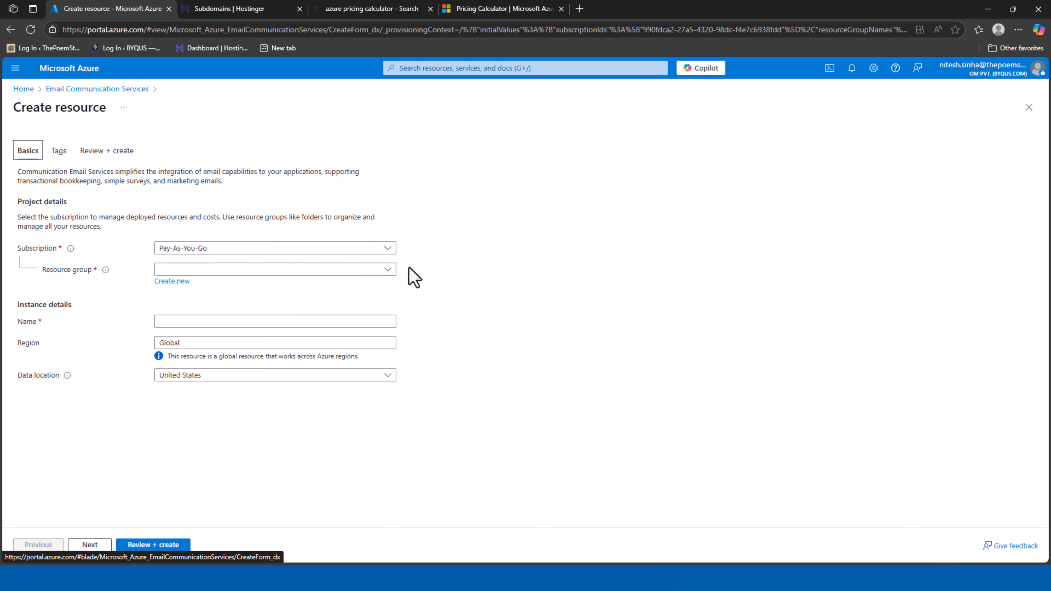
Create a new resource group named email-smtp-relay in the Email Communication Services form
{"action": "left_click", "coordinate": [284, 273]}
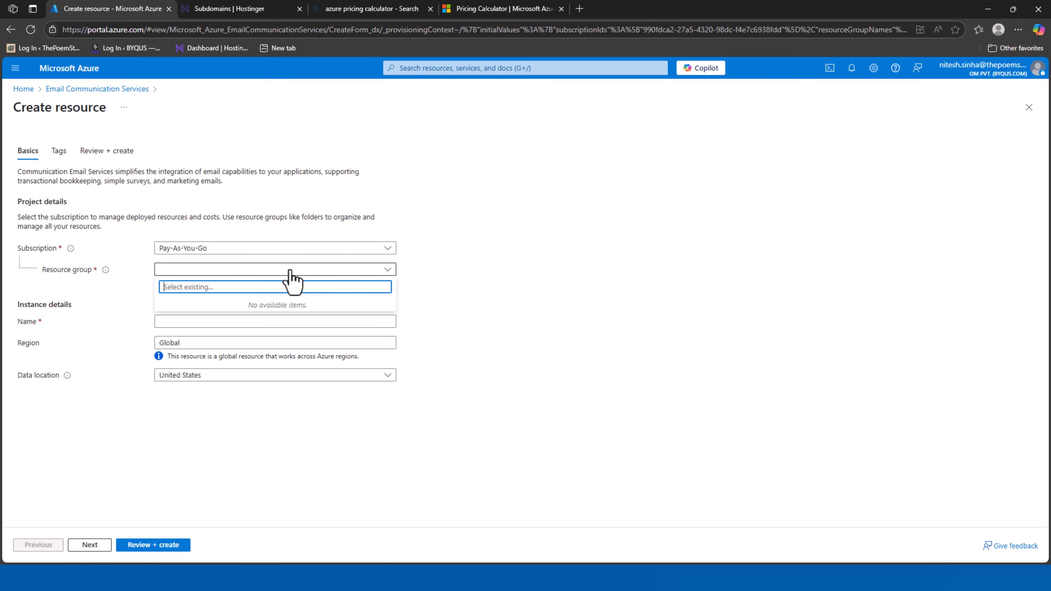
{"action": "left_click", "coordinate": [615, 324]}
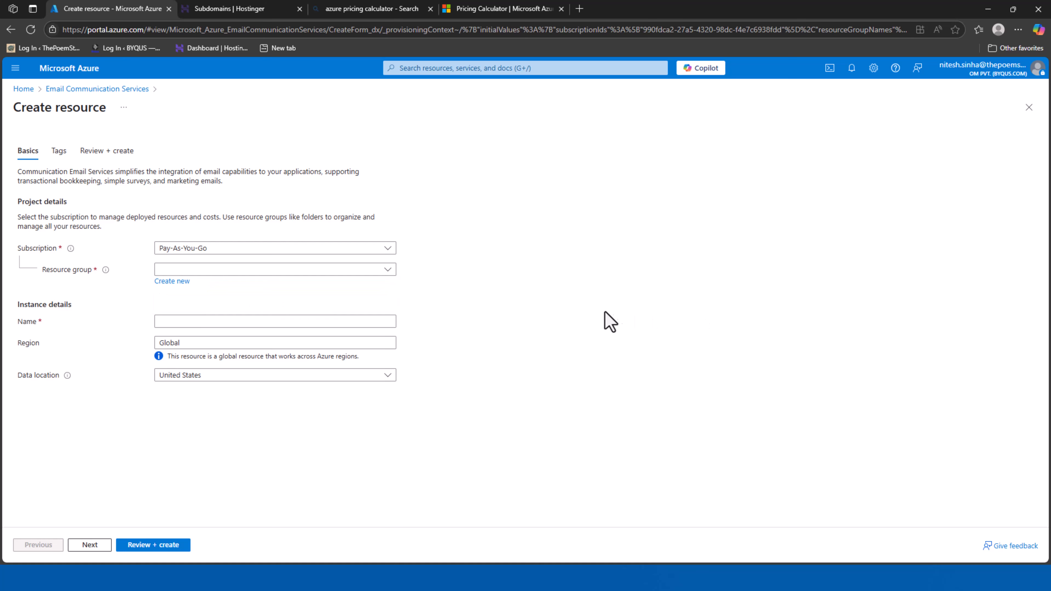
{"action": "left_click", "coordinate": [167, 283]}
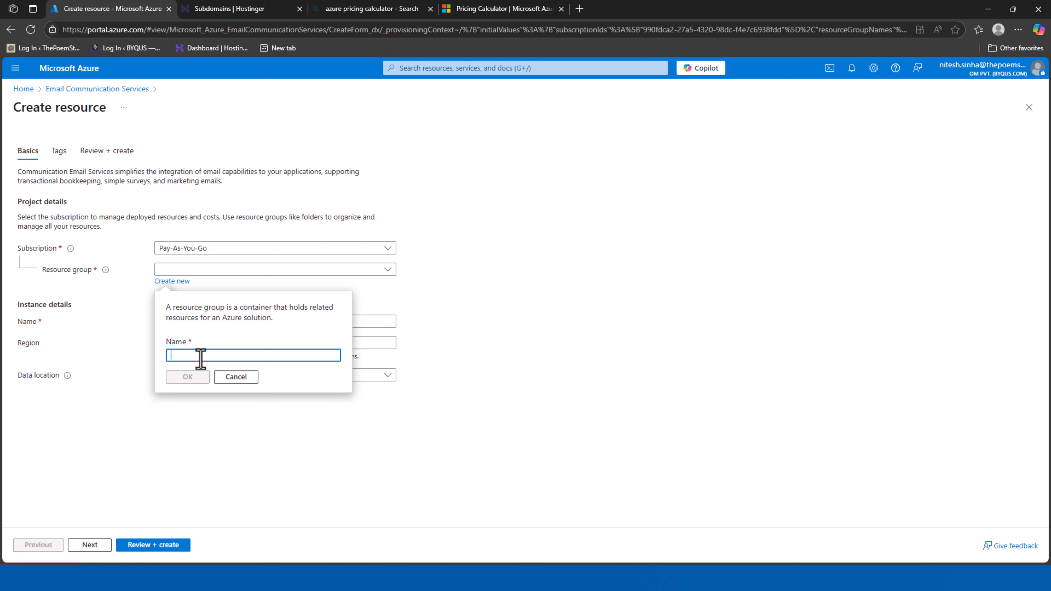
{"action": "type", "text": "ema"}
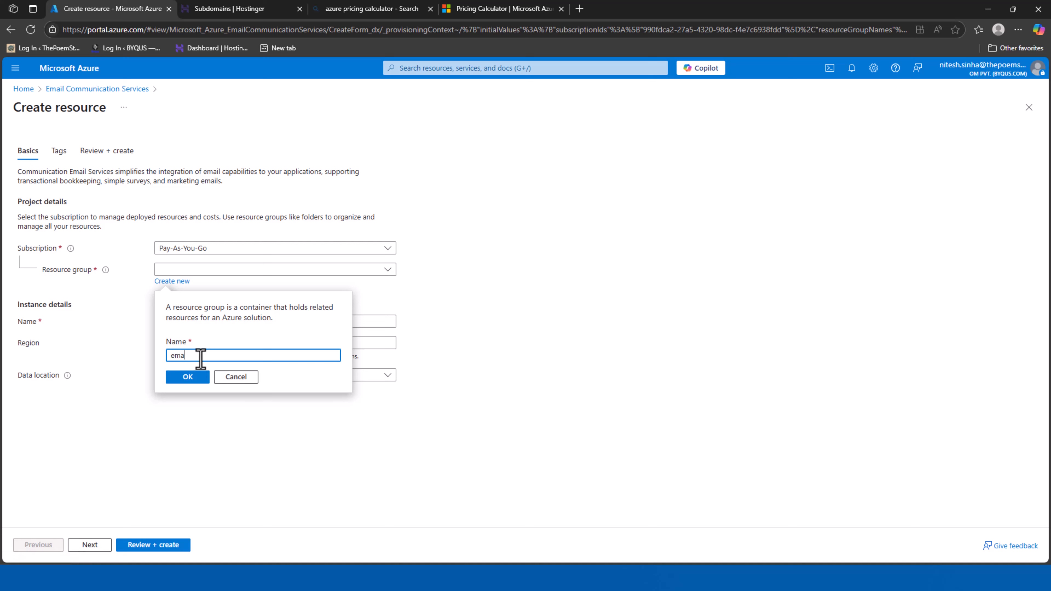
{"action": "type", "text": "il"}
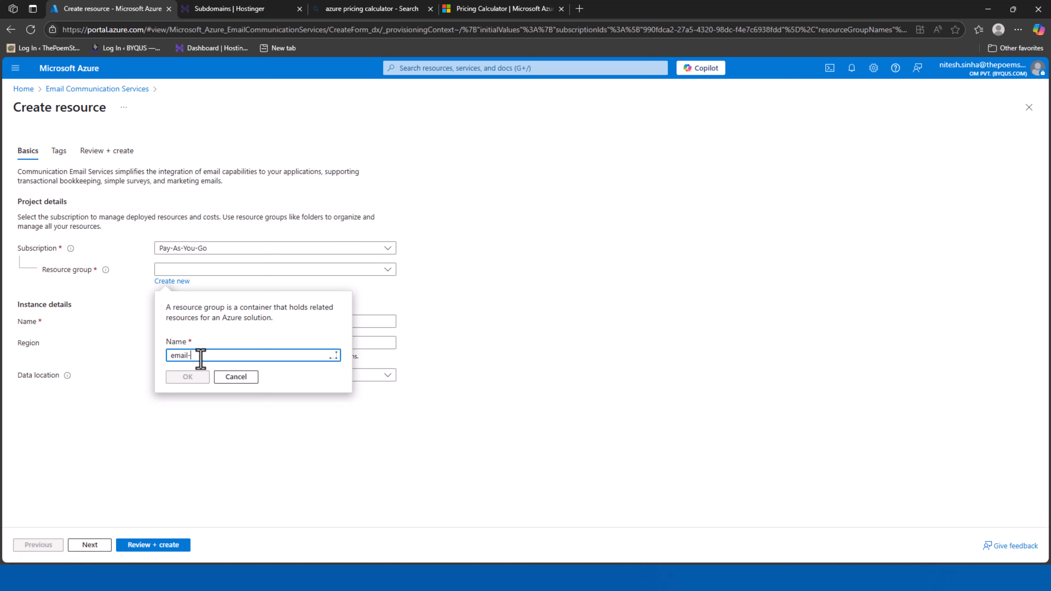
{"action": "type", "text": "-relay"}
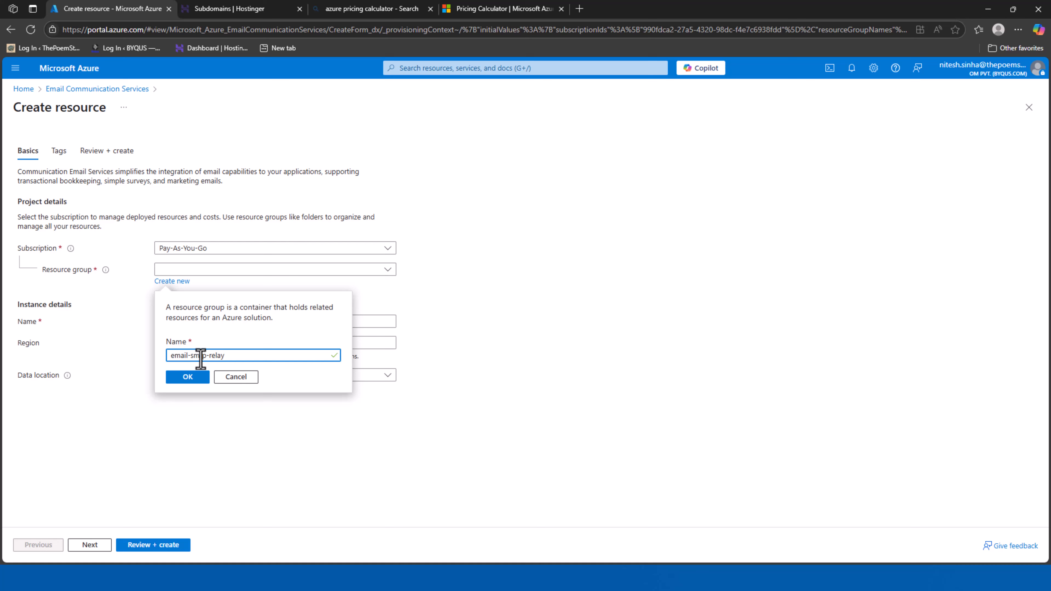
{"action": "left_click", "coordinate": [188, 377]}
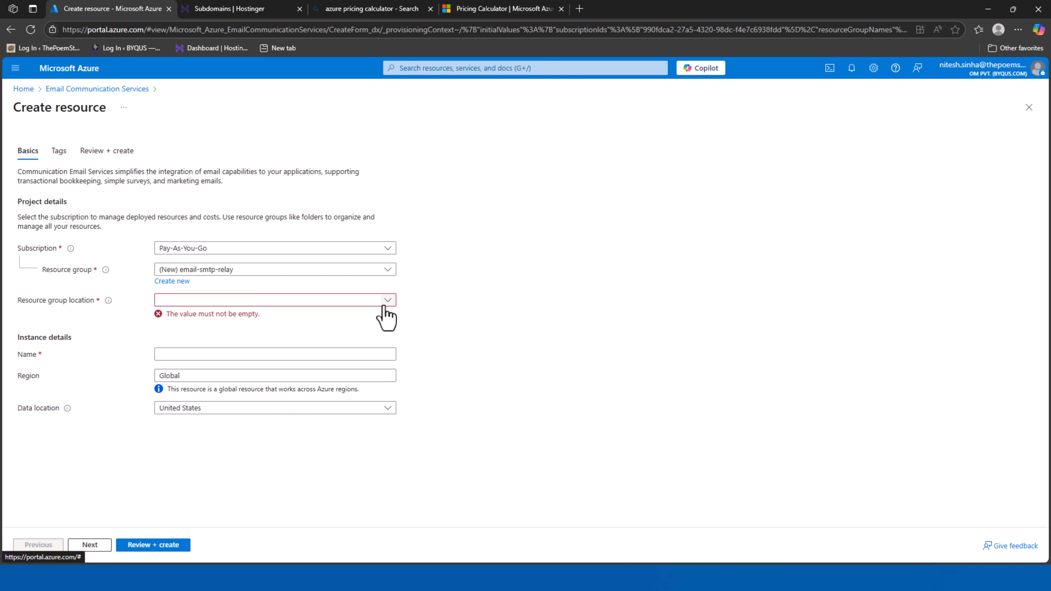
Set the resource group location to Central India
{"action": "left_click", "coordinate": [392, 305]}
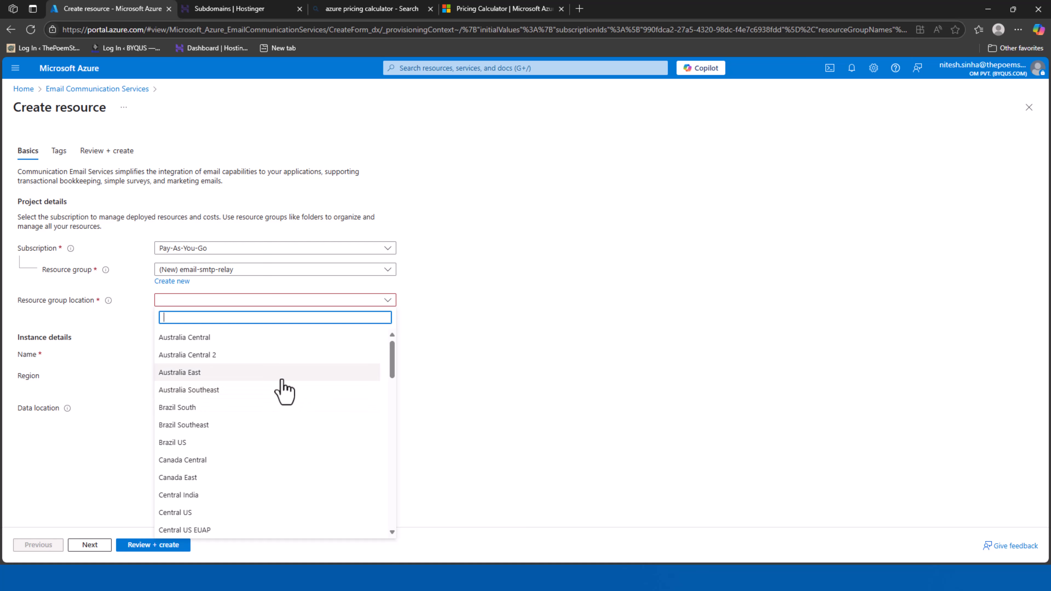
{"action": "type", "text": "Ind"}
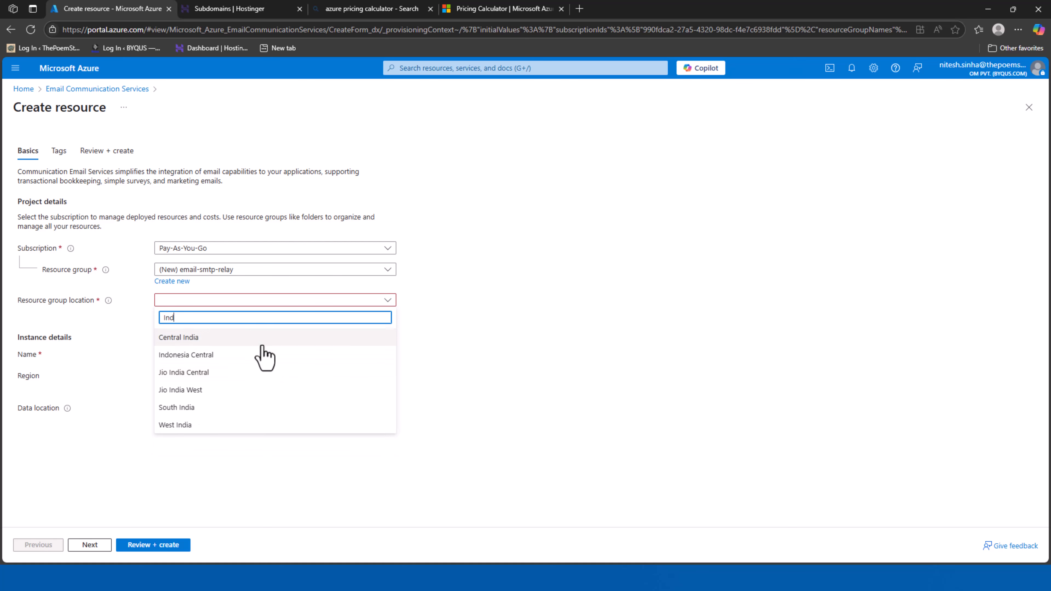
{"action": "left_click", "coordinate": [262, 344]}
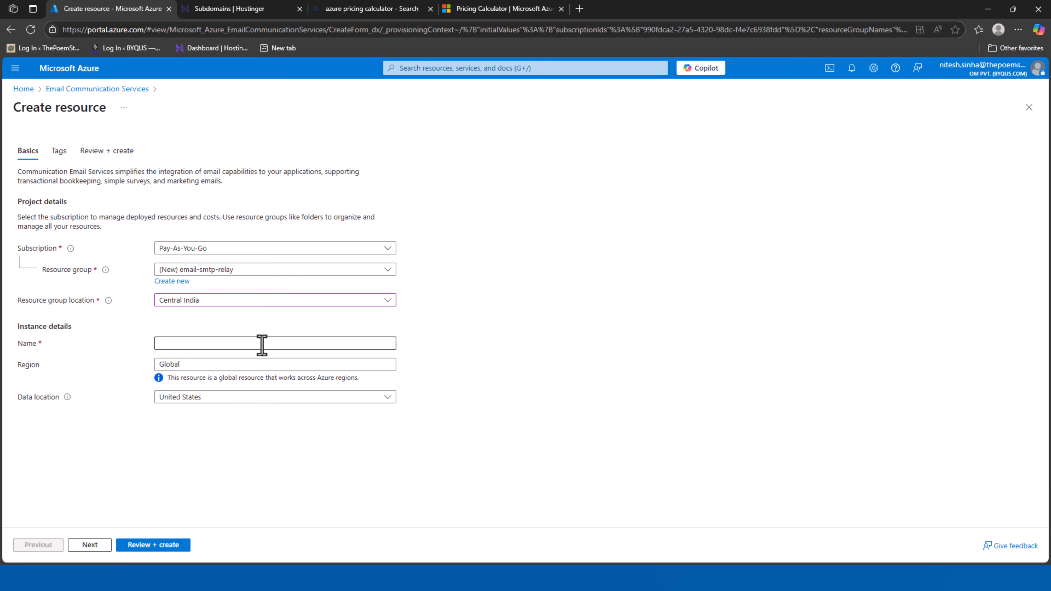
Name the email service email-smtp-relay-1
{"action": "left_click", "coordinate": [169, 343]}
{"action": "left_click", "coordinate": [532, 309]}
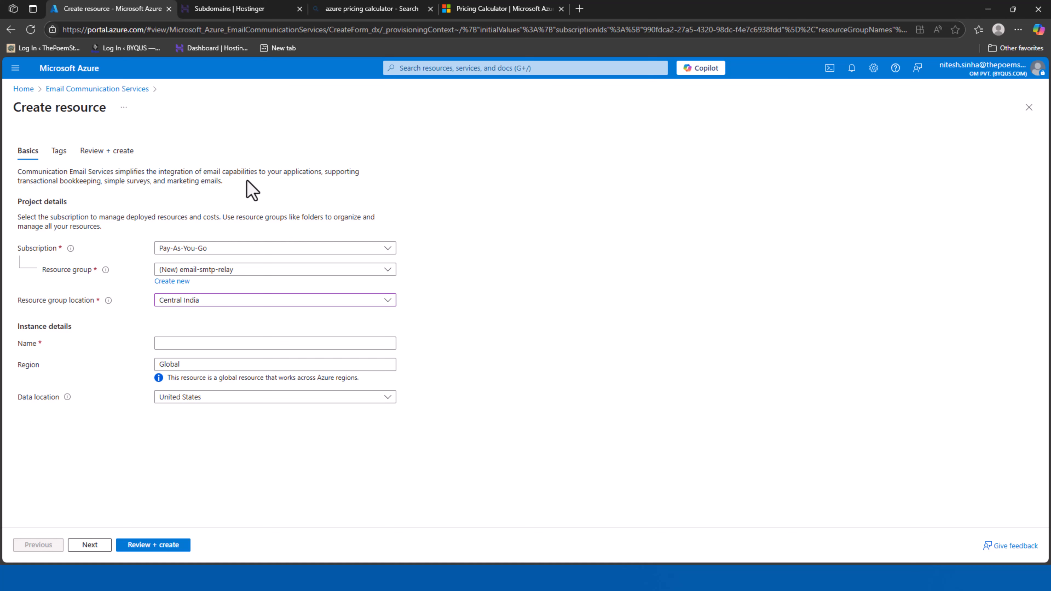
{"action": "left_click", "coordinate": [186, 342]}
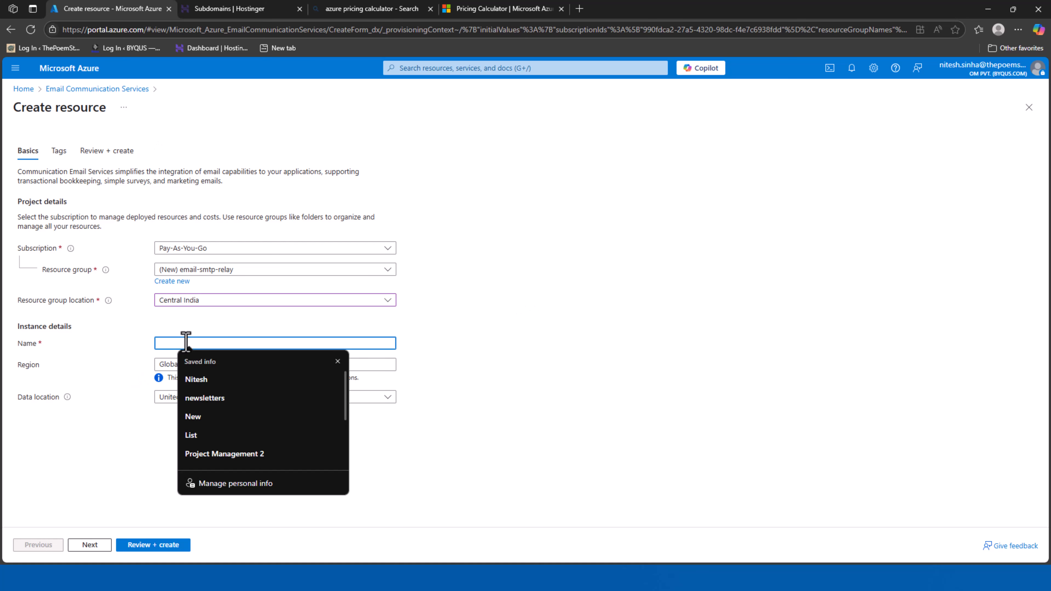
{"action": "type", "text": "email S"}
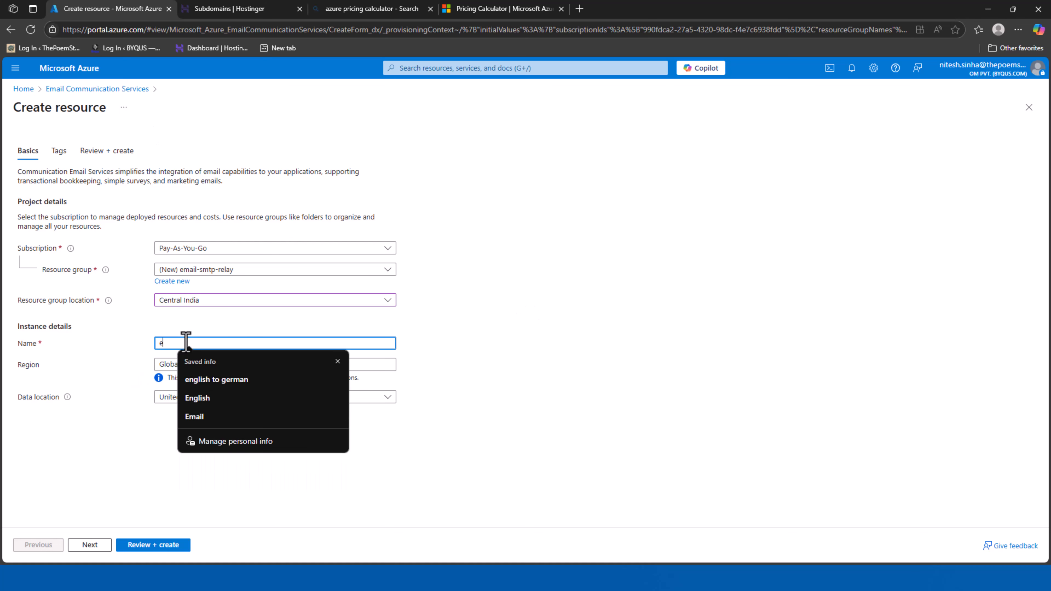
{"action": "key", "text": "BackSpace"}
{"action": "key", "text": "BackSpace"}
{"action": "key", "text": "BackSpace"}
{"action": "type", "text": "-s"}
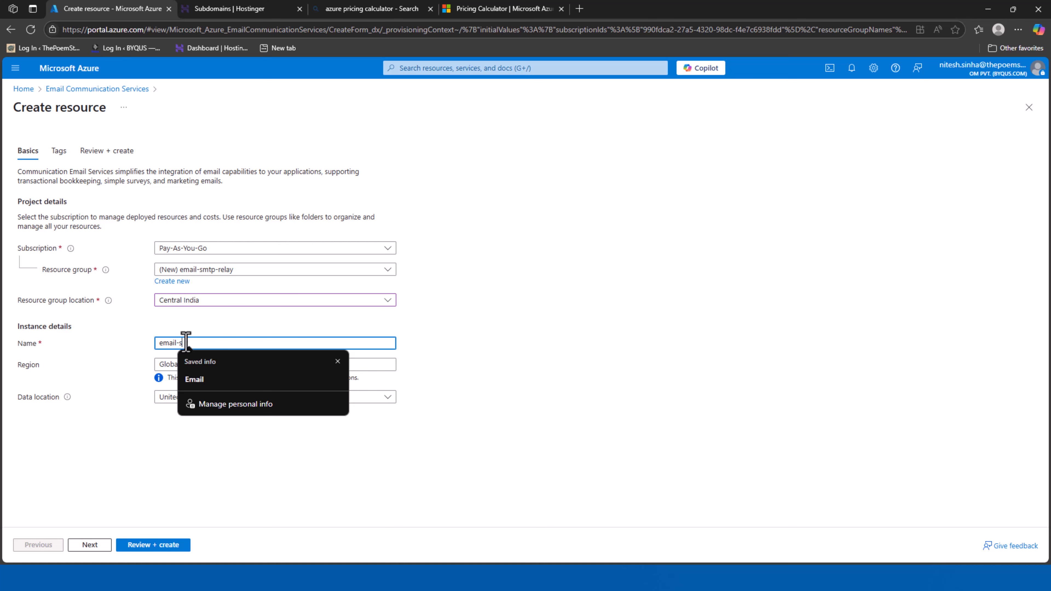
{"action": "type", "text": "mtp-relay-1"}
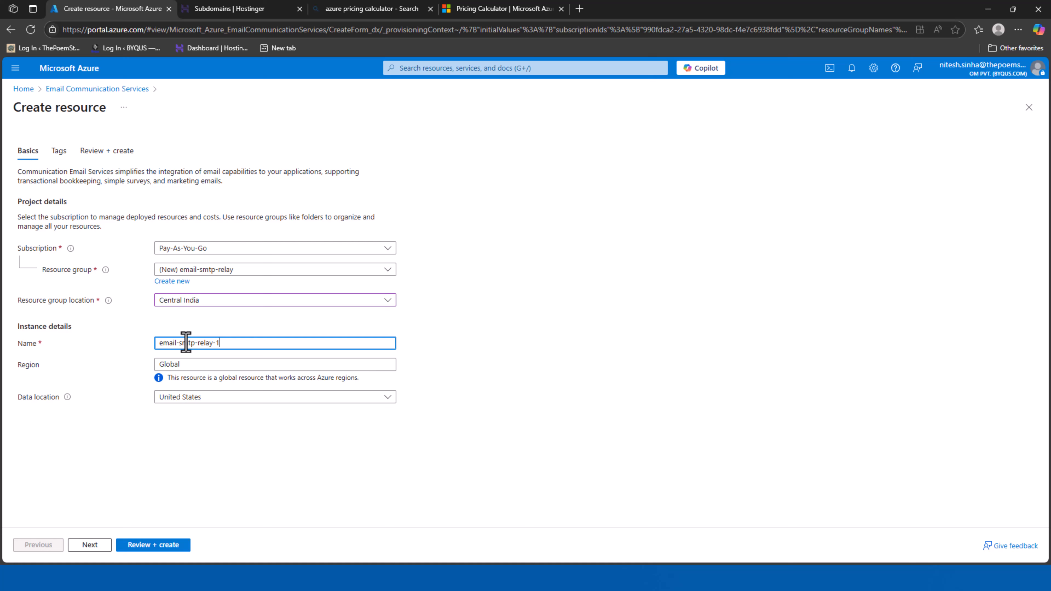
{"action": "left_click", "coordinate": [581, 366]}
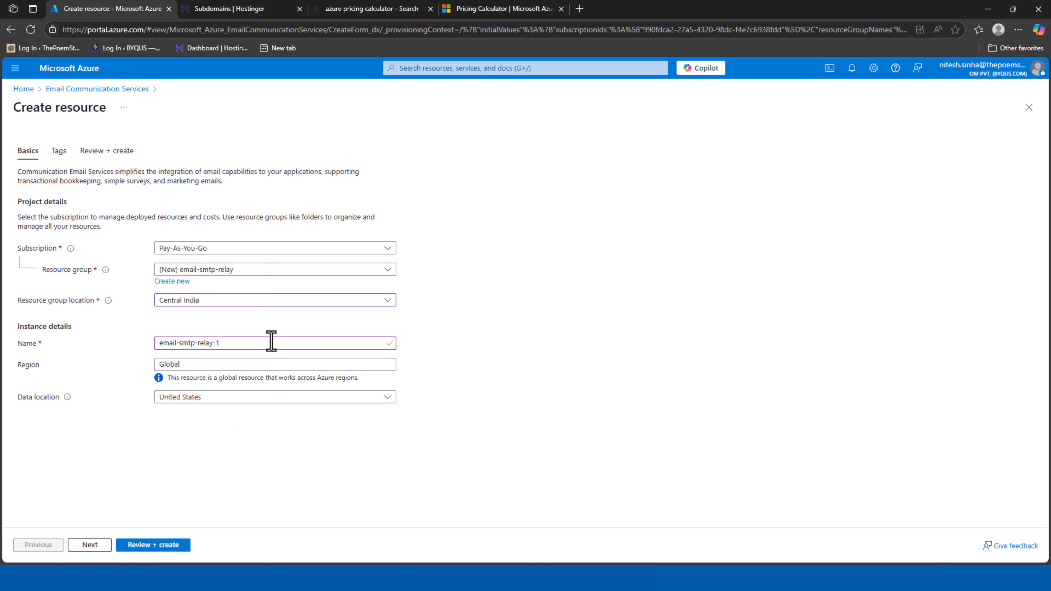
Set the data location to India and continue to the Tags step
{"action": "left_click", "coordinate": [224, 398]}
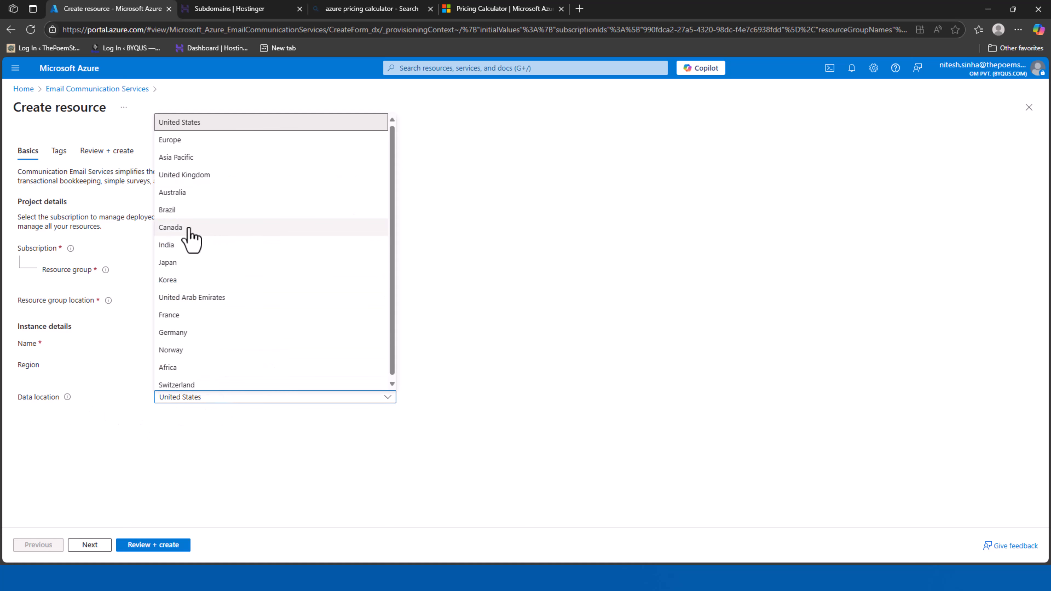
{"action": "left_click", "coordinate": [198, 245]}
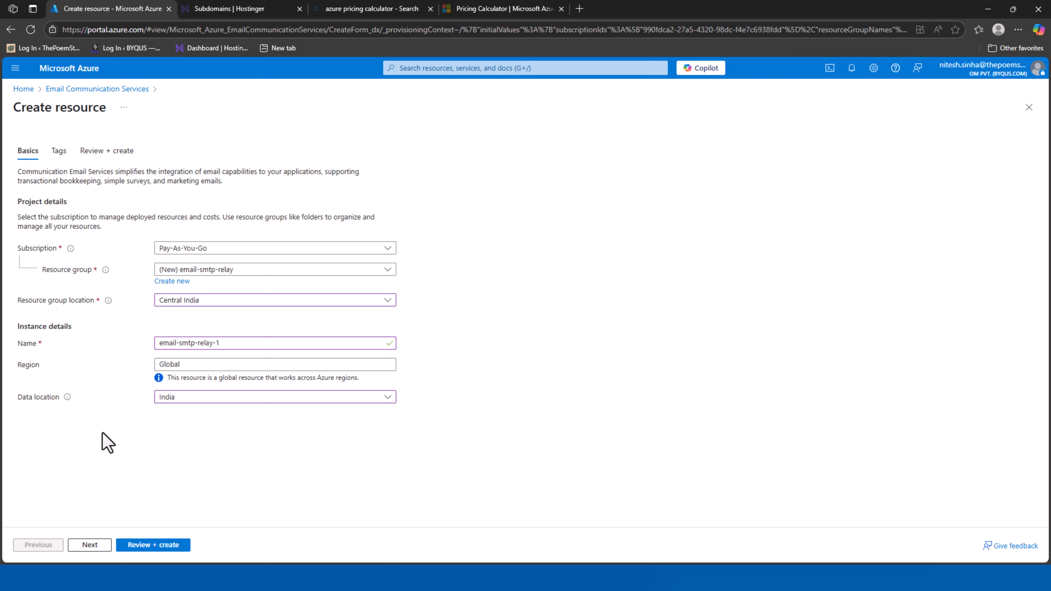
{"action": "left_click", "coordinate": [89, 544]}
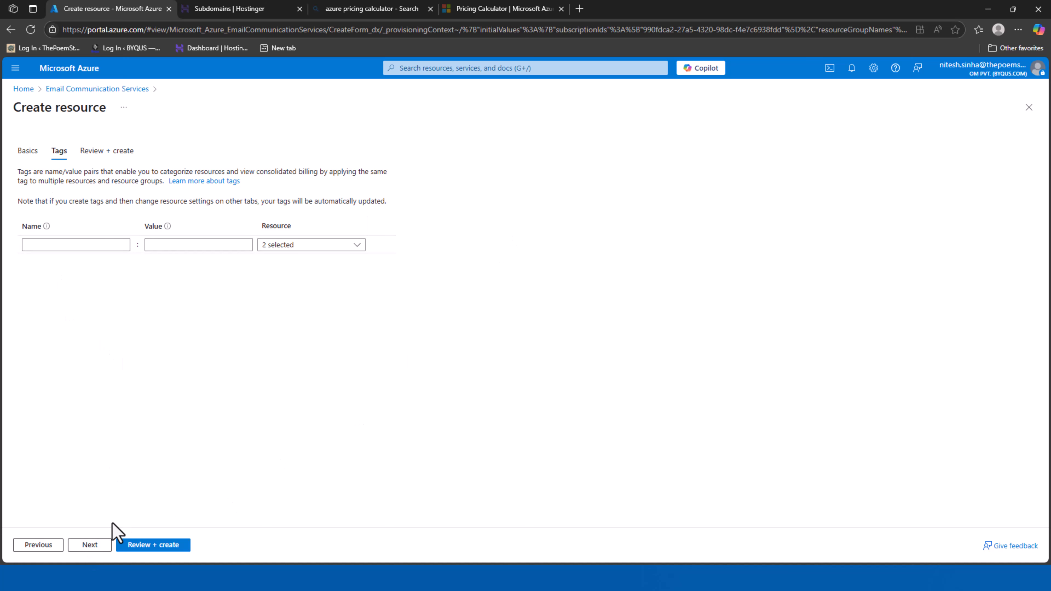
Review and create email-smtp-relay-1, letting the deployment complete
{"action": "left_click", "coordinate": [92, 546]}
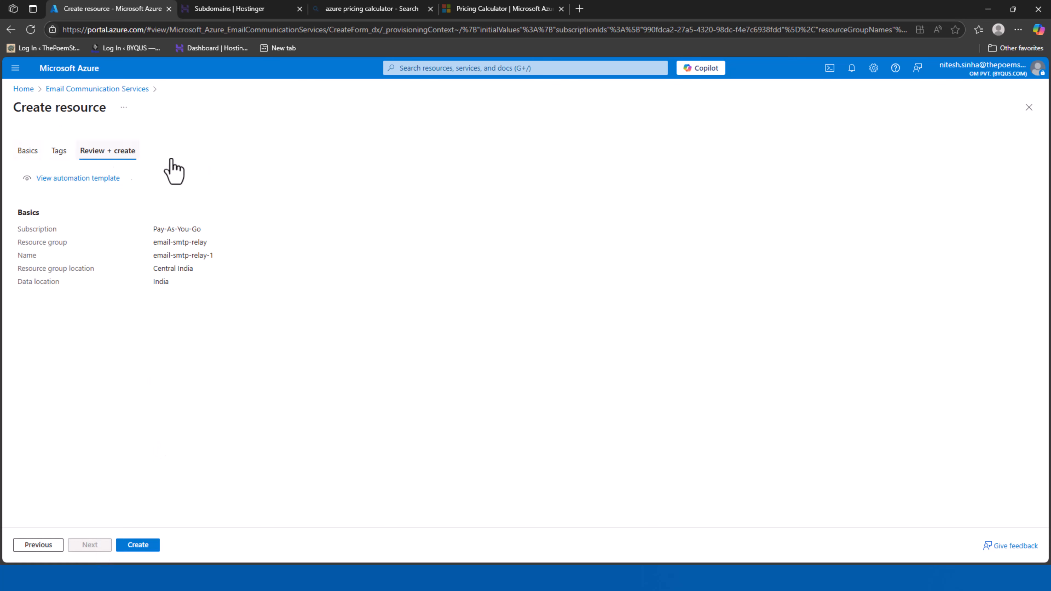
{"action": "left_click", "coordinate": [149, 548]}
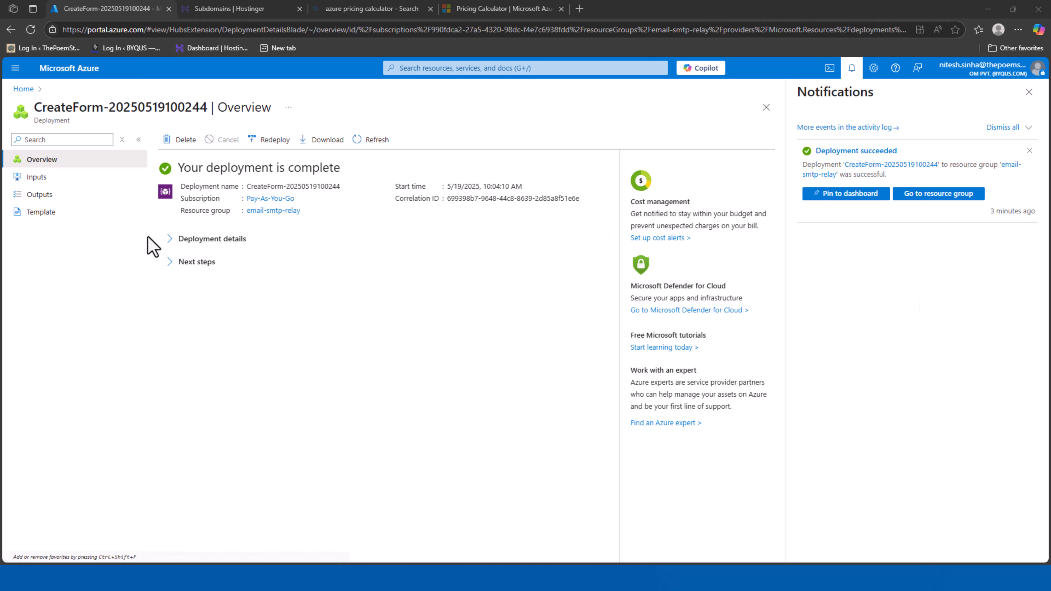
From the finished deployment, open the email-smtp-relay resource group and select its name
{"action": "left_click", "coordinate": [170, 240]}
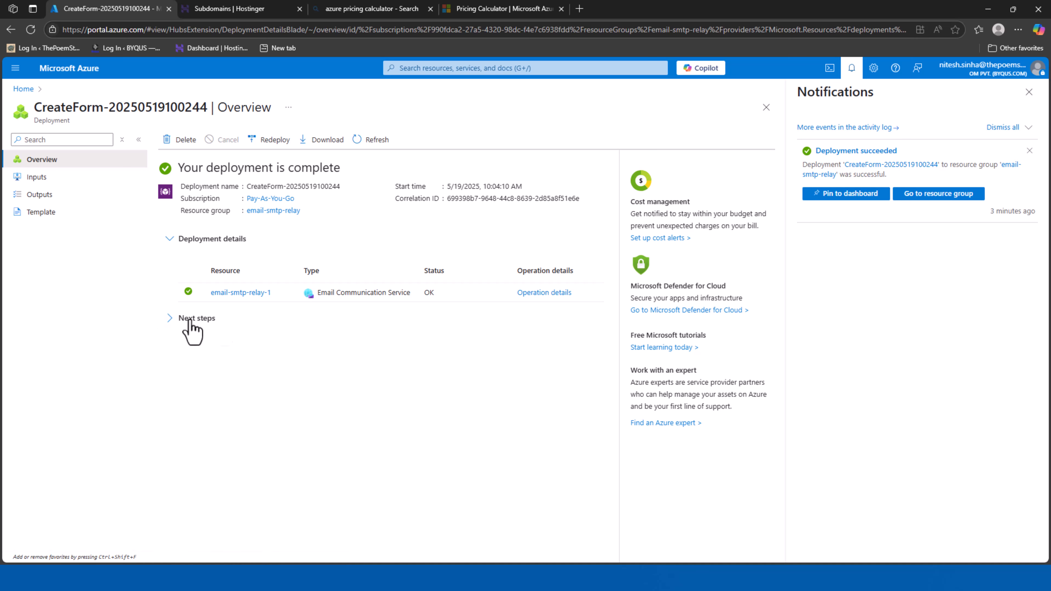
{"action": "left_click", "coordinate": [170, 320]}
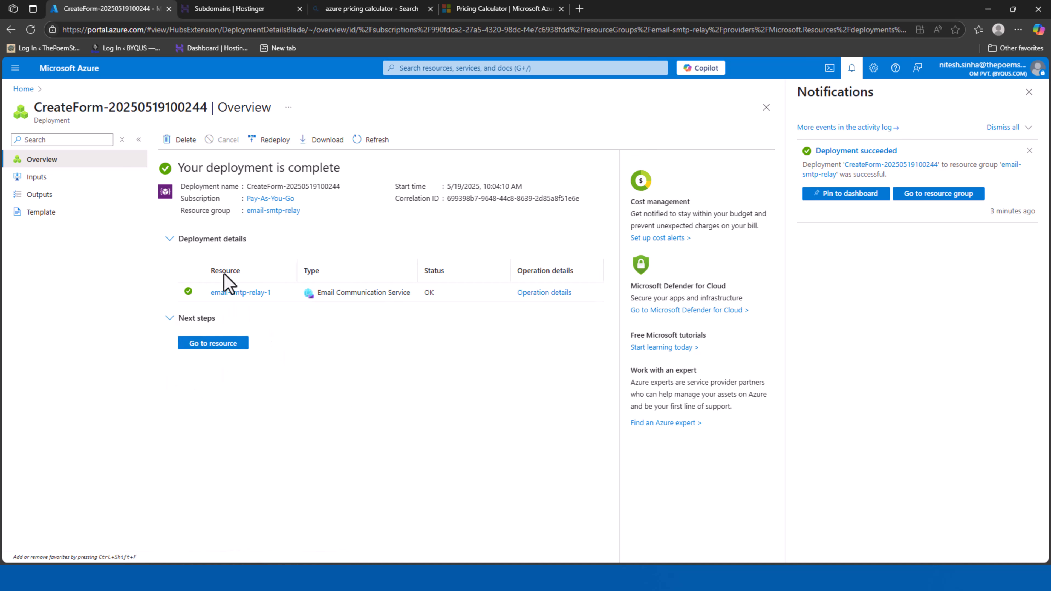
{"action": "left_click", "coordinate": [224, 344]}
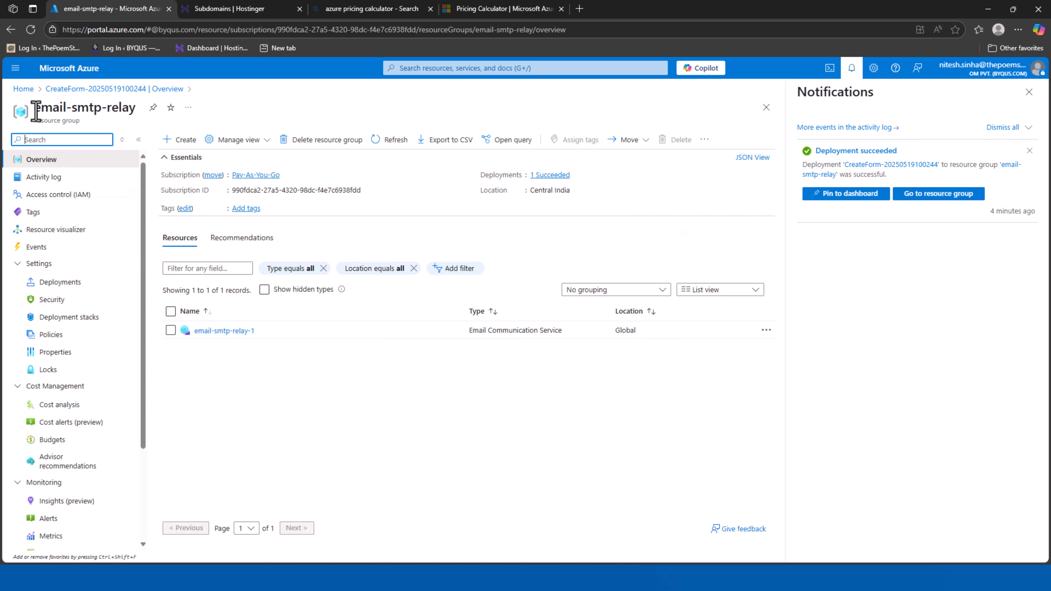
{"action": "left_click_drag", "start_coordinate": [32, 109], "coordinate": [134, 125]}
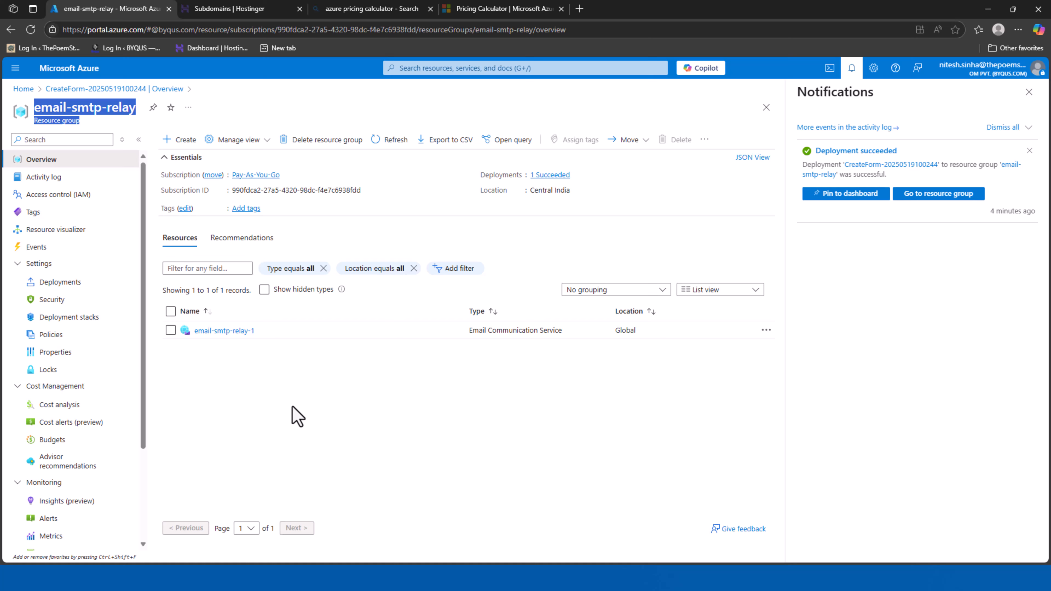
Add Azure Communication Services to the pricing calculator estimate
{"action": "left_click", "coordinate": [499, 15]}
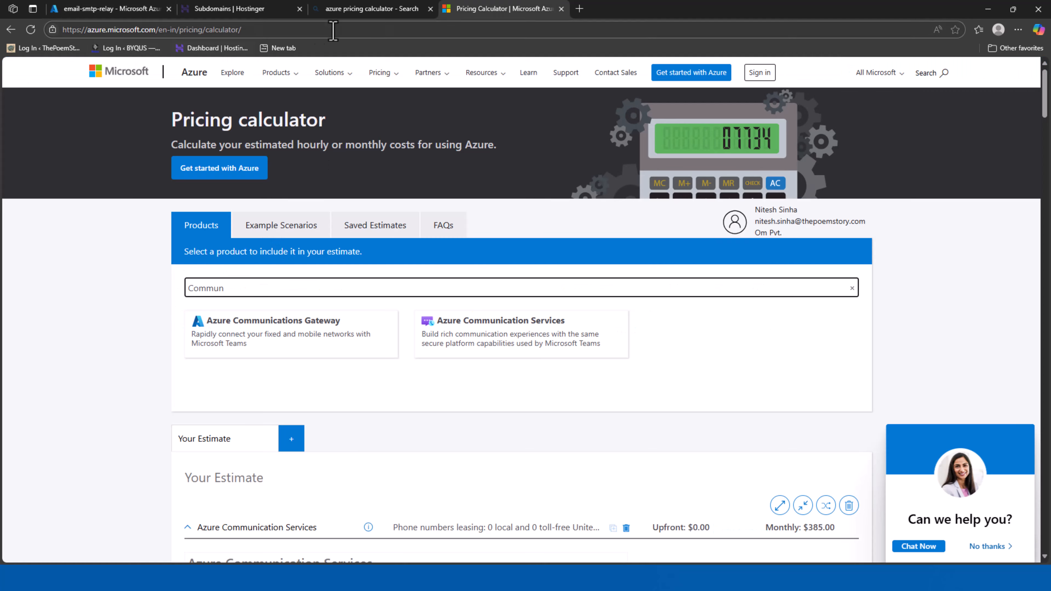
{"action": "scroll", "coordinate": [523, 387], "scroll_direction": "down", "scroll_amount": 10}
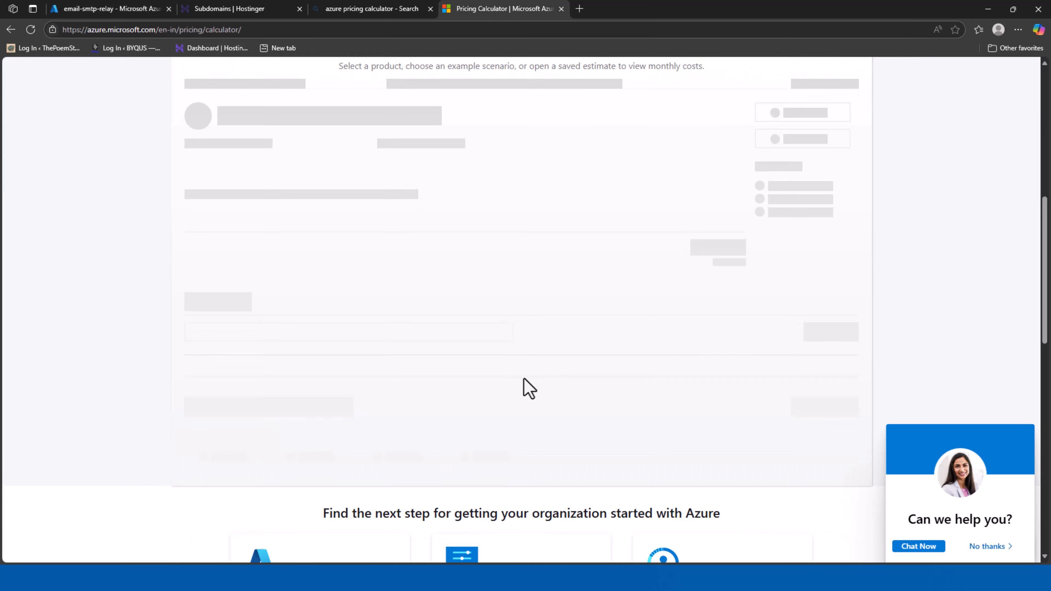
{"action": "type", "text": "i"}
{"action": "scroll", "coordinate": [486, 333], "scroll_direction": "up", "scroll_amount": 5}
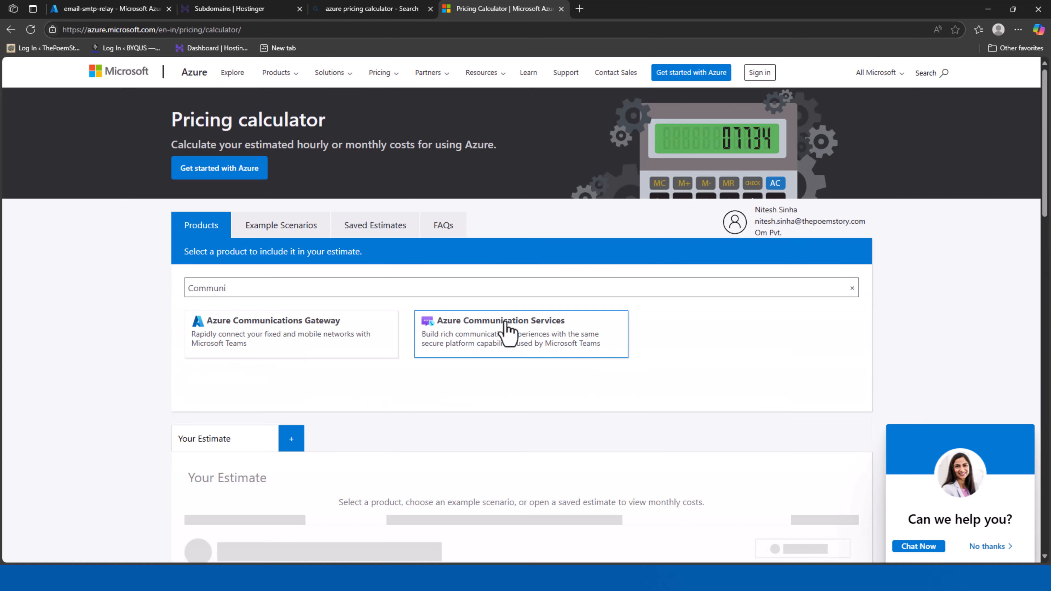
{"action": "left_click", "coordinate": [476, 350]}
Scroll down past Call Recording, Audio Streaming and Messaging to the Email section
{"action": "scroll", "coordinate": [476, 350], "scroll_direction": "down", "scroll_amount": 5}
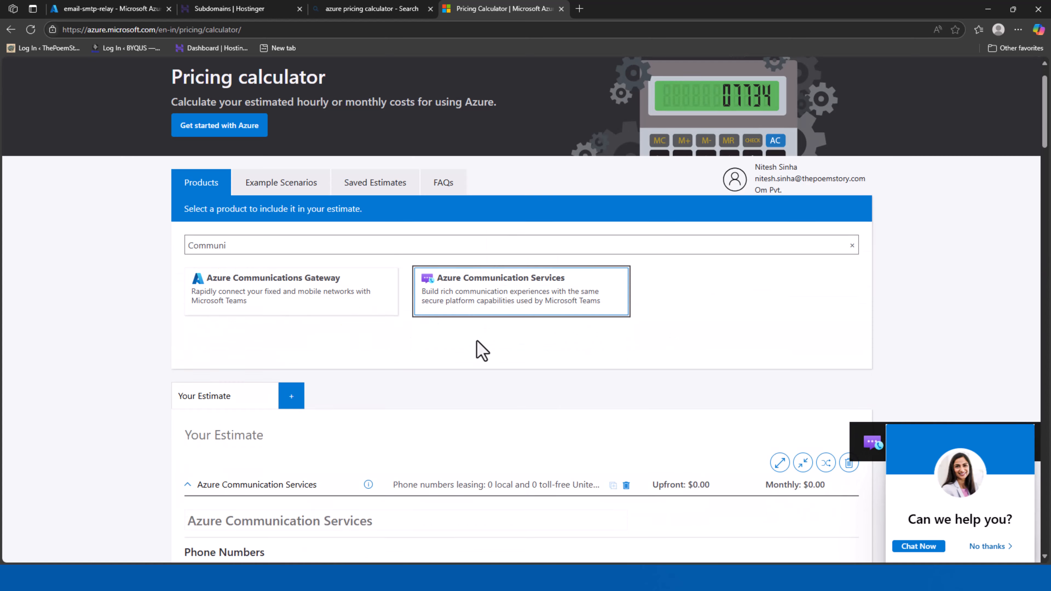
{"action": "scroll", "coordinate": [525, 244], "scroll_direction": "up", "scroll_amount": 5}
{"action": "scroll", "coordinate": [540, 394], "scroll_direction": "down", "scroll_amount": 10}
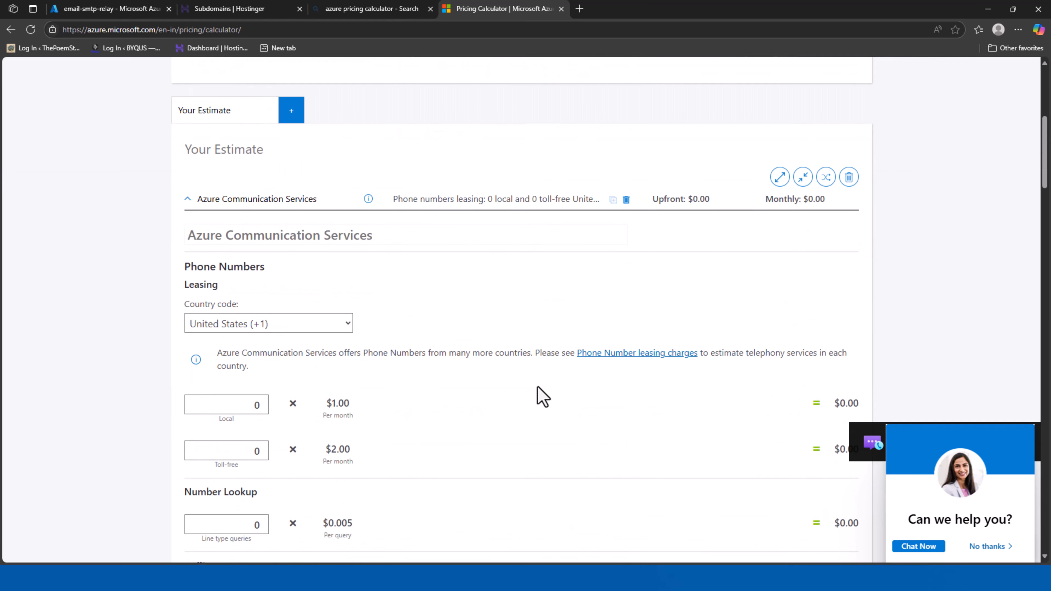
{"action": "scroll", "coordinate": [542, 397], "scroll_direction": "down", "scroll_amount": 10}
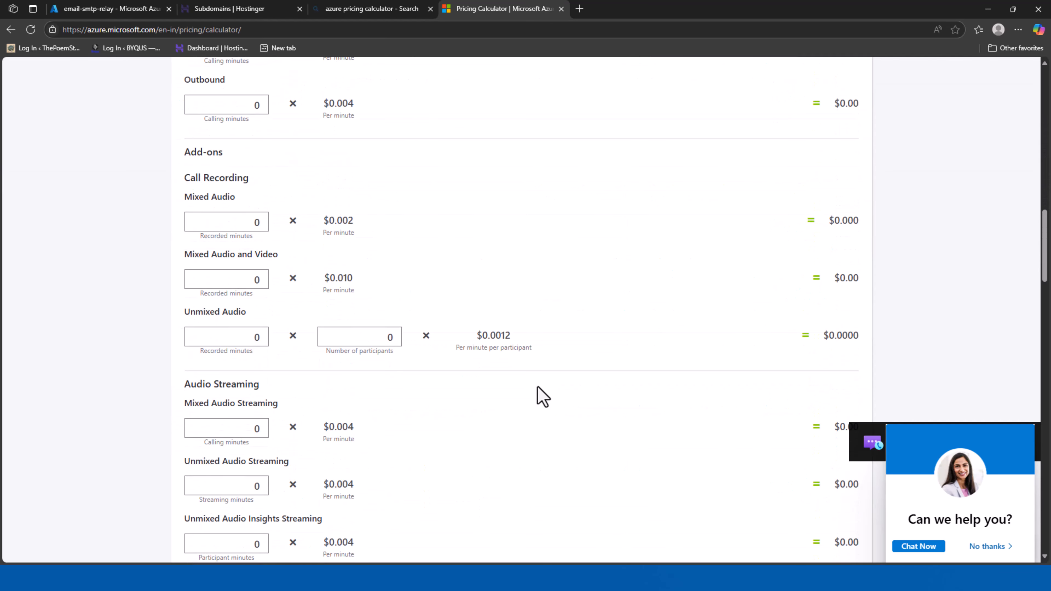
{"action": "scroll", "coordinate": [539, 394], "scroll_direction": "down", "scroll_amount": 8}
{"action": "scroll", "coordinate": [268, 289], "scroll_direction": "up", "scroll_amount": 2}
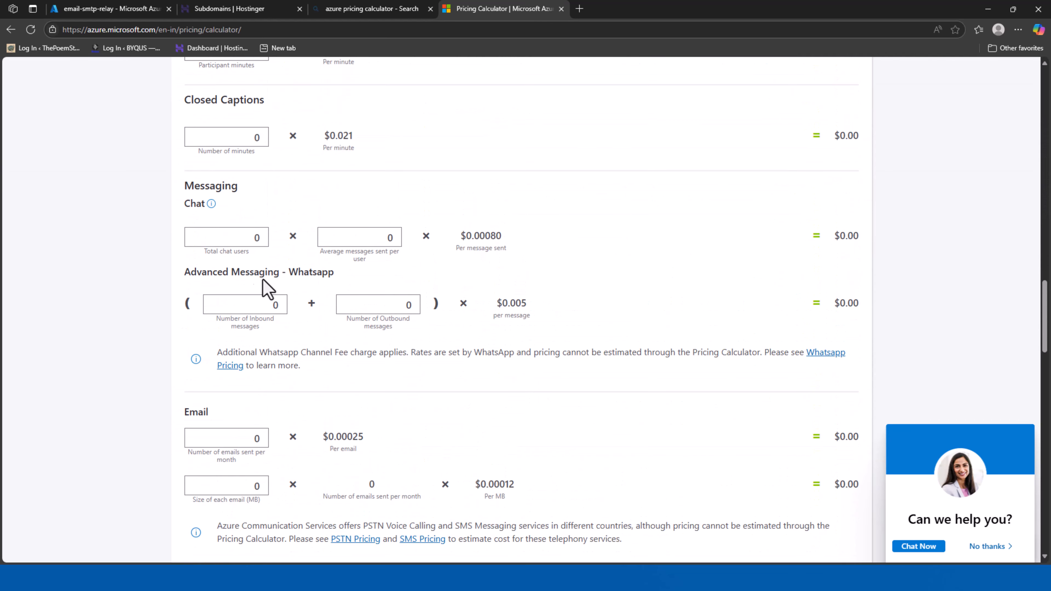
{"action": "scroll", "coordinate": [255, 275], "scroll_direction": "down", "scroll_amount": 2}
{"action": "scroll", "coordinate": [254, 274], "scroll_direction": "down", "scroll_amount": 1}
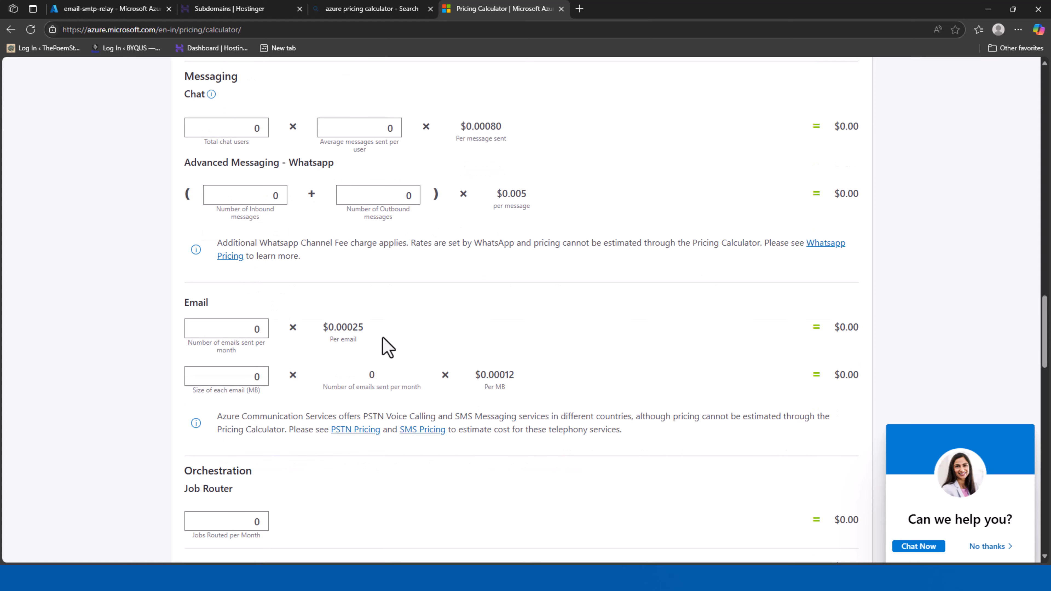
Enter 1000000 emails per month at 30 MB each
{"action": "left_click", "coordinate": [200, 330]}
{"action": "type", "text": "1000000"}
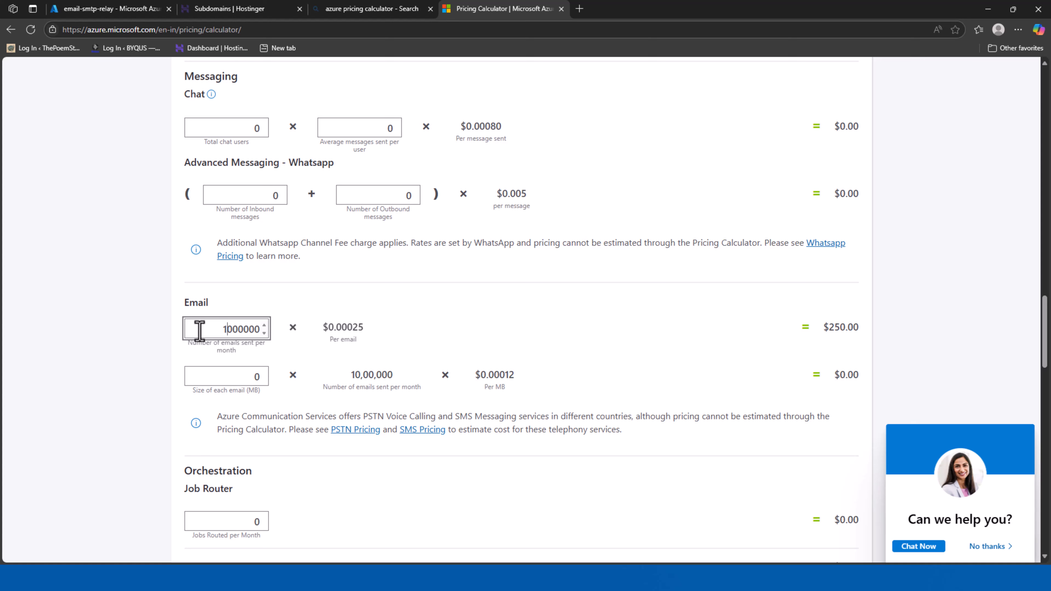
{"action": "double_click", "coordinate": [256, 376]}
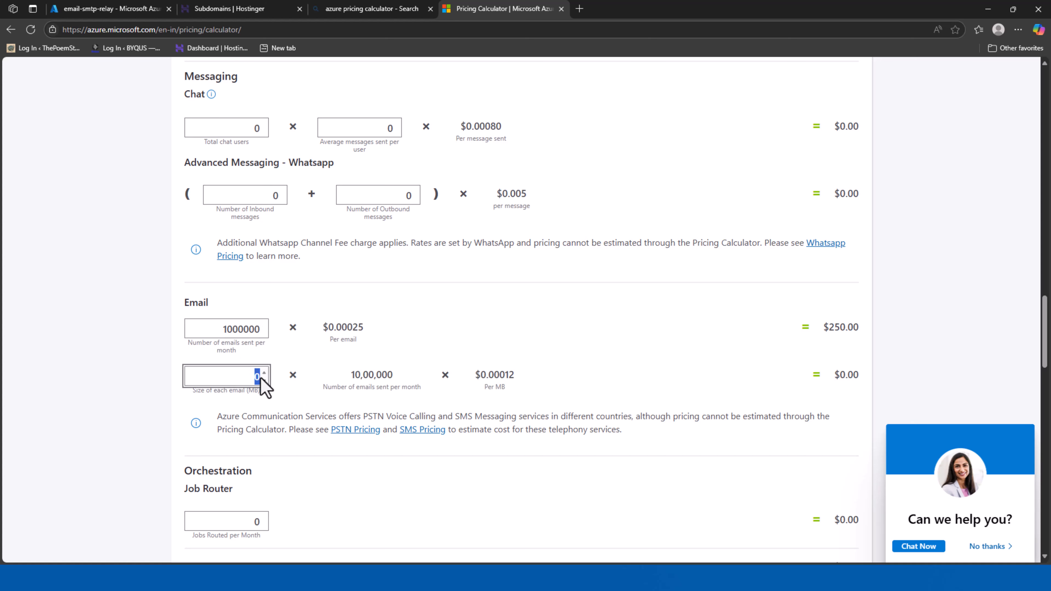
{"action": "type", "text": "30"}
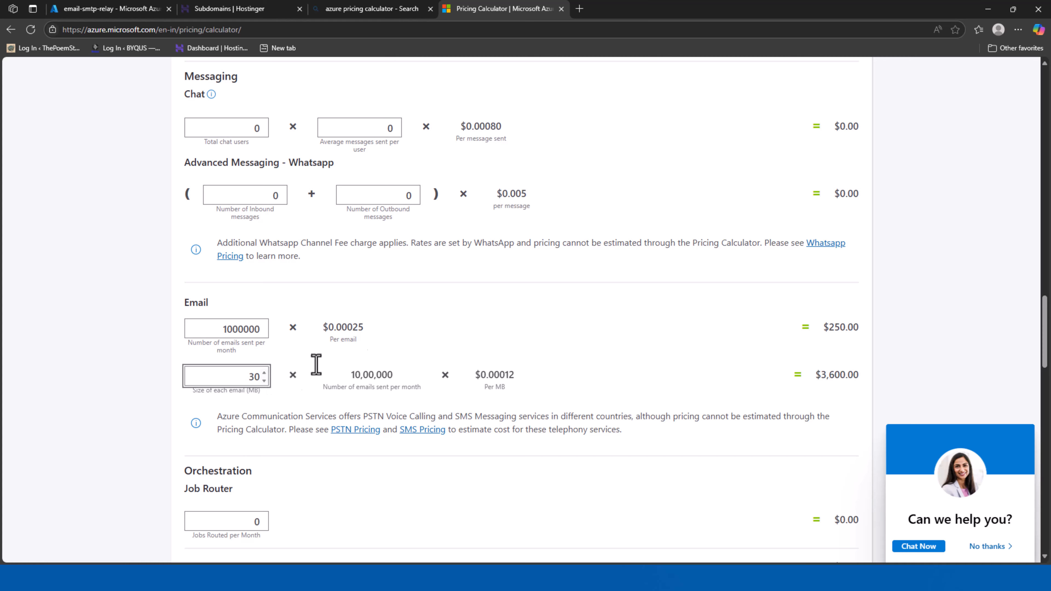
Point out the per-email price, 30 MB size, $0.00012 per-MB rate and $3,850.00 monthly cost
{"action": "scroll", "coordinate": [447, 326], "scroll_direction": "down", "scroll_amount": 1}
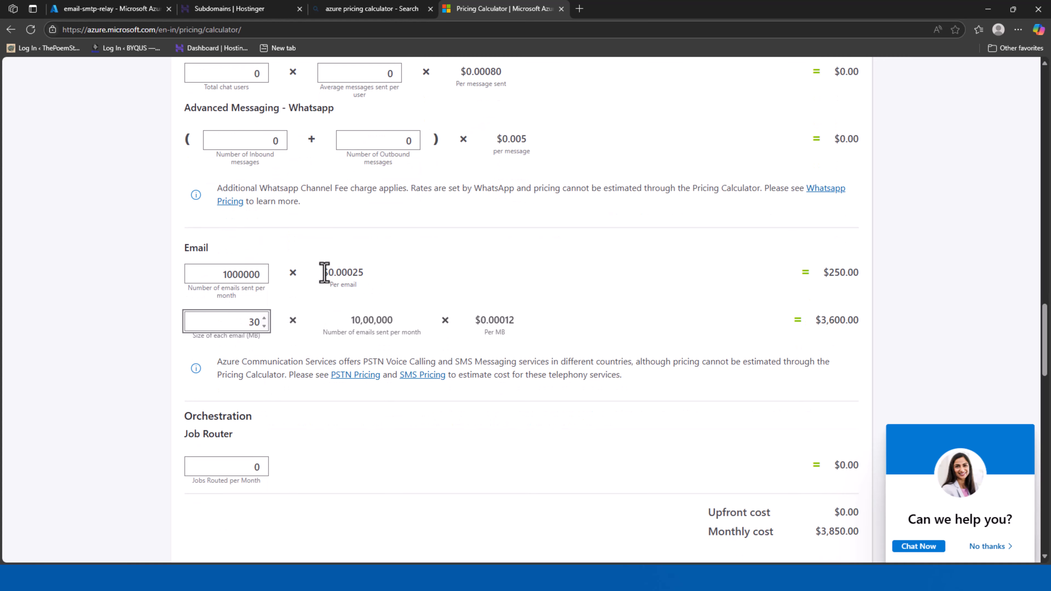
{"action": "left_click_drag", "start_coordinate": [323, 273], "coordinate": [364, 274]}
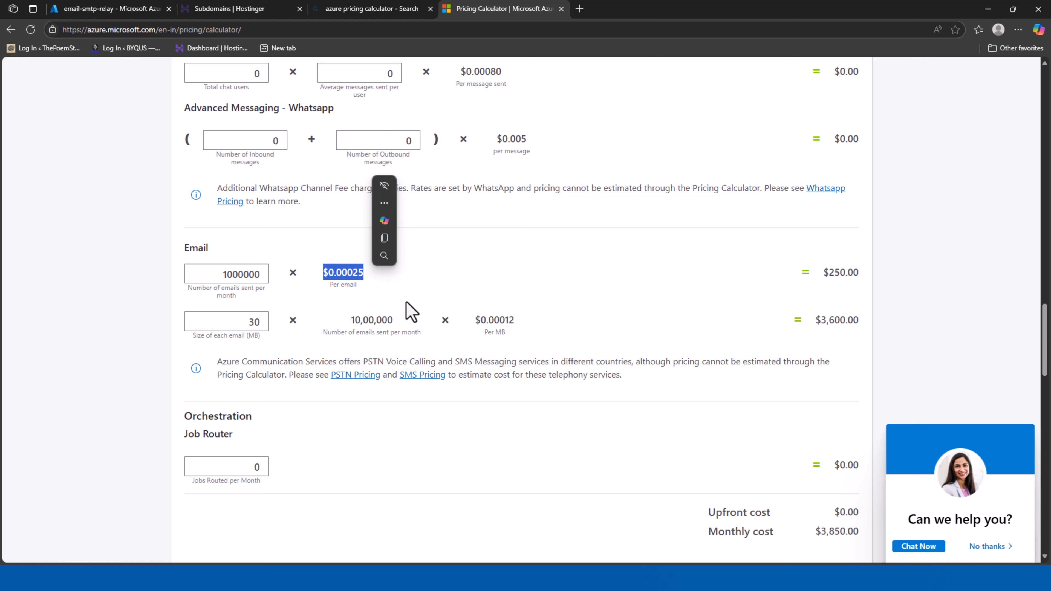
{"action": "scroll", "coordinate": [253, 299], "scroll_direction": "down", "scroll_amount": 1}
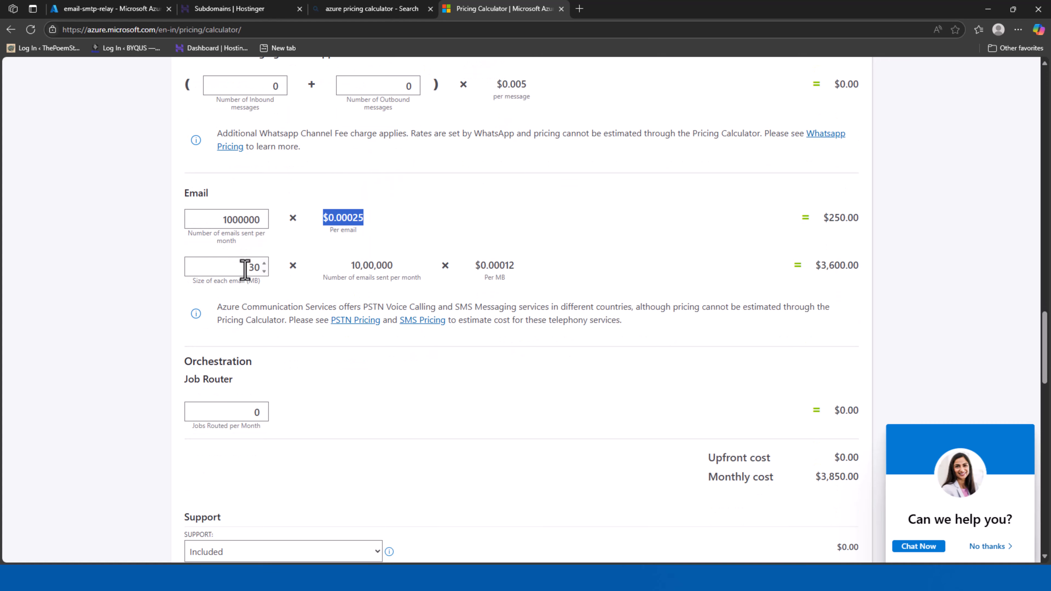
{"action": "left_click_drag", "start_coordinate": [246, 270], "coordinate": [274, 282]}
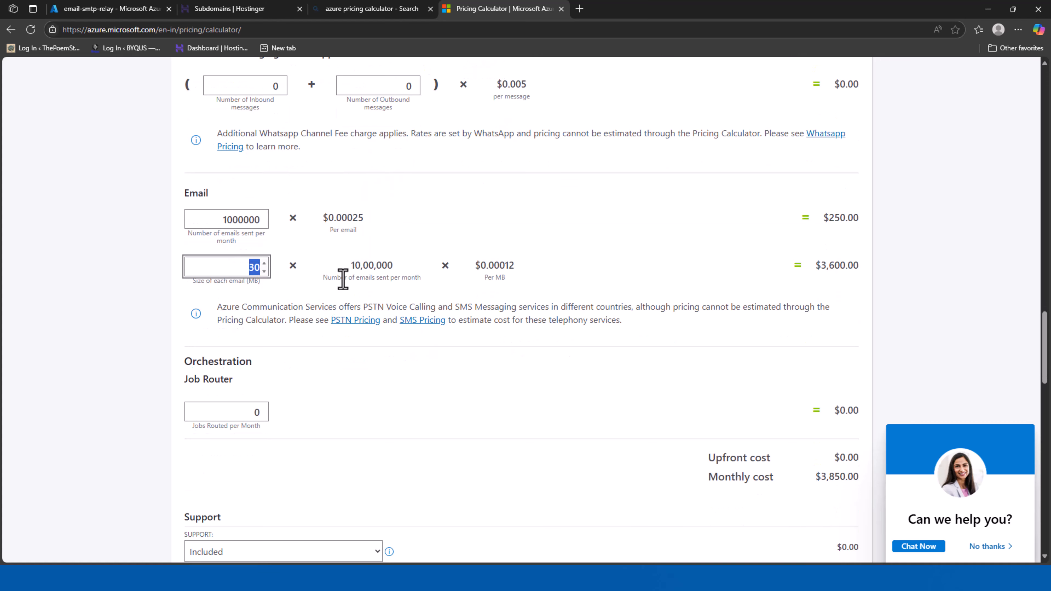
{"action": "left_click_drag", "start_coordinate": [348, 274], "coordinate": [392, 279]}
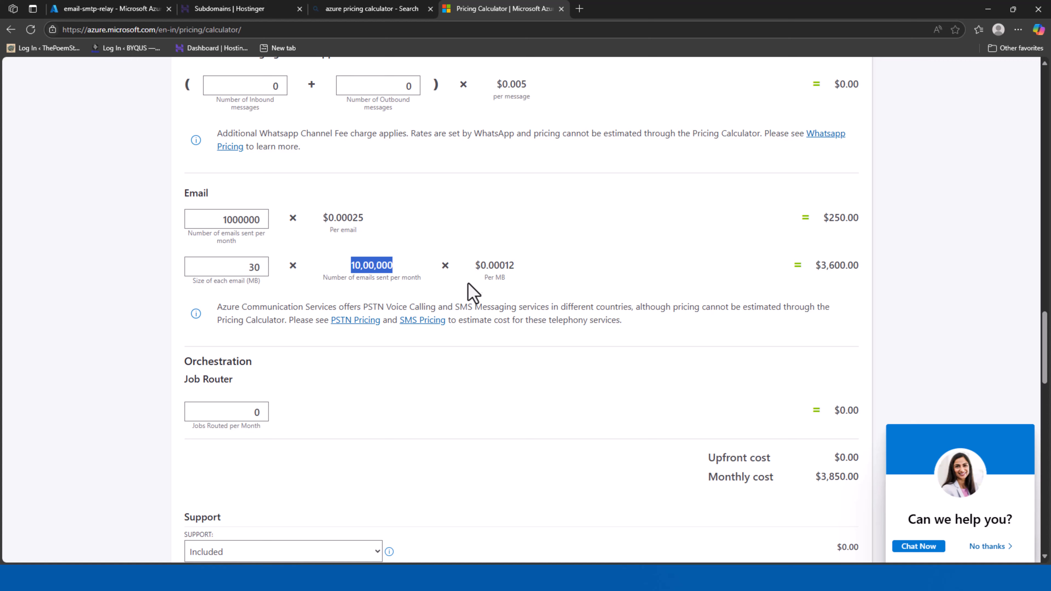
{"action": "left_click_drag", "start_coordinate": [475, 265], "coordinate": [526, 277]}
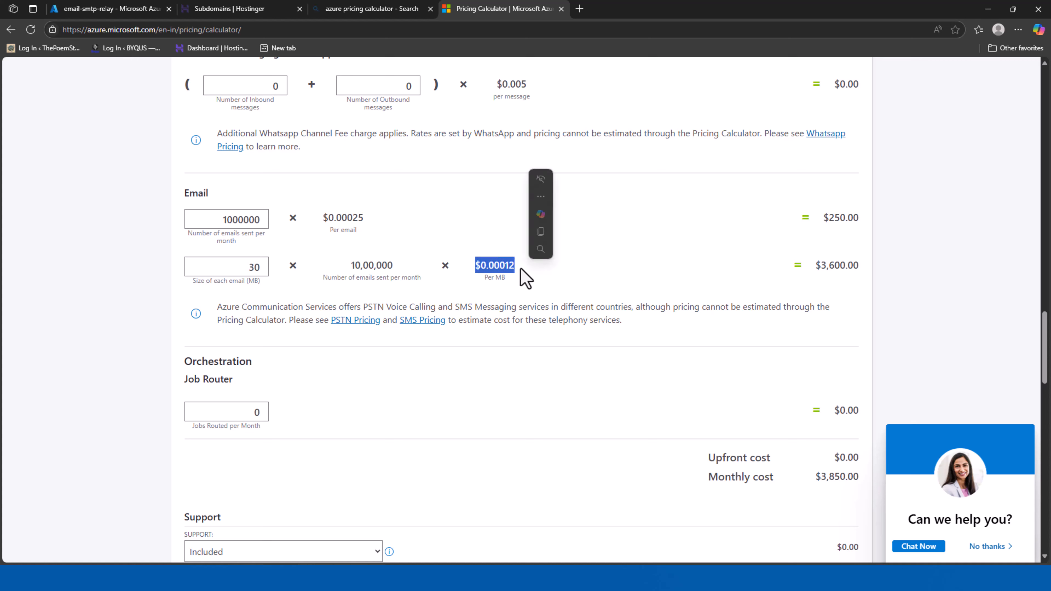
{"action": "scroll", "coordinate": [577, 279], "scroll_direction": "down", "scroll_amount": 7}
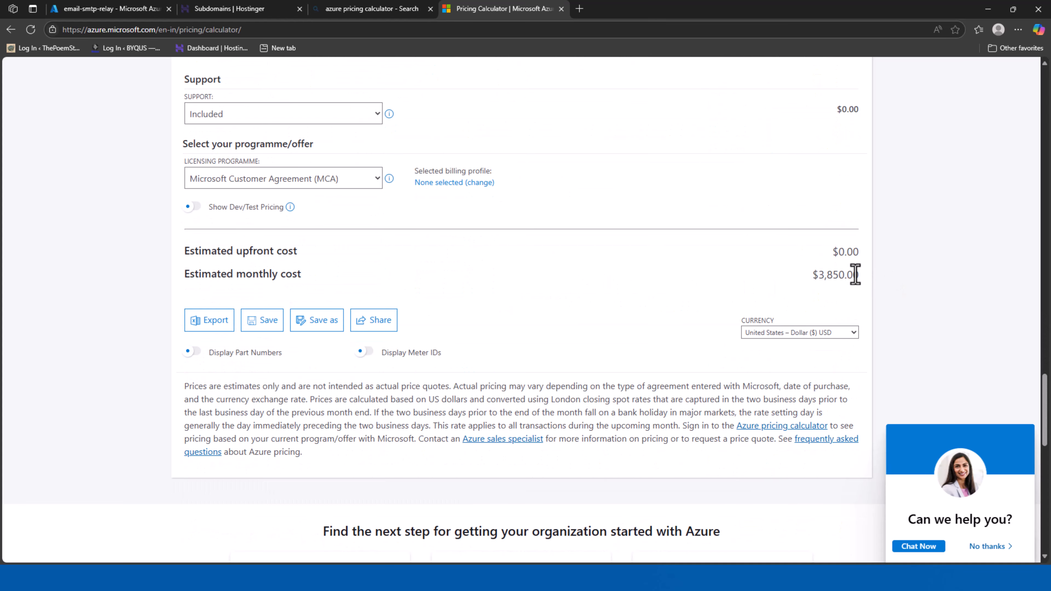
{"action": "left_click_drag", "start_coordinate": [855, 275], "coordinate": [804, 284]}
{"action": "scroll", "coordinate": [502, 357], "scroll_direction": "up", "scroll_amount": 8}
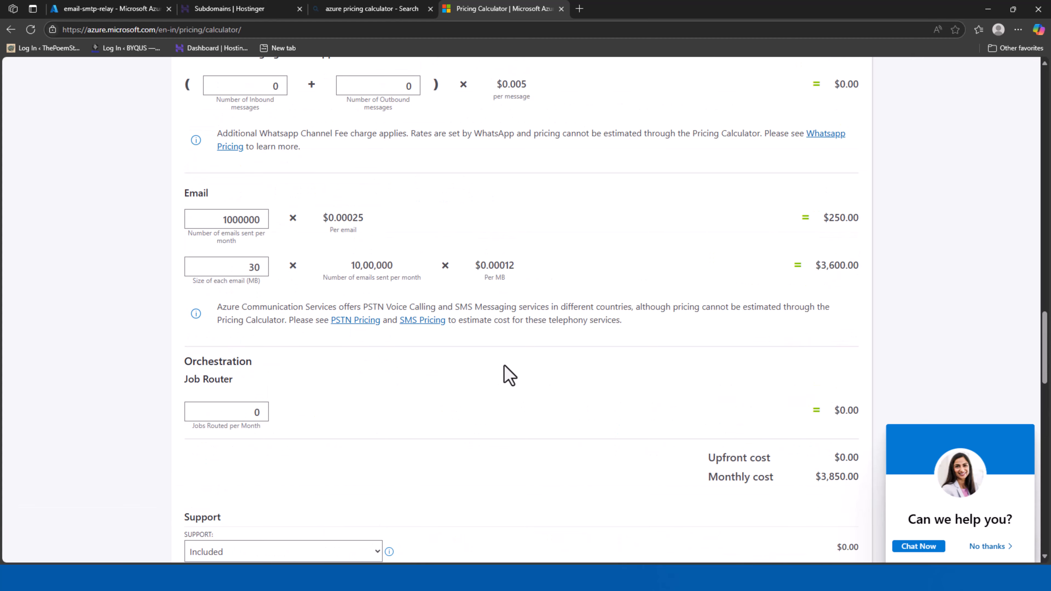
{"action": "scroll", "coordinate": [502, 365], "scroll_direction": "down", "scroll_amount": 4}
{"action": "scroll", "coordinate": [502, 366], "scroll_direction": "down", "scroll_amount": 5}
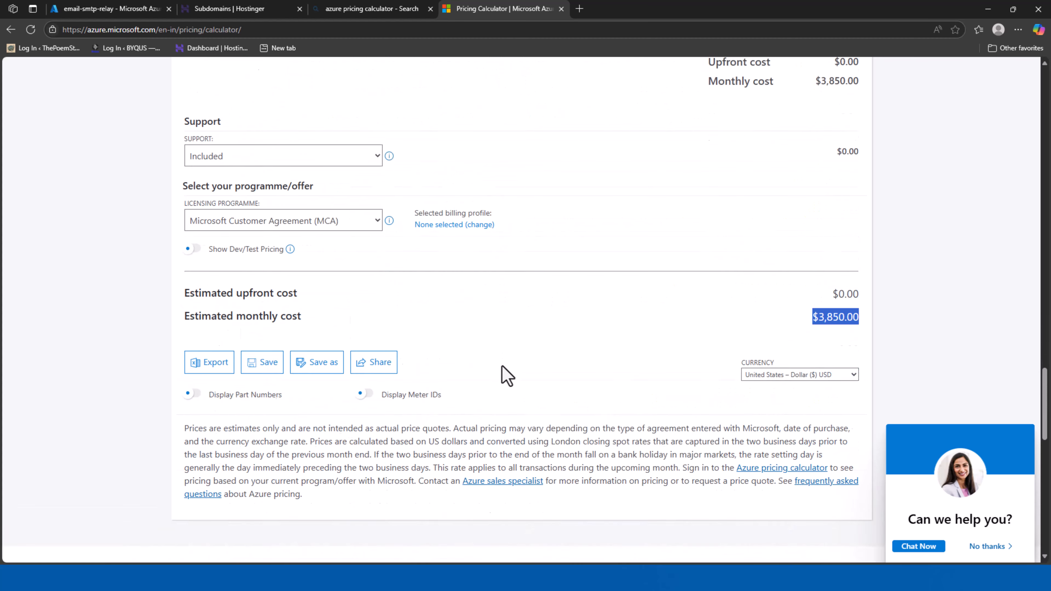
{"action": "scroll", "coordinate": [499, 368], "scroll_direction": "up", "scroll_amount": 9}
{"action": "scroll", "coordinate": [397, 319], "scroll_direction": "up", "scroll_amount": 1}
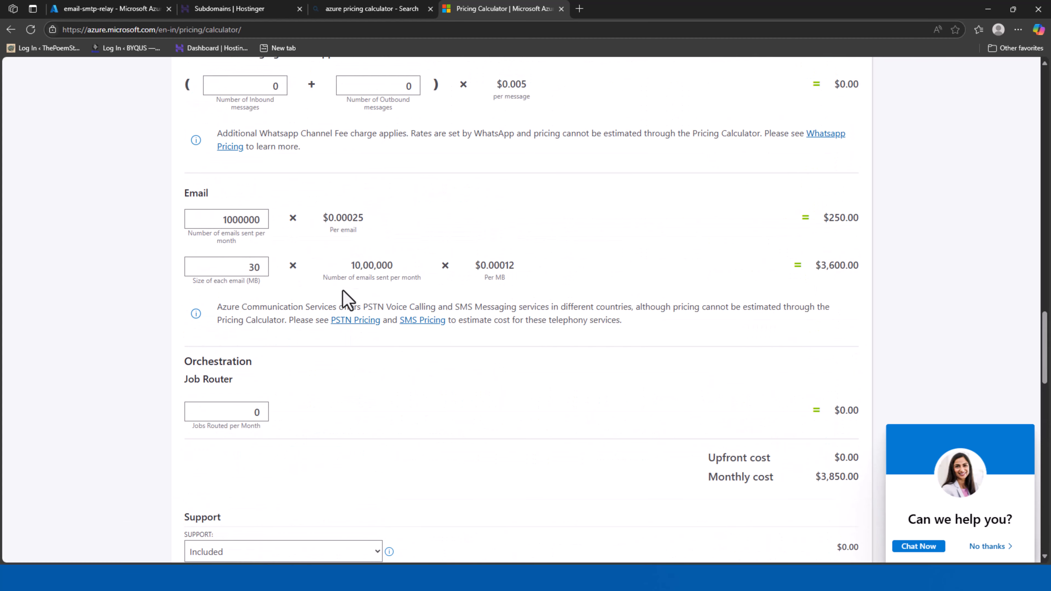
Change the monthly email count to 200000
{"action": "left_click", "coordinate": [258, 219]}
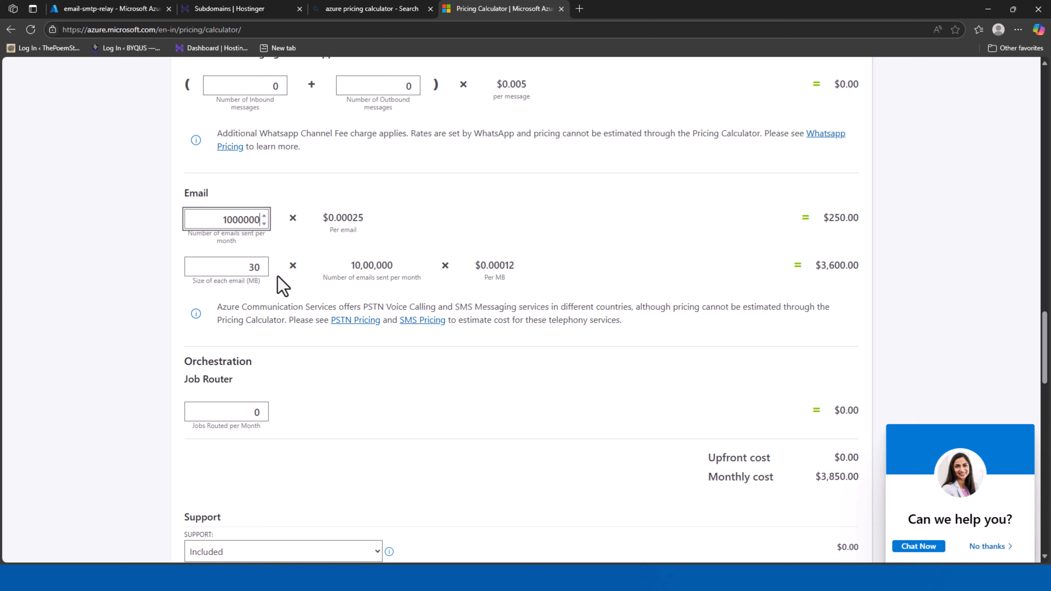
{"action": "key", "text": "BackSpace"}
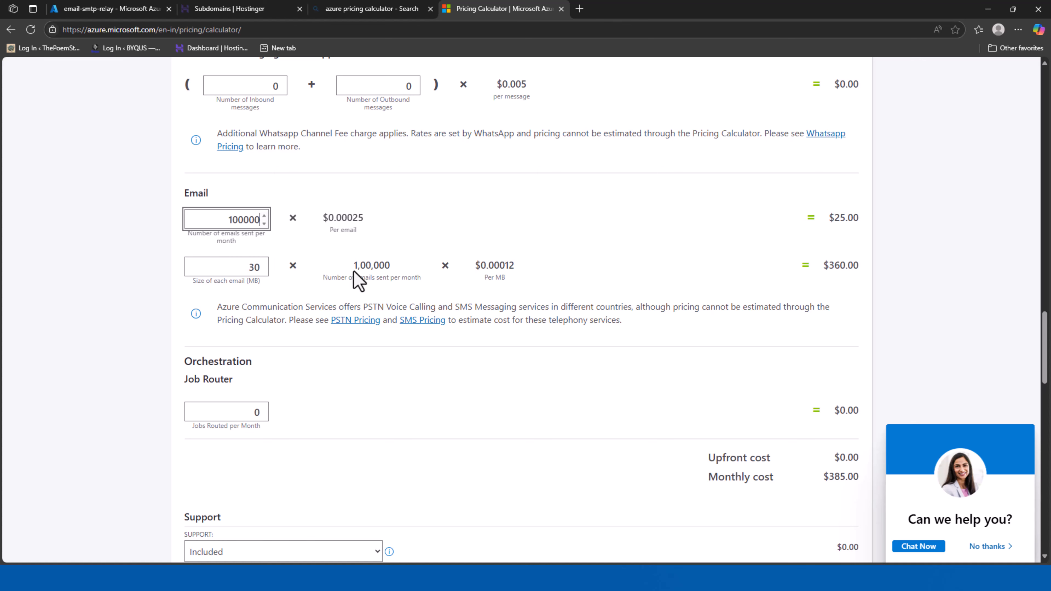
{"action": "scroll", "coordinate": [354, 271], "scroll_direction": "down", "scroll_amount": 9}
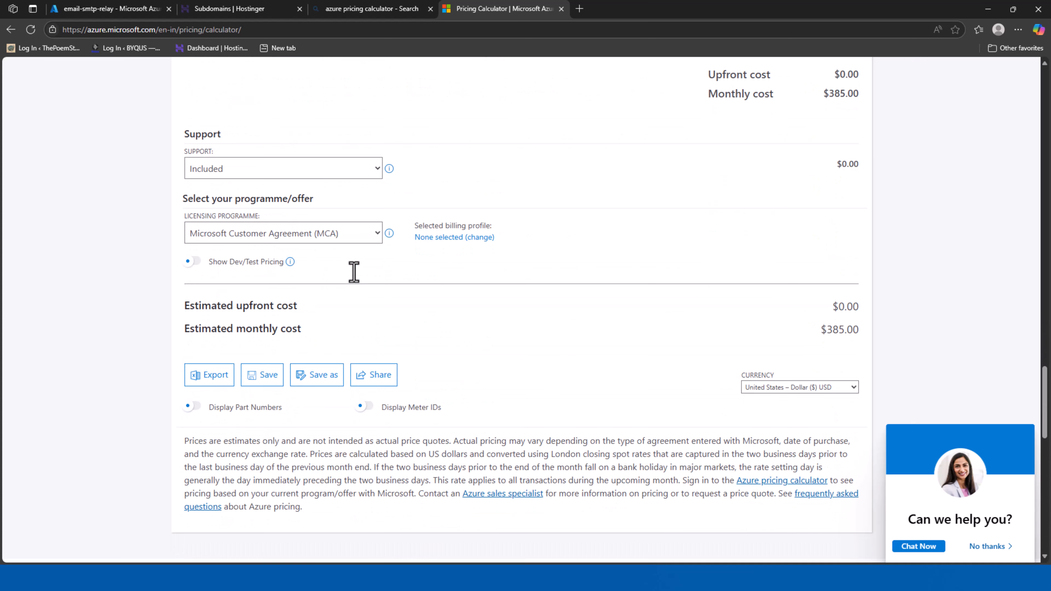
{"action": "scroll", "coordinate": [502, 310], "scroll_direction": "up", "scroll_amount": 10}
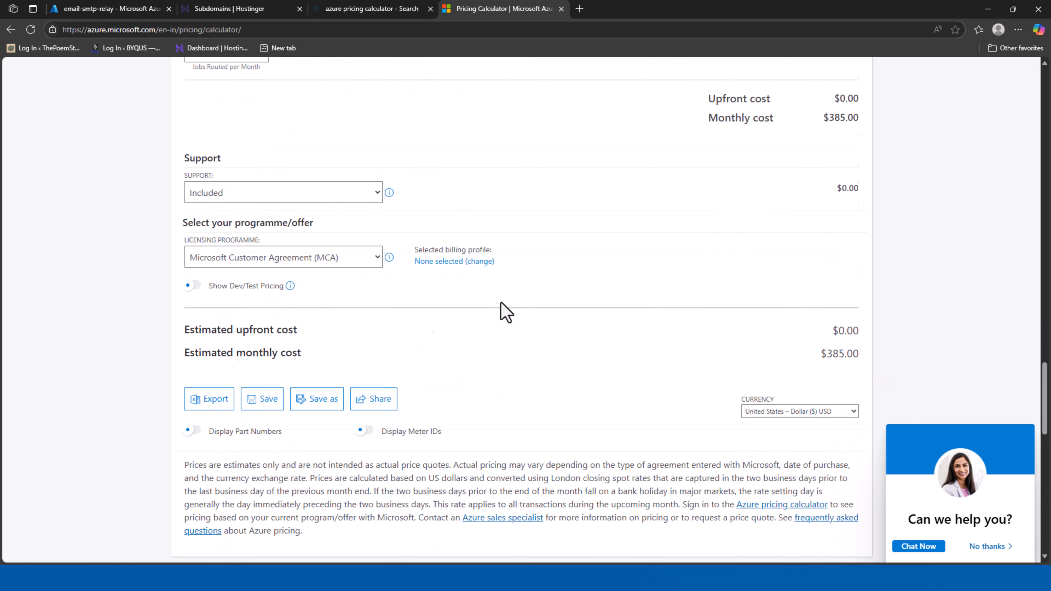
{"action": "scroll", "coordinate": [460, 315], "scroll_direction": "down", "scroll_amount": 4}
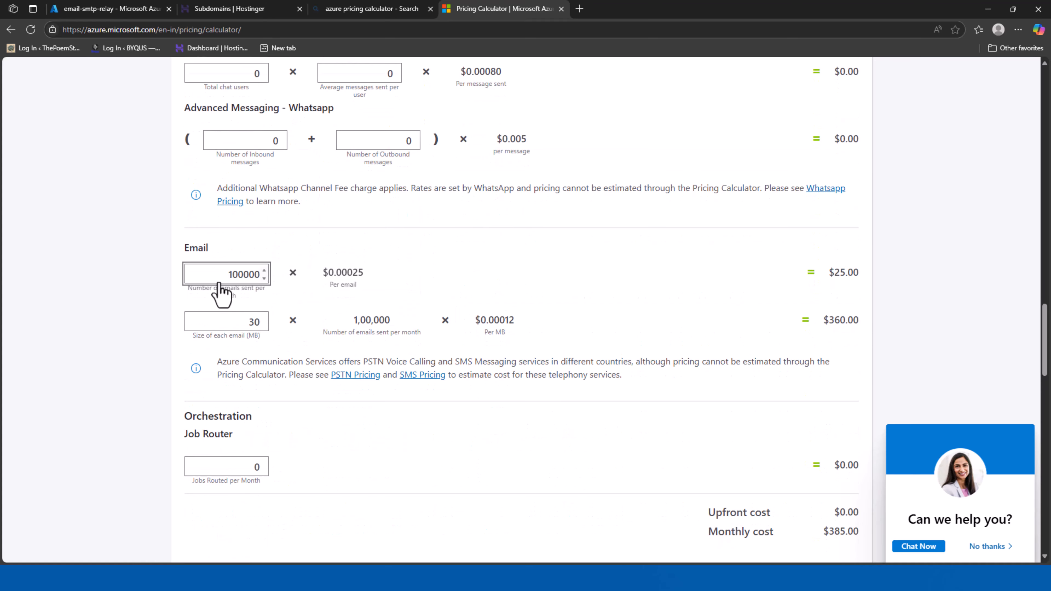
{"action": "left_click", "coordinate": [229, 274]}
{"action": "key", "text": "Delete"}
{"action": "type", "text": "2"}
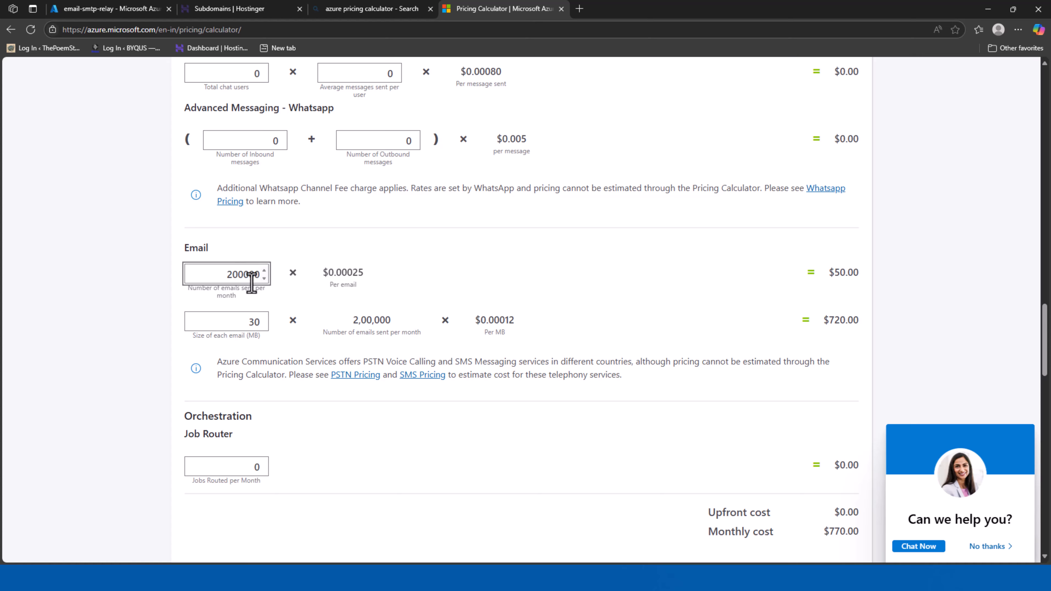
Review the updated totals: $50.00 plus $720.00, $770.00 monthly
{"action": "scroll", "coordinate": [504, 316], "scroll_direction": "down", "scroll_amount": 7}
{"action": "left_click_drag", "start_coordinate": [852, 493], "coordinate": [816, 500]}
{"action": "scroll", "coordinate": [558, 438], "scroll_direction": "up", "scroll_amount": 10}
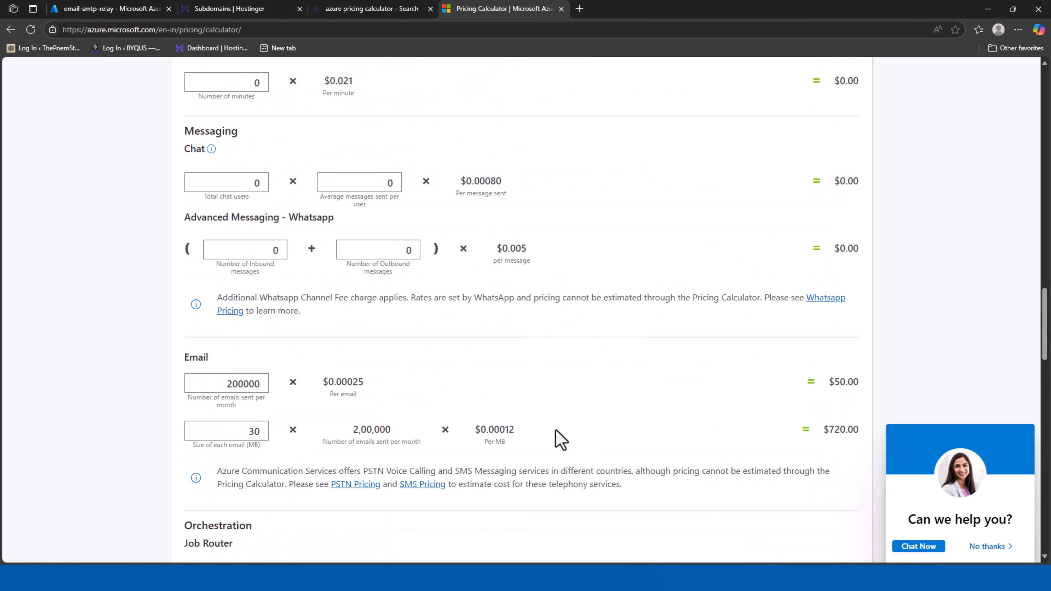
{"action": "scroll", "coordinate": [561, 439], "scroll_direction": "up", "scroll_amount": 12}
{"action": "scroll", "coordinate": [561, 439], "scroll_direction": "down", "scroll_amount": 6}
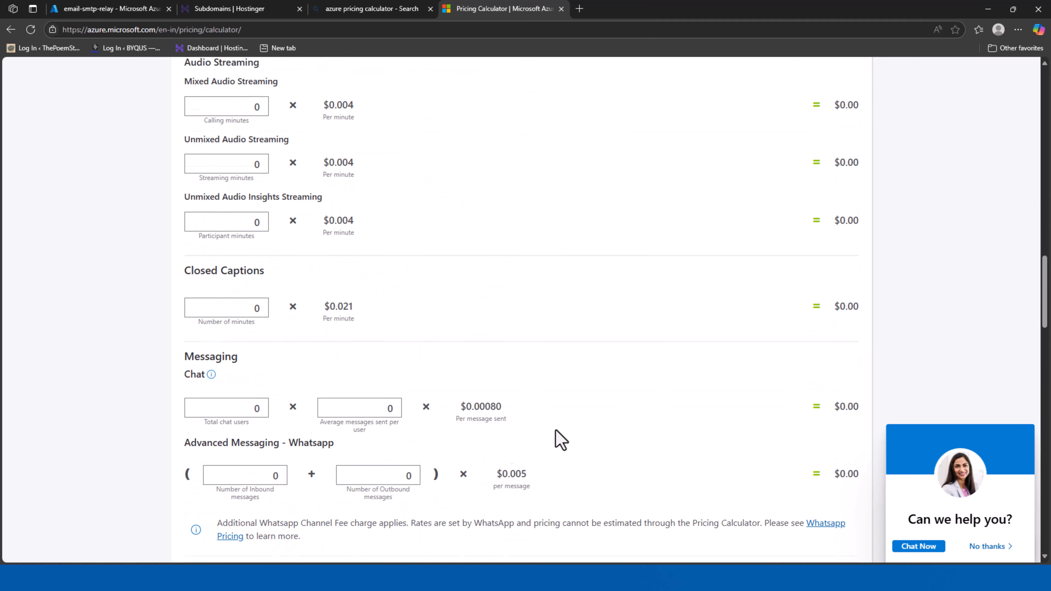
{"action": "scroll", "coordinate": [558, 439], "scroll_direction": "down", "scroll_amount": 10}
{"action": "scroll", "coordinate": [637, 411], "scroll_direction": "down", "scroll_amount": 1}
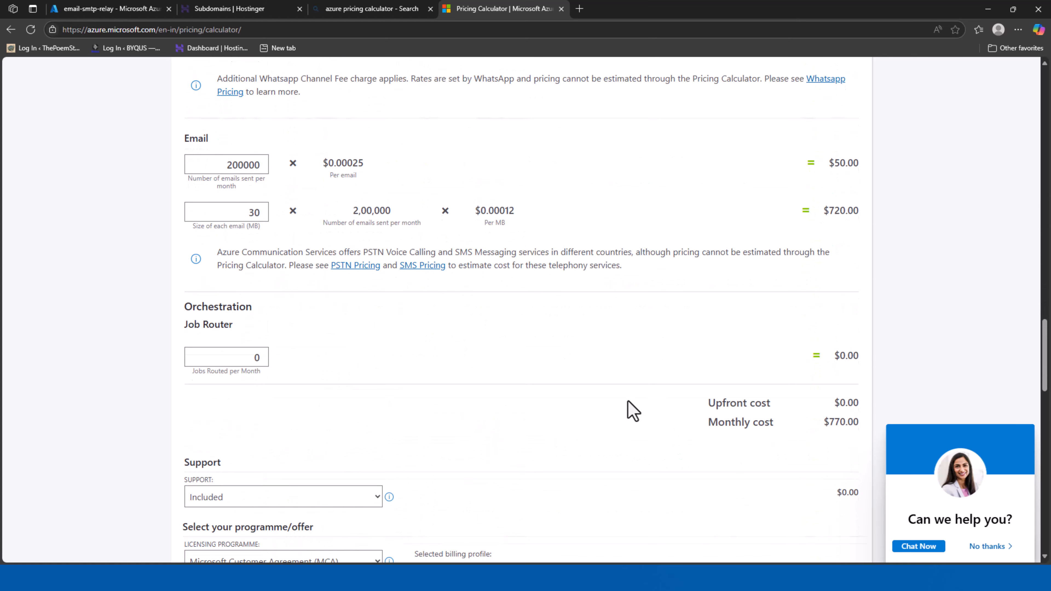
{"action": "scroll", "coordinate": [633, 411], "scroll_direction": "down", "scroll_amount": 1}
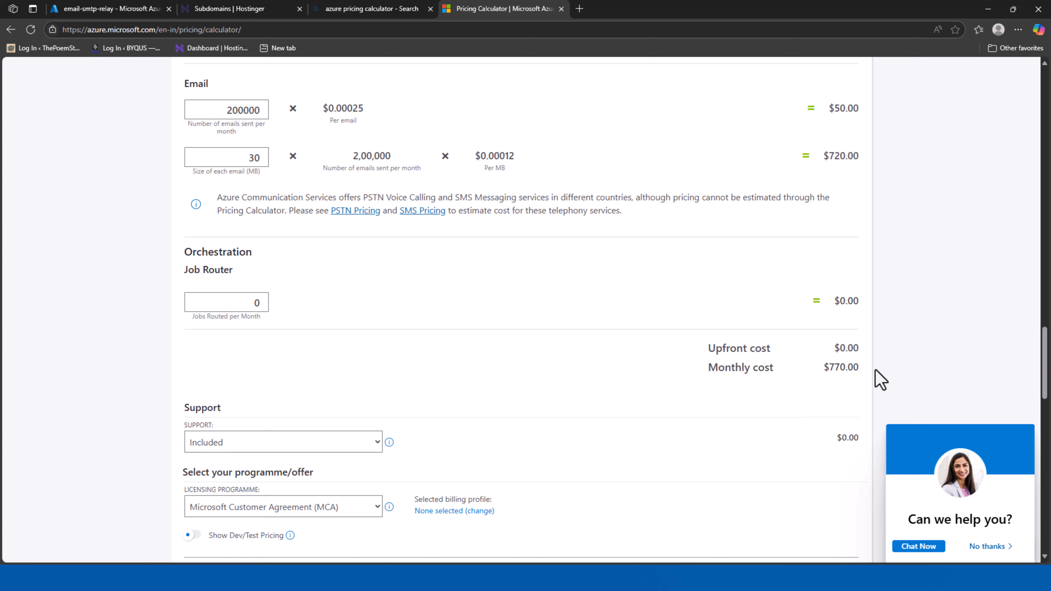
{"action": "left_click_drag", "start_coordinate": [863, 370], "coordinate": [702, 351]}
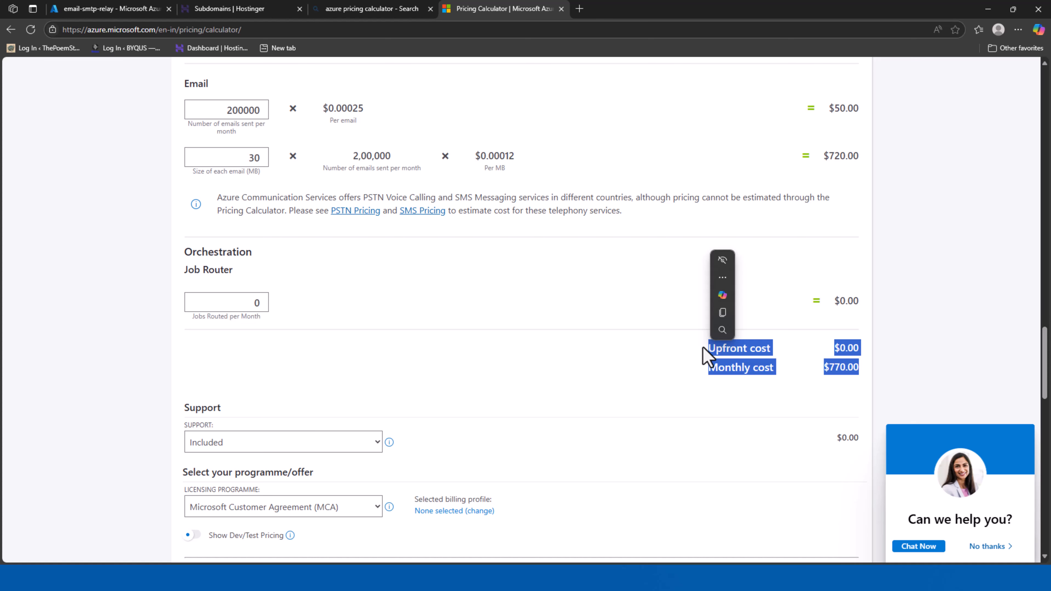
{"action": "left_click", "coordinate": [649, 413]}
{"action": "scroll", "coordinate": [650, 413], "scroll_direction": "down", "scroll_amount": 4}
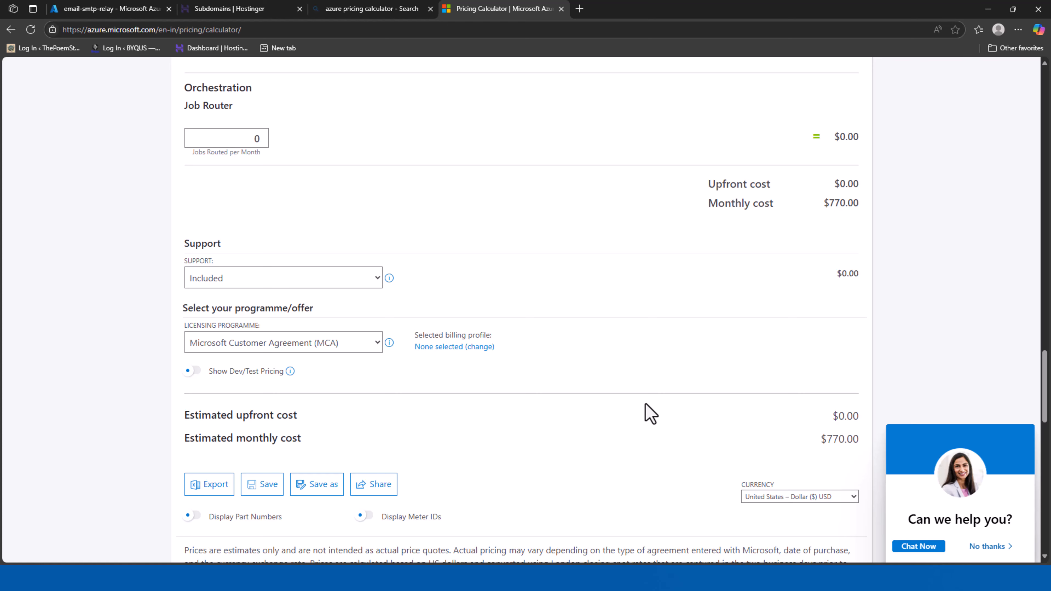
{"action": "scroll", "coordinate": [649, 413], "scroll_direction": "down", "scroll_amount": 4}
{"action": "scroll", "coordinate": [645, 410], "scroll_direction": "up", "scroll_amount": 15}
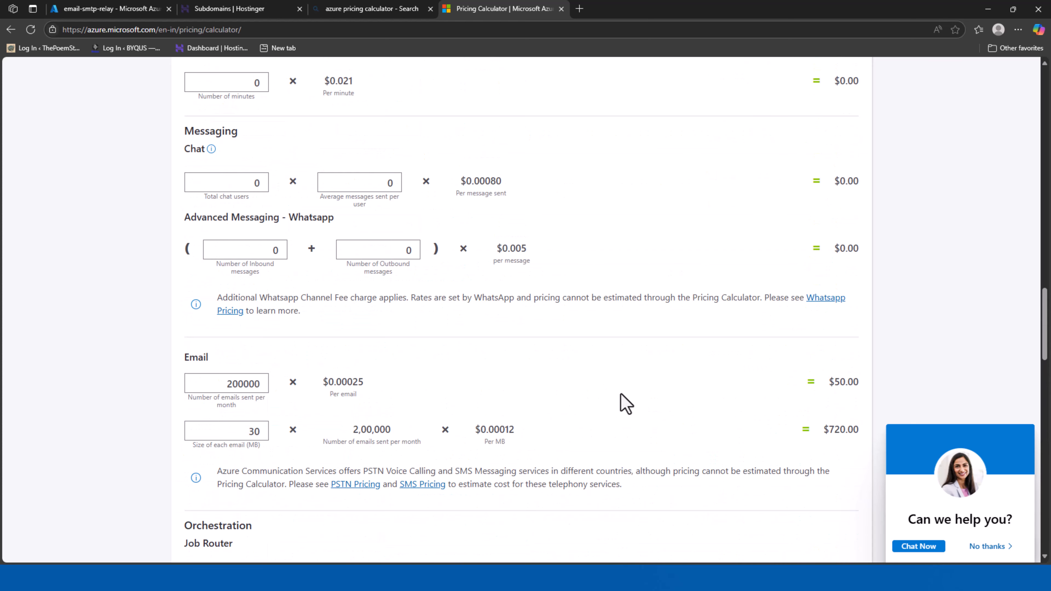
{"action": "scroll", "coordinate": [621, 404], "scroll_direction": "down", "scroll_amount": 3}
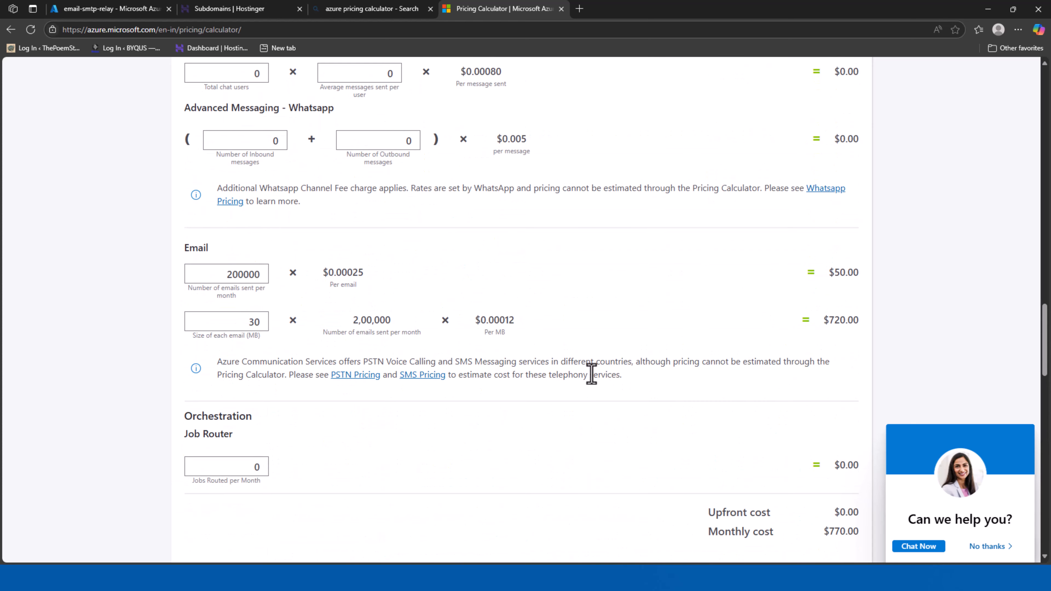
Change the email size to 3 MB and highlight the $122.00 estimated monthly cost
{"action": "left_click", "coordinate": [244, 322]}
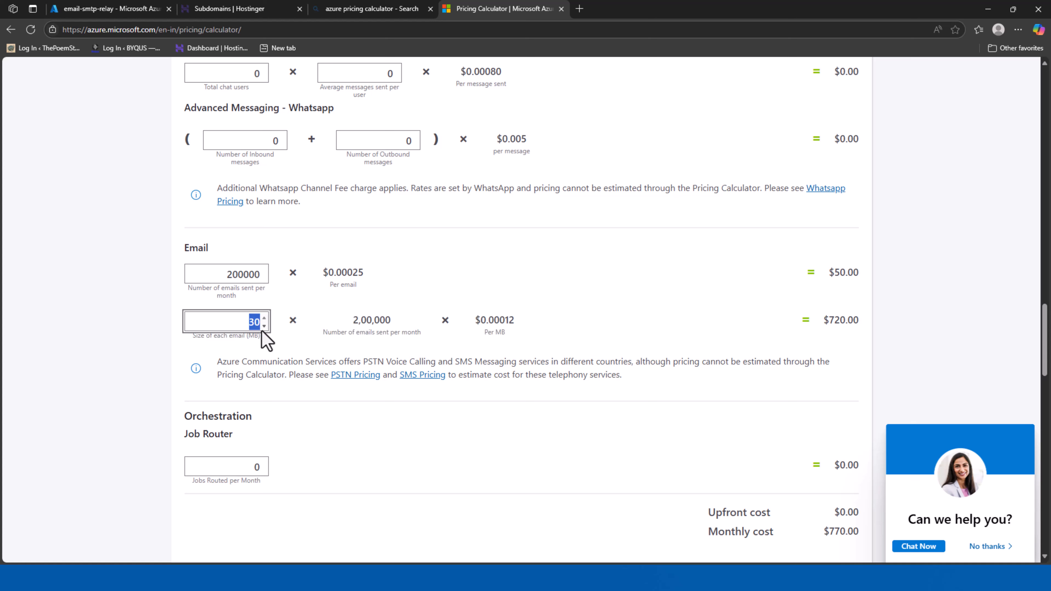
{"action": "type", "text": "1"}
{"action": "type", "text": "3"}
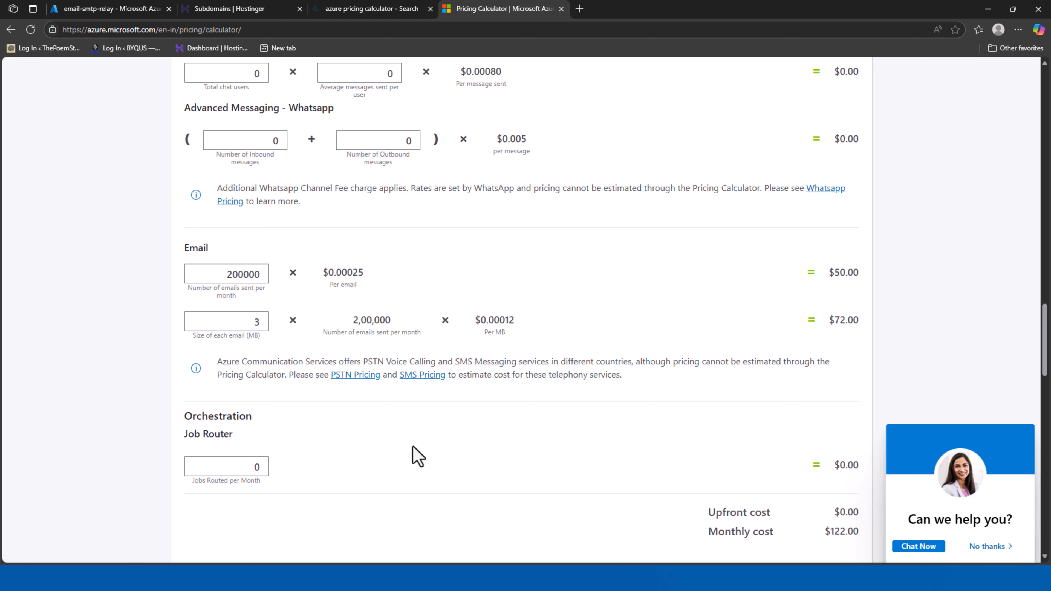
{"action": "scroll", "coordinate": [412, 455], "scroll_direction": "down", "scroll_amount": 7}
{"action": "left_click_drag", "start_coordinate": [806, 385], "coordinate": [909, 402]}
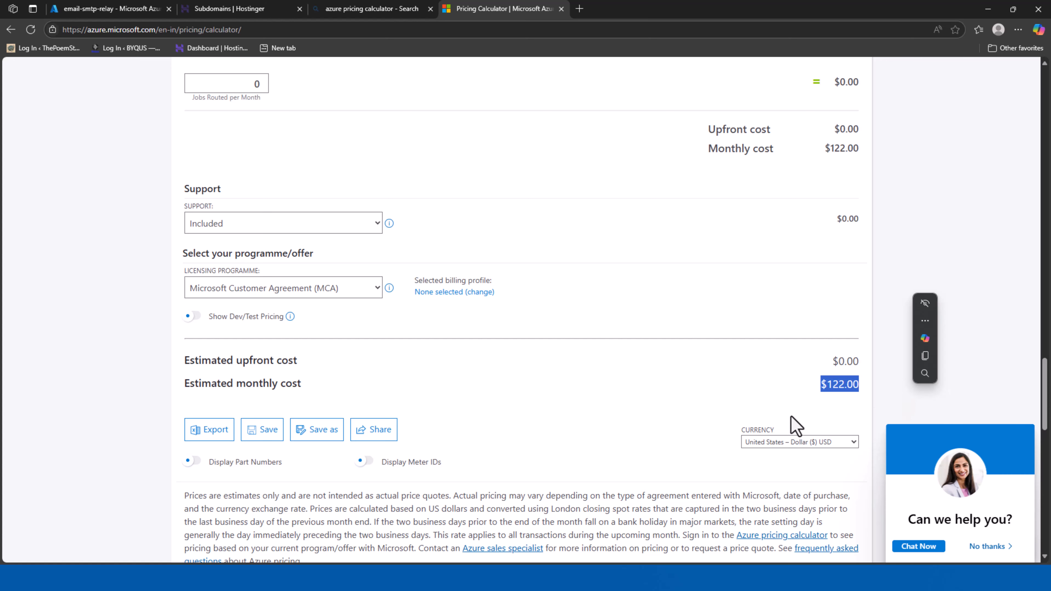
{"action": "scroll", "coordinate": [661, 372], "scroll_direction": "up", "scroll_amount": 6}
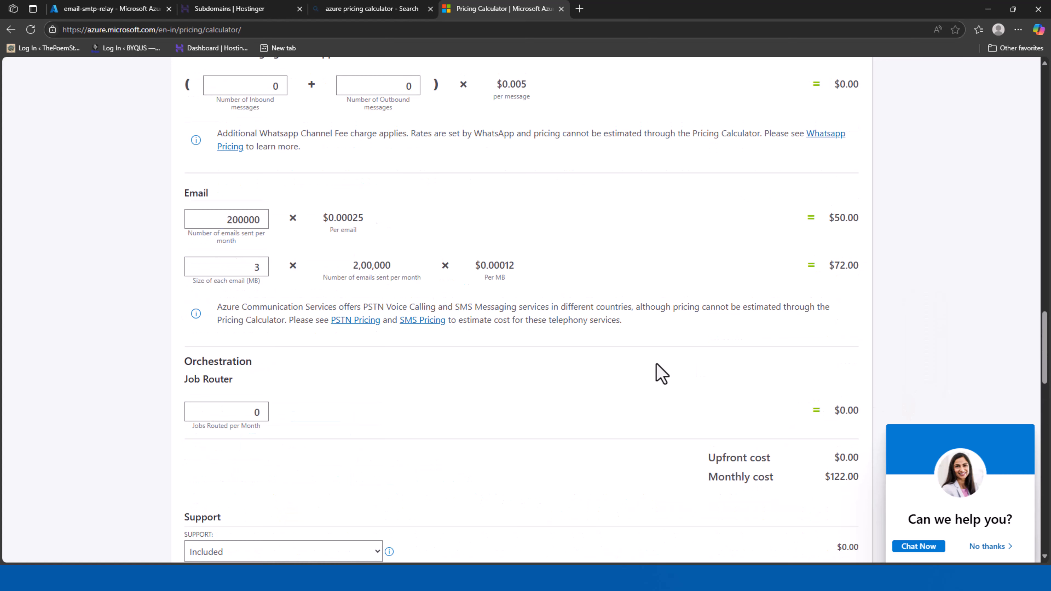
{"action": "scroll", "coordinate": [509, 361], "scroll_direction": "up", "scroll_amount": 6}
{"action": "scroll", "coordinate": [429, 312], "scroll_direction": "up", "scroll_amount": 10}
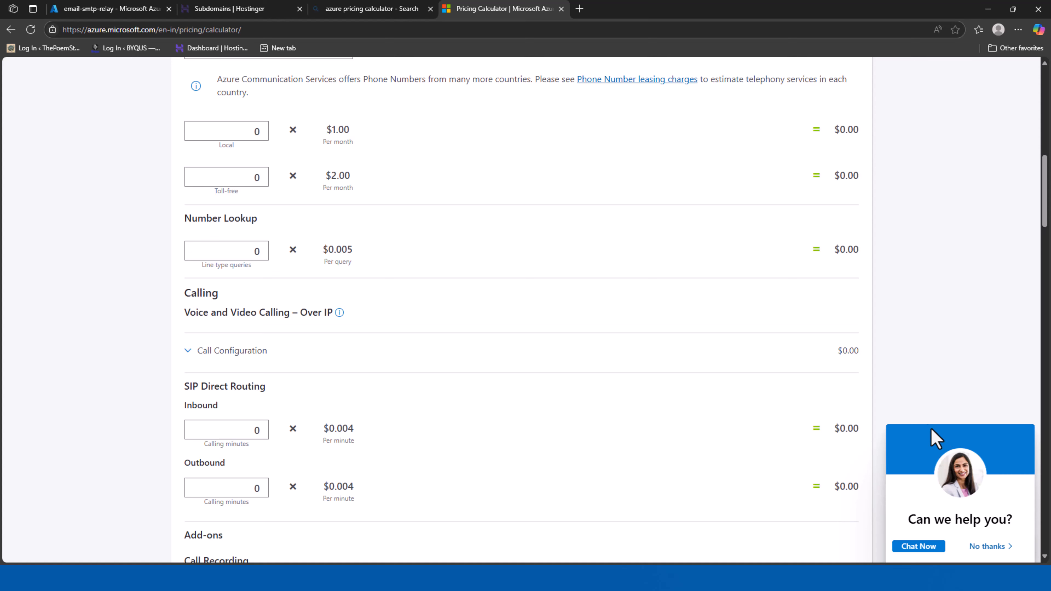
Reopen the email-smtp-relay resource group from the deployment, briefly checking Hostinger's subdomain list
{"action": "left_click", "coordinate": [121, 12]}
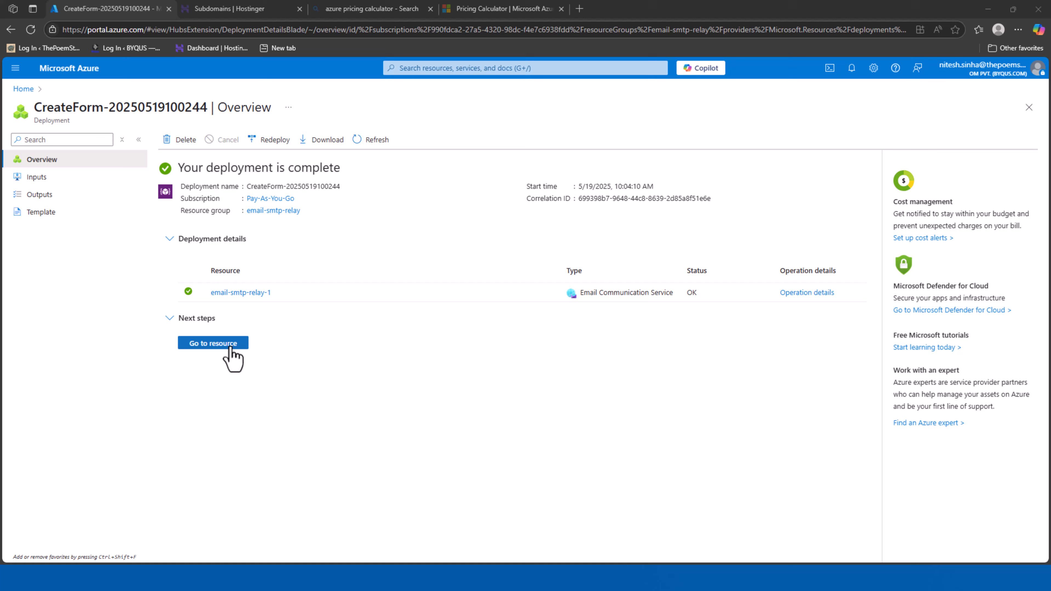
{"action": "left_click", "coordinate": [228, 347]}
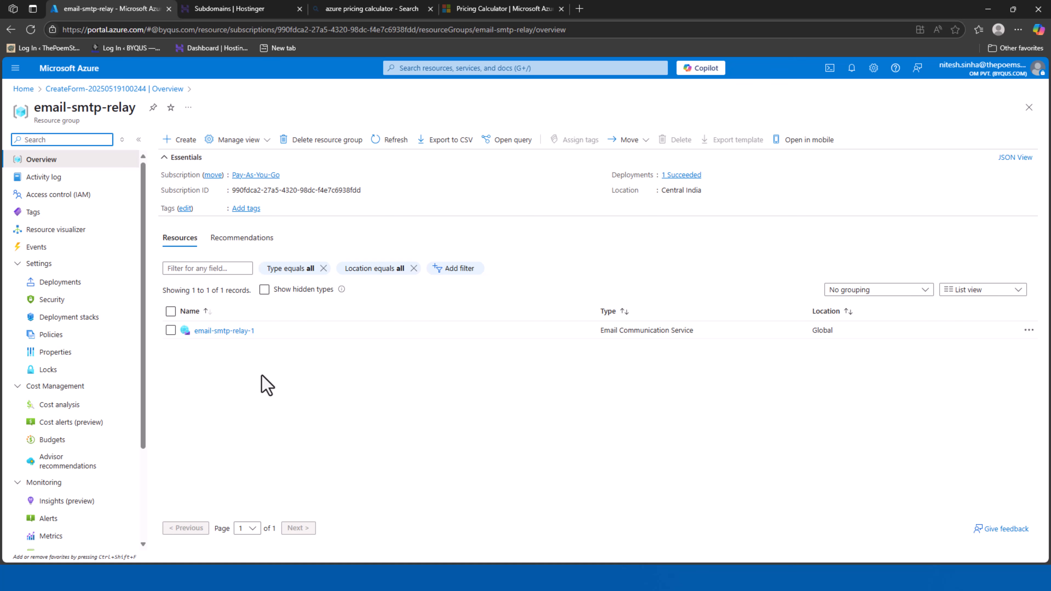
{"action": "left_click", "coordinate": [265, 10]}
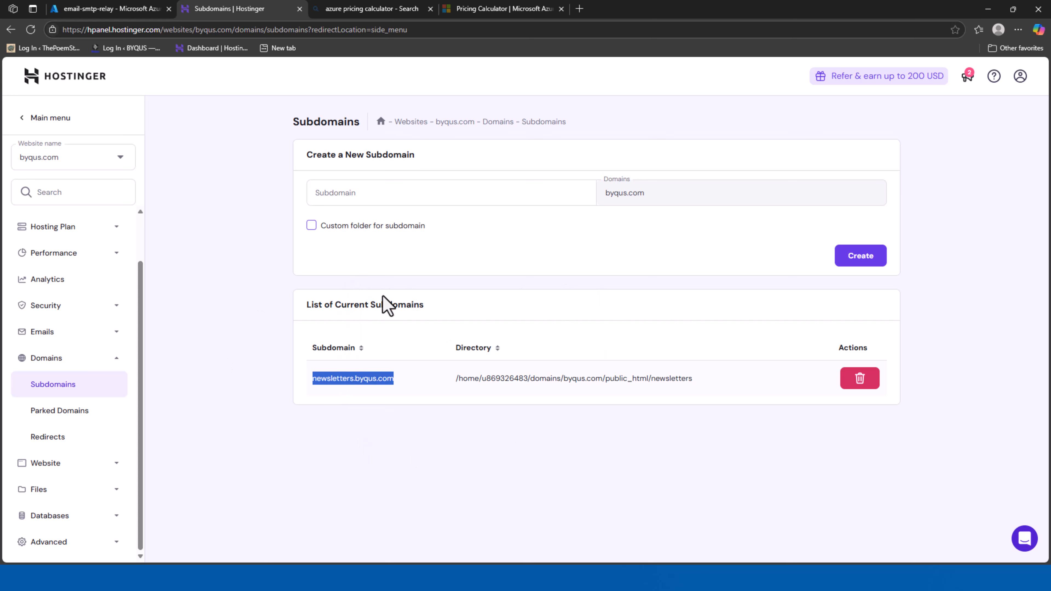
{"action": "left_click", "coordinate": [83, 9]}
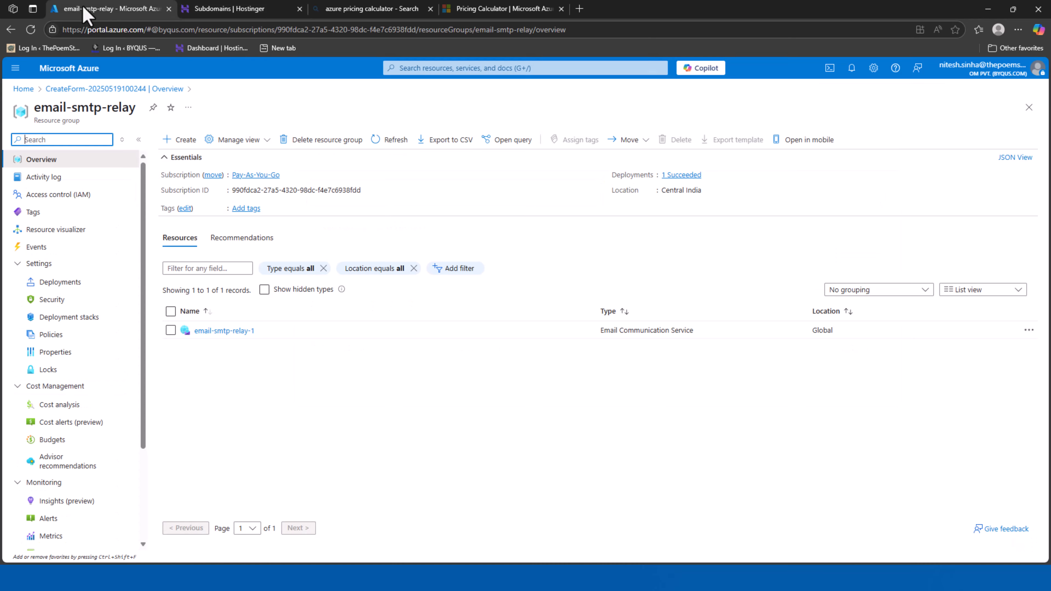
Open email-smtp-relay-1 and highlight the free Azure subdomain and custom domain options
{"action": "left_click", "coordinate": [232, 331]}
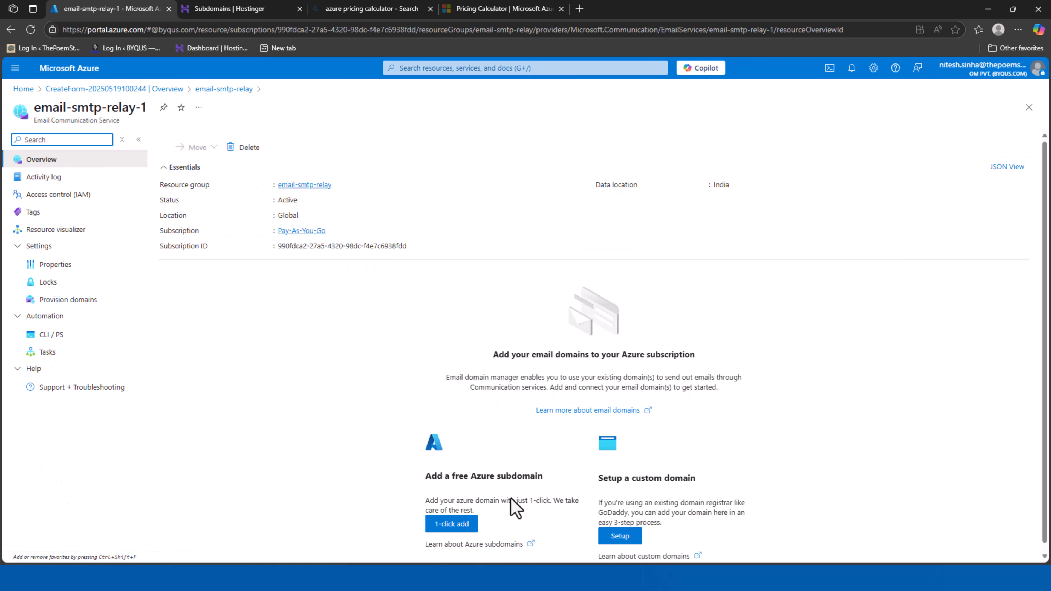
{"action": "scroll", "coordinate": [873, 488], "scroll_direction": "down", "scroll_amount": 1}
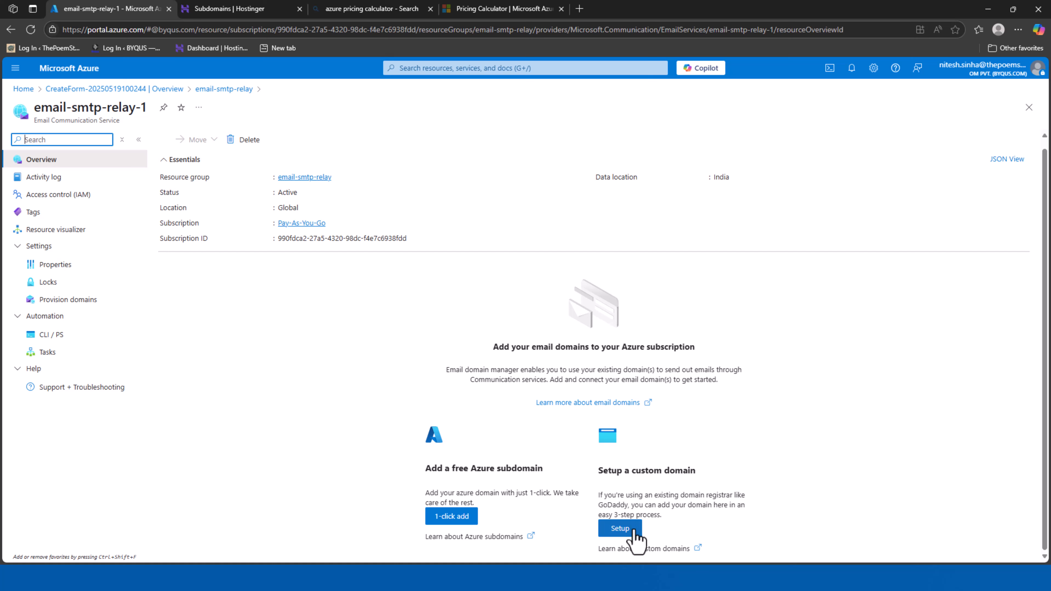
{"action": "left_click_drag", "start_coordinate": [424, 466], "coordinate": [556, 462]}
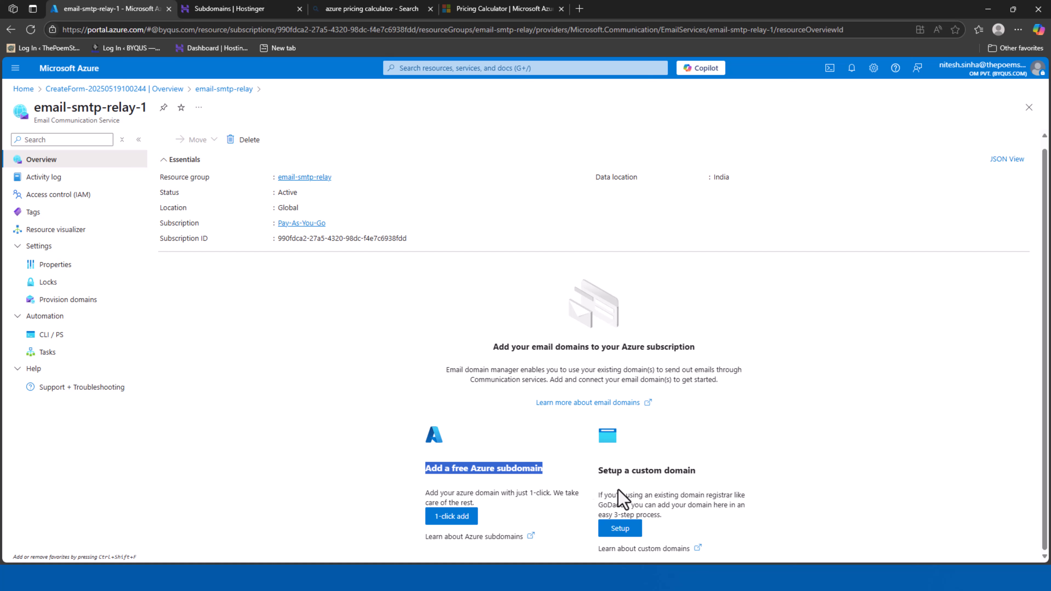
{"action": "mouse_move", "coordinate": [593, 467]}
{"action": "left_mouse_down"}
{"action": "mouse_move", "coordinate": [632, 470]}
{"action": "mouse_move", "coordinate": [598, 470]}
{"action": "left_mouse_up"}
{"action": "left_click_drag", "start_coordinate": [599, 470], "coordinate": [734, 482]}
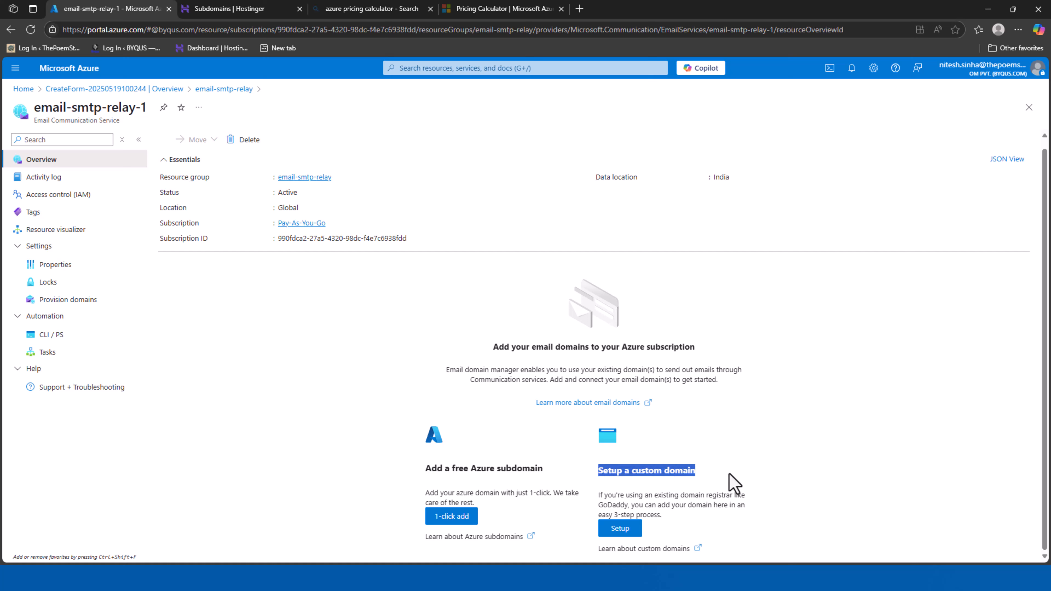
Start a custom domain setup and copy newsletters.byqus.com from Hostinger
{"action": "left_click", "coordinate": [620, 529]}
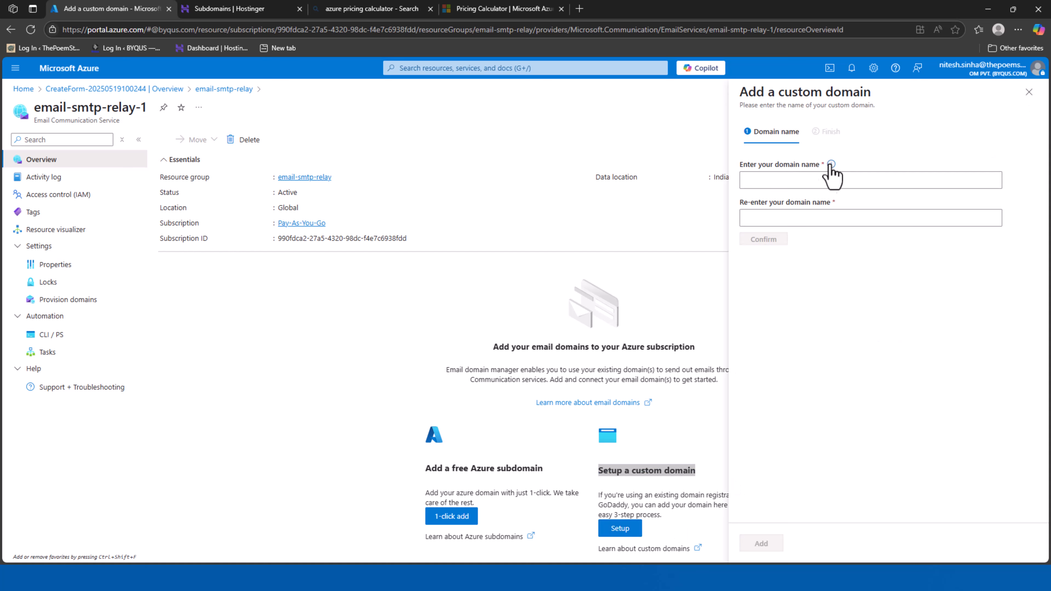
{"action": "left_click", "coordinate": [819, 181]}
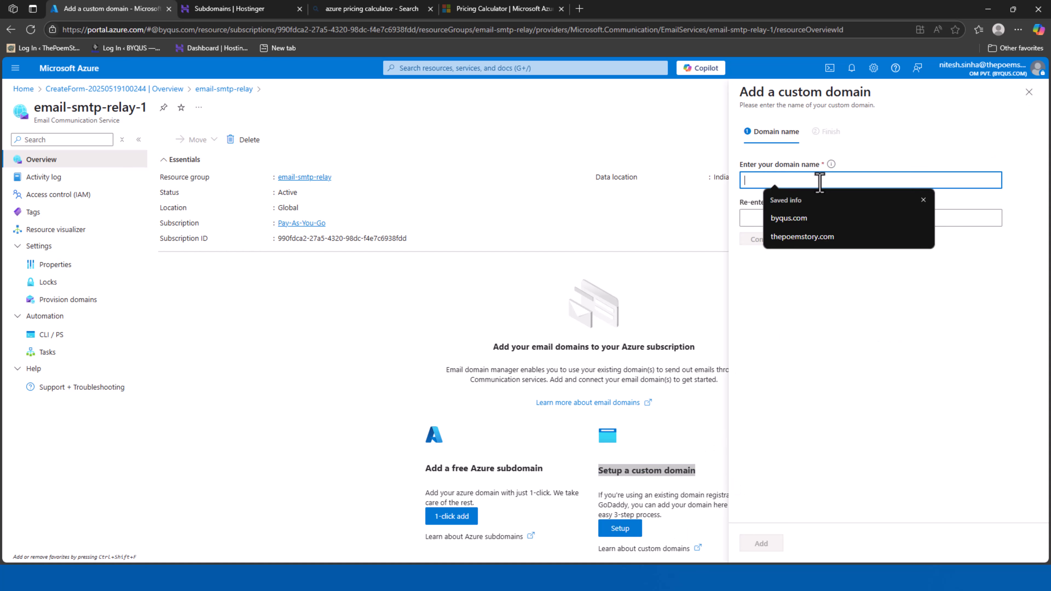
{"action": "left_click", "coordinate": [218, 10]}
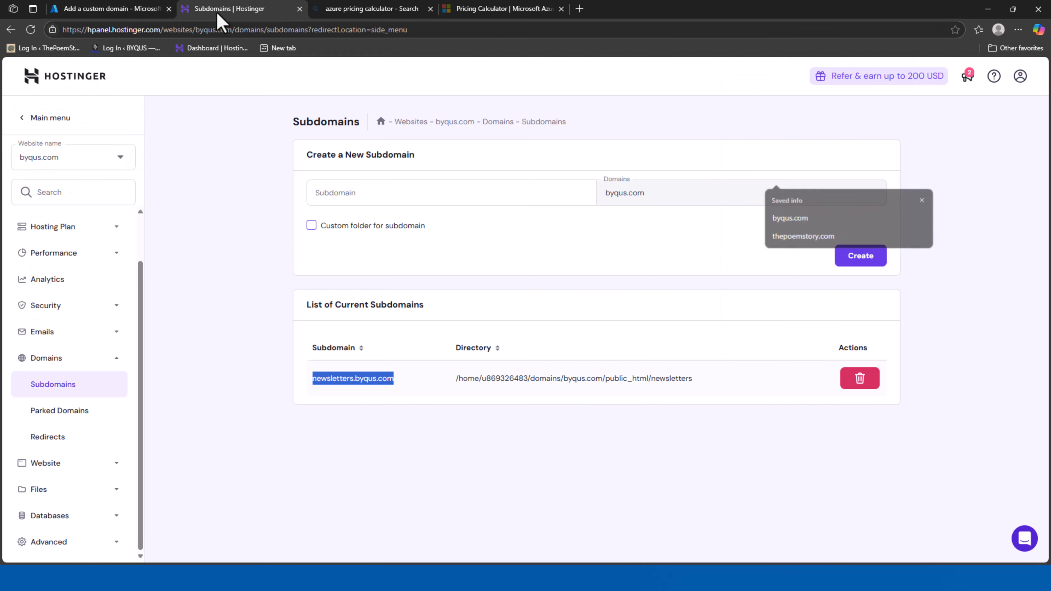
{"action": "right_click", "coordinate": [336, 382]}
{"action": "left_click", "coordinate": [374, 393]}
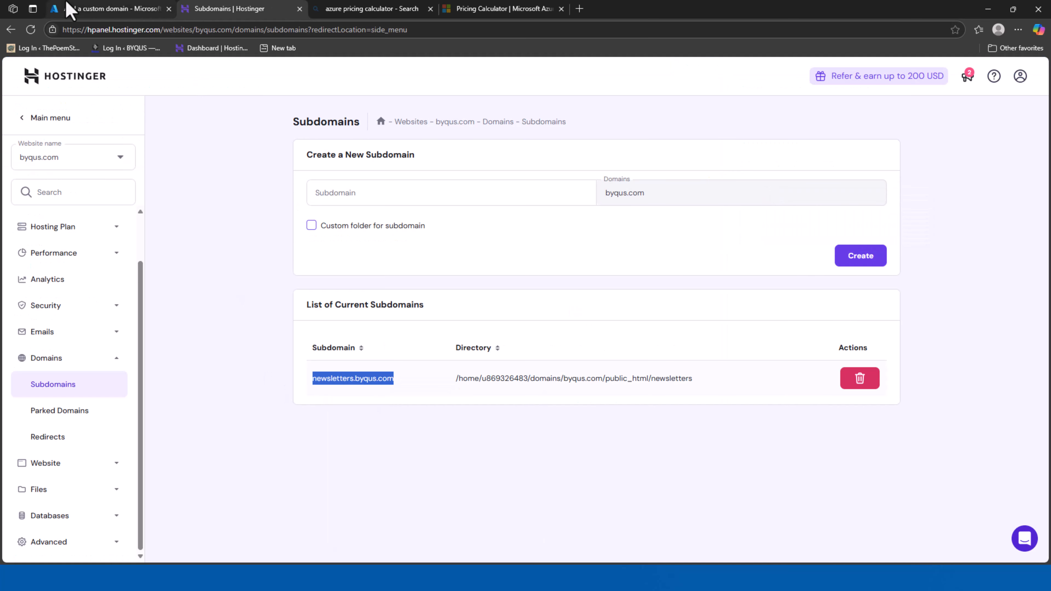
Enter newsletters.byqus.com in both domain fields, confirm and add it, then return to Hostinger
{"action": "left_click", "coordinate": [71, 9]}
{"action": "type", "text": "newsletters.byqus.com"}
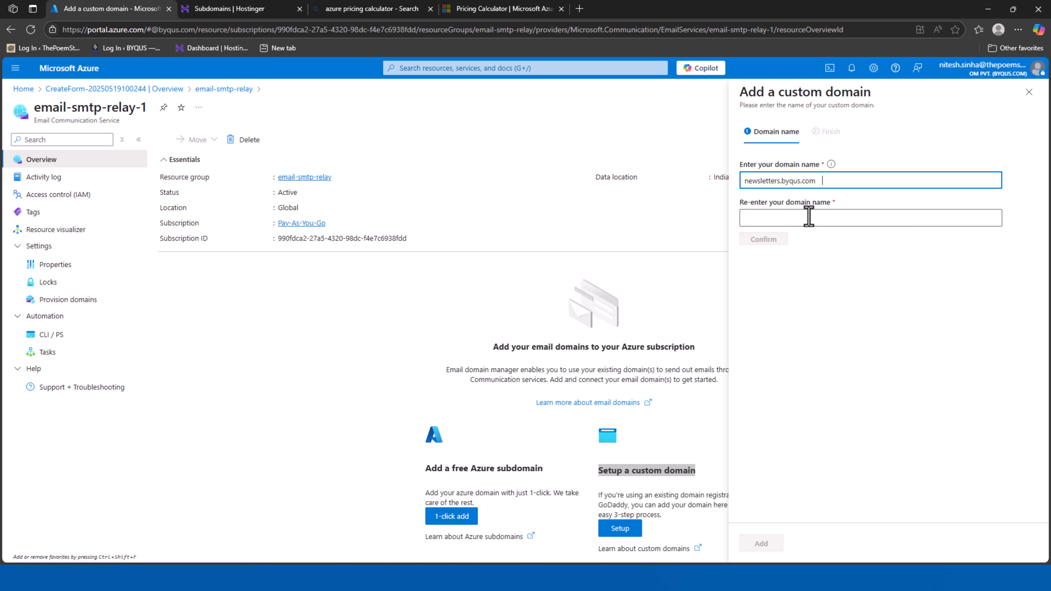
{"action": "left_click", "coordinate": [811, 218]}
{"action": "left_click", "coordinate": [833, 182]}
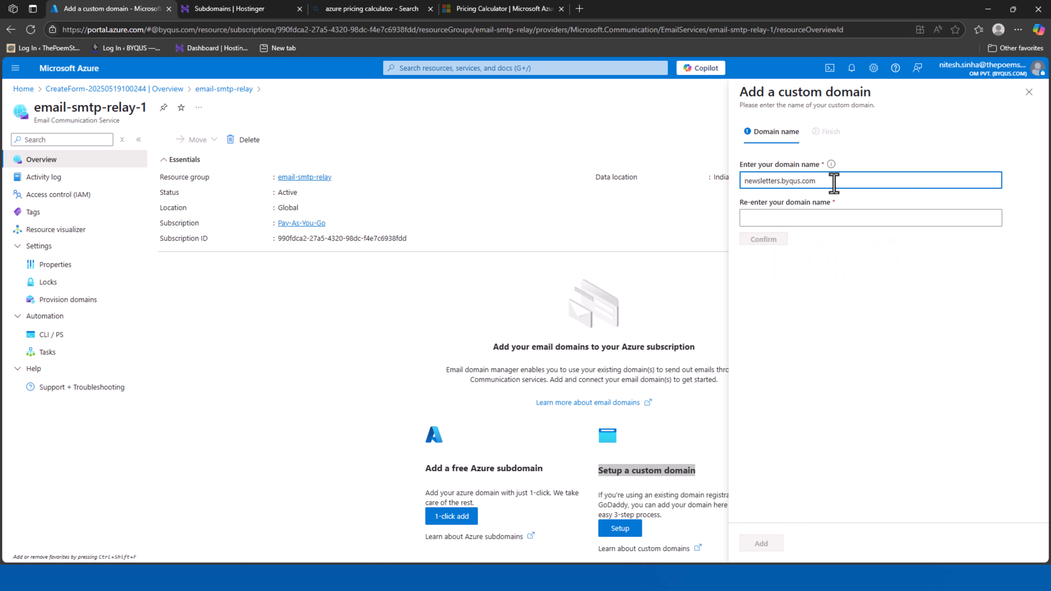
{"action": "left_click", "coordinate": [805, 218]}
{"action": "type", "text": "newsletters.byqus.com"}
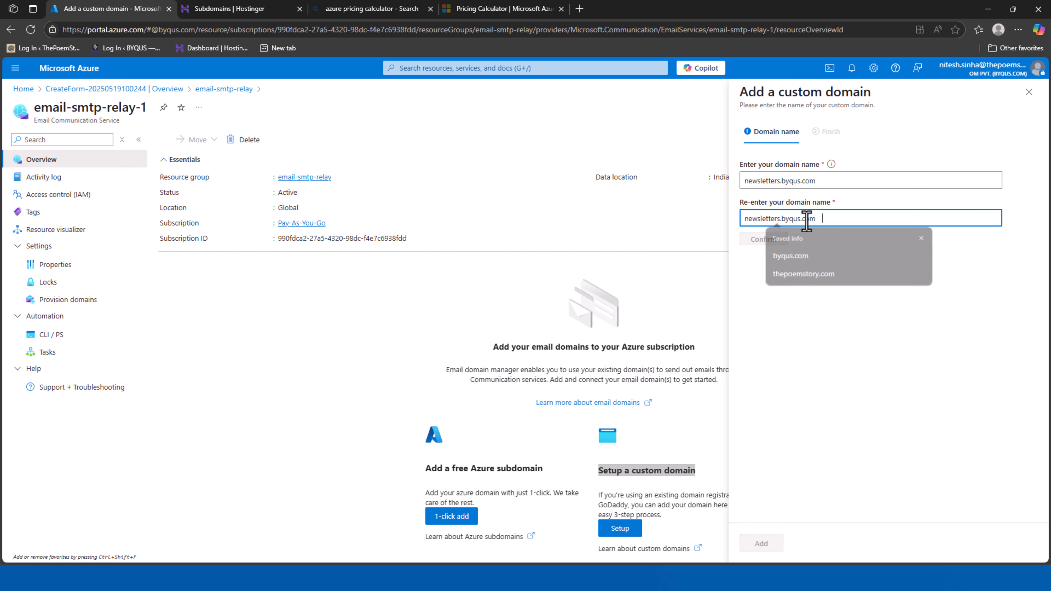
{"action": "left_click", "coordinate": [766, 240]}
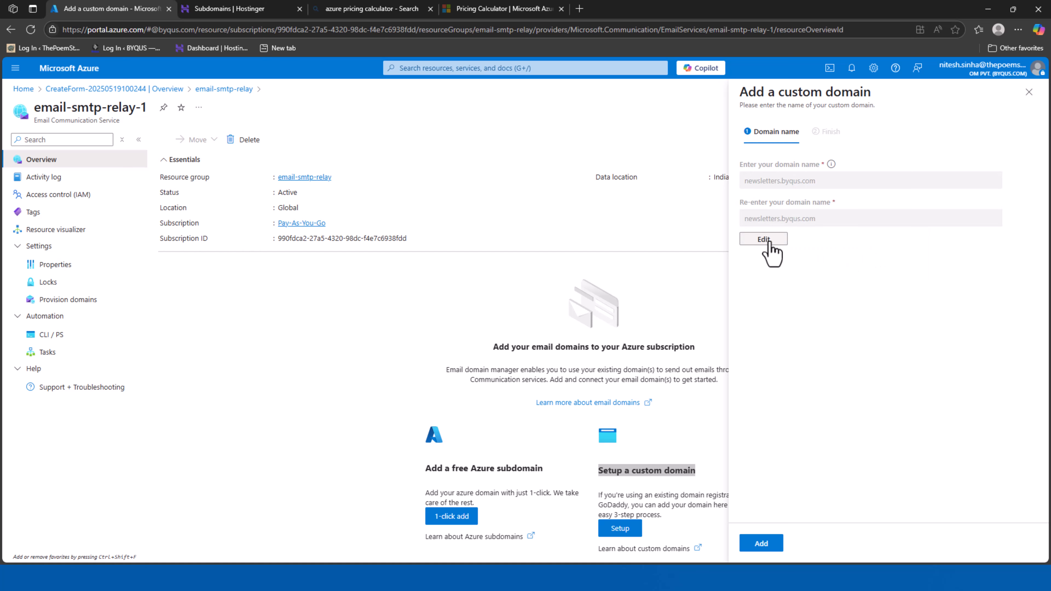
{"action": "left_click", "coordinate": [761, 545]}
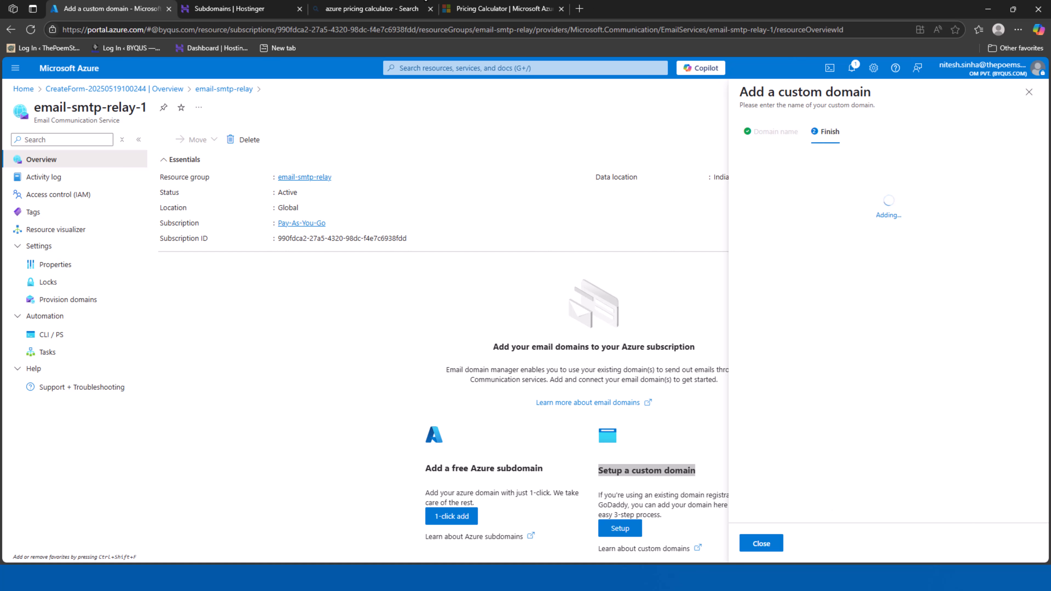
{"action": "left_click", "coordinate": [207, 9]}
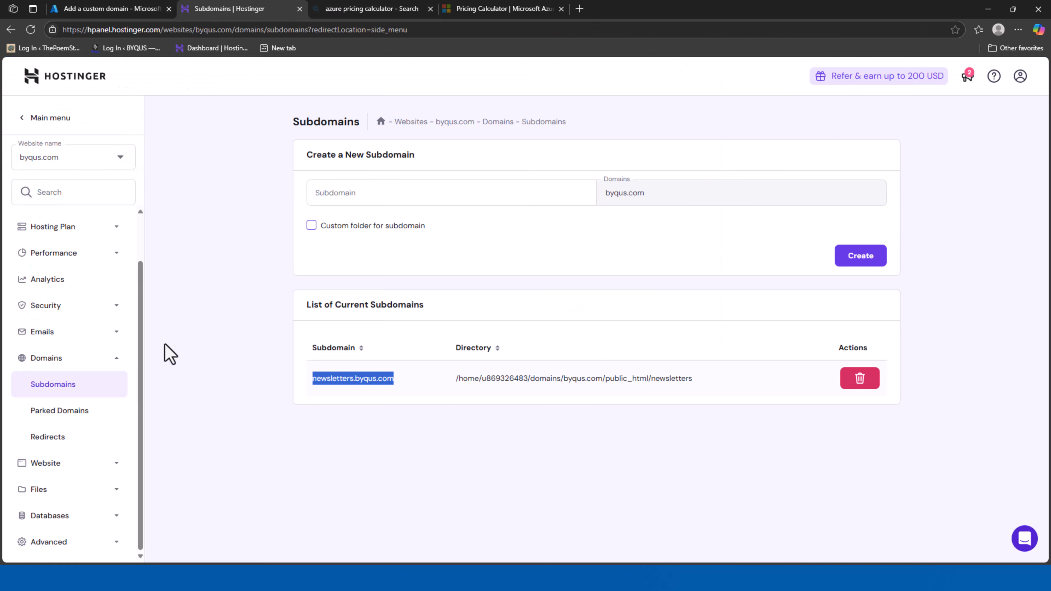
Open the byqus.com DNS Zone Editor under Advanced and inspect the newsletters ALIAS record
{"action": "left_click", "coordinate": [104, 544]}
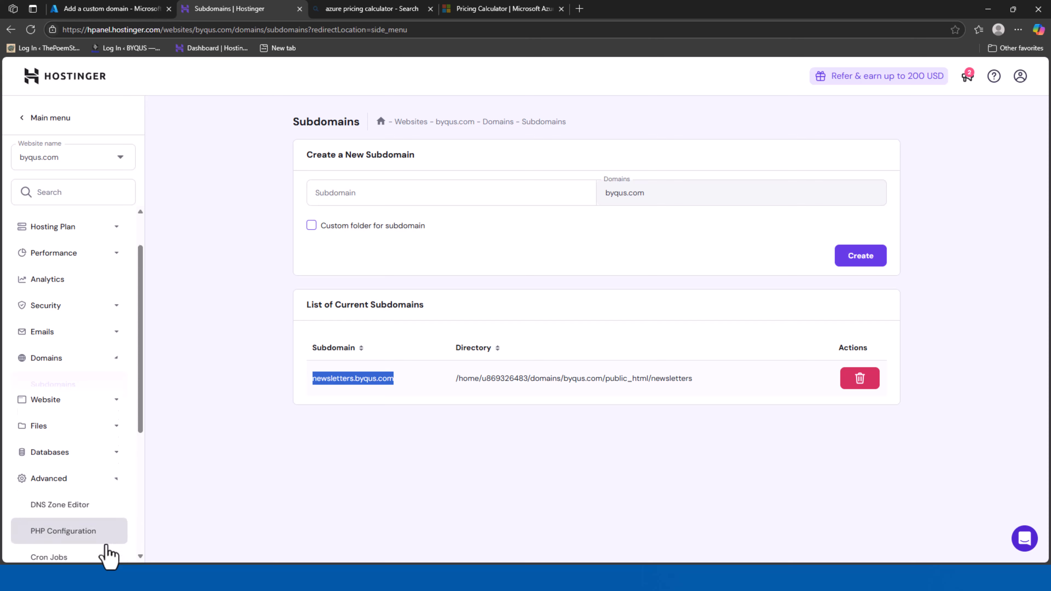
{"action": "scroll", "coordinate": [92, 496], "scroll_direction": "down", "scroll_amount": 3}
{"action": "left_click", "coordinate": [62, 381]}
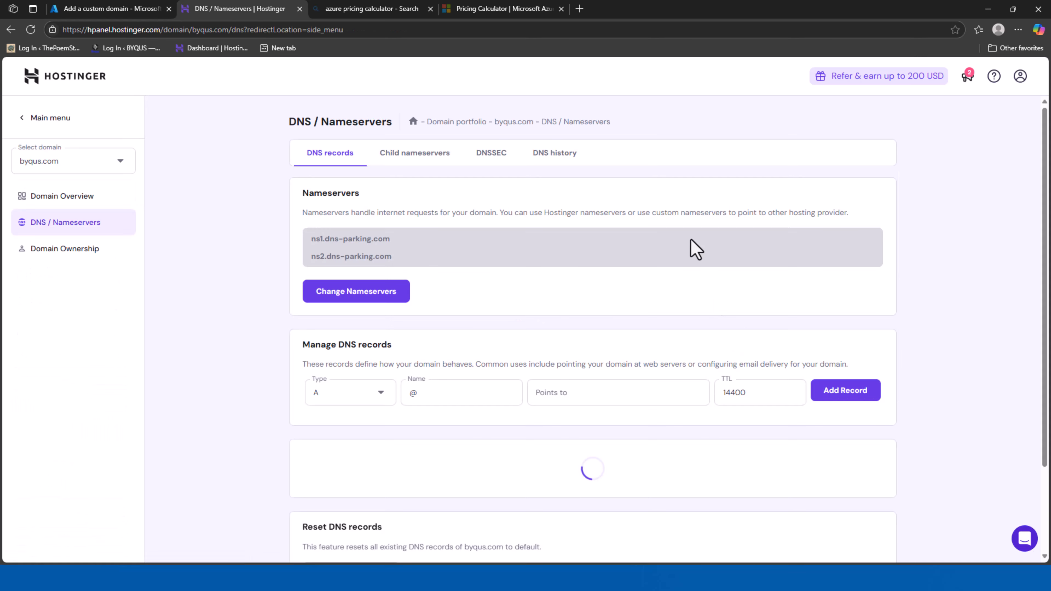
{"action": "scroll", "coordinate": [641, 249], "scroll_direction": "down", "scroll_amount": 4}
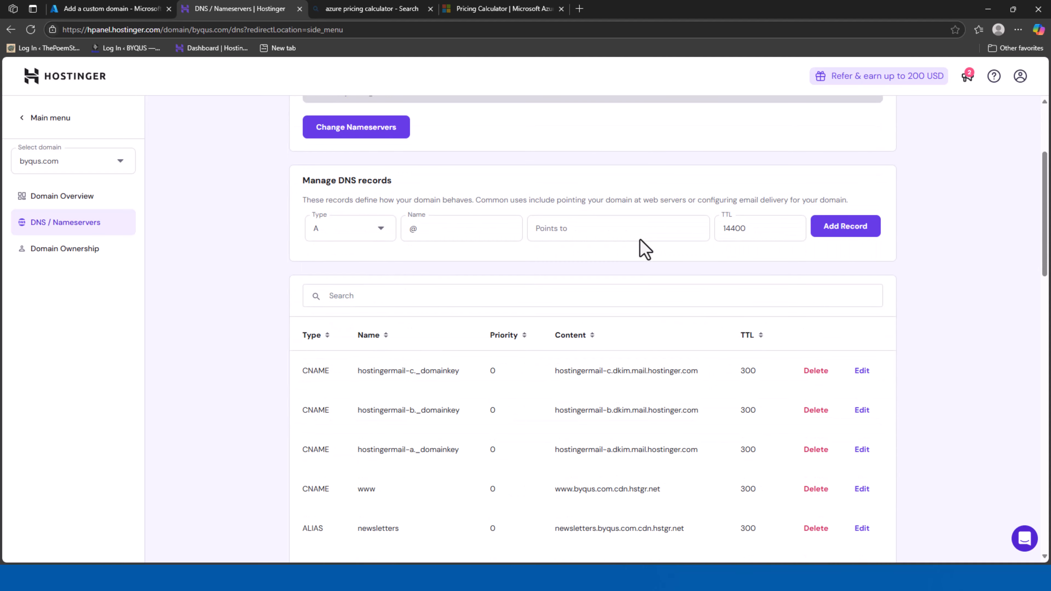
{"action": "scroll", "coordinate": [641, 244], "scroll_direction": "down", "scroll_amount": 4}
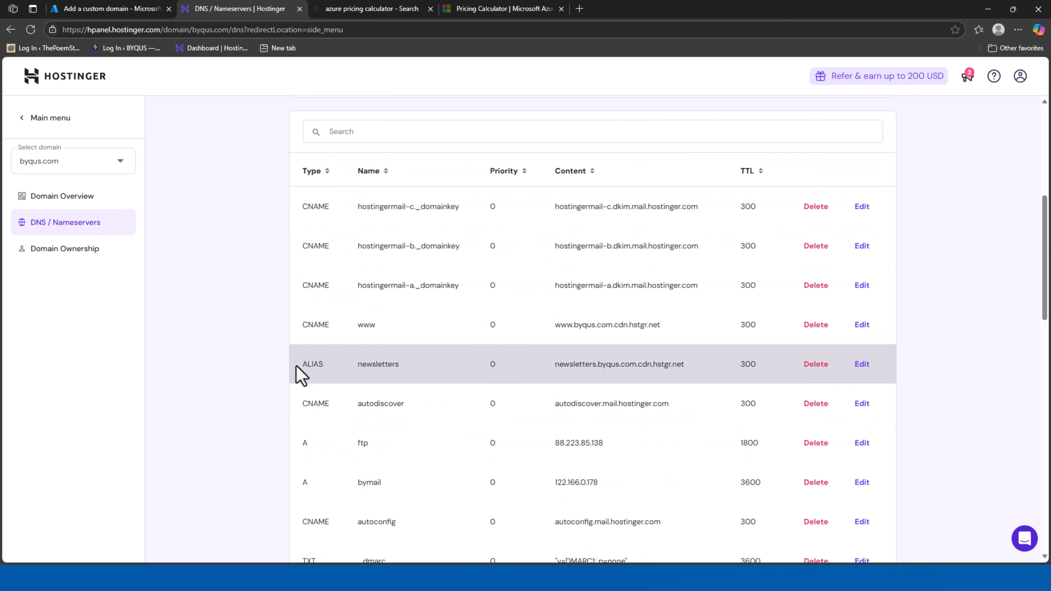
{"action": "left_click_drag", "start_coordinate": [297, 368], "coordinate": [704, 384]}
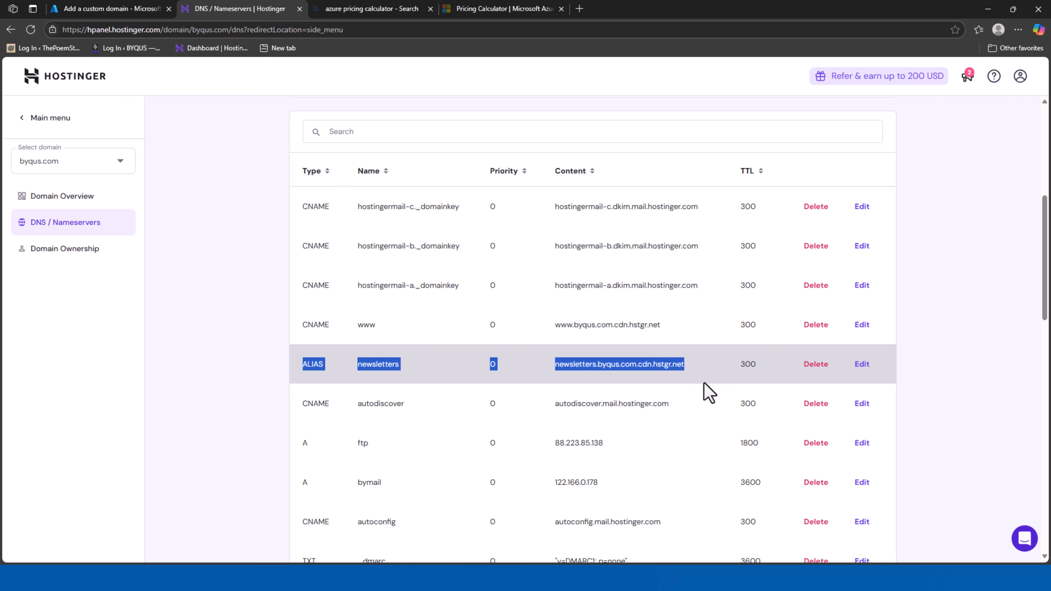
{"action": "left_click", "coordinate": [984, 351]}
{"action": "scroll", "coordinate": [970, 430], "scroll_direction": "up", "scroll_amount": 4}
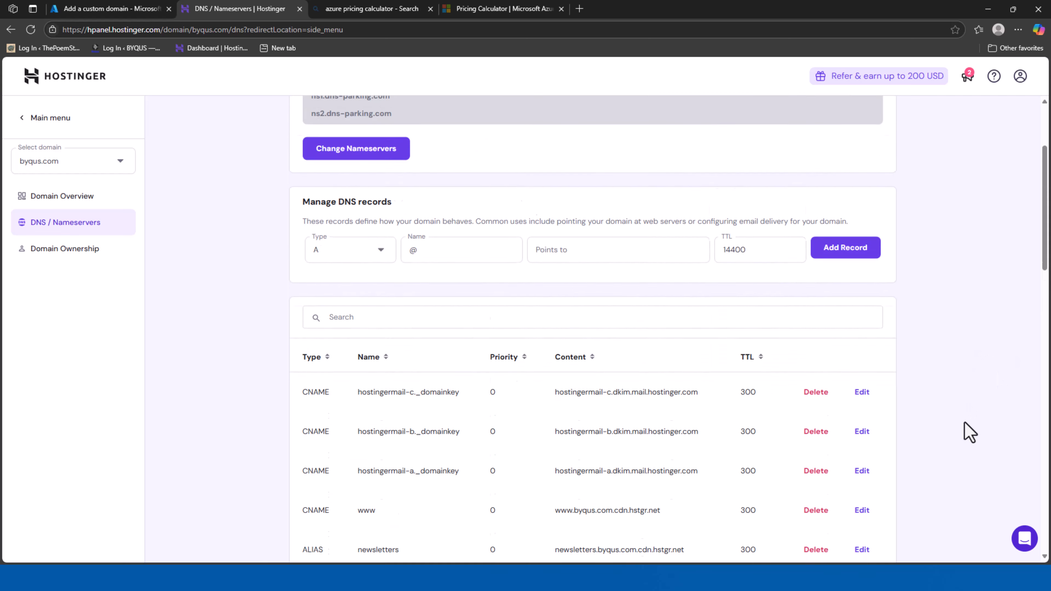
{"action": "scroll", "coordinate": [970, 430], "scroll_direction": "up", "scroll_amount": 3}
Back in Azure, begin verifying the added newsletters.byqus.com domain with a TXT record
{"action": "left_click", "coordinate": [84, 9]}
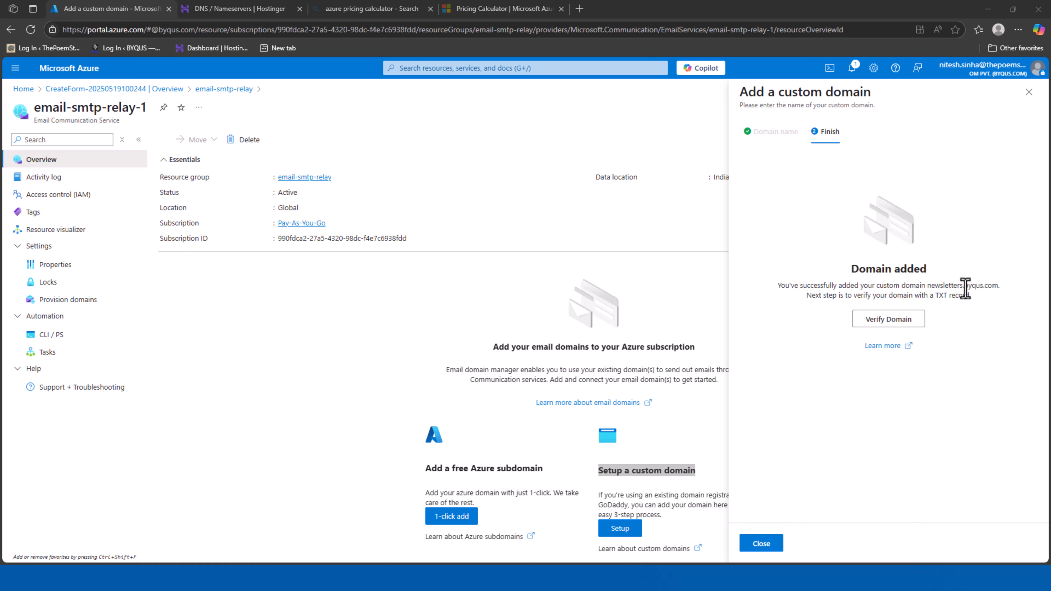
{"action": "left_click_drag", "start_coordinate": [947, 286], "coordinate": [832, 286]}
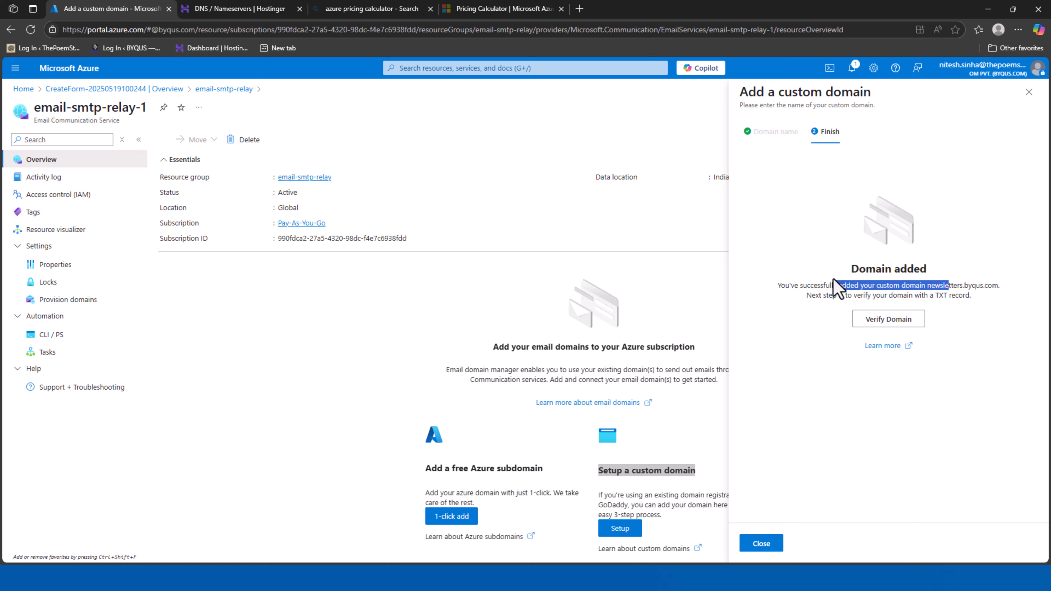
{"action": "left_click", "coordinate": [891, 321]}
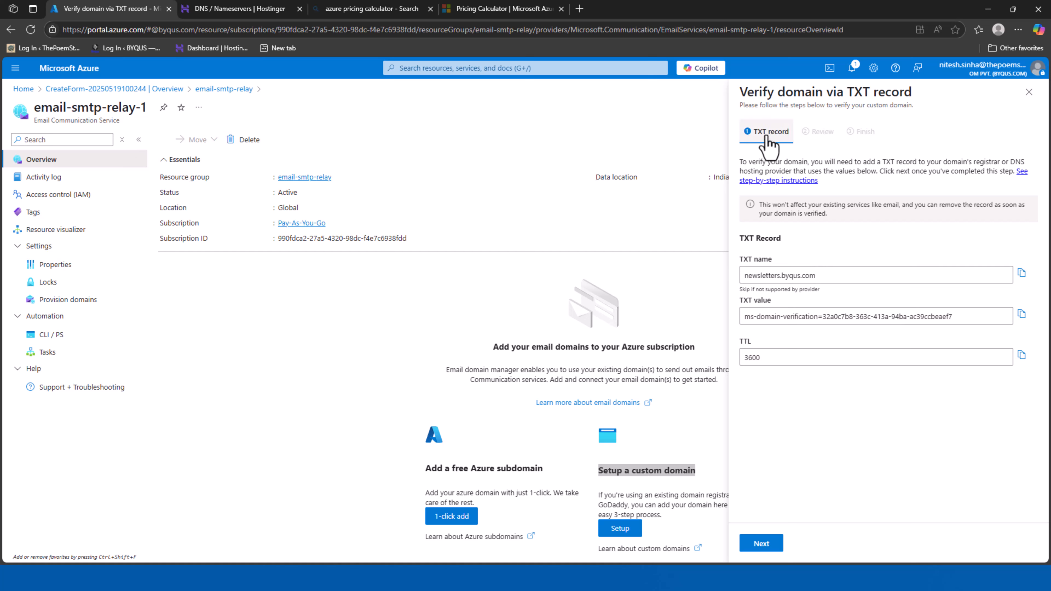
Read the TXT name newsletters.byqus.com, the verification value and TTL 3600
{"action": "triple_click", "coordinate": [778, 275]}
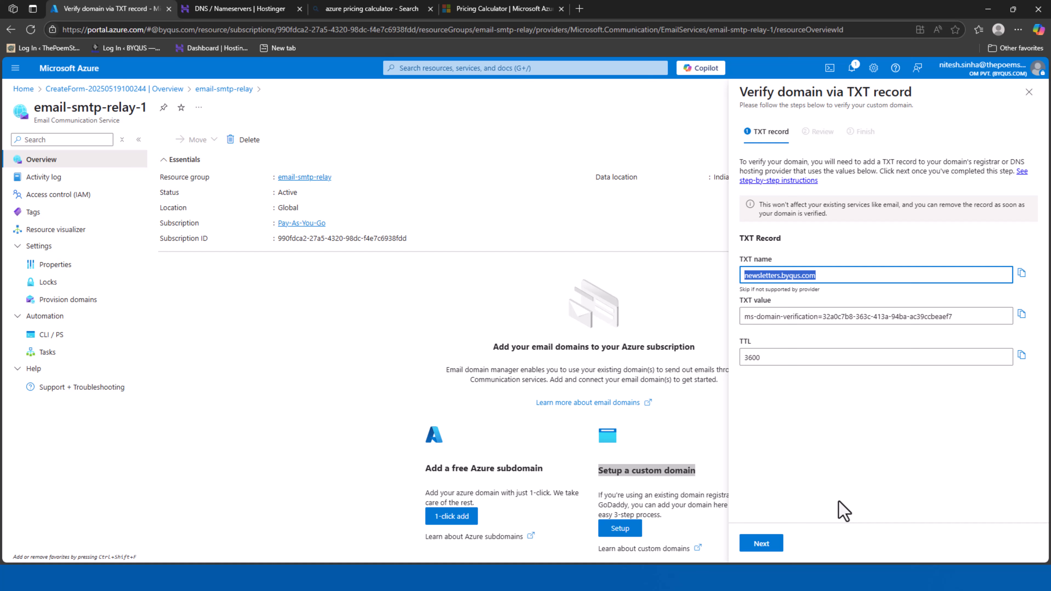
{"action": "triple_click", "coordinate": [800, 317]}
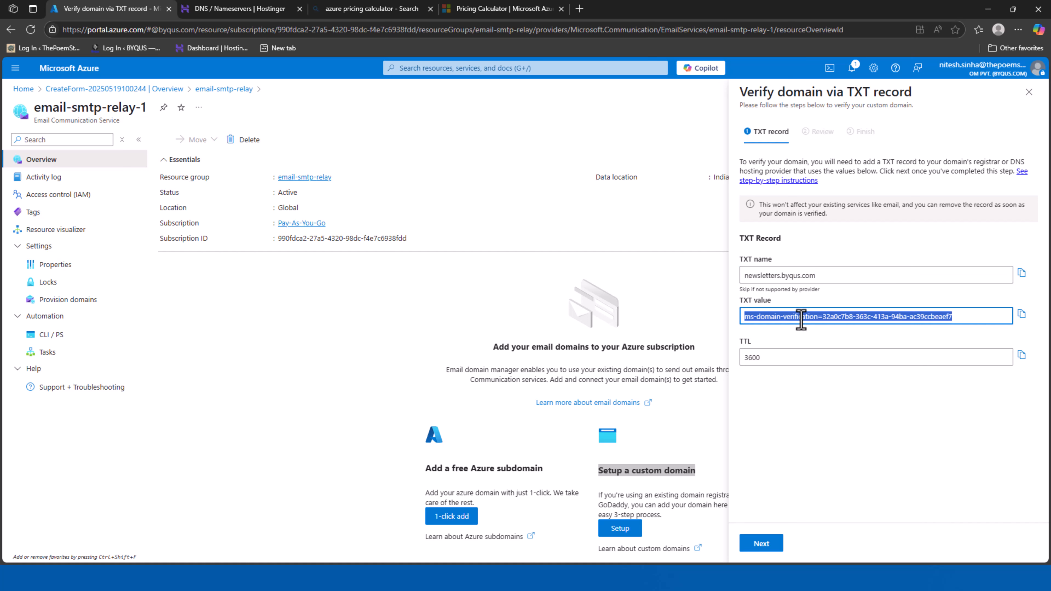
{"action": "left_click", "coordinate": [821, 433]}
{"action": "triple_click", "coordinate": [743, 358]}
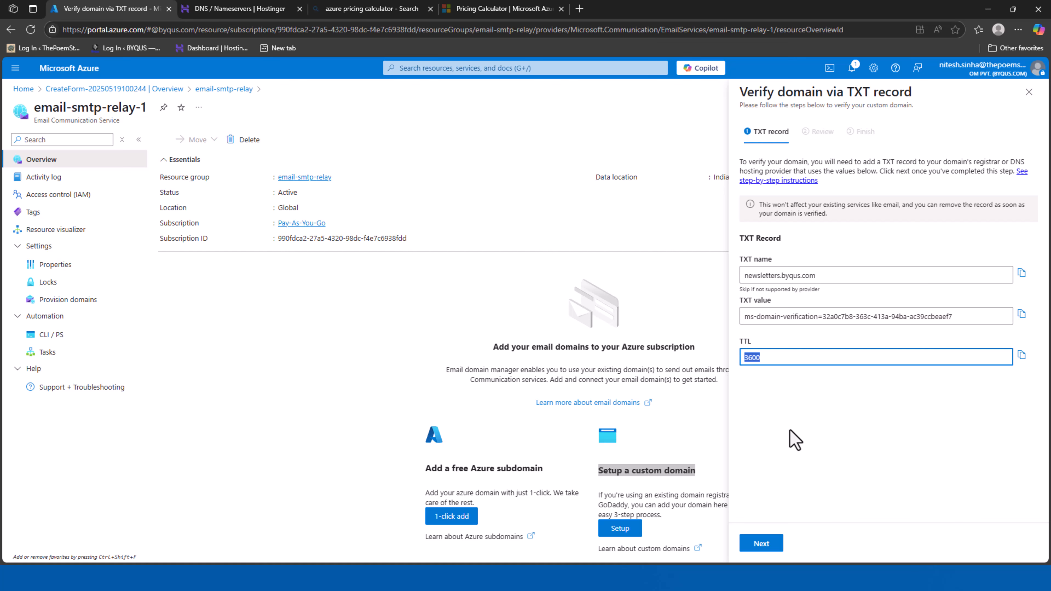
{"action": "left_click", "coordinate": [213, 10]}
{"action": "left_click", "coordinate": [111, 8]}
{"action": "left_click", "coordinate": [754, 240]}
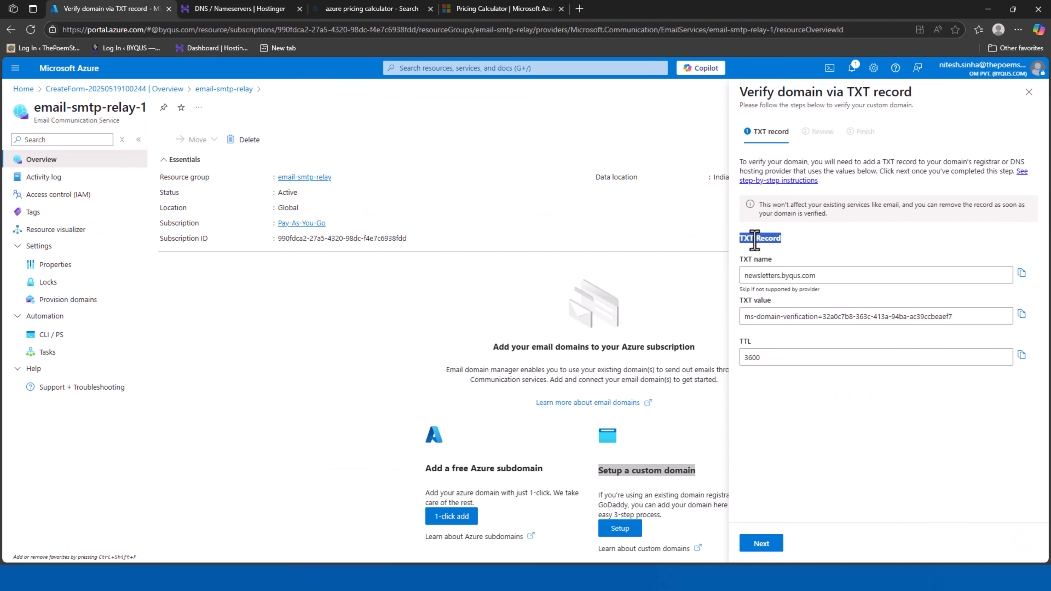
{"action": "left_click", "coordinate": [246, 9]}
Start a new TXT record in Hostinger and give it the name newsletters
{"action": "left_click", "coordinate": [356, 397]}
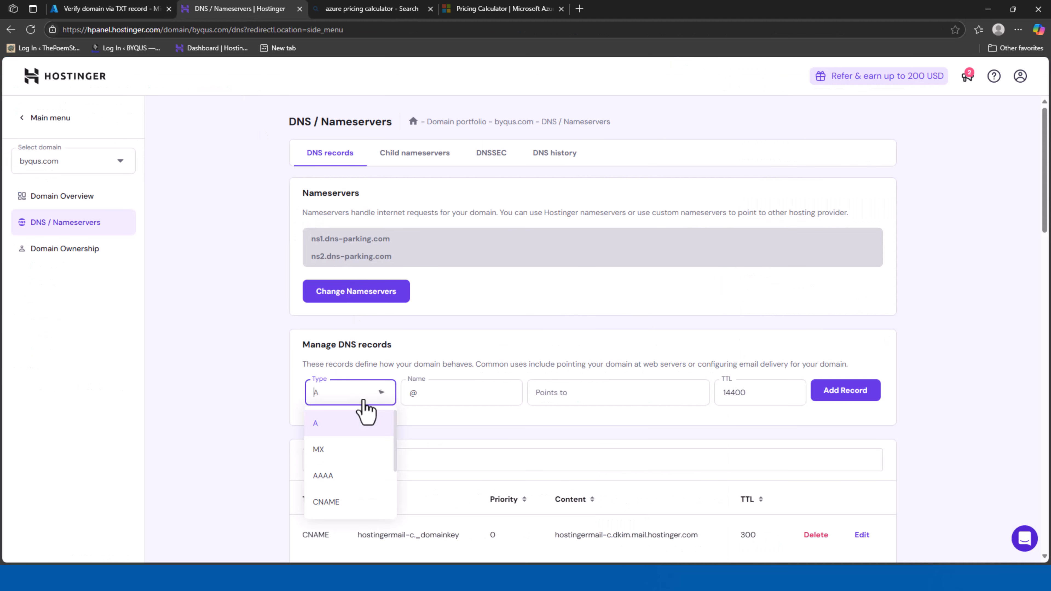
{"action": "scroll", "coordinate": [336, 482], "scroll_direction": "down", "scroll_amount": 2}
{"action": "left_click", "coordinate": [336, 487]}
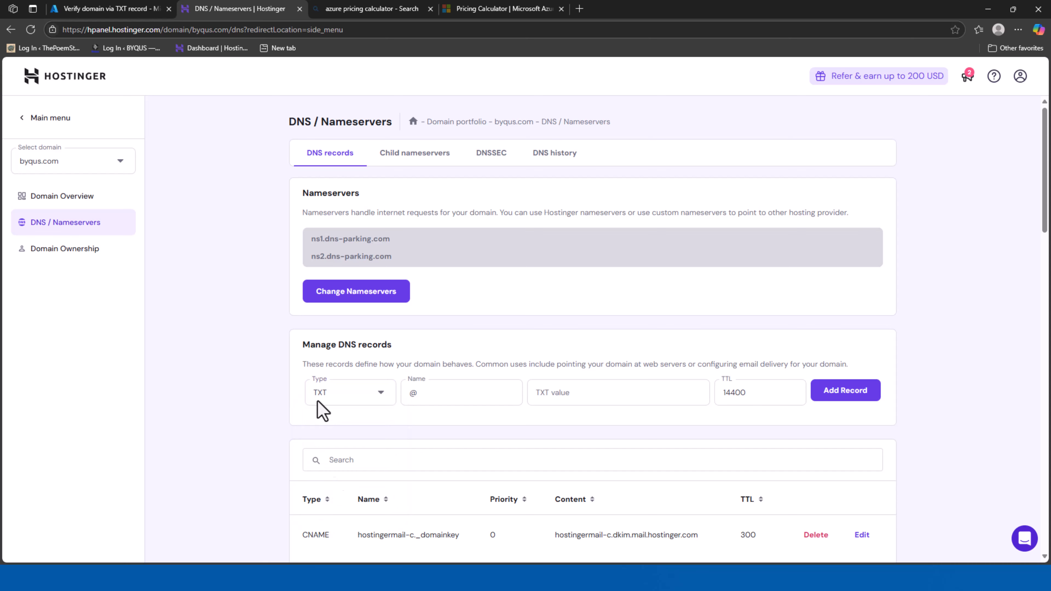
{"action": "left_click", "coordinate": [117, 11]}
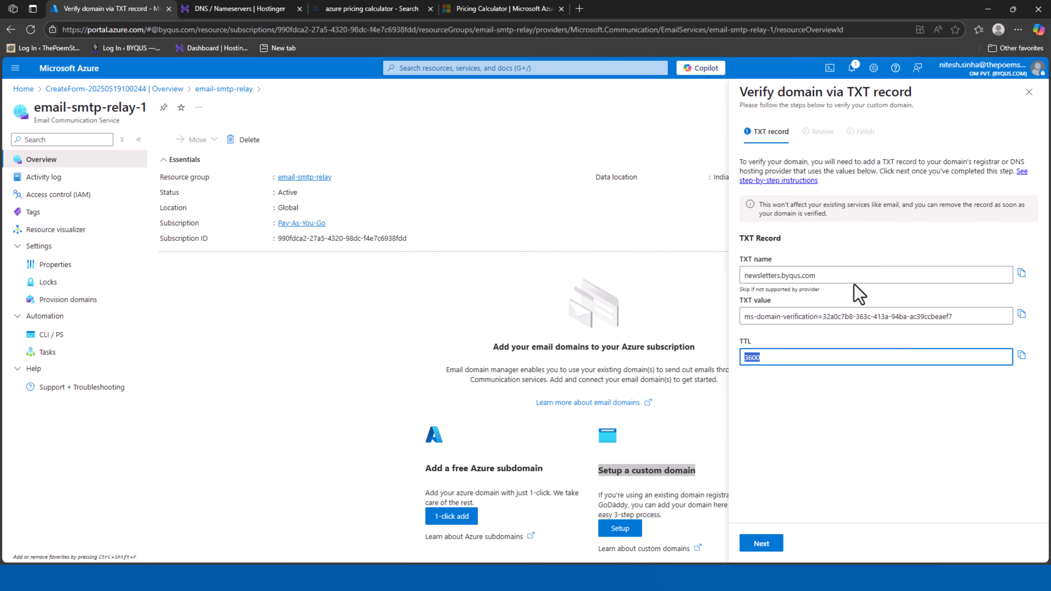
{"action": "double_click", "coordinate": [755, 276]}
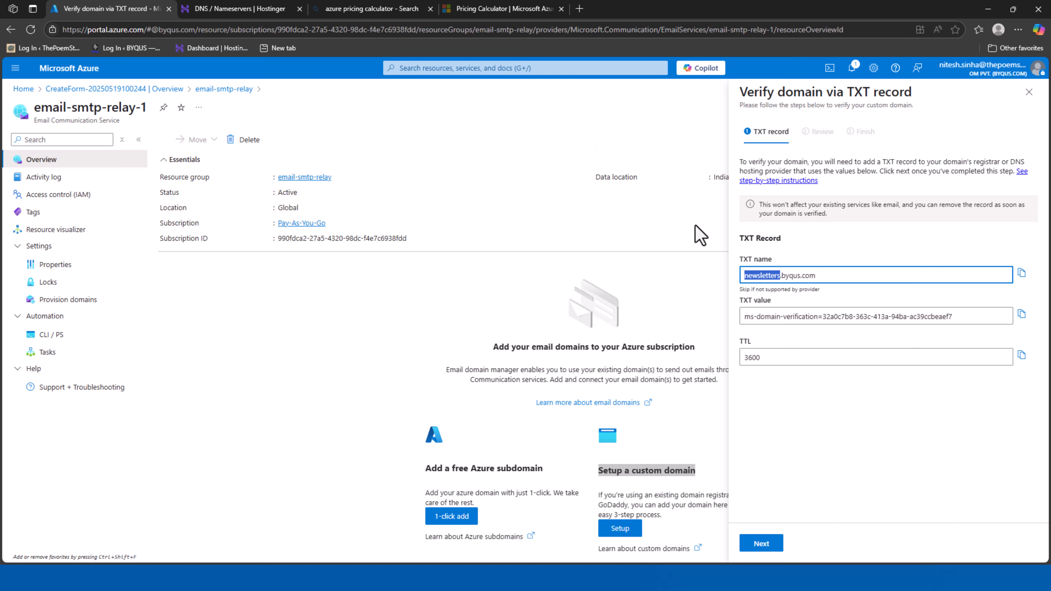
{"action": "left_click", "coordinate": [231, 9]}
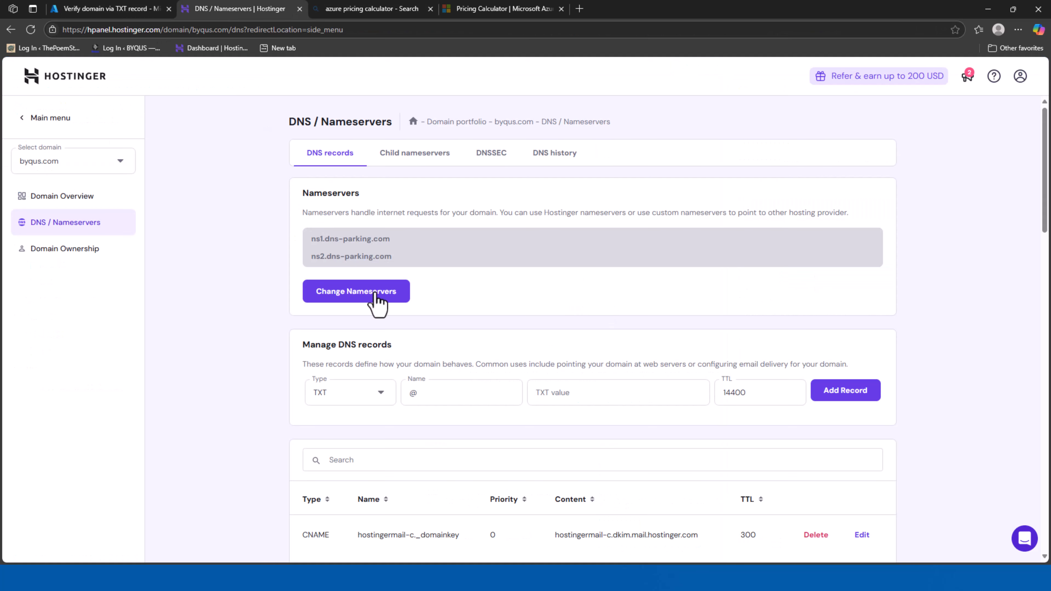
{"action": "left_click", "coordinate": [433, 398]}
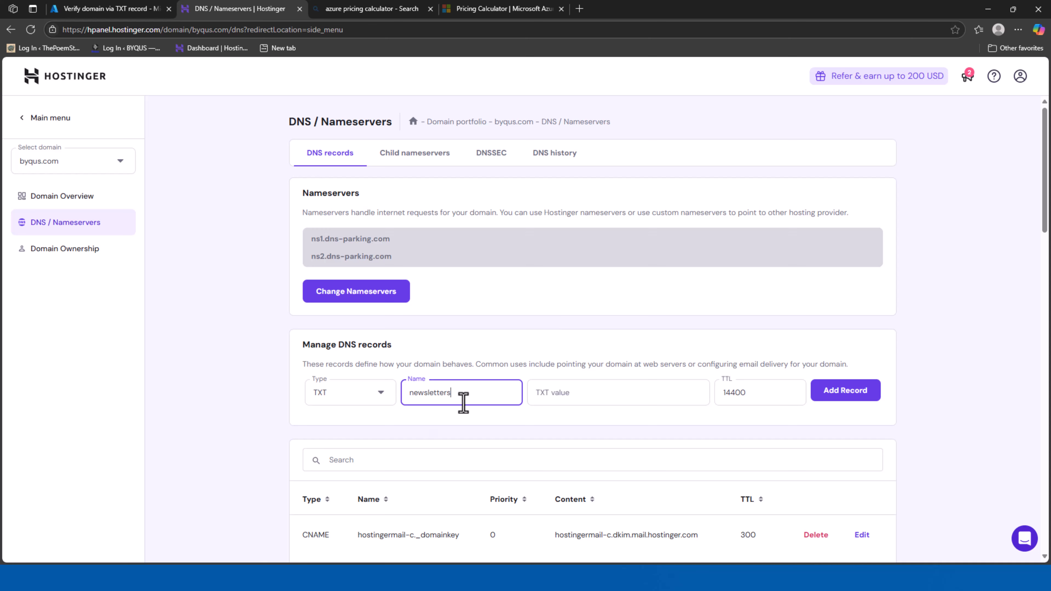
Paste the Azure verification value, use TTL 3600, add the record and check the new row
{"action": "left_click", "coordinate": [125, 9]}
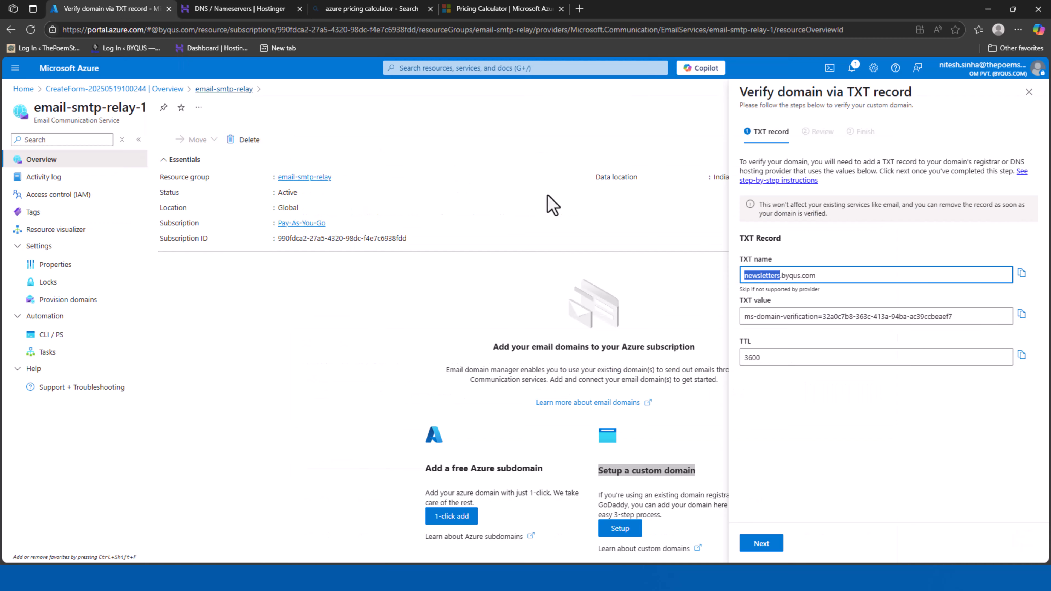
{"action": "left_click", "coordinate": [1022, 313]}
{"action": "left_click", "coordinate": [245, 9]}
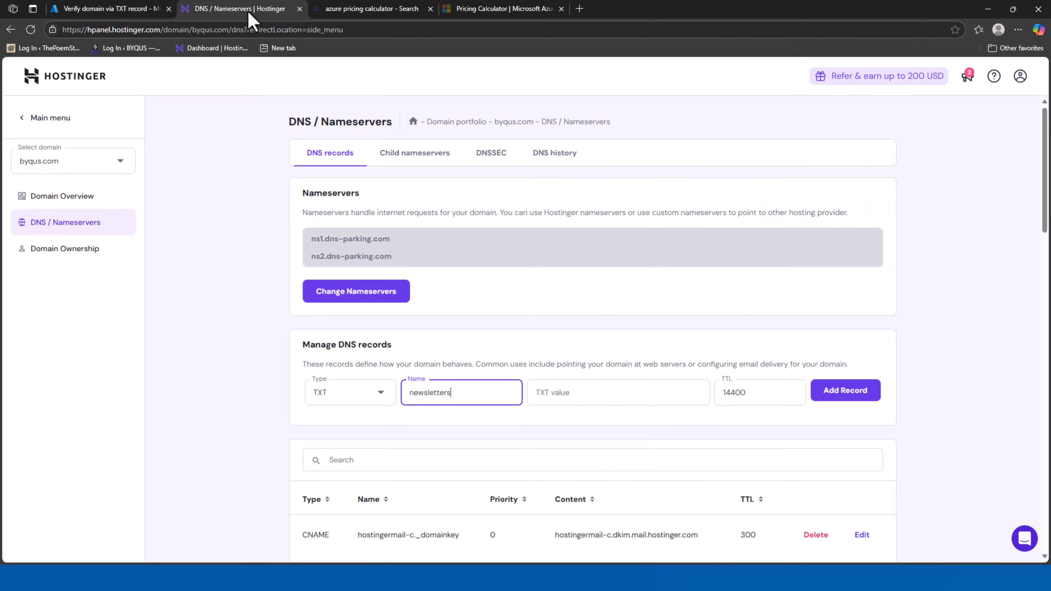
{"action": "left_click", "coordinate": [625, 392]}
{"action": "key", "text": "ctrl+v"}
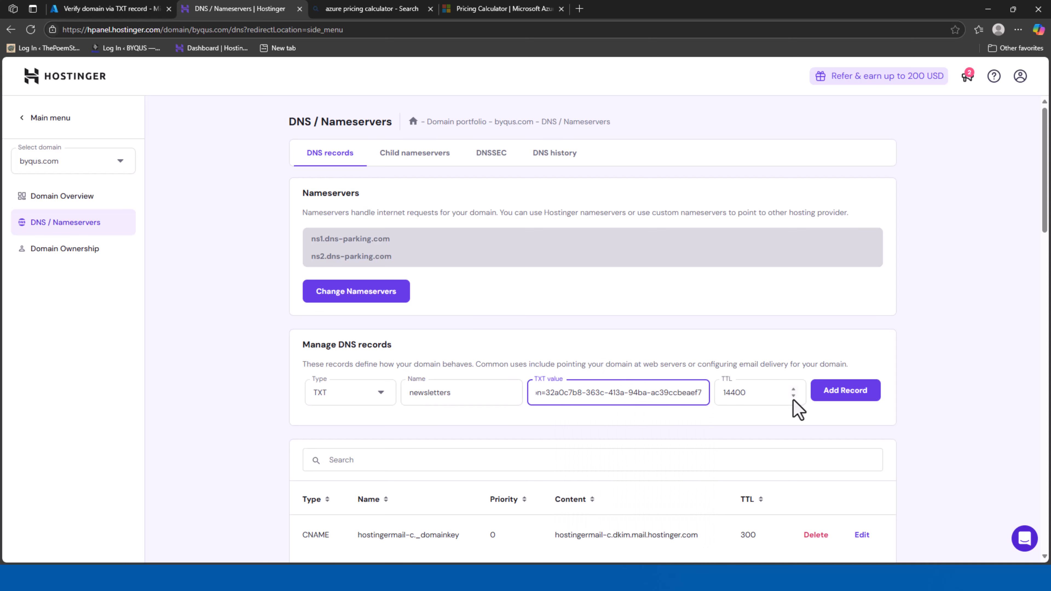
{"action": "left_click_drag", "start_coordinate": [759, 399], "coordinate": [705, 396]}
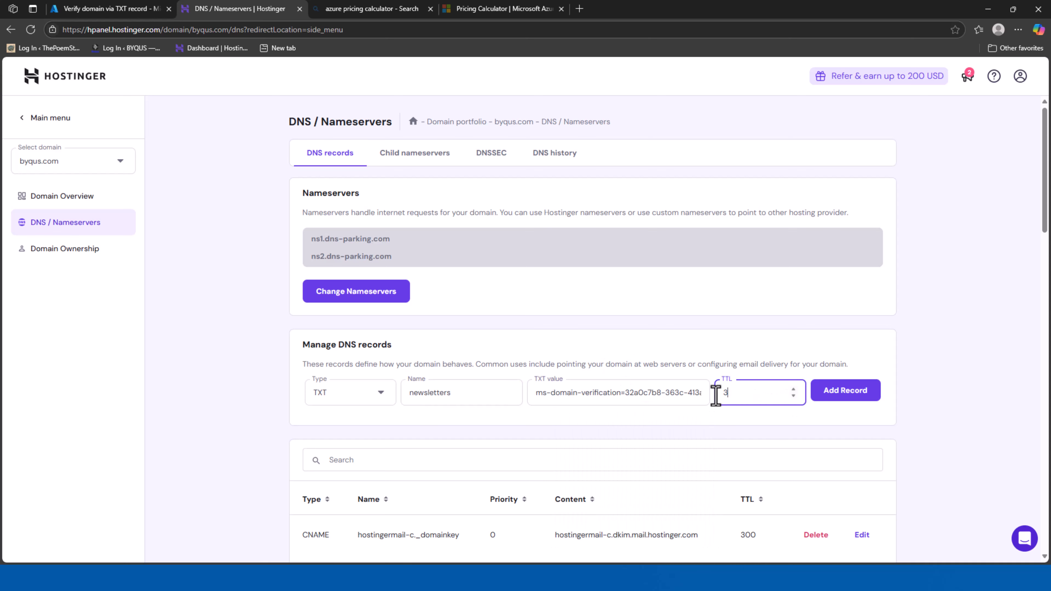
{"action": "left_click", "coordinate": [854, 402]}
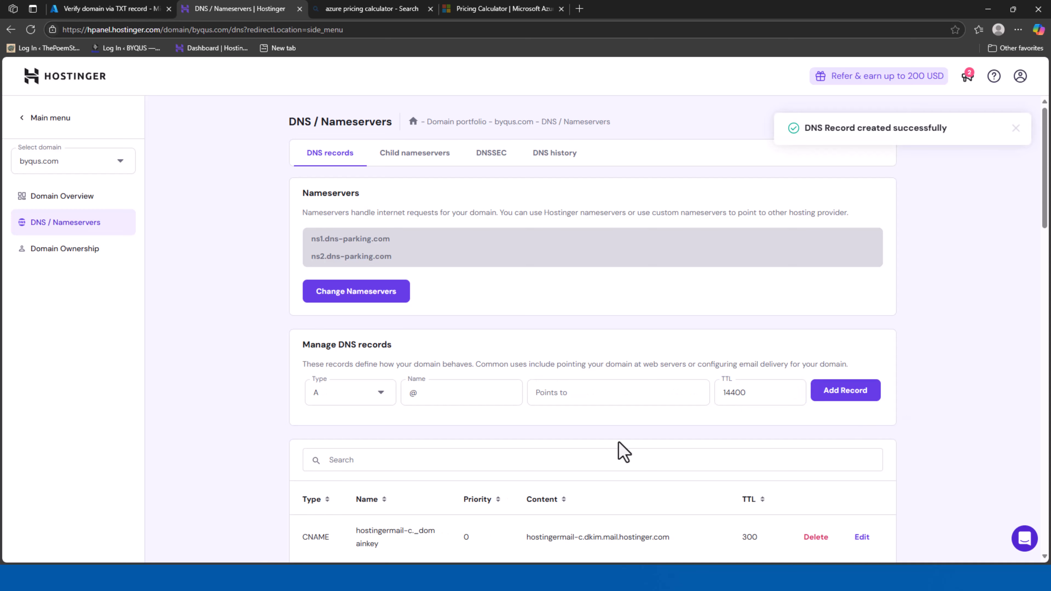
{"action": "scroll", "coordinate": [611, 448], "scroll_direction": "down", "scroll_amount": 20}
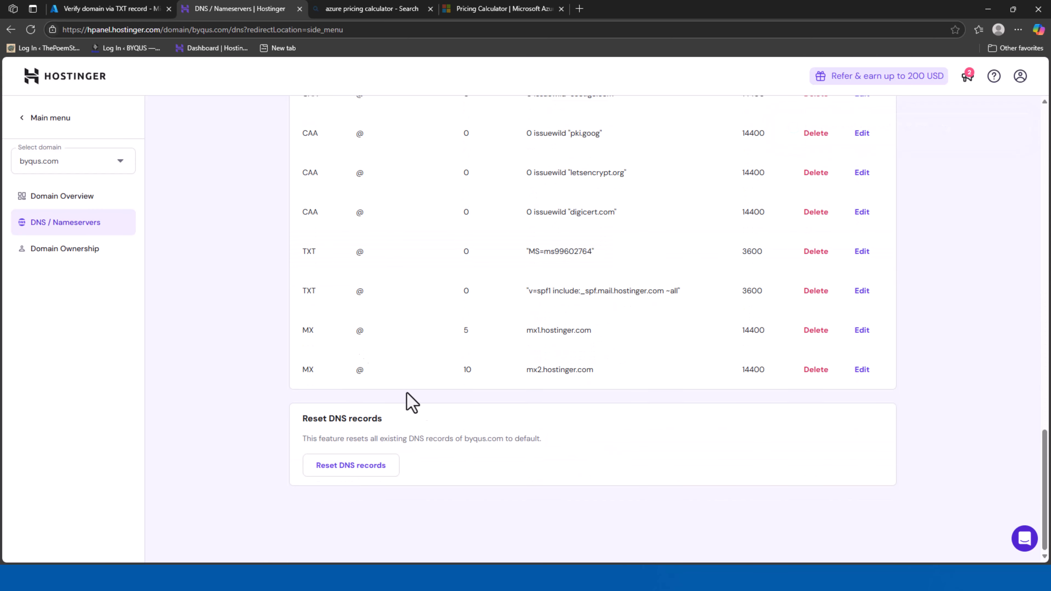
{"action": "scroll", "coordinate": [340, 312], "scroll_direction": "up", "scroll_amount": 10}
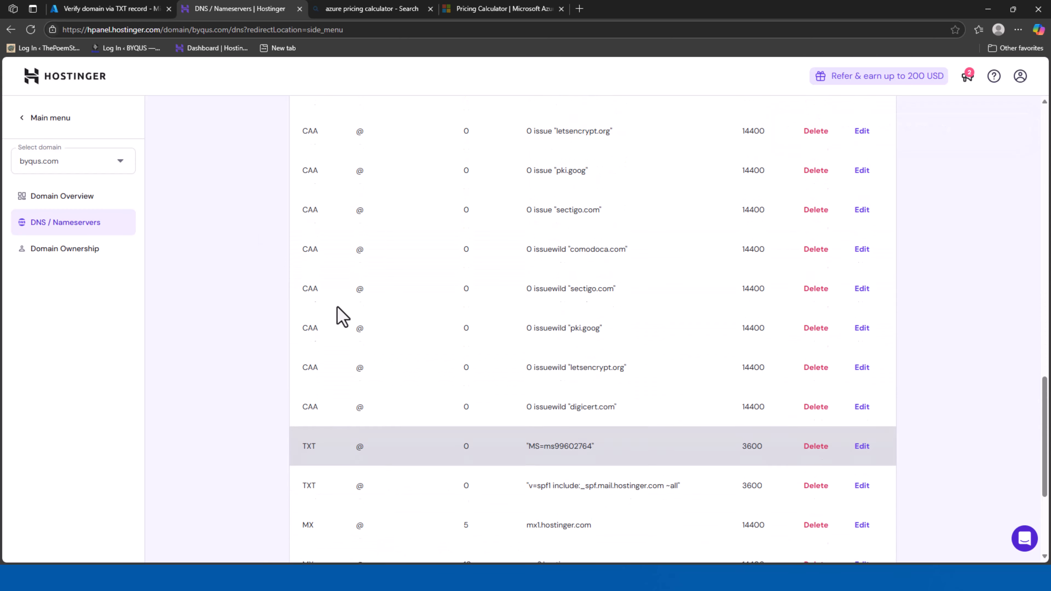
{"action": "scroll", "coordinate": [348, 216], "scroll_direction": "up", "scroll_amount": 4}
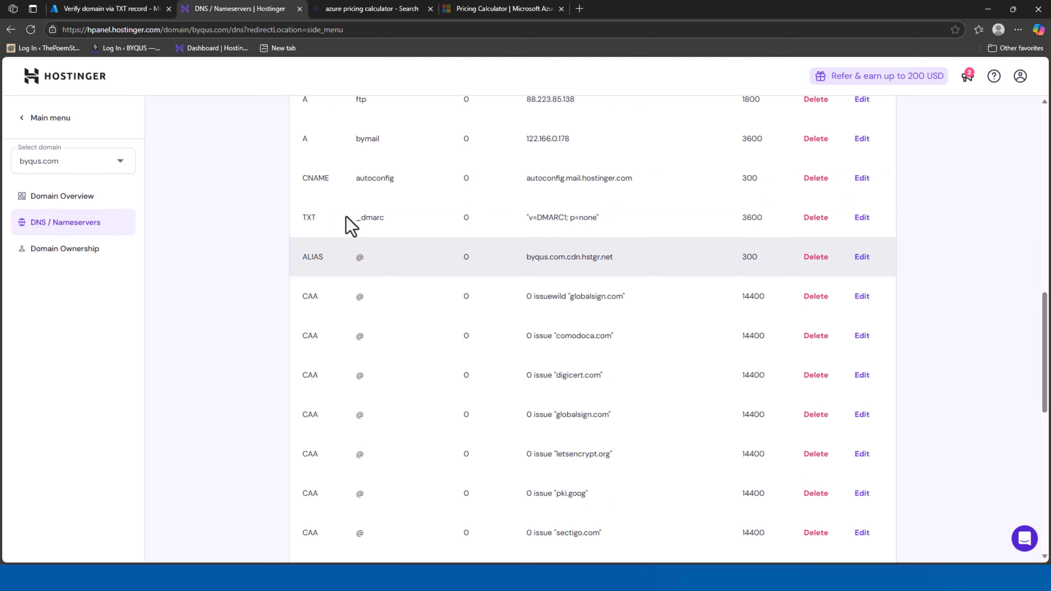
{"action": "left_click_drag", "start_coordinate": [301, 163], "coordinate": [893, 169]}
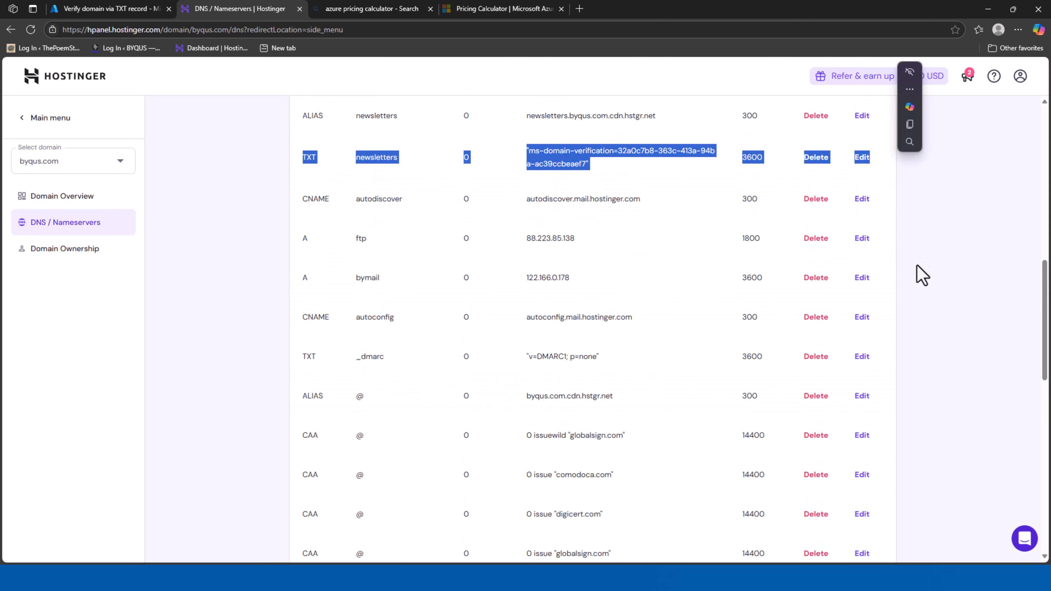
Review the TXT record in Azure and submit newsletters.byqus.com for verification
{"action": "left_click", "coordinate": [107, 10]}
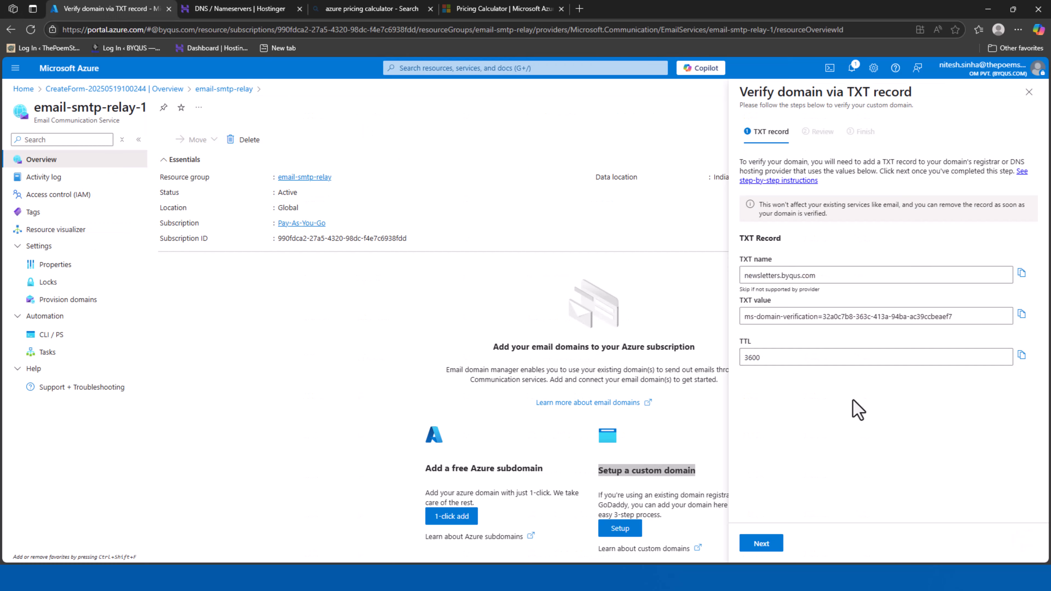
{"action": "left_click", "coordinate": [763, 545]}
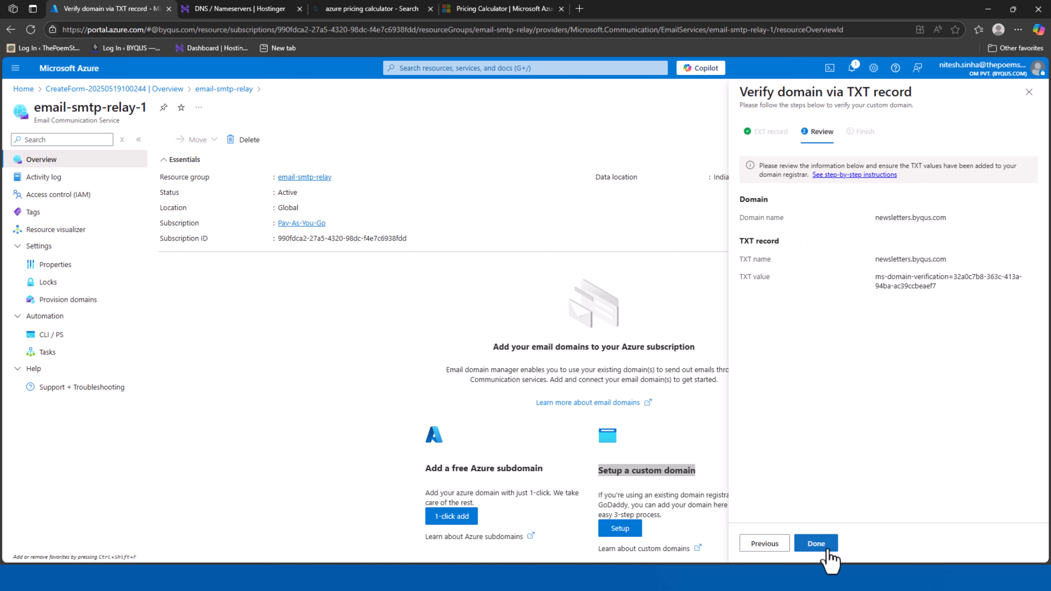
{"action": "left_click", "coordinate": [816, 543]}
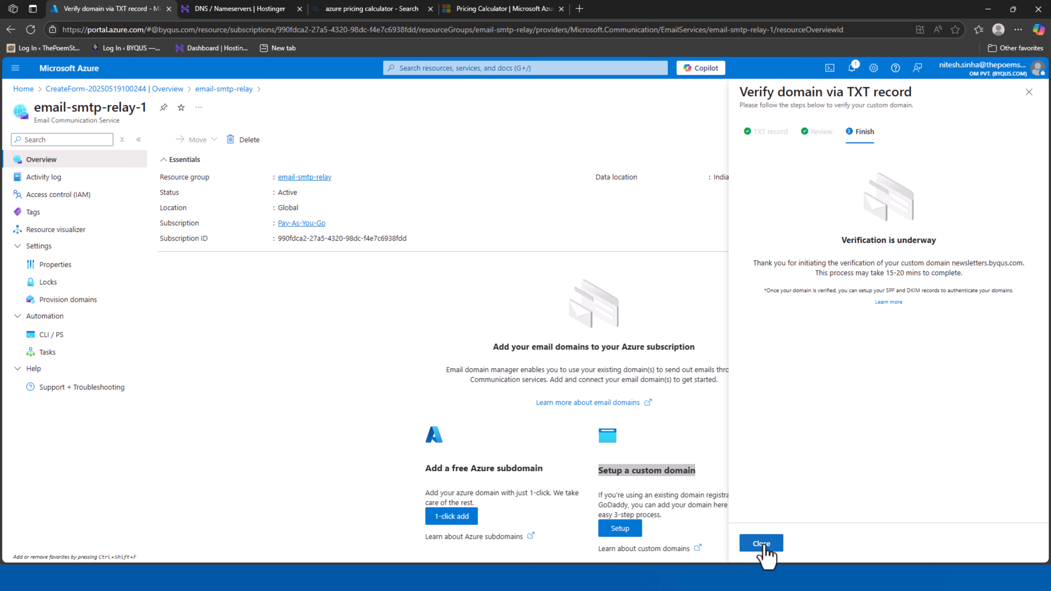
{"action": "left_click_drag", "start_coordinate": [751, 263], "coordinate": [1014, 281]}
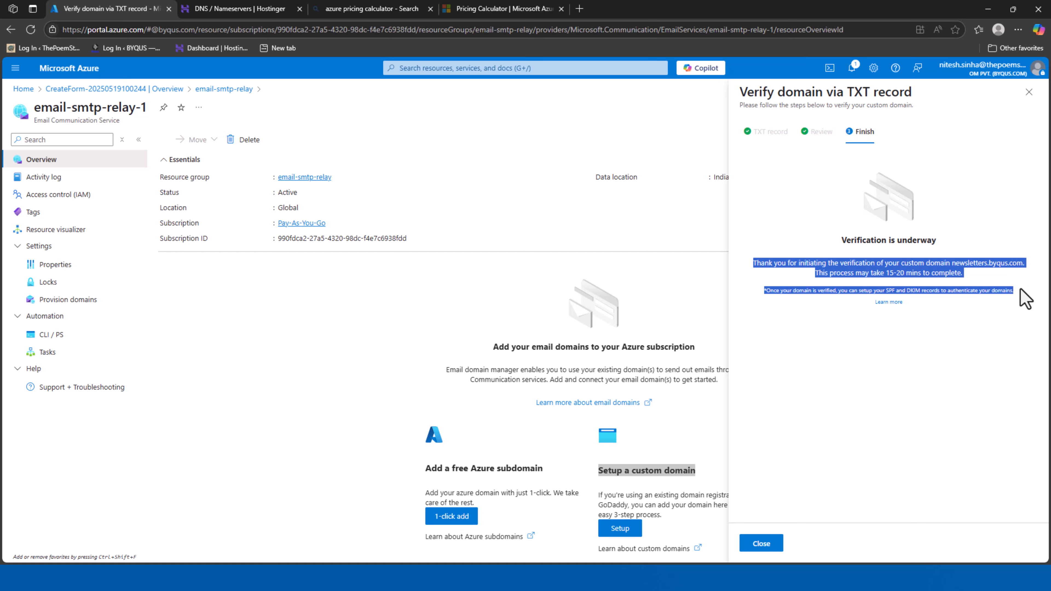
{"action": "left_click", "coordinate": [943, 438]}
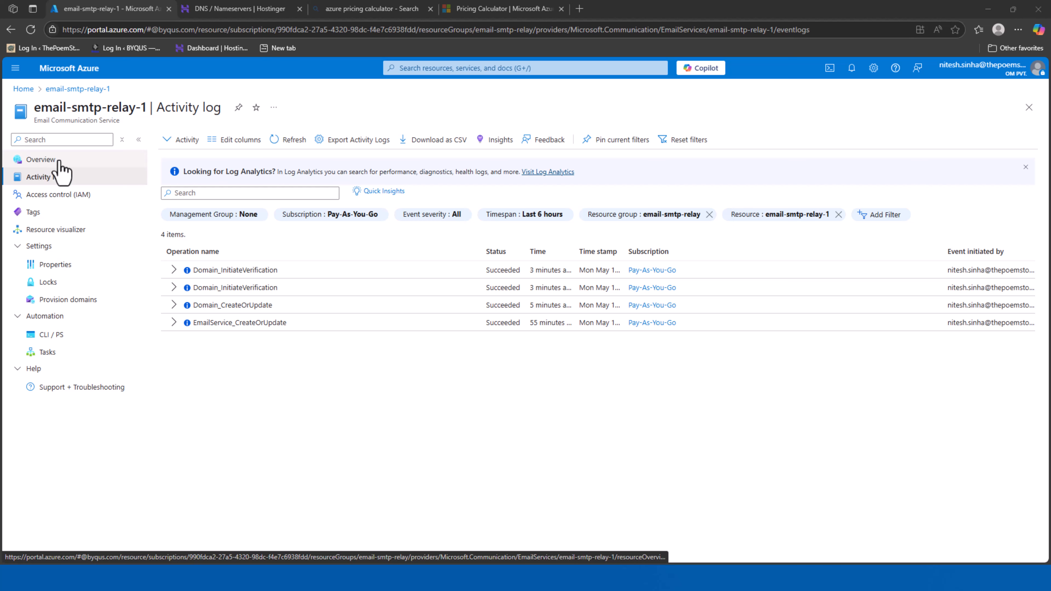
Open Provision domains and confirm newsletters.byqus.com is a Verified custom domain
{"action": "left_click", "coordinate": [58, 162]}
{"action": "left_click", "coordinate": [62, 178]}
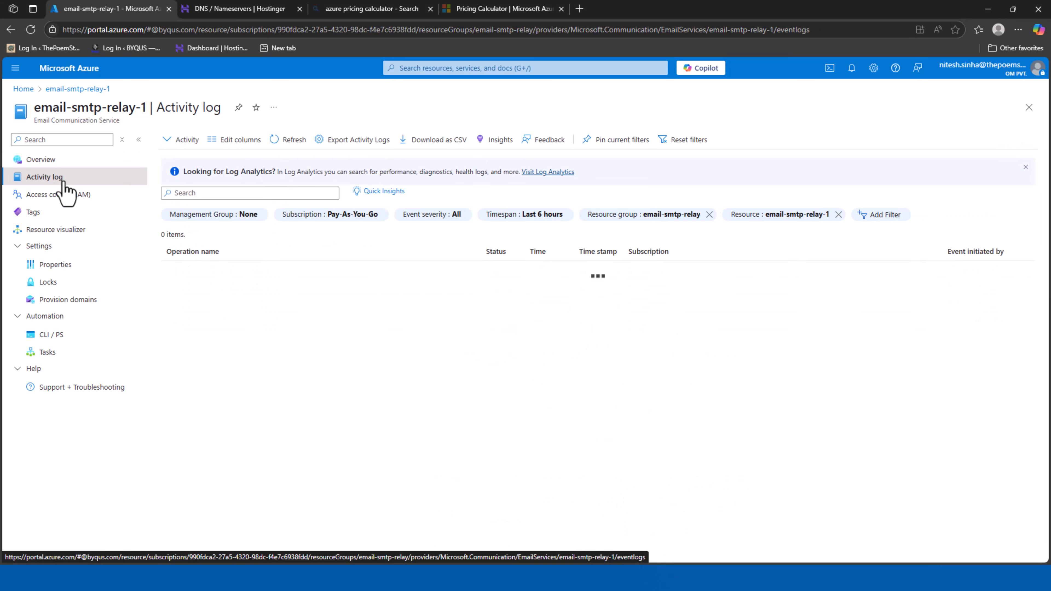
{"action": "left_click", "coordinate": [67, 301]}
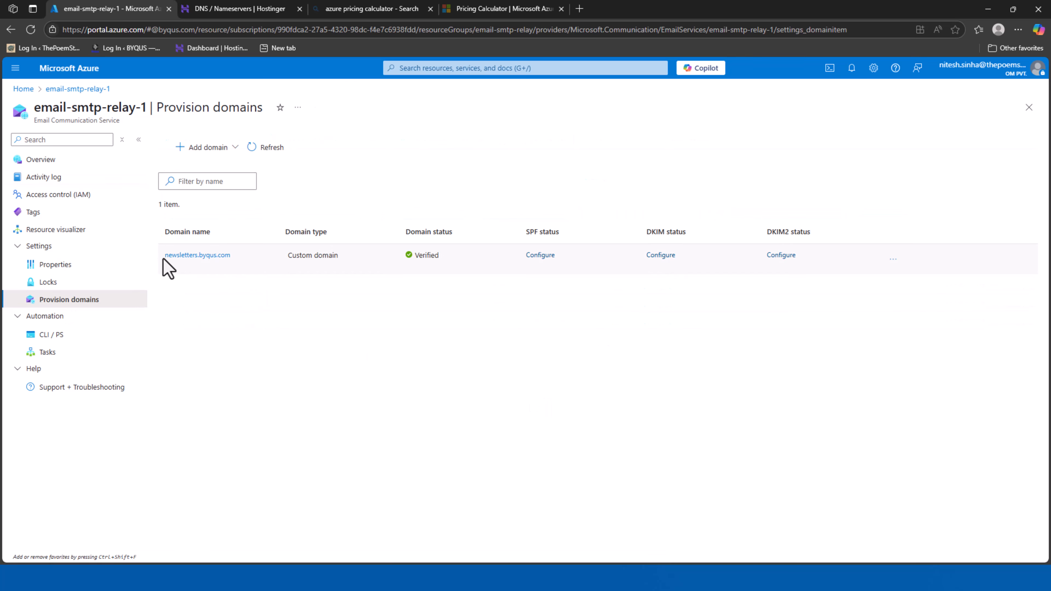
{"action": "left_click_drag", "start_coordinate": [164, 257], "coordinate": [215, 262]}
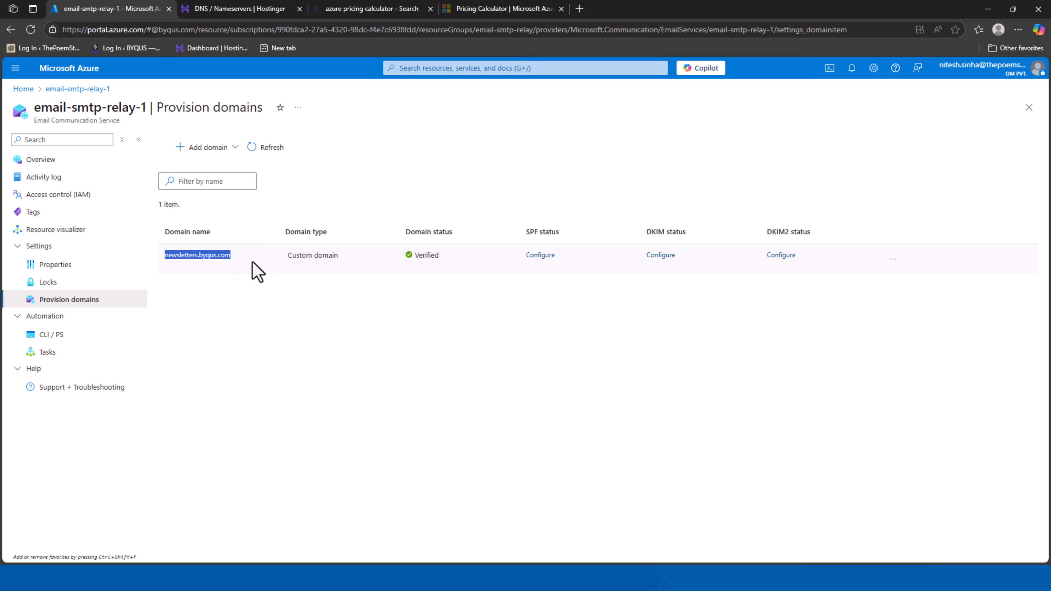
{"action": "left_click_drag", "start_coordinate": [304, 260], "coordinate": [490, 275]}
{"action": "left_click", "coordinate": [566, 346]}
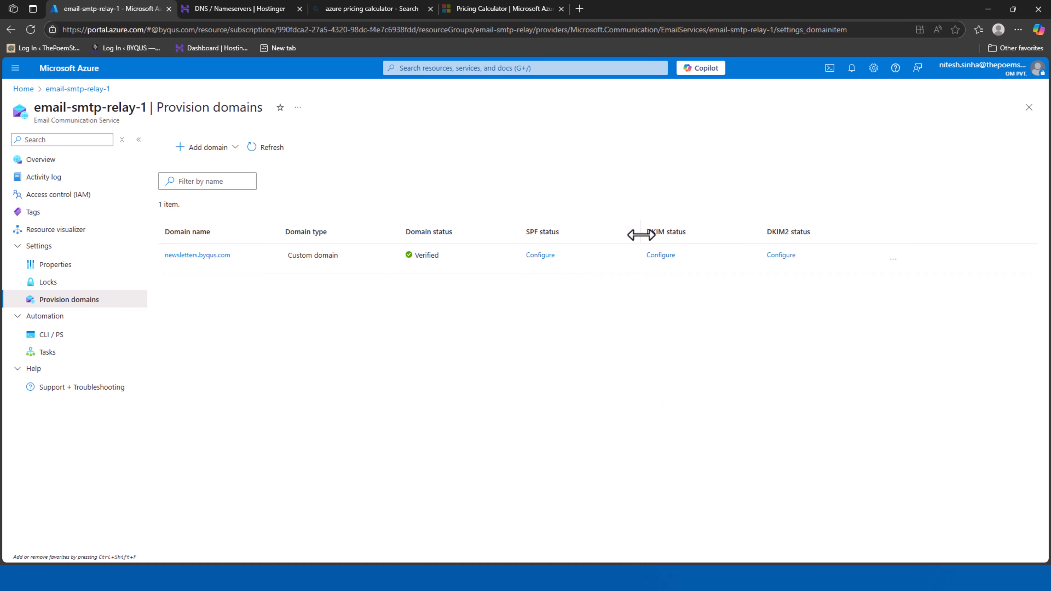
{"action": "left_click_drag", "start_coordinate": [639, 245], "coordinate": [631, 245]}
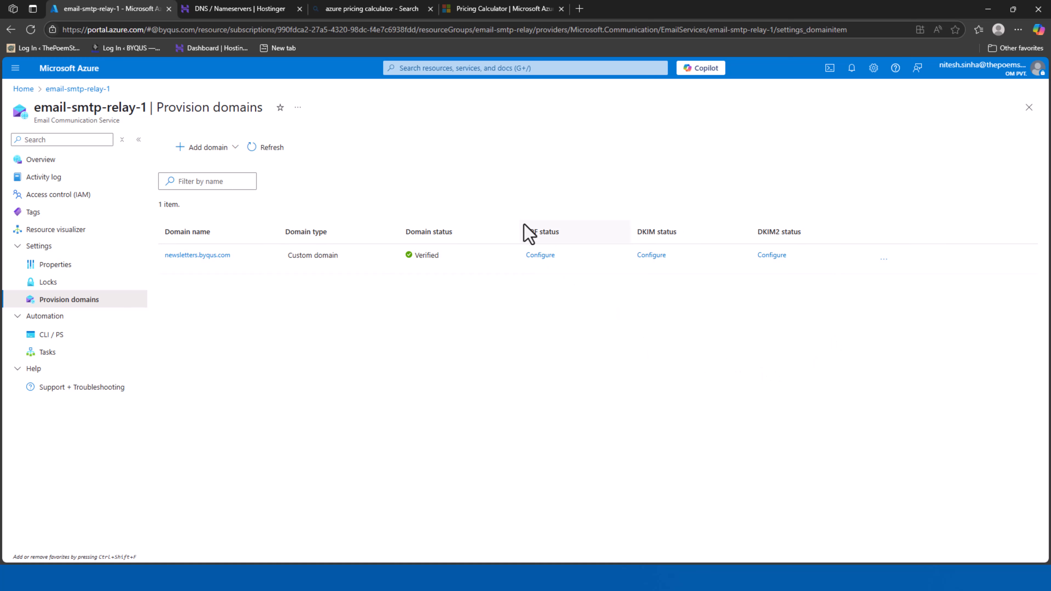
Open SPF and DKIM setup for newsletters.byqus.com and read the SPF, DKIM and DKIM2 records
{"action": "left_click", "coordinate": [537, 257]}
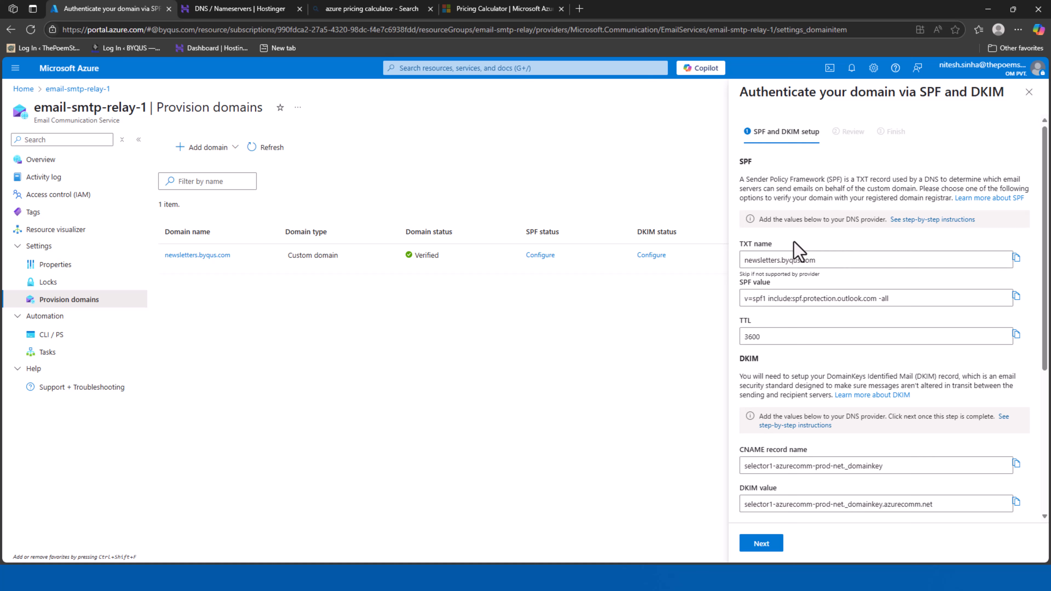
{"action": "left_click", "coordinate": [819, 261]}
{"action": "scroll", "coordinate": [820, 265], "scroll_direction": "down", "scroll_amount": 3}
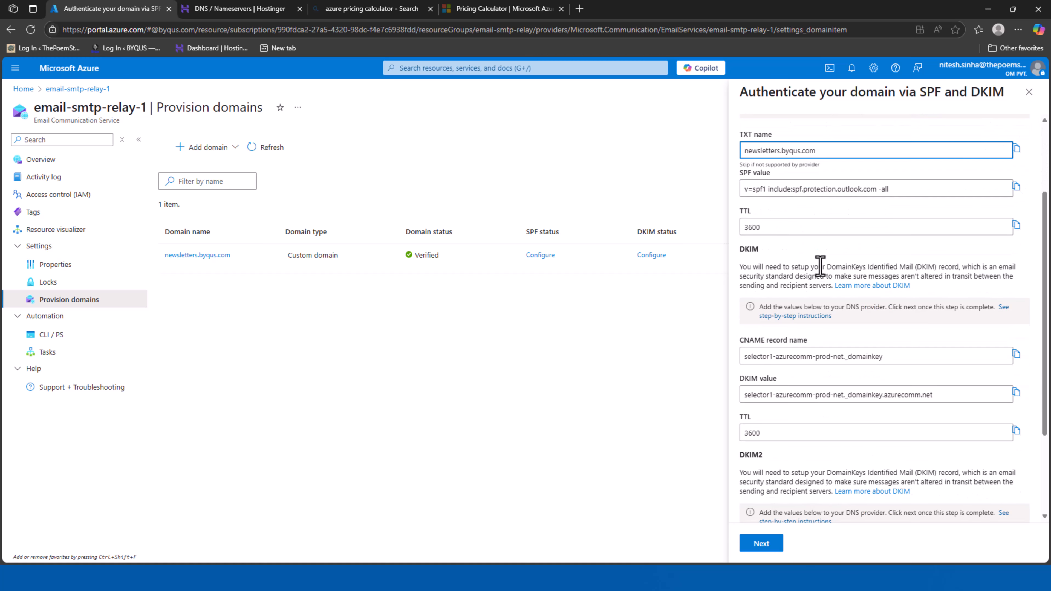
{"action": "left_click", "coordinate": [757, 251]}
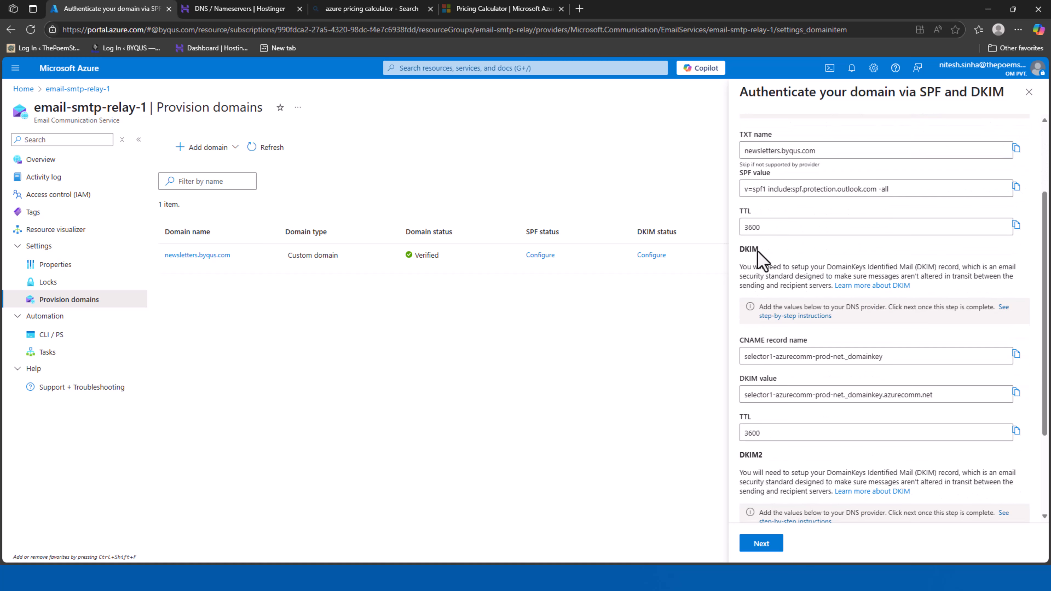
{"action": "left_click", "coordinate": [739, 255]}
{"action": "scroll", "coordinate": [827, 290], "scroll_direction": "down", "scroll_amount": 1}
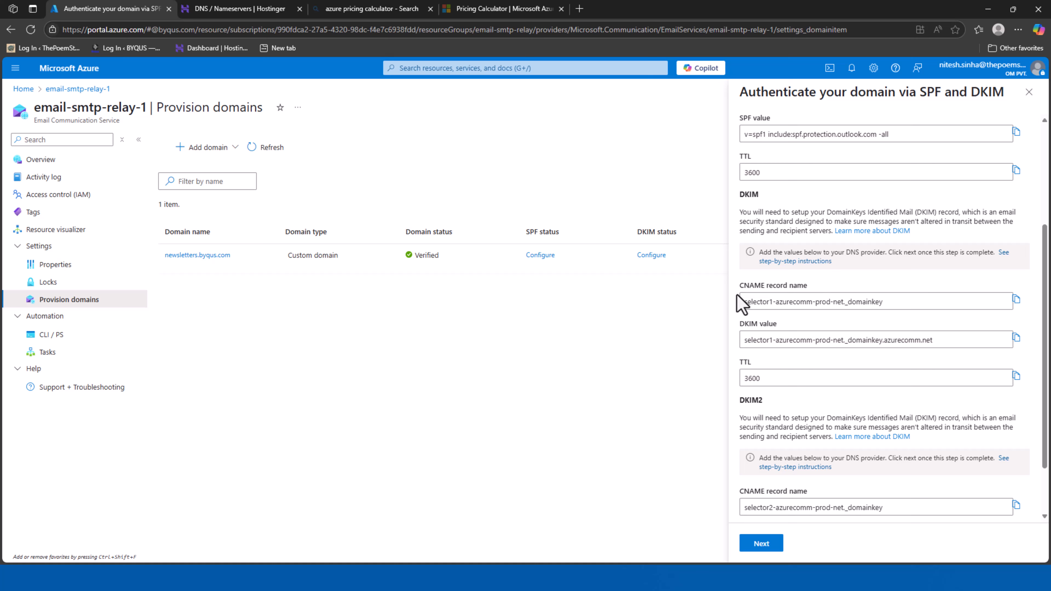
{"action": "left_click_drag", "start_coordinate": [736, 294], "coordinate": [736, 288]}
{"action": "scroll", "coordinate": [803, 356], "scroll_direction": "down", "scroll_amount": 2}
{"action": "left_click", "coordinate": [749, 332]}
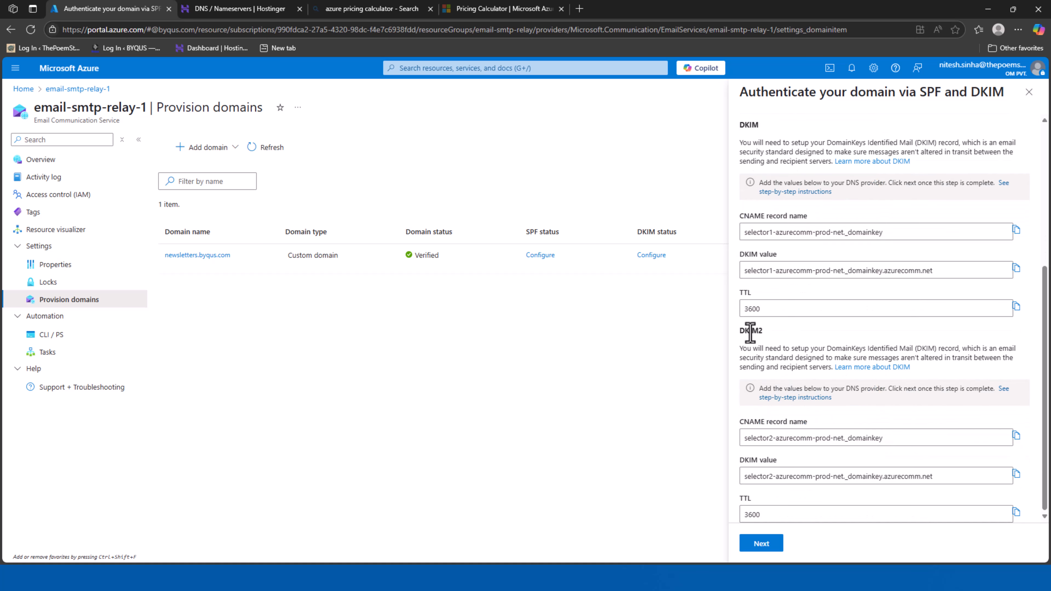
{"action": "double_click", "coordinate": [750, 333]}
Start a Hostinger TXT record named newsletters.byqus.com, copying the name from Azure
{"action": "left_click", "coordinate": [228, 10]}
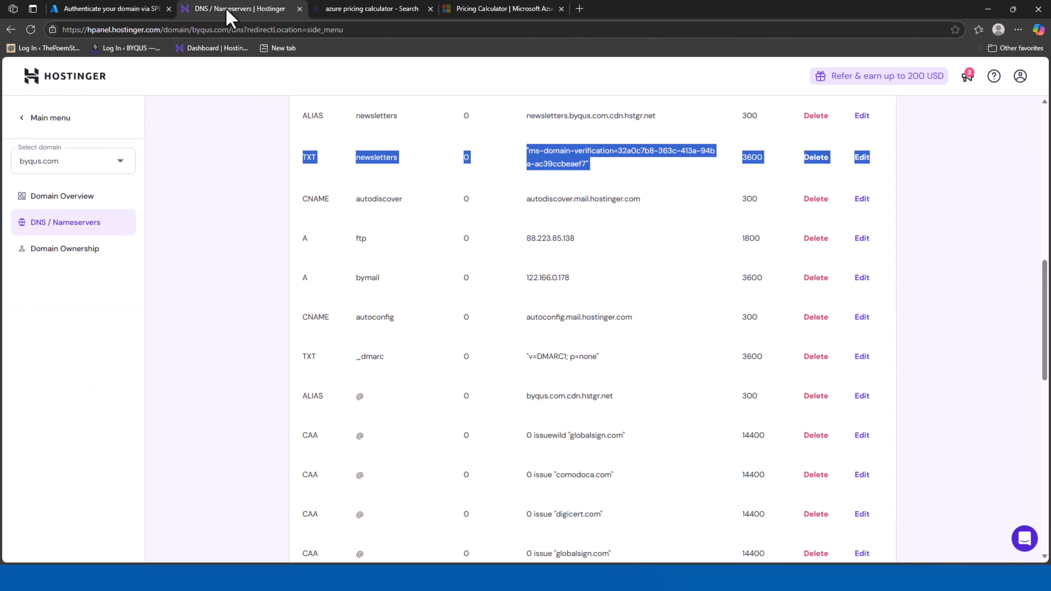
{"action": "scroll", "coordinate": [511, 394], "scroll_direction": "up", "scroll_amount": 10}
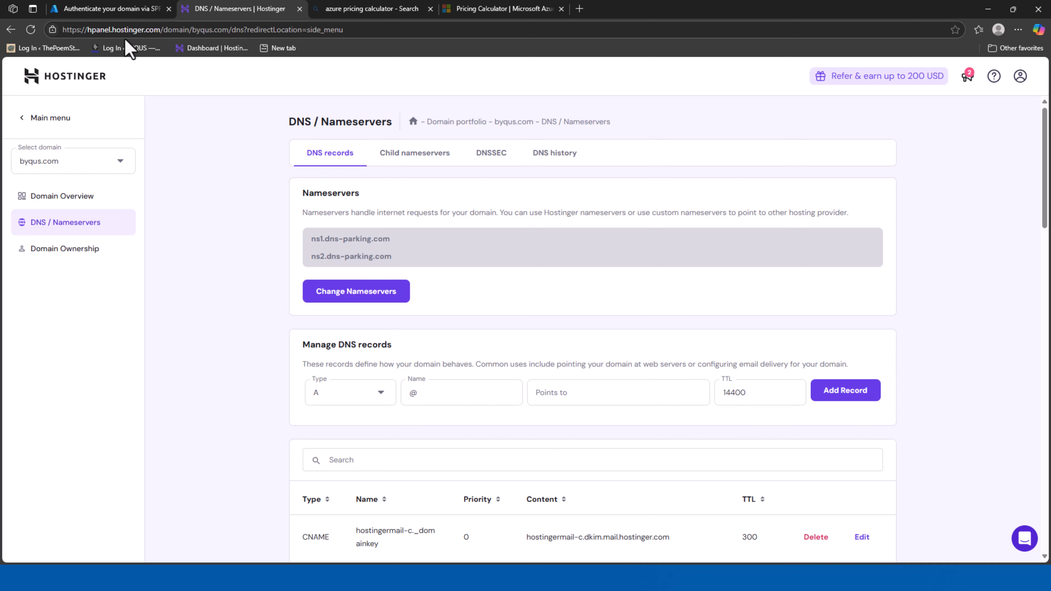
{"action": "left_click", "coordinate": [378, 397]}
{"action": "scroll", "coordinate": [344, 468], "scroll_direction": "down", "scroll_amount": 2}
{"action": "left_click", "coordinate": [345, 485]}
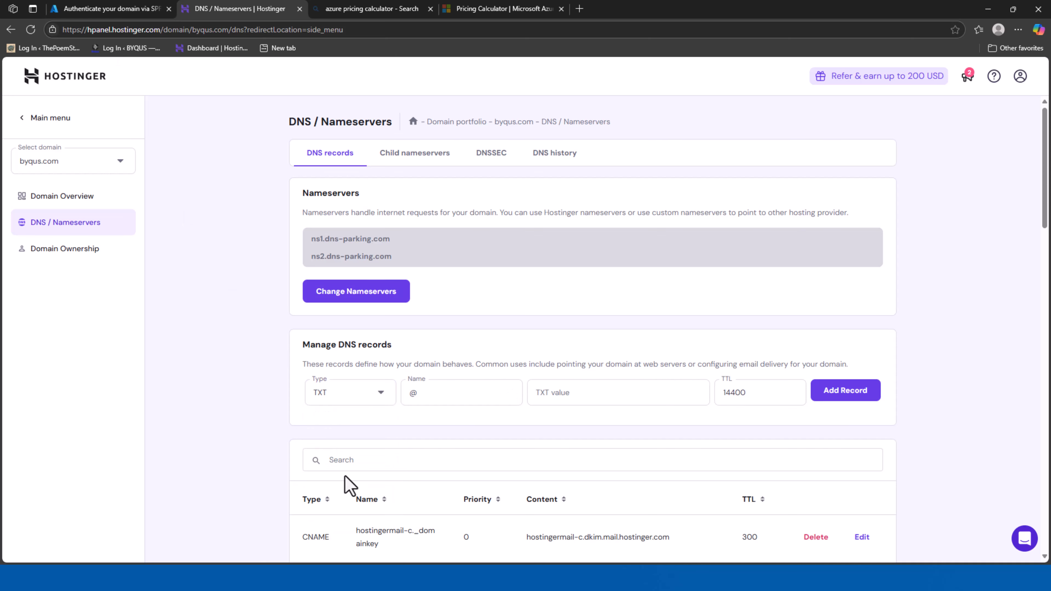
{"action": "left_click", "coordinate": [104, 9]}
{"action": "scroll", "coordinate": [903, 410], "scroll_direction": "up", "scroll_amount": 5}
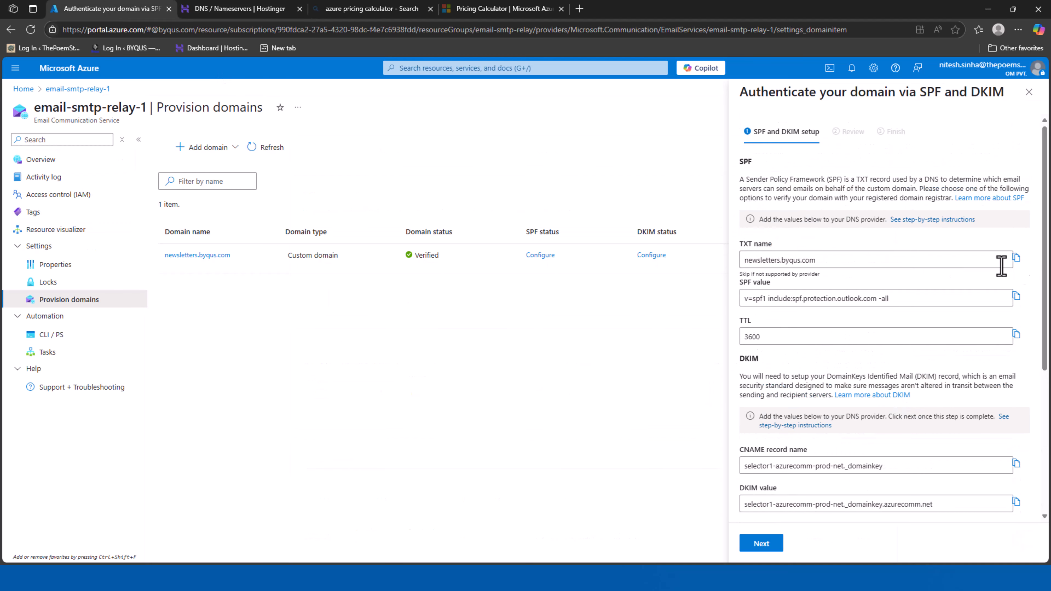
{"action": "triple_click", "coordinate": [783, 262]}
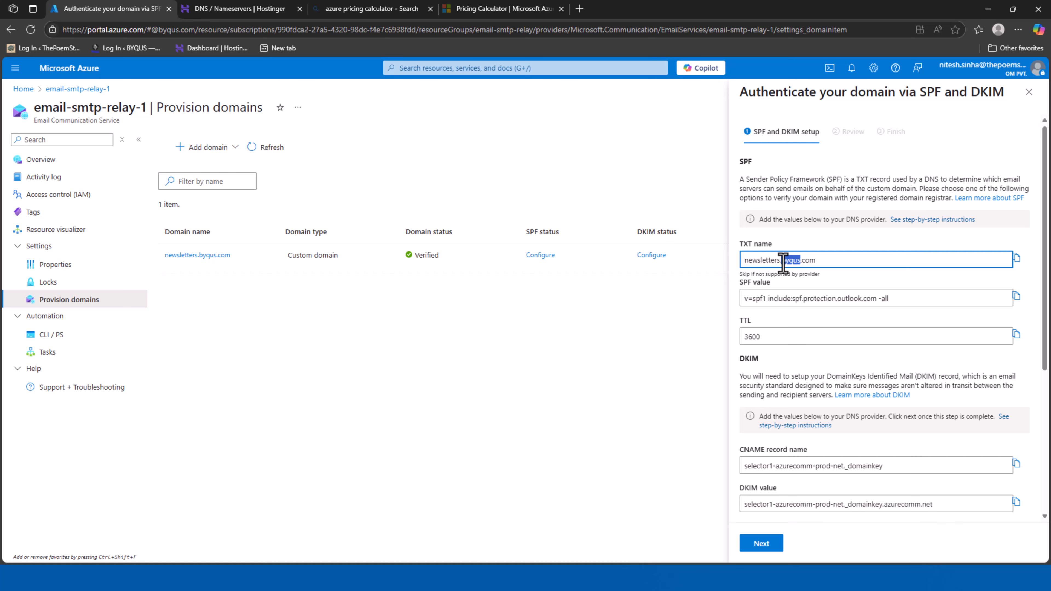
{"action": "left_click", "coordinate": [1016, 258]}
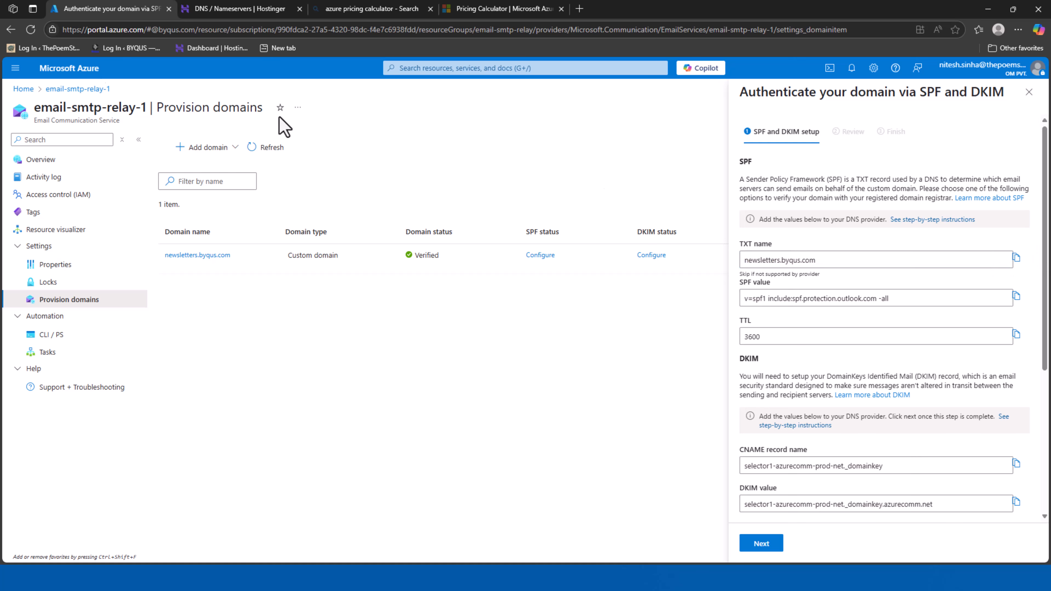
{"action": "left_click", "coordinate": [215, 10]}
{"action": "left_click", "coordinate": [472, 391]}
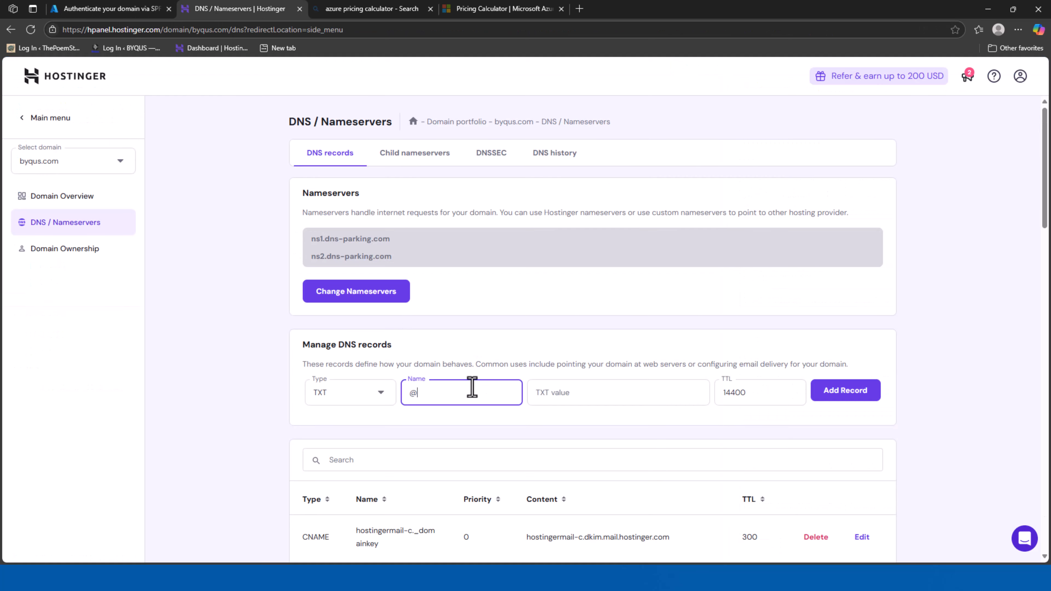
{"action": "key", "text": "ctrl+v"}
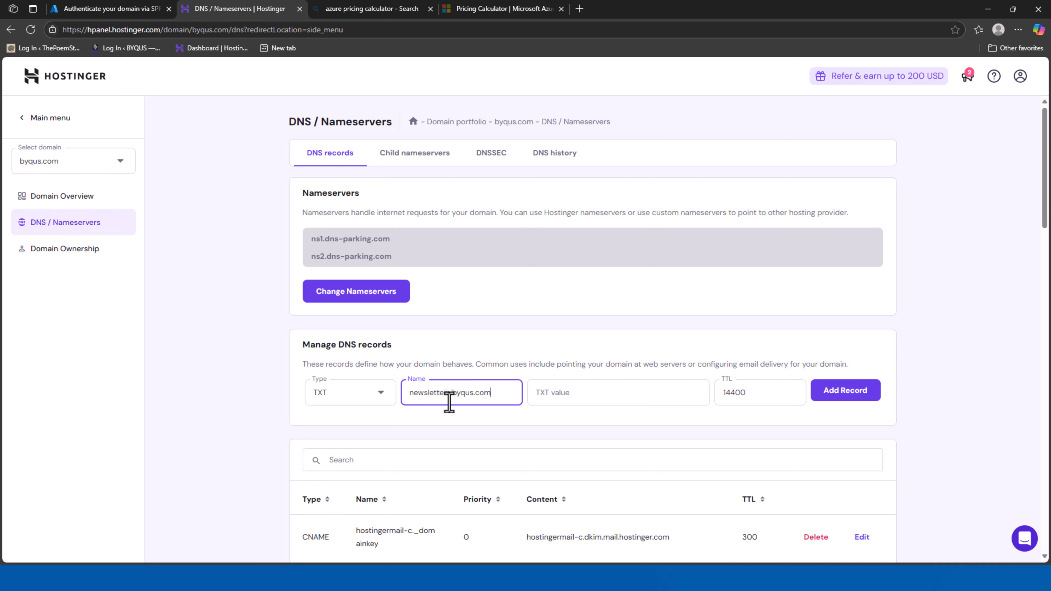
Enter the value v=spf1 include:spf.protection.outlook.com -all with TTL 3600 and save
{"action": "left_click", "coordinate": [113, 9]}
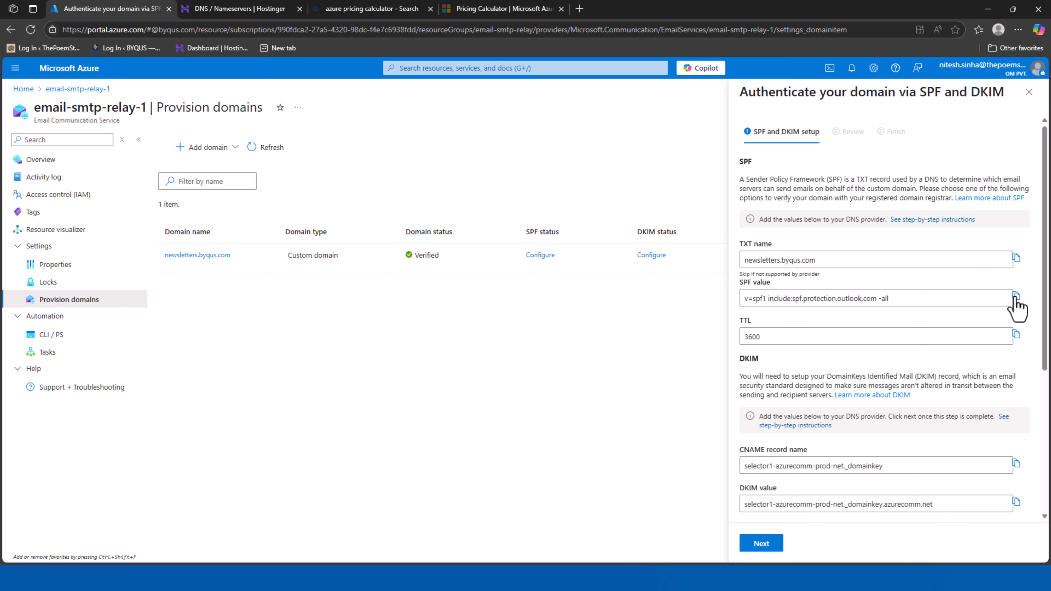
{"action": "left_click", "coordinate": [211, 12]}
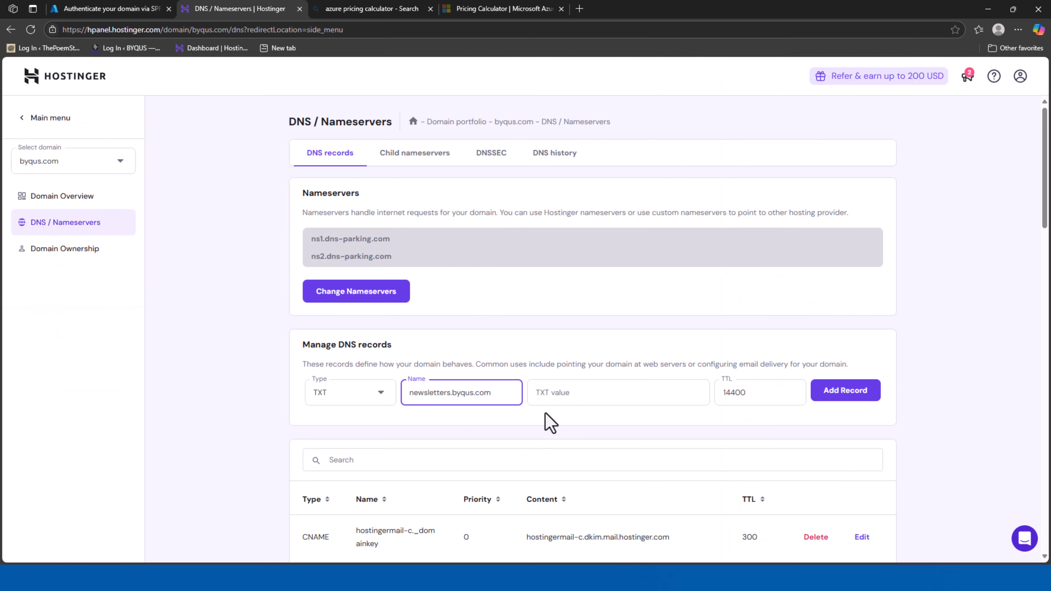
{"action": "left_click", "coordinate": [563, 398]}
{"action": "key", "text": "ctrl+v"}
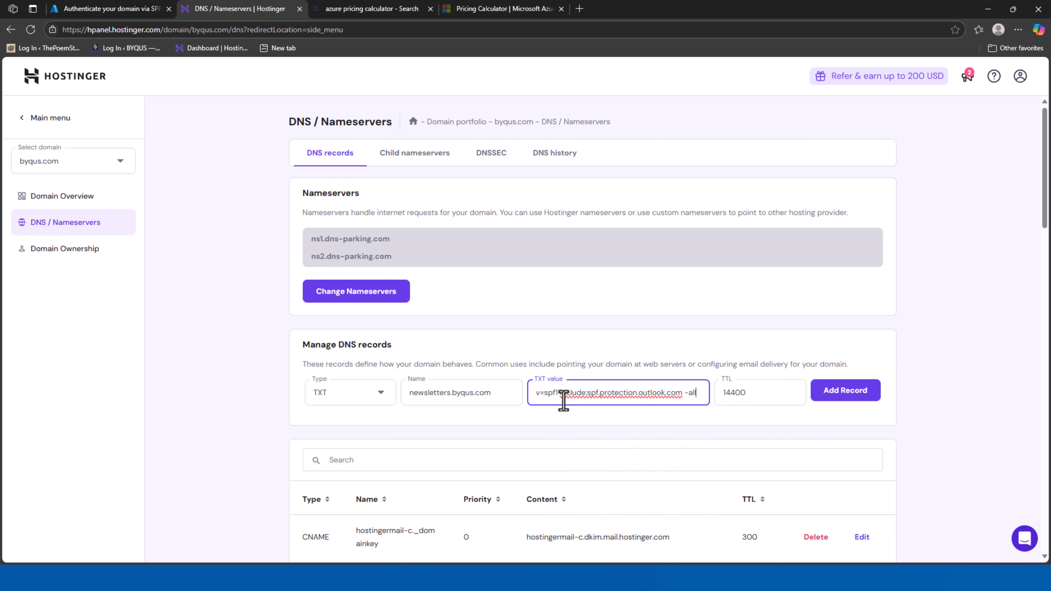
{"action": "left_click", "coordinate": [119, 10]}
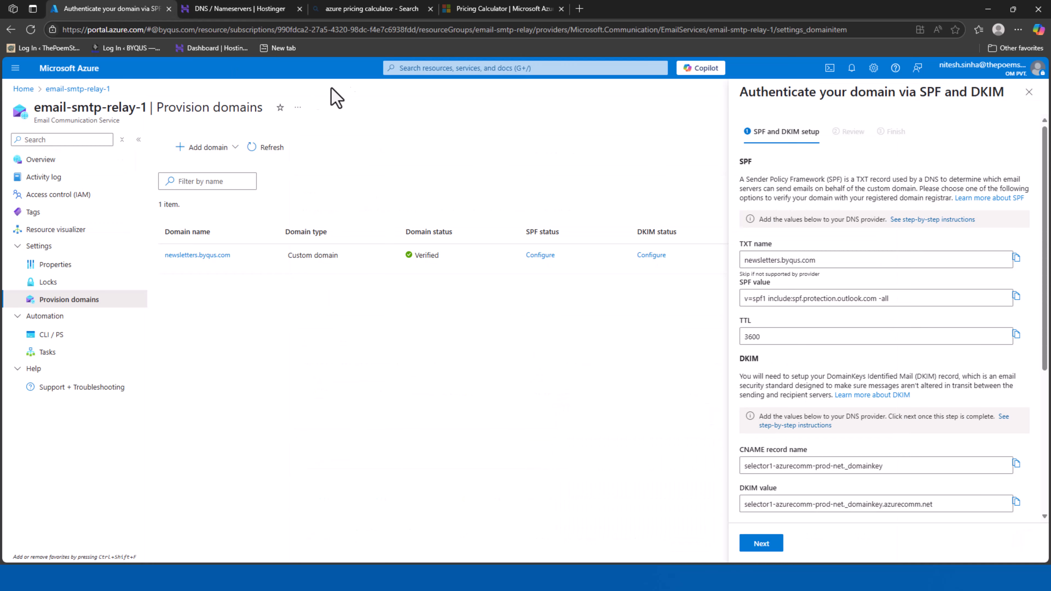
{"action": "left_click", "coordinate": [200, 11]}
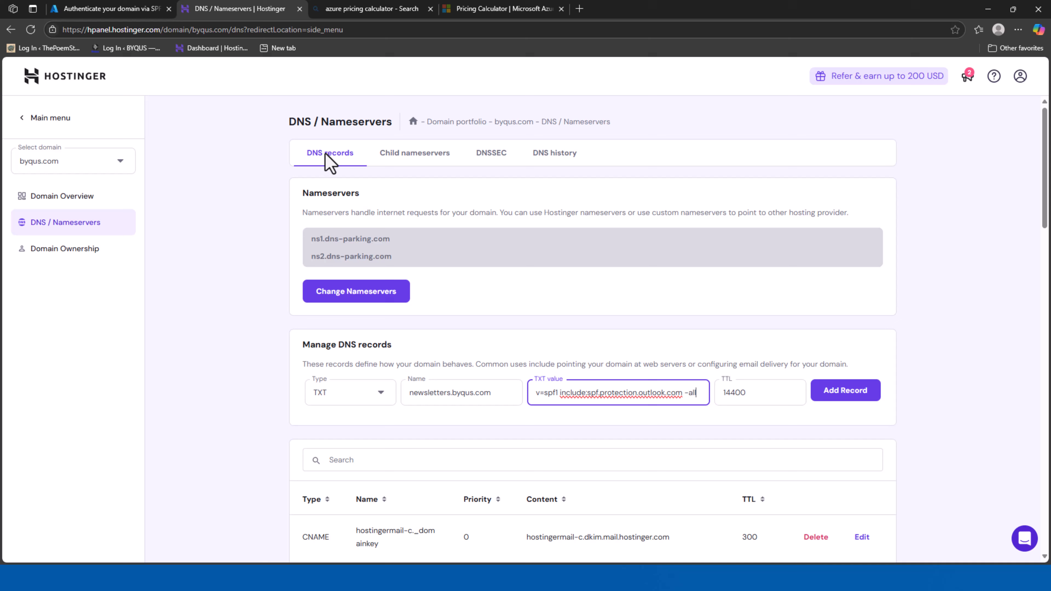
{"action": "double_click", "coordinate": [737, 391]}
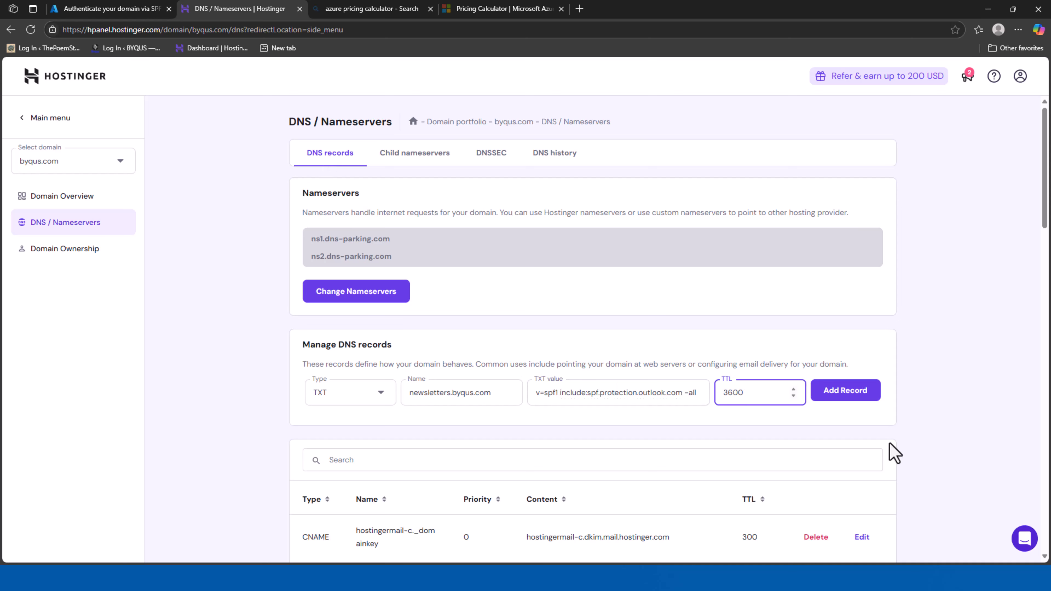
{"action": "left_click", "coordinate": [850, 391]}
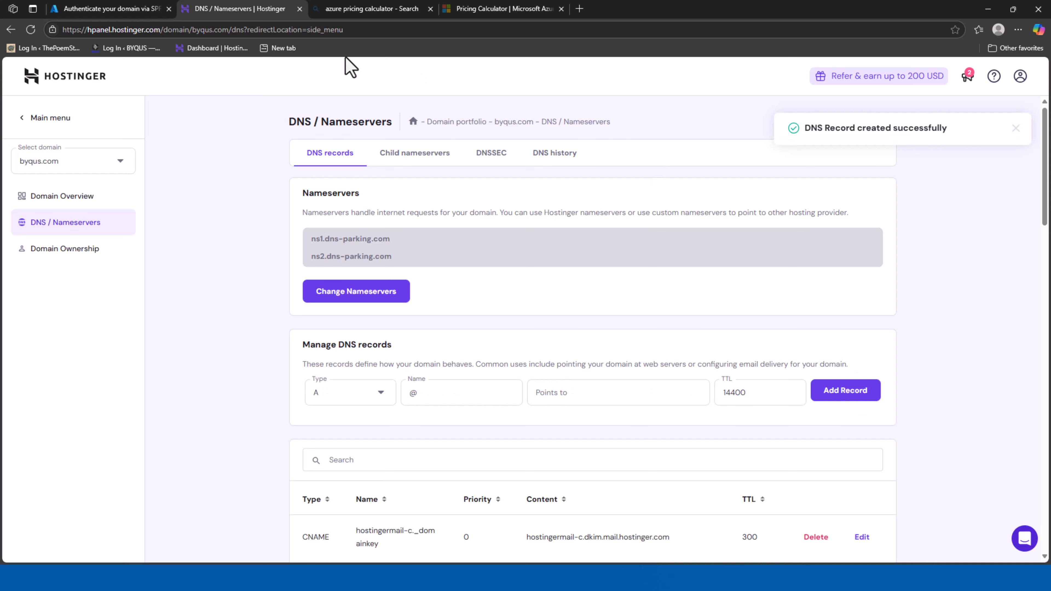
Look up the DKIM record in Azure and start a new CNAME record in Hostinger
{"action": "left_click", "coordinate": [108, 9]}
{"action": "scroll", "coordinate": [805, 344], "scroll_direction": "down", "scroll_amount": 1}
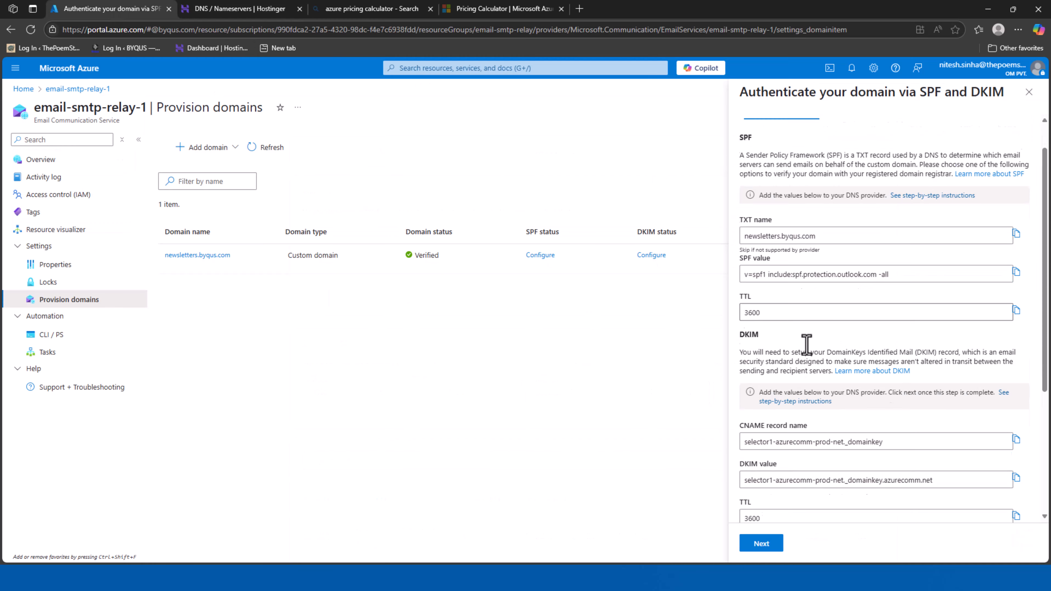
{"action": "scroll", "coordinate": [806, 343], "scroll_direction": "down", "scroll_amount": 2}
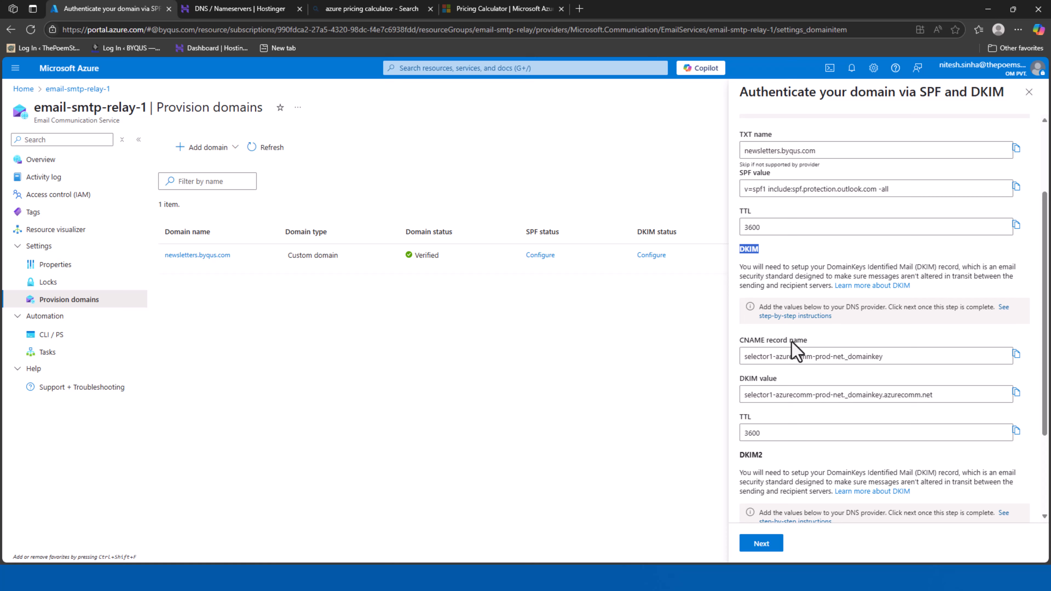
{"action": "scroll", "coordinate": [798, 347], "scroll_direction": "down", "scroll_amount": 1}
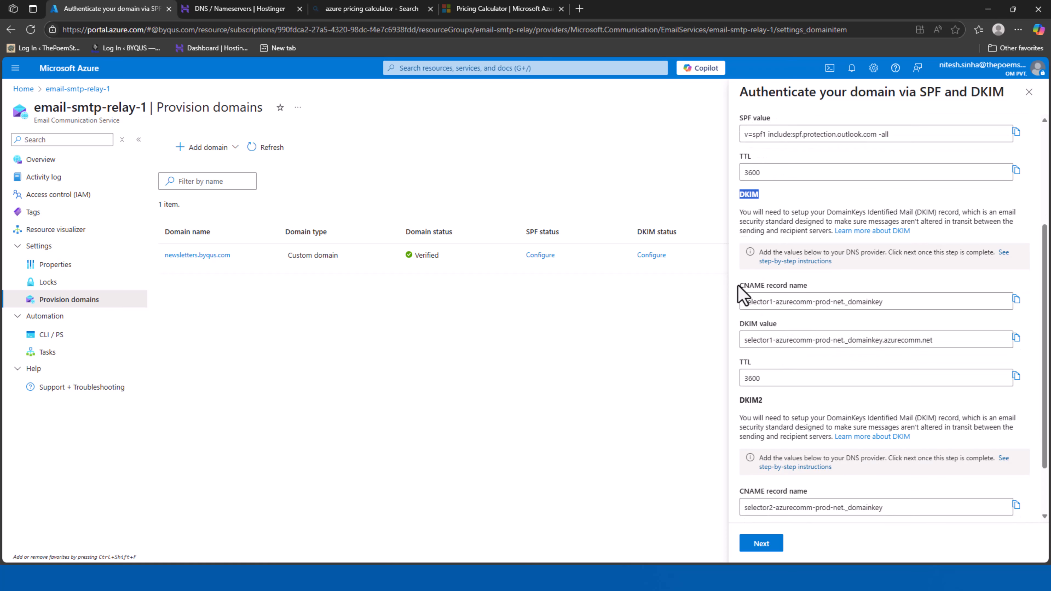
{"action": "left_click_drag", "start_coordinate": [741, 289], "coordinate": [824, 298]}
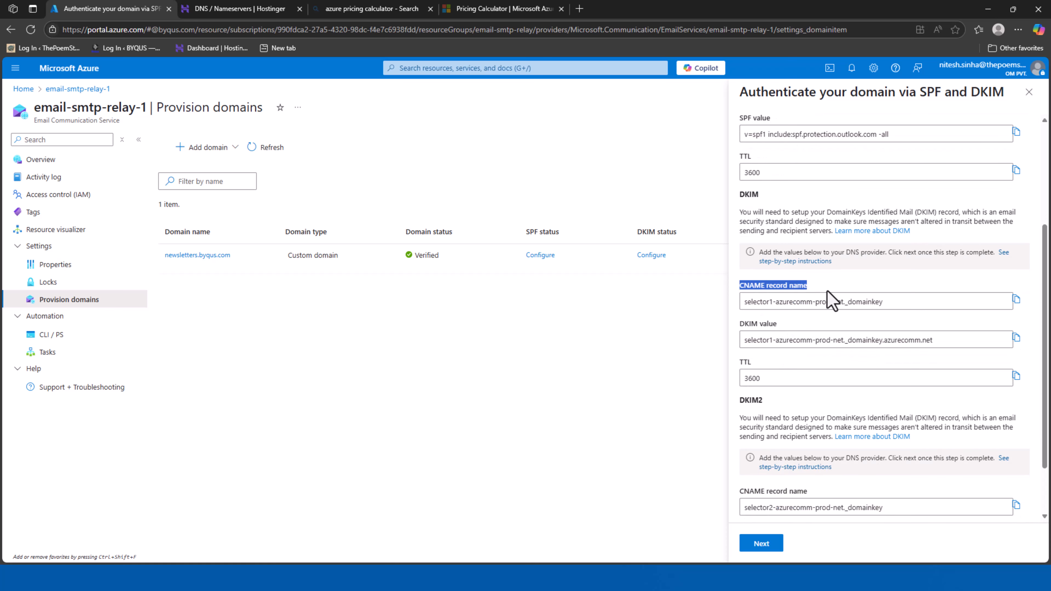
{"action": "left_click", "coordinate": [256, 12]}
{"action": "left_click", "coordinate": [382, 402]}
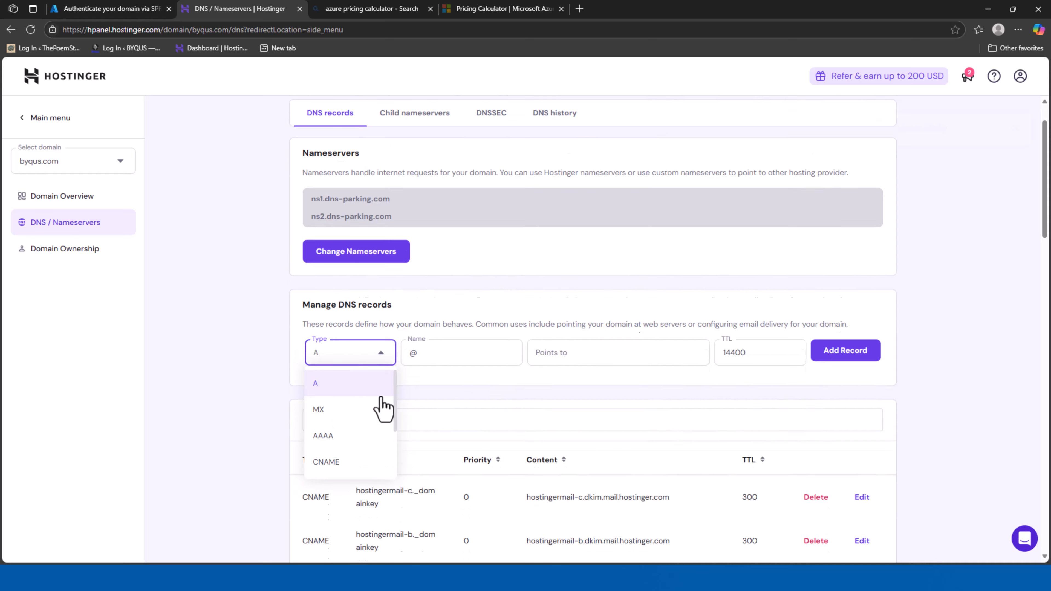
{"action": "left_click", "coordinate": [350, 400]}
Copy the DKIM CNAME record name from Azure into the new record's Name field
{"action": "left_click", "coordinate": [104, 10]}
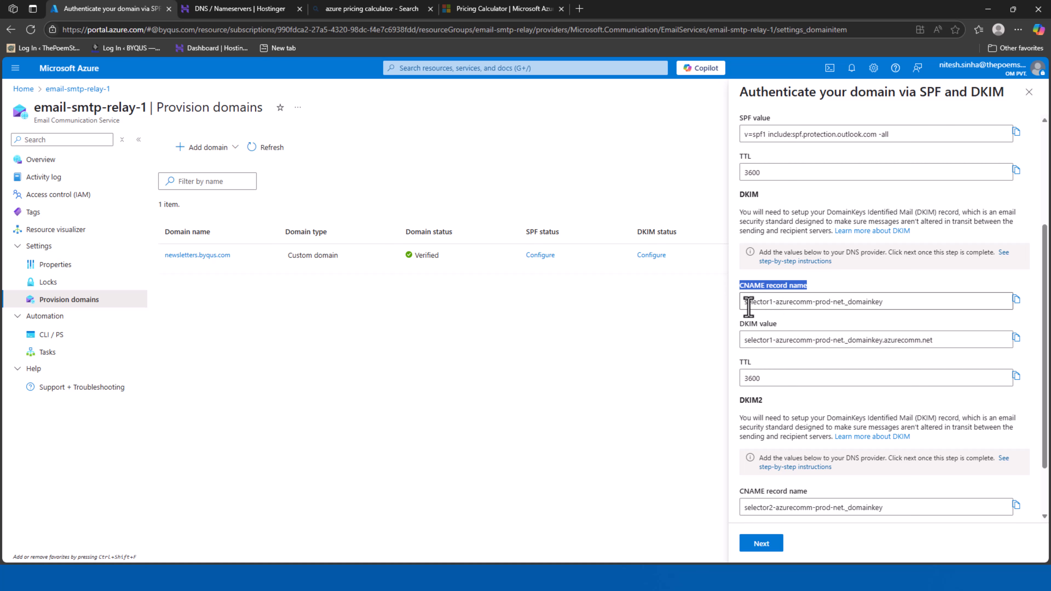
{"action": "left_click_drag", "start_coordinate": [743, 301], "coordinate": [904, 306]}
{"action": "left_click", "coordinate": [1016, 299]}
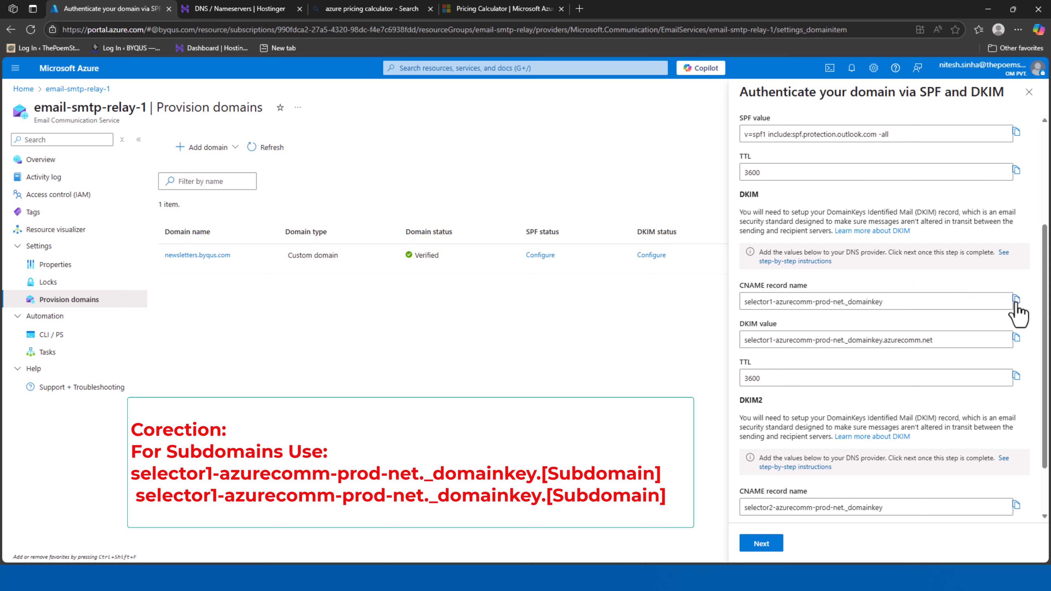
{"action": "left_click", "coordinate": [273, 9]}
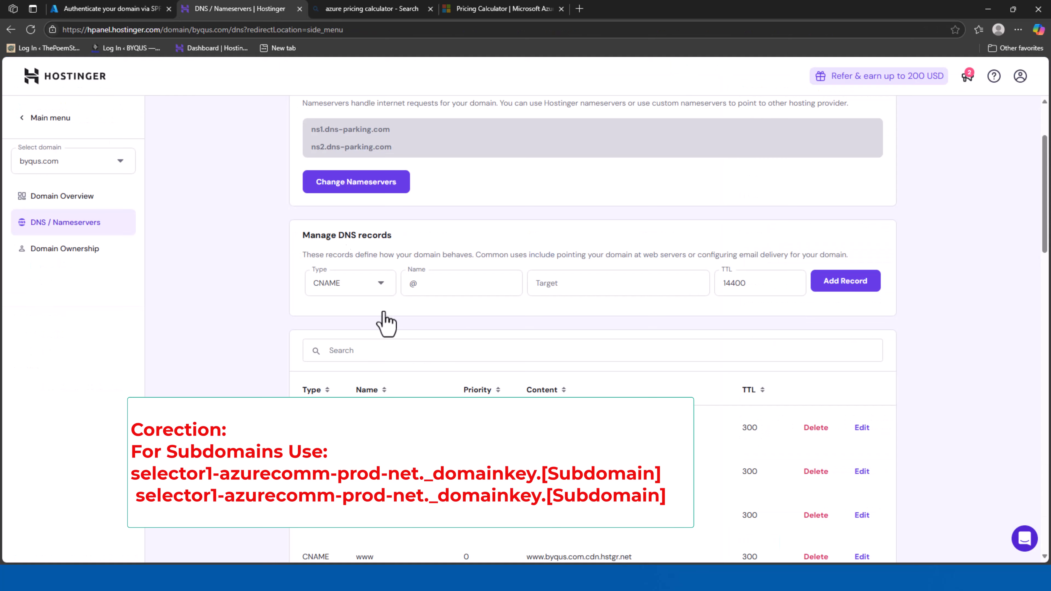
{"action": "left_click", "coordinate": [442, 281]}
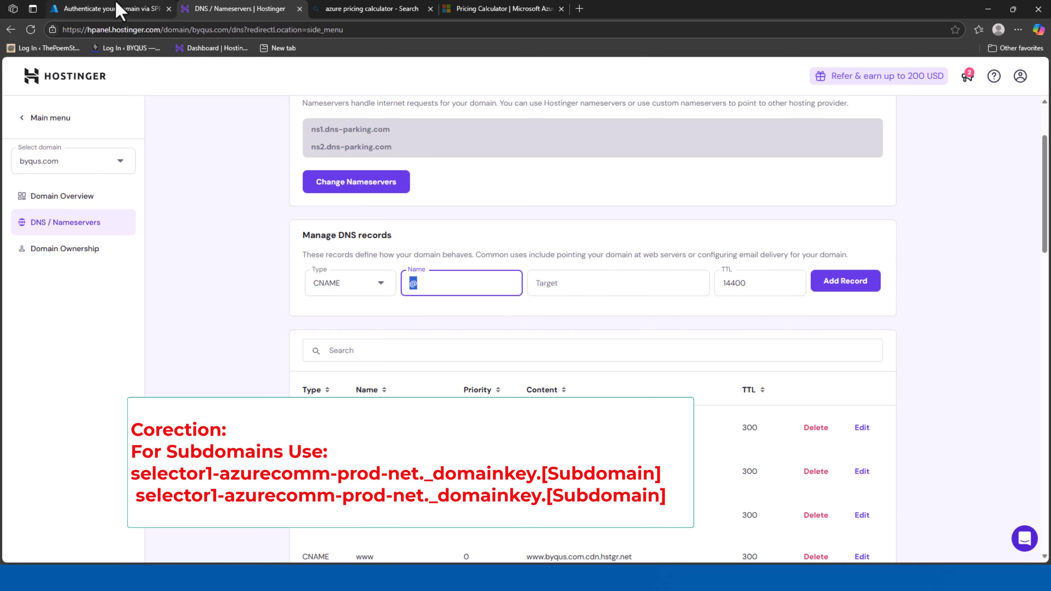
{"action": "left_click", "coordinate": [121, 10]}
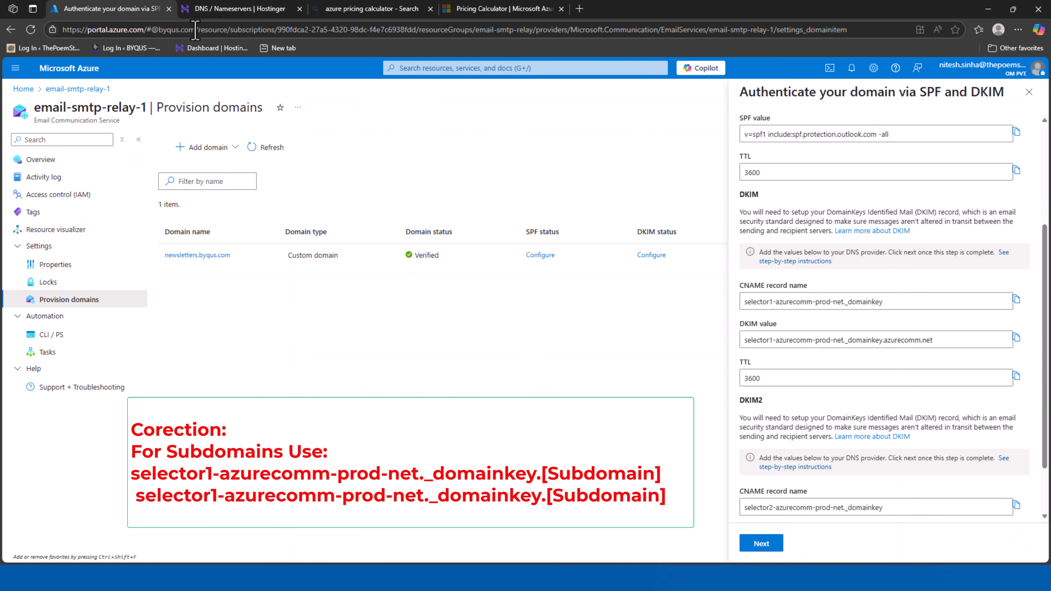
{"action": "left_click", "coordinate": [232, 8]}
{"action": "key", "text": "ctrl+v"}
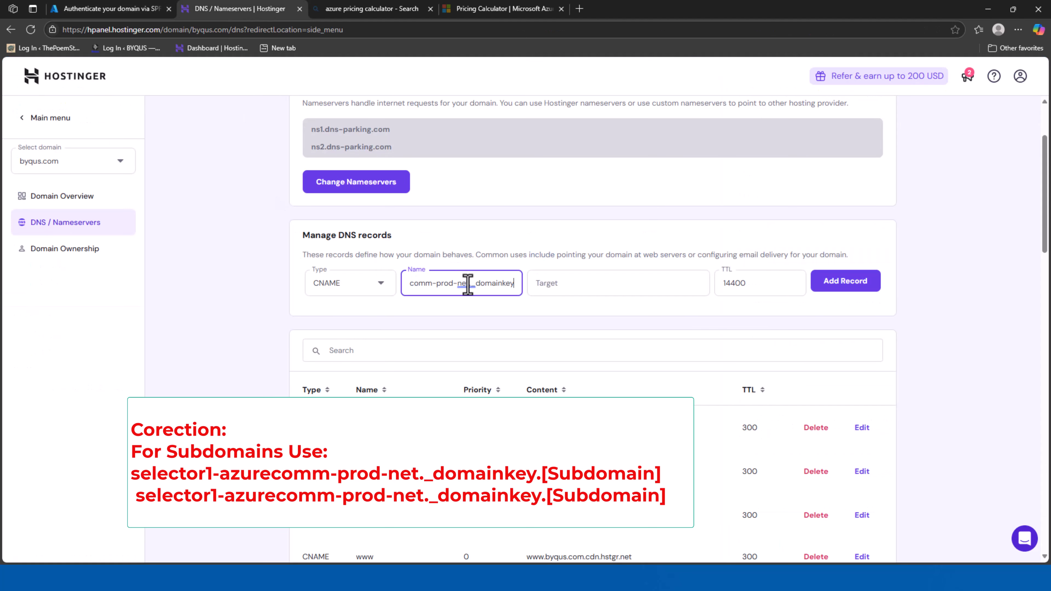
Target selector1-azurecomm-prod-net._domainkey.azurecomm.net with TTL 3600 and save the record
{"action": "left_click", "coordinate": [74, 8]}
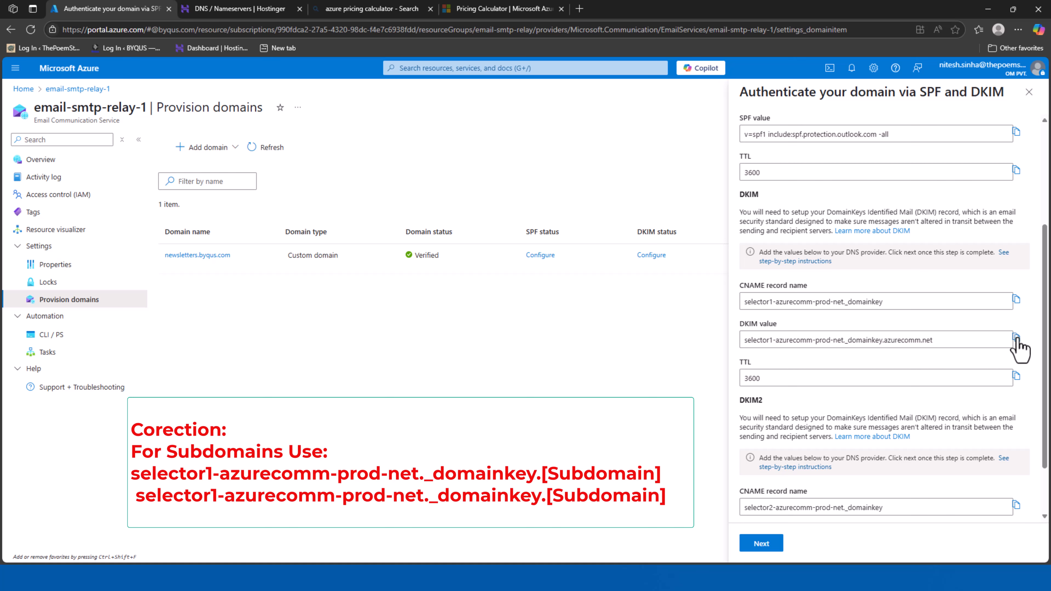
{"action": "left_click", "coordinate": [248, 9]}
{"action": "left_click", "coordinate": [577, 282]}
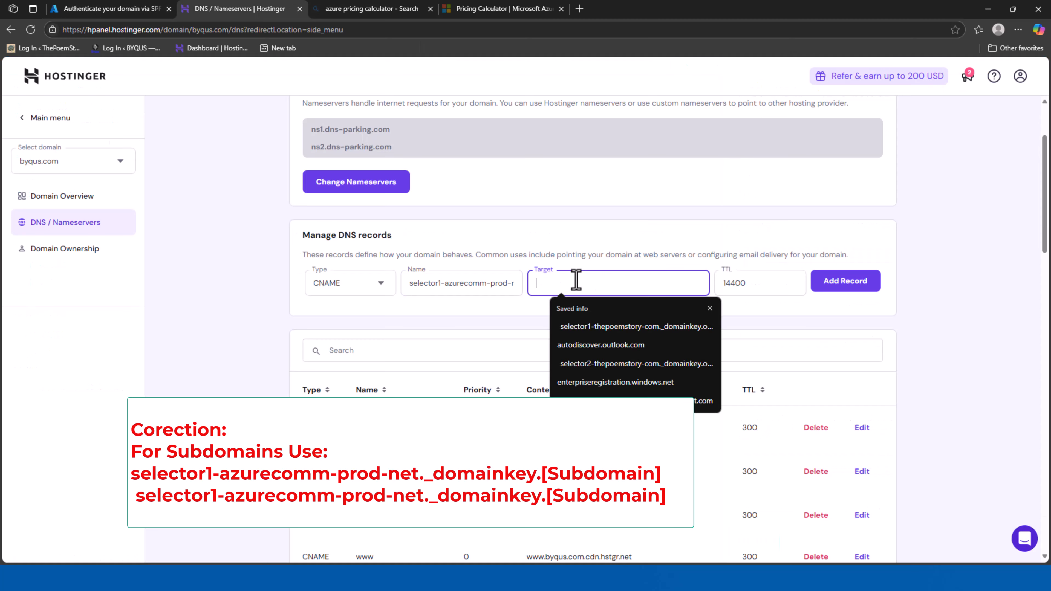
{"action": "key", "text": "ctrl+v"}
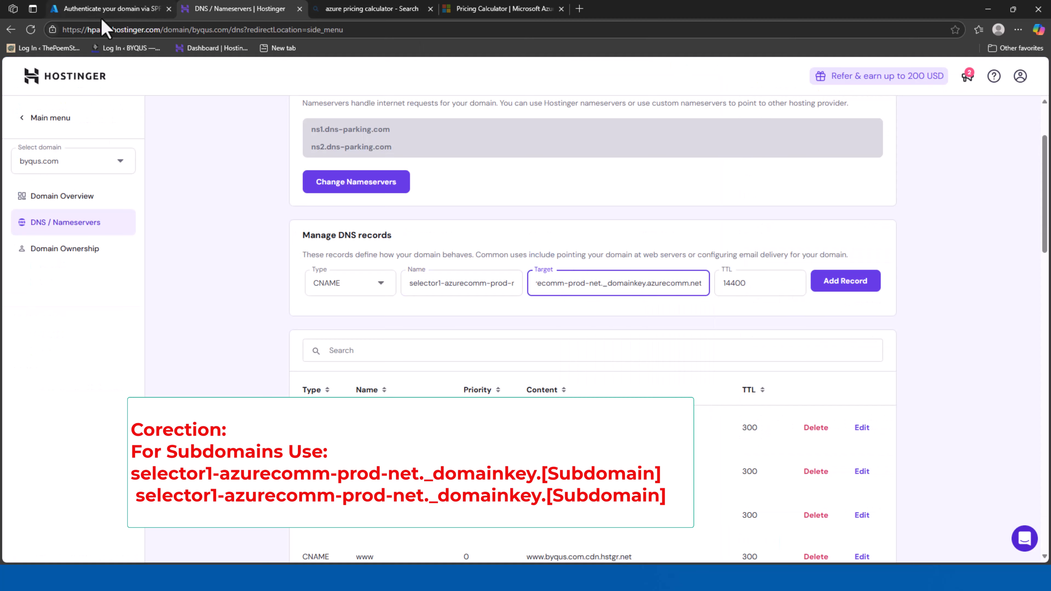
{"action": "left_click", "coordinate": [98, 10]}
{"action": "left_click", "coordinate": [200, 8]}
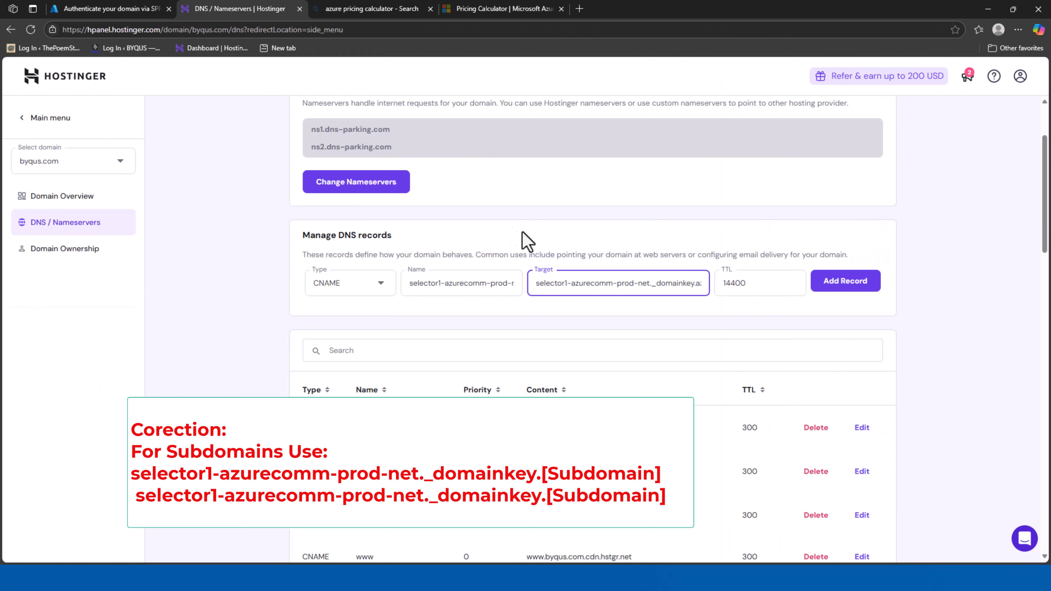
{"action": "double_click", "coordinate": [742, 282]}
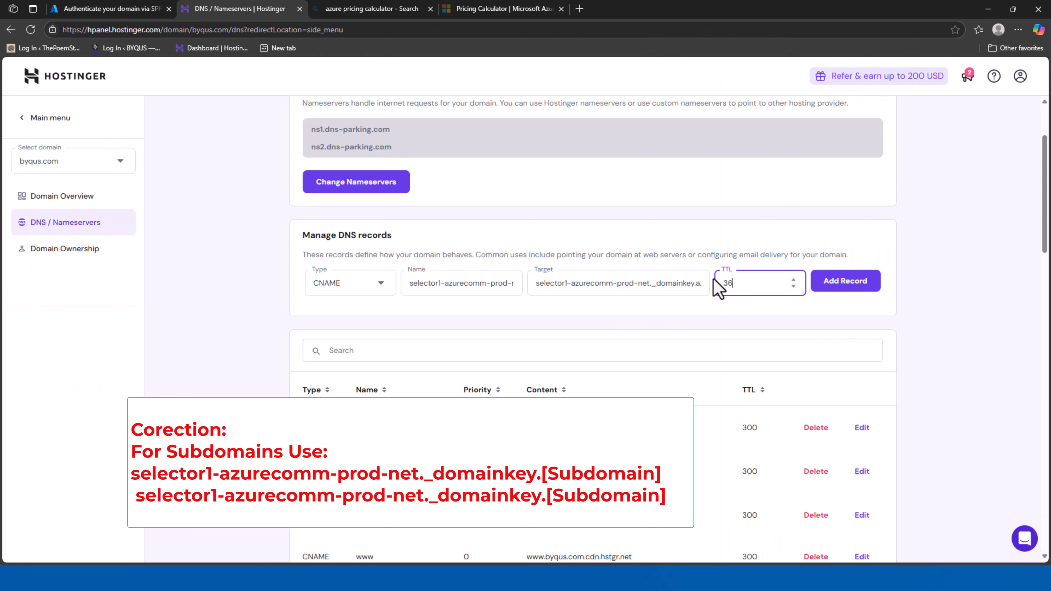
{"action": "type", "text": "3600"}
{"action": "left_click", "coordinate": [848, 286]}
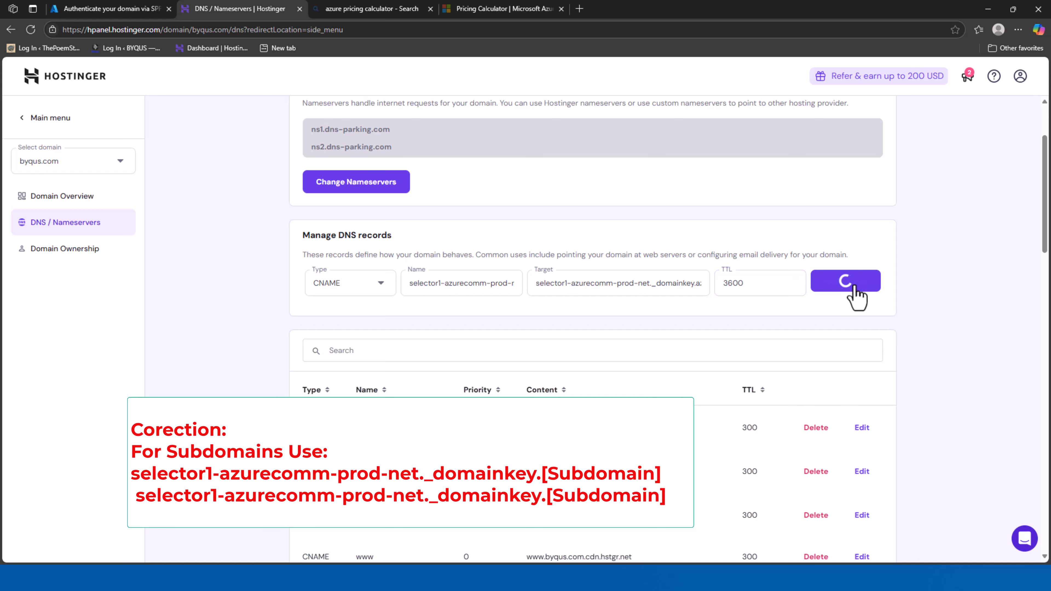
{"action": "left_click", "coordinate": [117, 9]}
Create a new Hostinger CNAME record using the DKIM2 selector2 record name from Azure
{"action": "scroll", "coordinate": [938, 423], "scroll_direction": "down", "scroll_amount": 2}
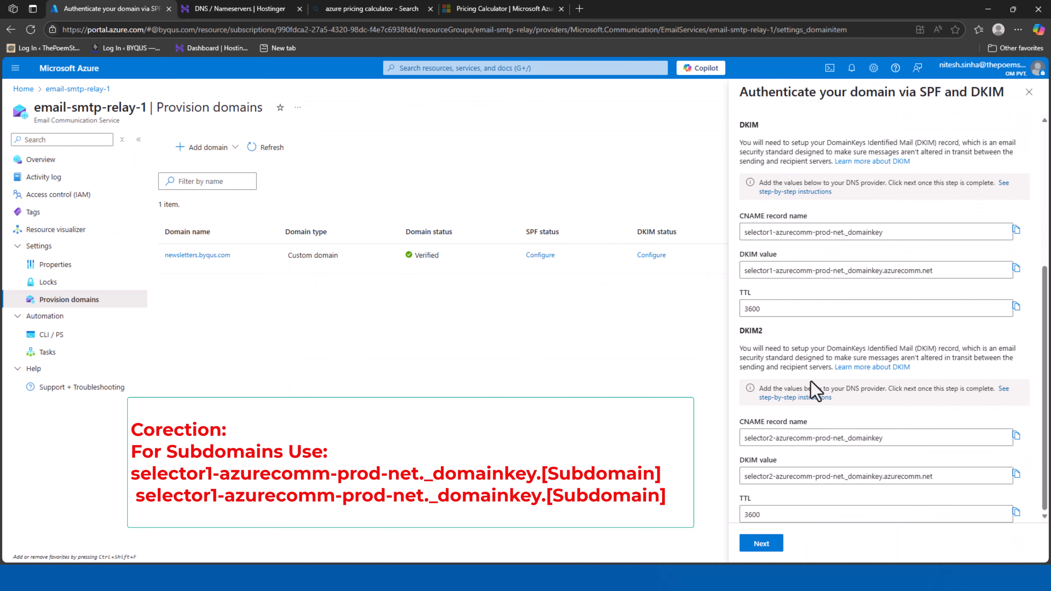
{"action": "double_click", "coordinate": [750, 421]}
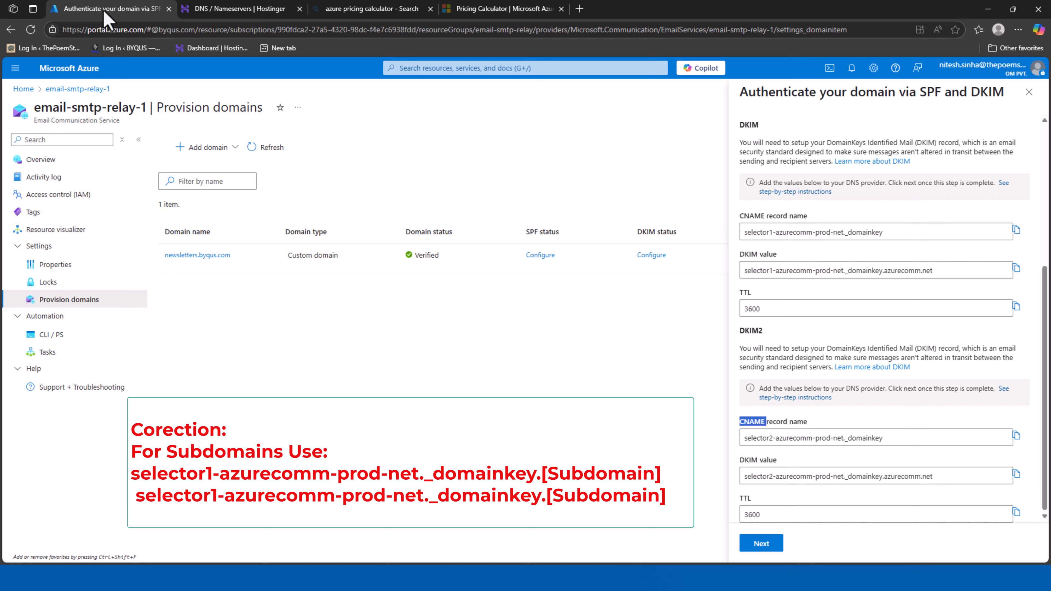
{"action": "left_click", "coordinate": [248, 12]}
{"action": "left_click", "coordinate": [350, 283]}
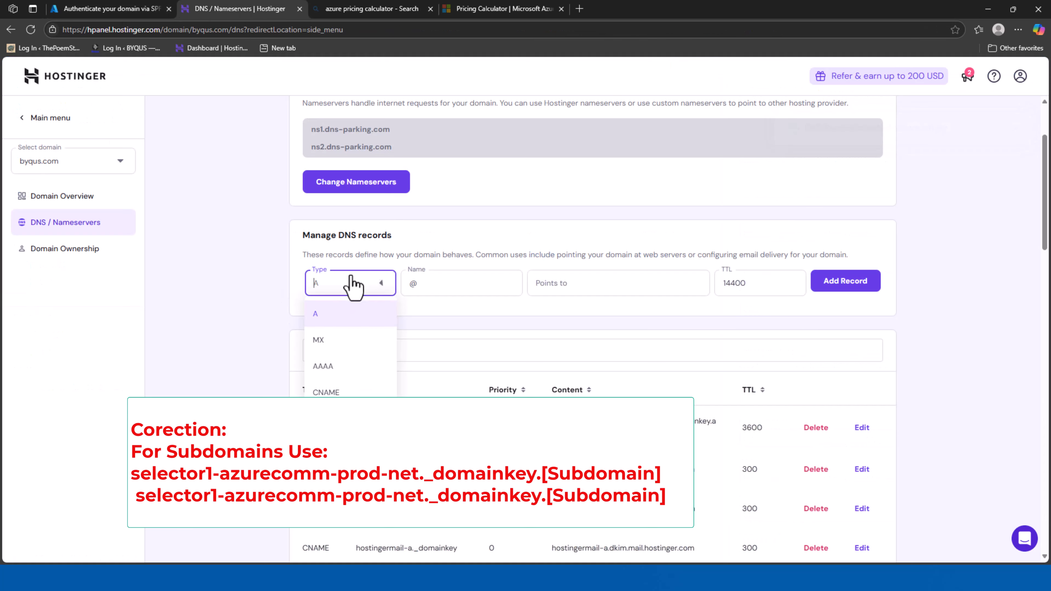
{"action": "left_click", "coordinate": [325, 391]}
{"action": "left_click", "coordinate": [447, 283]}
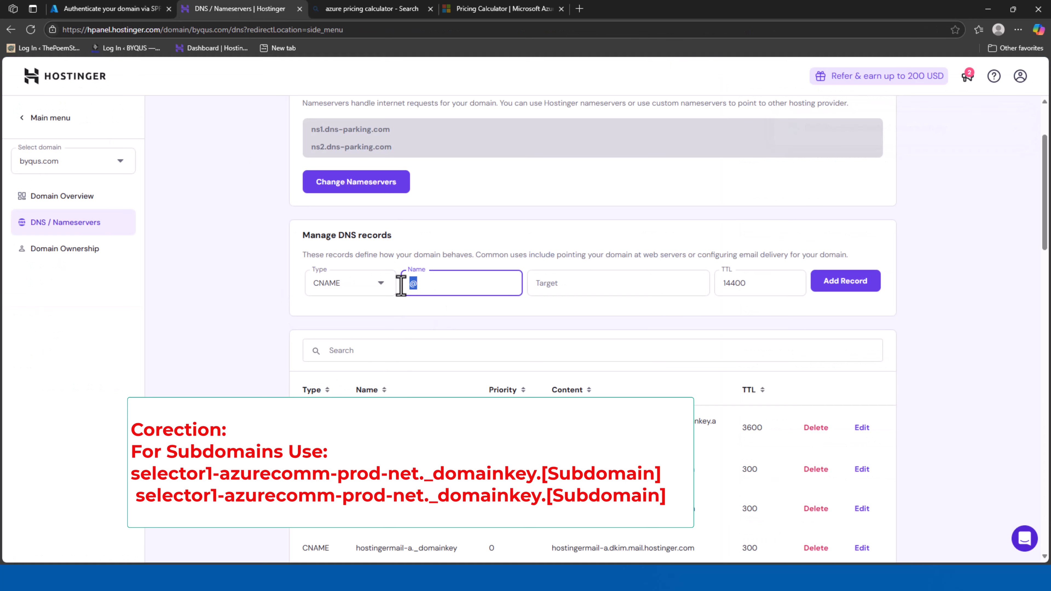
{"action": "key", "text": "ctrl+v"}
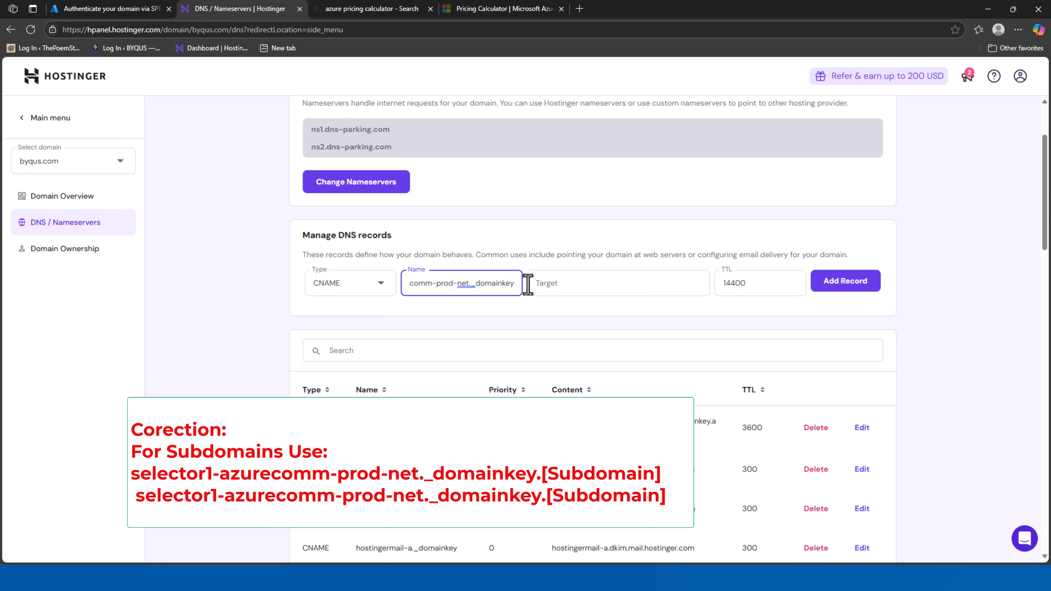
{"action": "left_click_drag", "start_coordinate": [515, 284], "coordinate": [383, 293]}
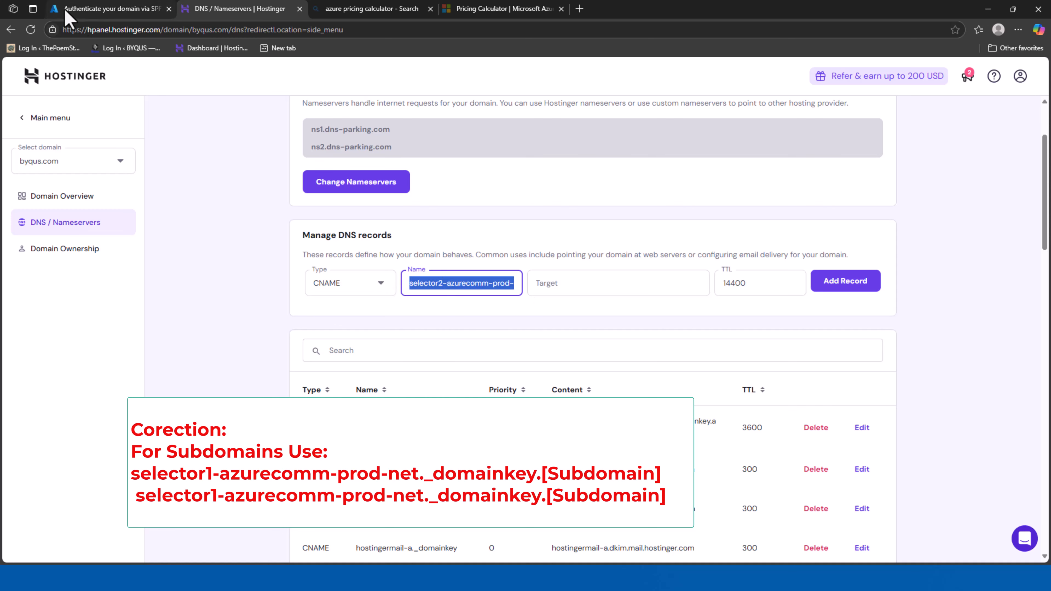
Target selector2-azurecomm-prod-net._domainkey.azurecomm.net with TTL 3600 and save the record
{"action": "left_click", "coordinate": [113, 15]}
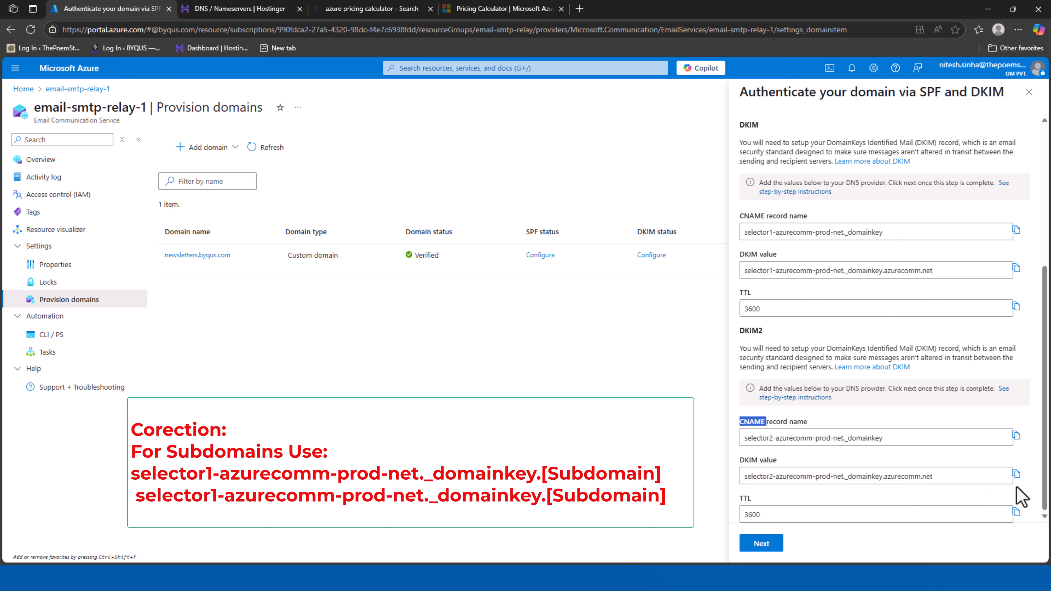
{"action": "left_click", "coordinate": [1016, 474]}
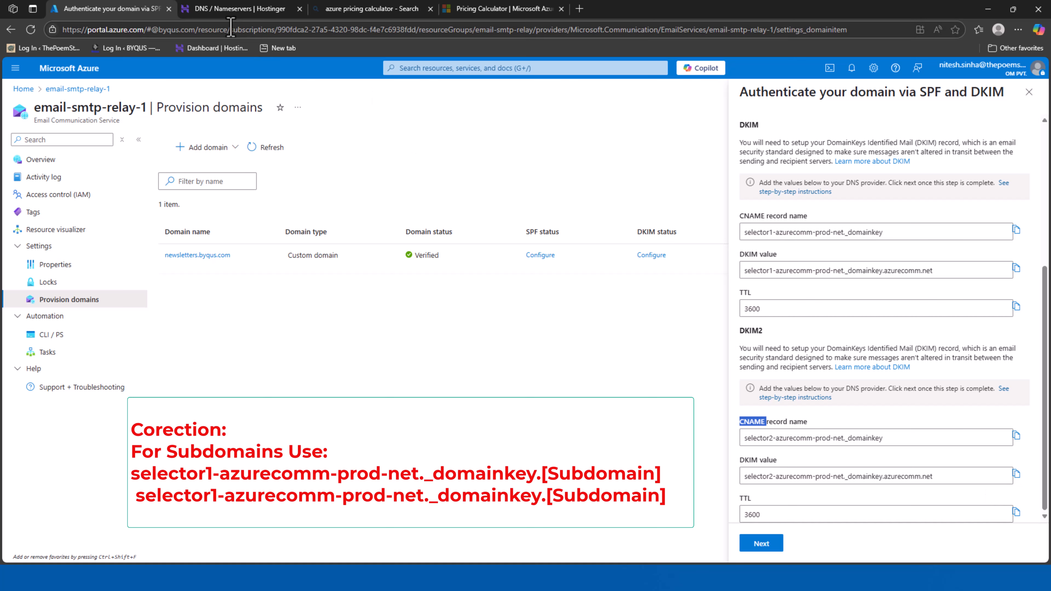
{"action": "left_click", "coordinate": [234, 10]}
{"action": "left_click", "coordinate": [603, 283]}
{"action": "key", "text": "ctrl+v"}
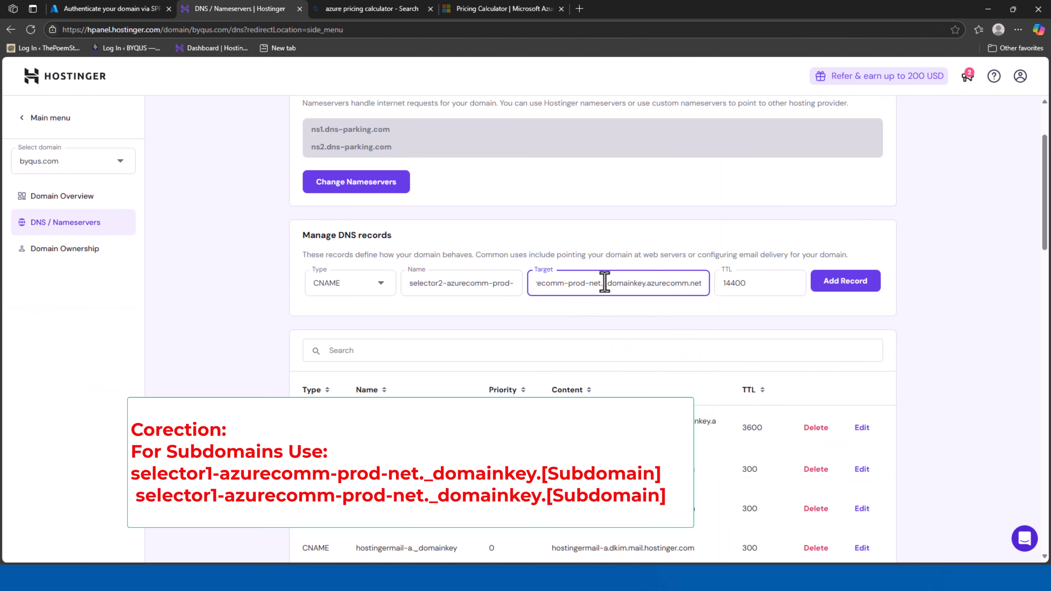
{"action": "left_click", "coordinate": [116, 12]}
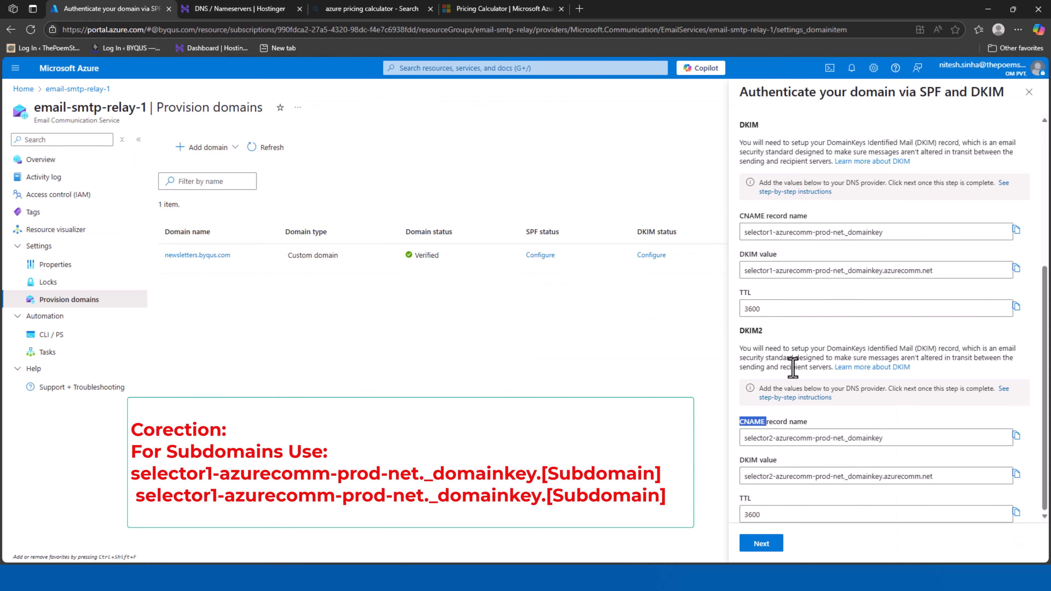
{"action": "left_click", "coordinate": [233, 8]}
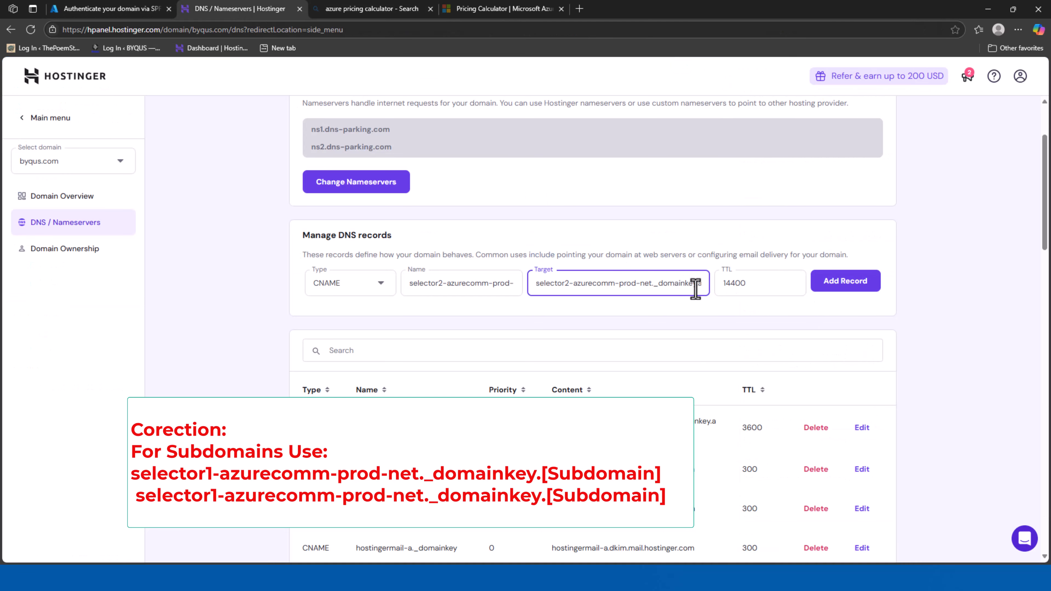
{"action": "left_click_drag", "start_coordinate": [747, 282], "coordinate": [717, 281]}
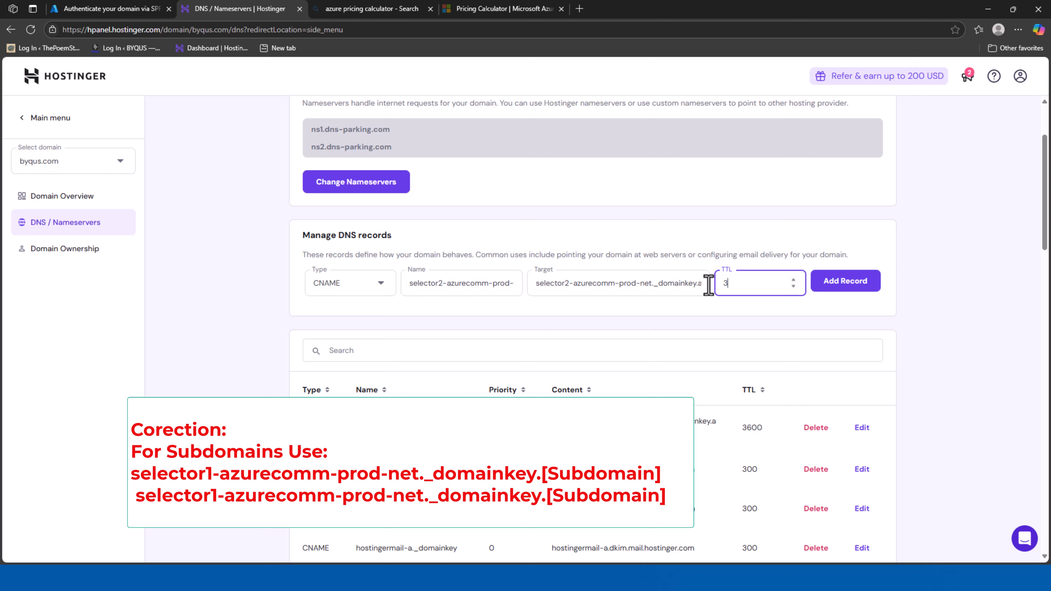
{"action": "left_click", "coordinate": [834, 289]}
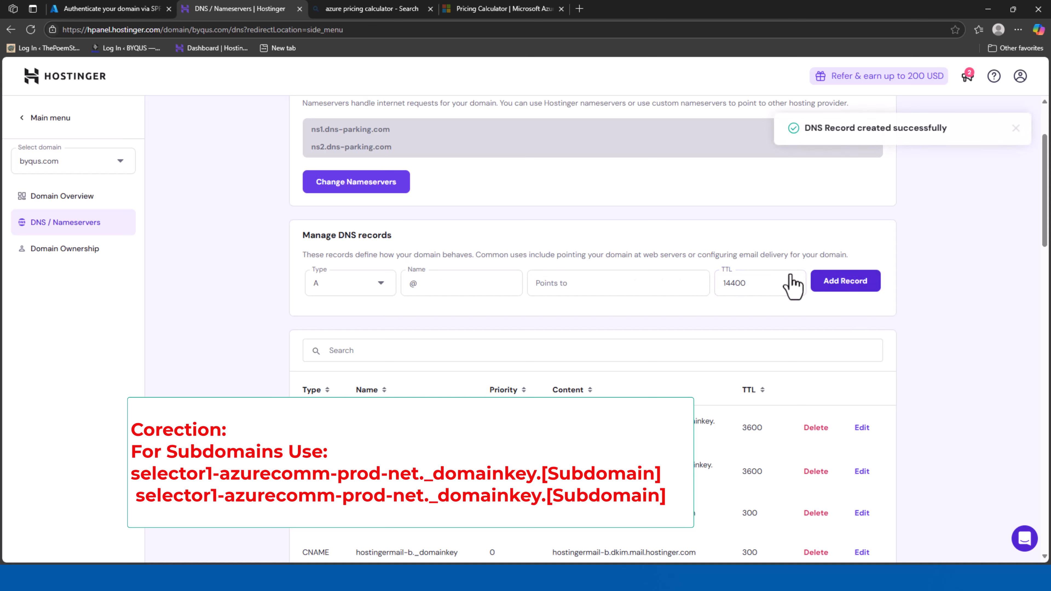
{"action": "scroll", "coordinate": [592, 331], "scroll_direction": "down", "scroll_amount": 10}
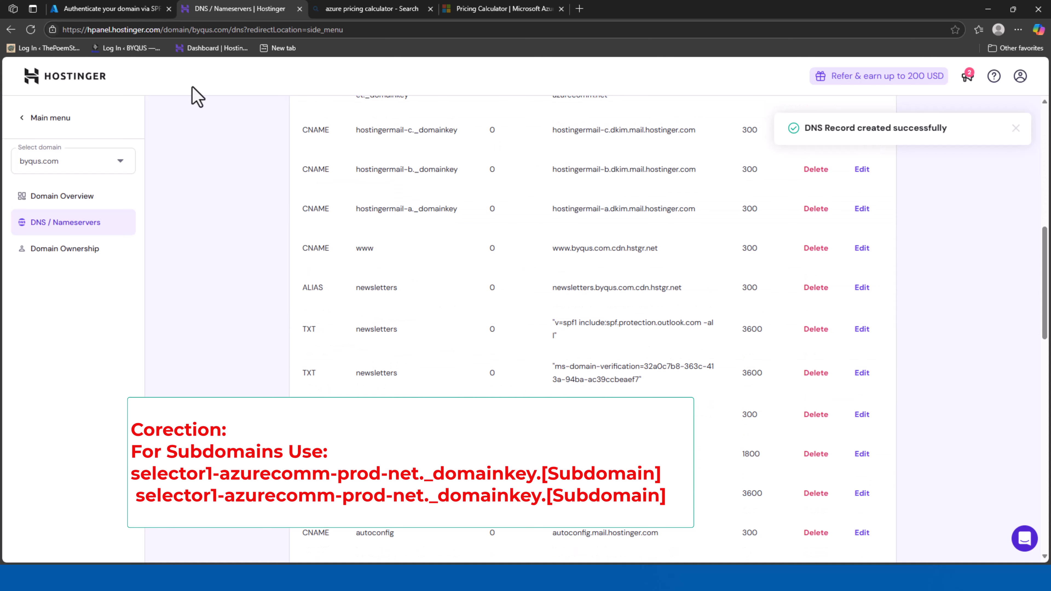
Close the SPF and DKIM instructions in Azure and refresh the provisioned domains list
{"action": "left_click", "coordinate": [105, 9]}
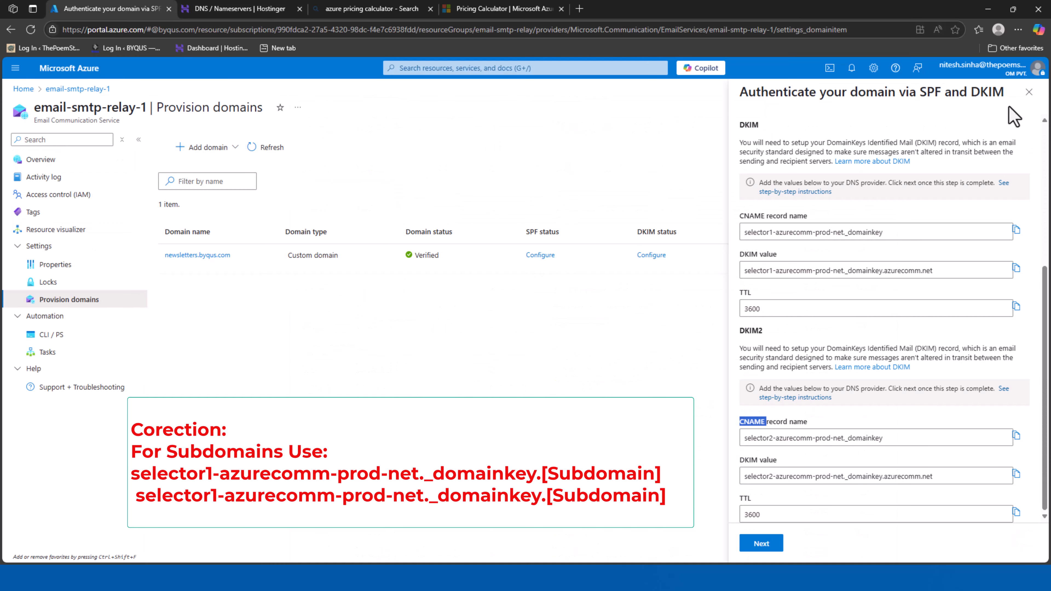
{"action": "left_click", "coordinate": [1029, 92]}
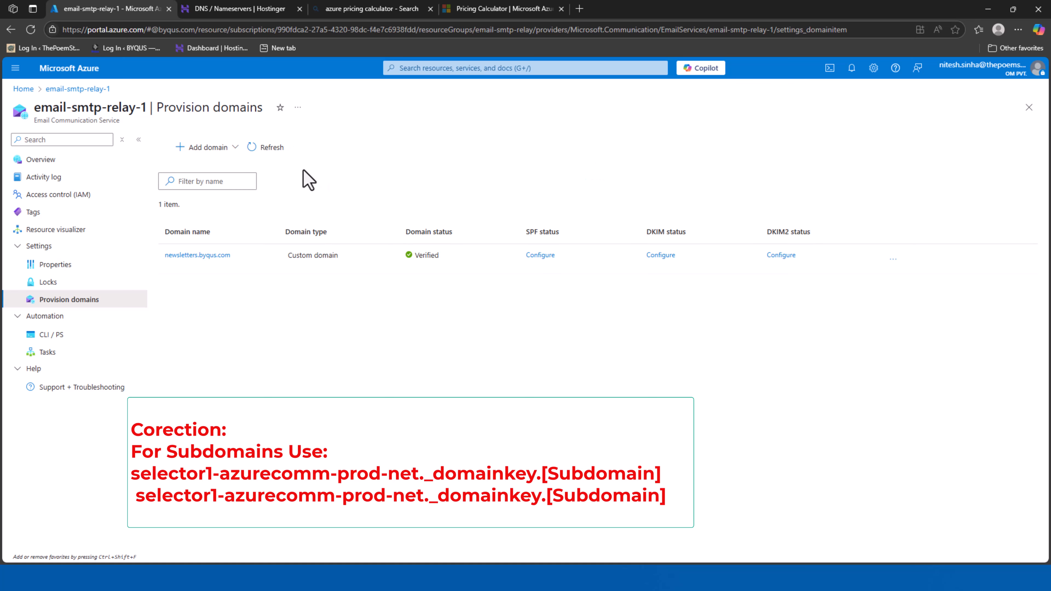
{"action": "left_click", "coordinate": [267, 148]}
{"action": "left_click", "coordinate": [264, 149]}
{"action": "left_click", "coordinate": [264, 149]}
{"action": "left_click", "coordinate": [264, 149]}
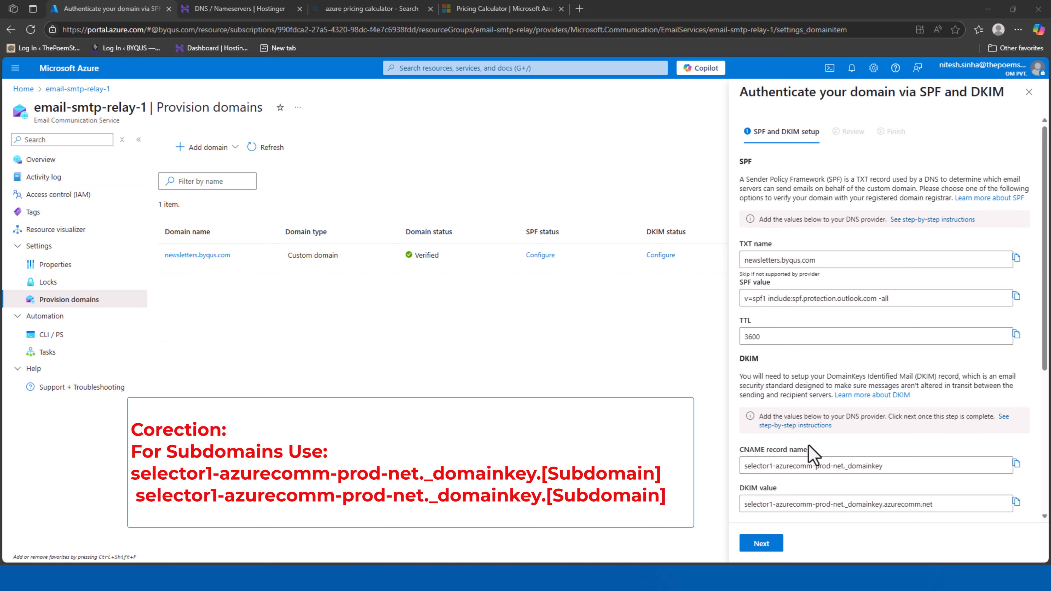
{"action": "scroll", "coordinate": [811, 453], "scroll_direction": "down", "scroll_amount": 4}
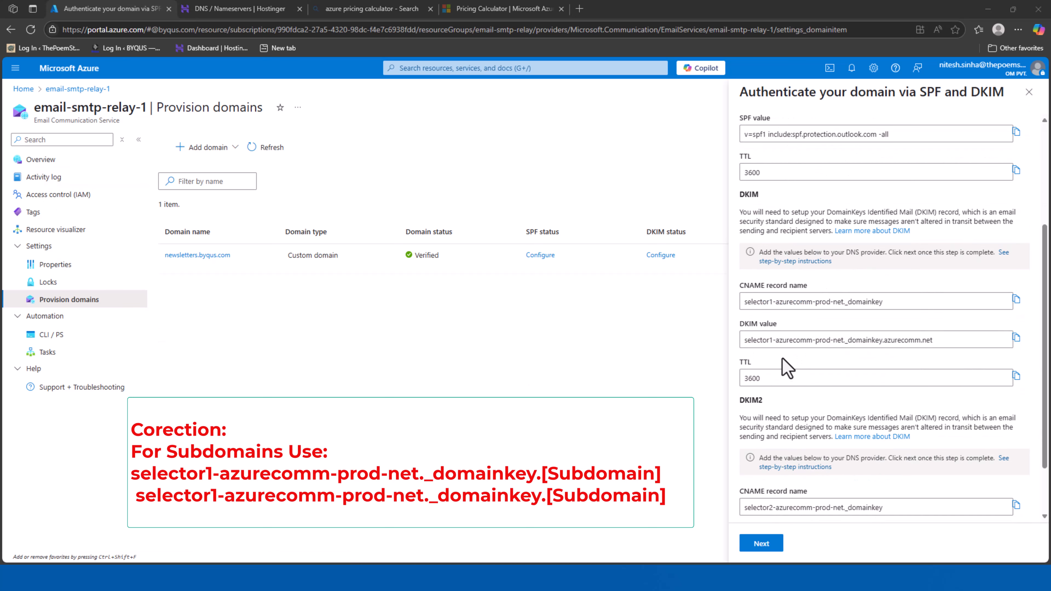
{"action": "scroll", "coordinate": [786, 368], "scroll_direction": "down", "scroll_amount": 3}
Submit newsletters.byqus.com for SPF and DKIM verification and close the panel
{"action": "left_click", "coordinate": [770, 545]}
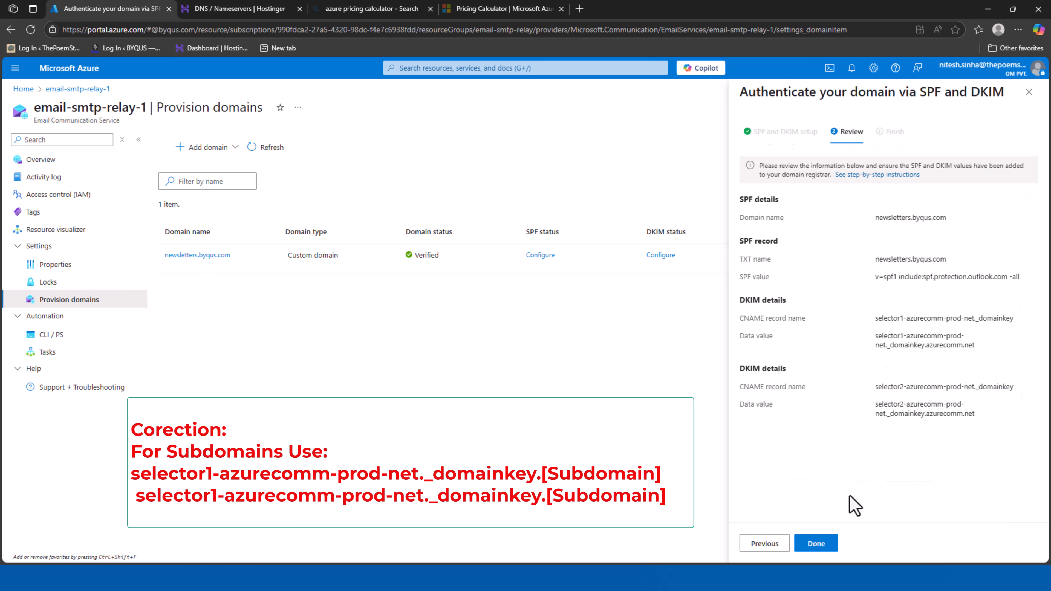
{"action": "left_click", "coordinate": [815, 545]}
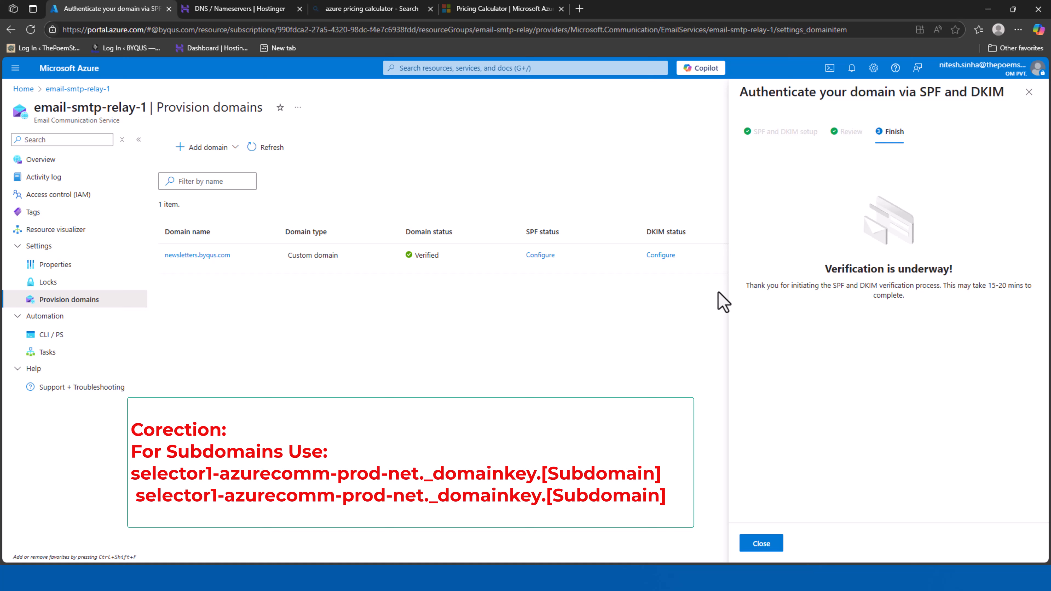
{"action": "left_click_drag", "start_coordinate": [743, 290], "coordinate": [940, 293]}
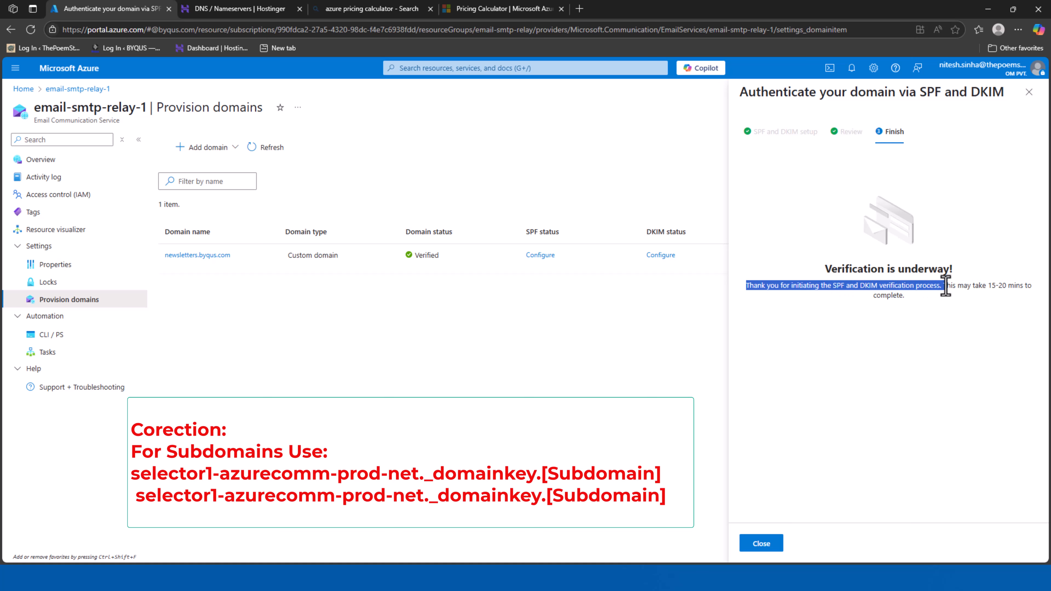
{"action": "left_click", "coordinate": [765, 544]}
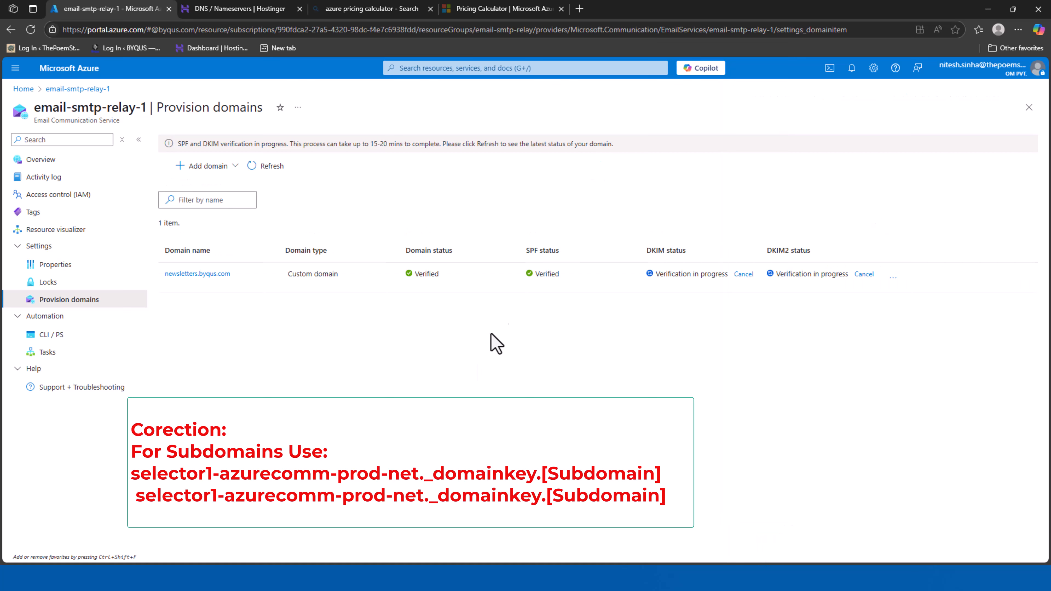
Refresh the provisioned domains list to fetch the latest DKIM verification status
{"action": "left_click_drag", "start_coordinate": [524, 275], "coordinate": [565, 277]}
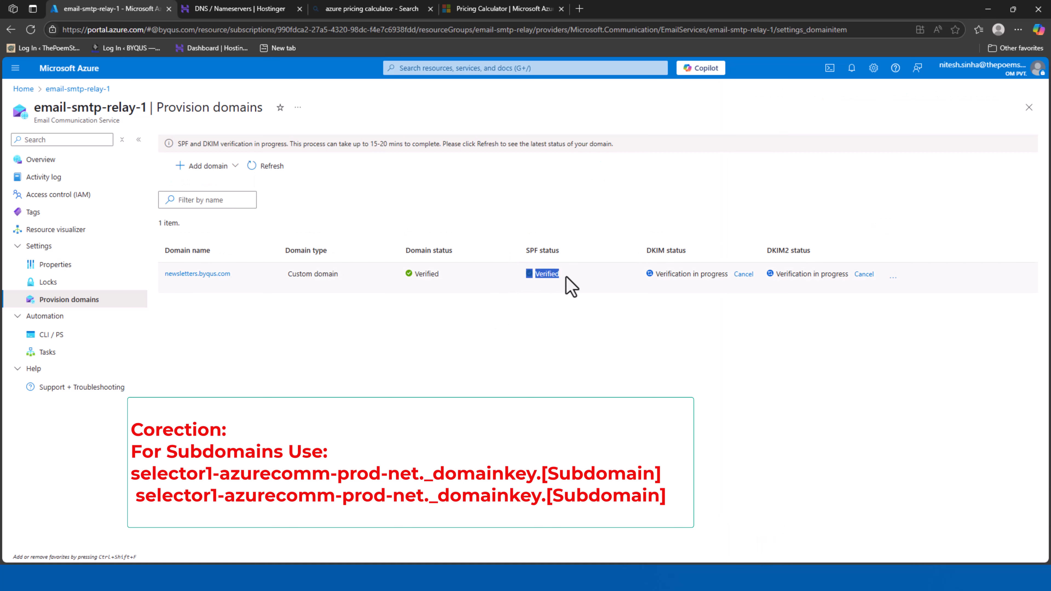
{"action": "left_click", "coordinate": [708, 392]}
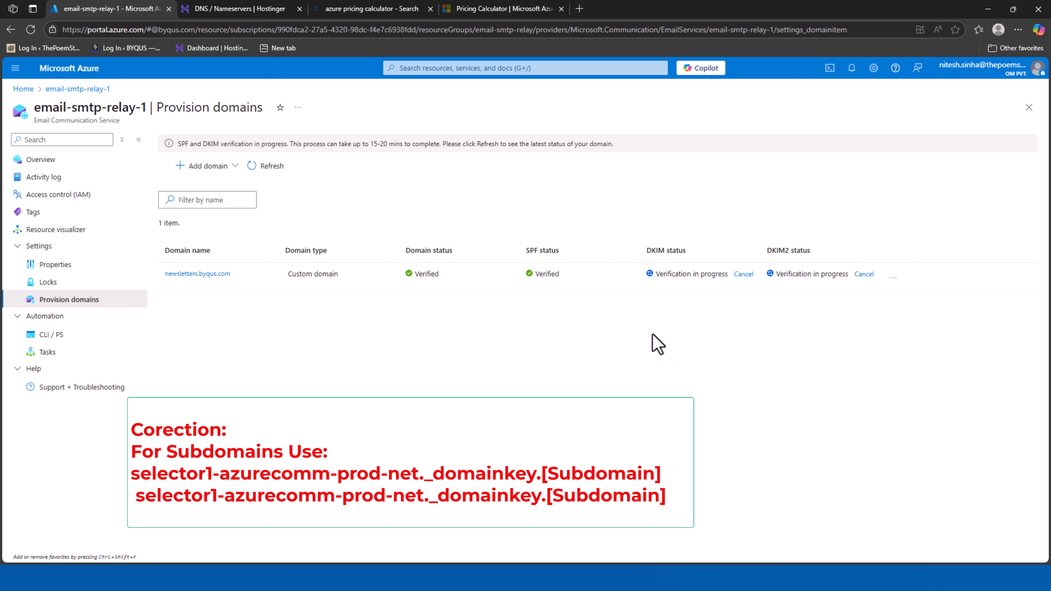
{"action": "left_click", "coordinate": [263, 167]}
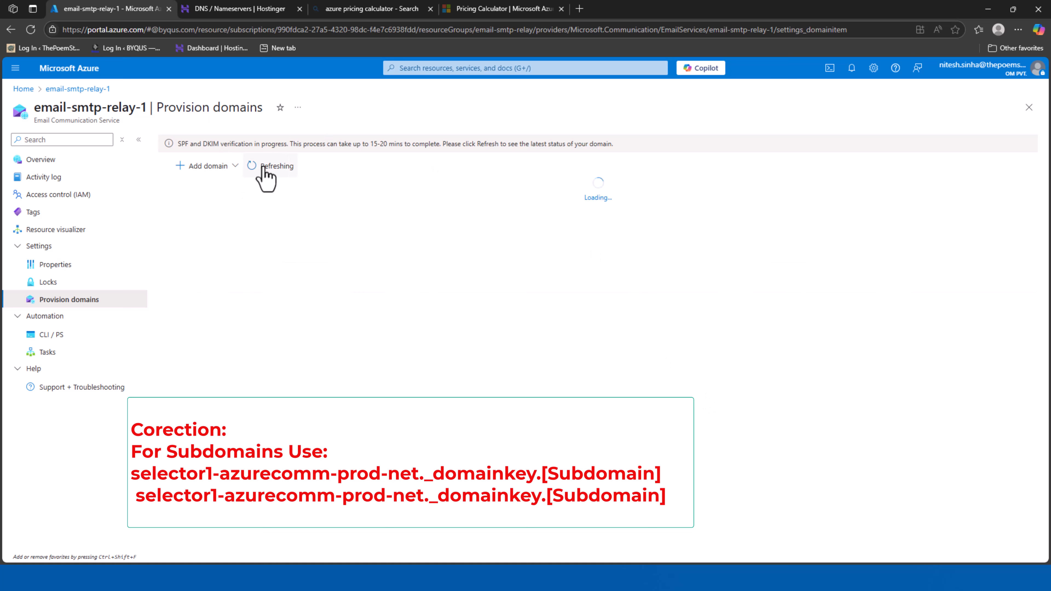
{"action": "left_click", "coordinate": [265, 167]}
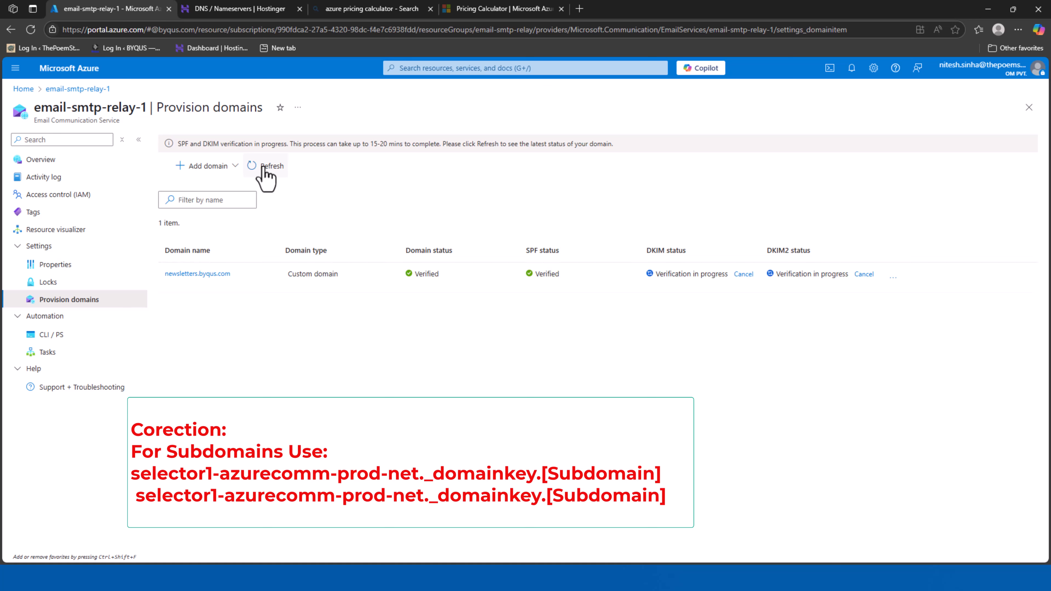
{"action": "left_click", "coordinate": [265, 167]}
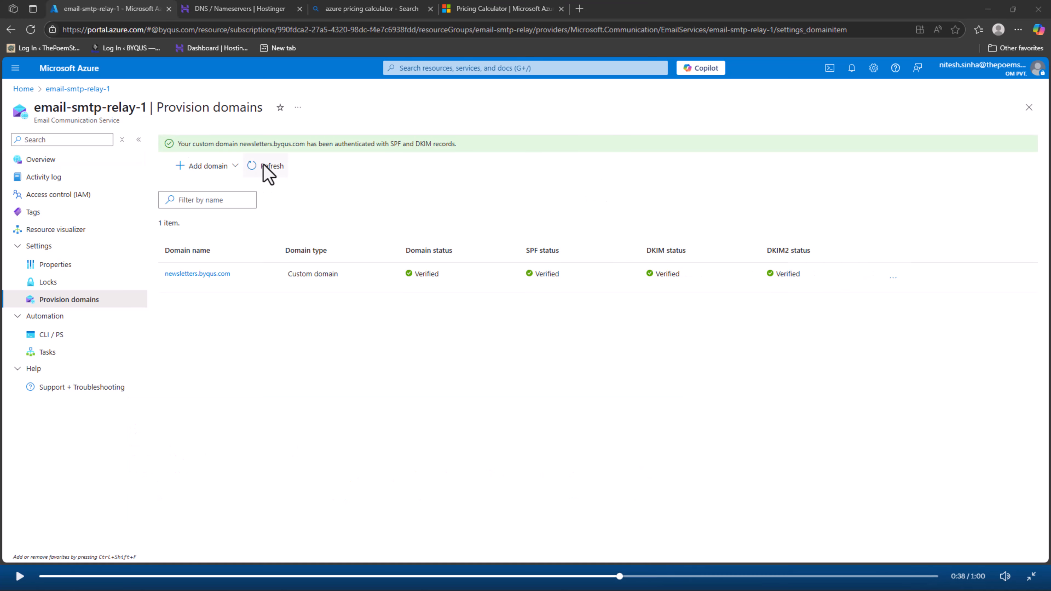
{"action": "left_click", "coordinate": [264, 166]}
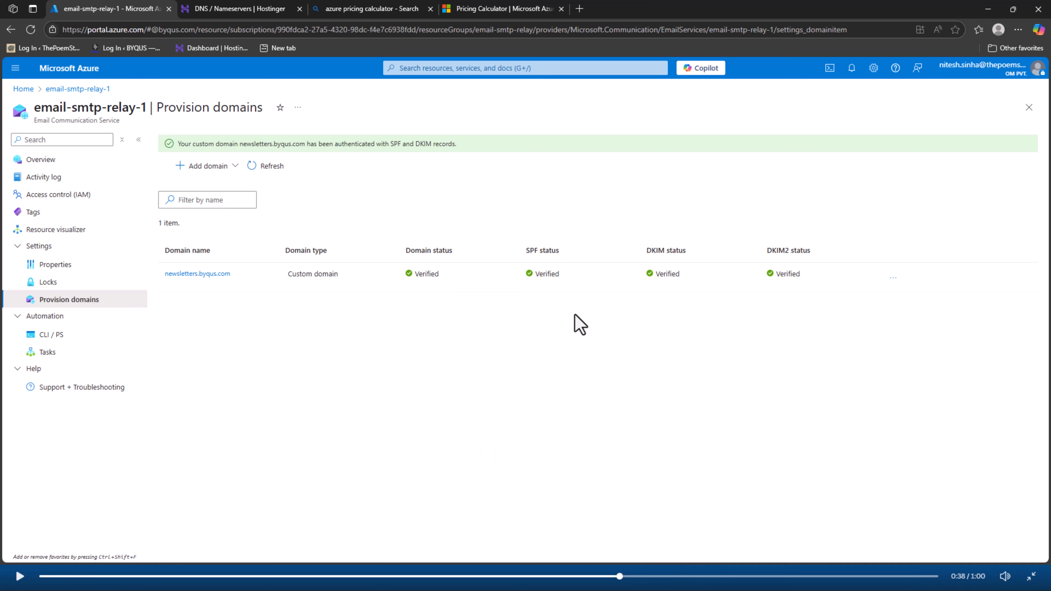
Confirm SPF, DKIM and DKIM2 all read Verified for newsletters.byqus.com
{"action": "double_click", "coordinate": [554, 275]}
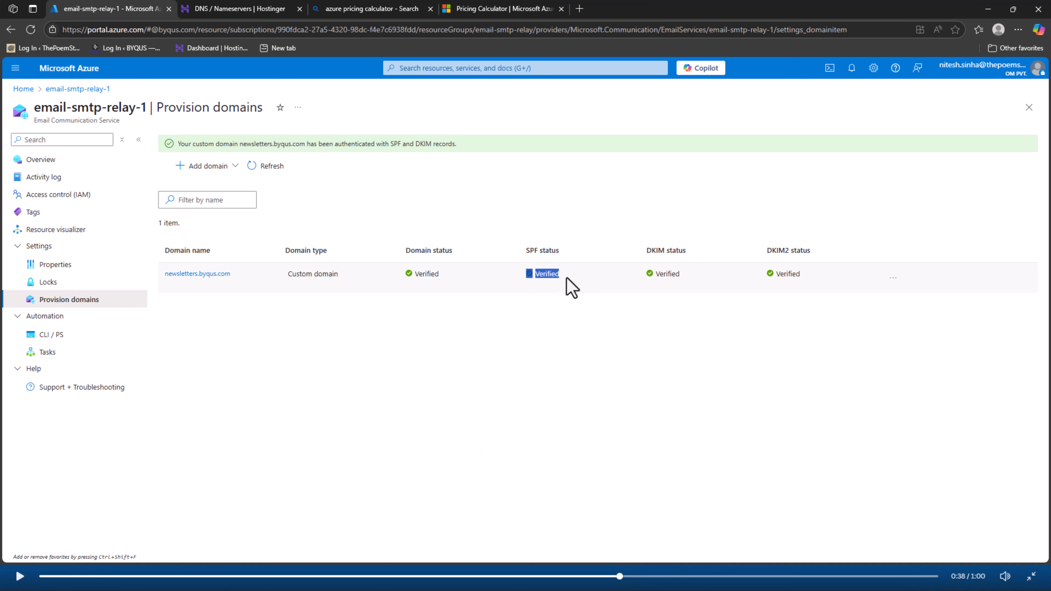
{"action": "left_click", "coordinate": [697, 419]}
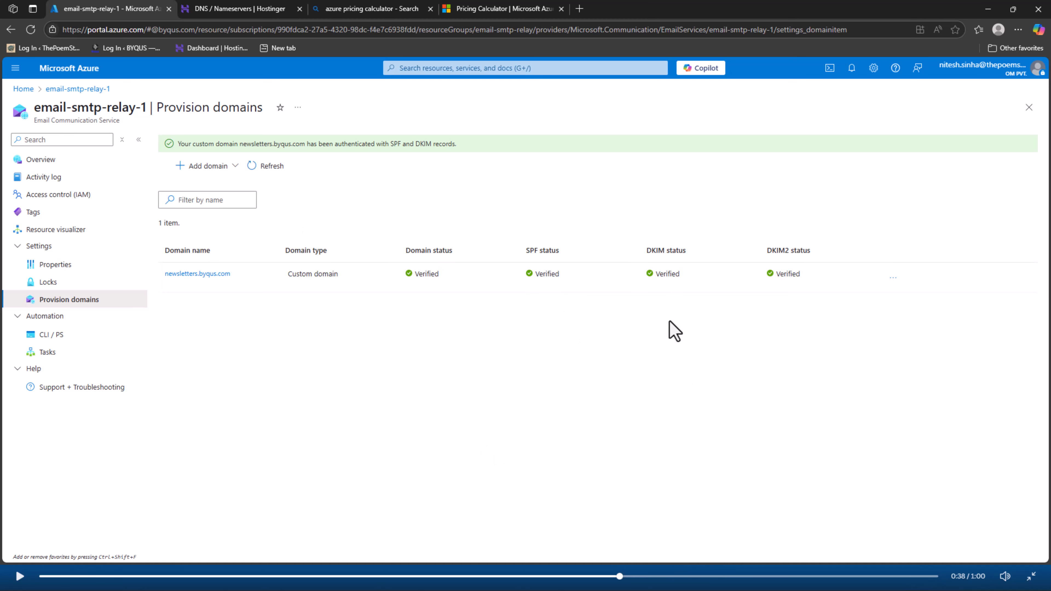
{"action": "double_click", "coordinate": [664, 274]}
{"action": "left_click", "coordinate": [757, 346]}
{"action": "left_click_drag", "start_coordinate": [759, 274], "coordinate": [835, 278]}
{"action": "left_click_drag", "start_coordinate": [157, 281], "coordinate": [241, 278]}
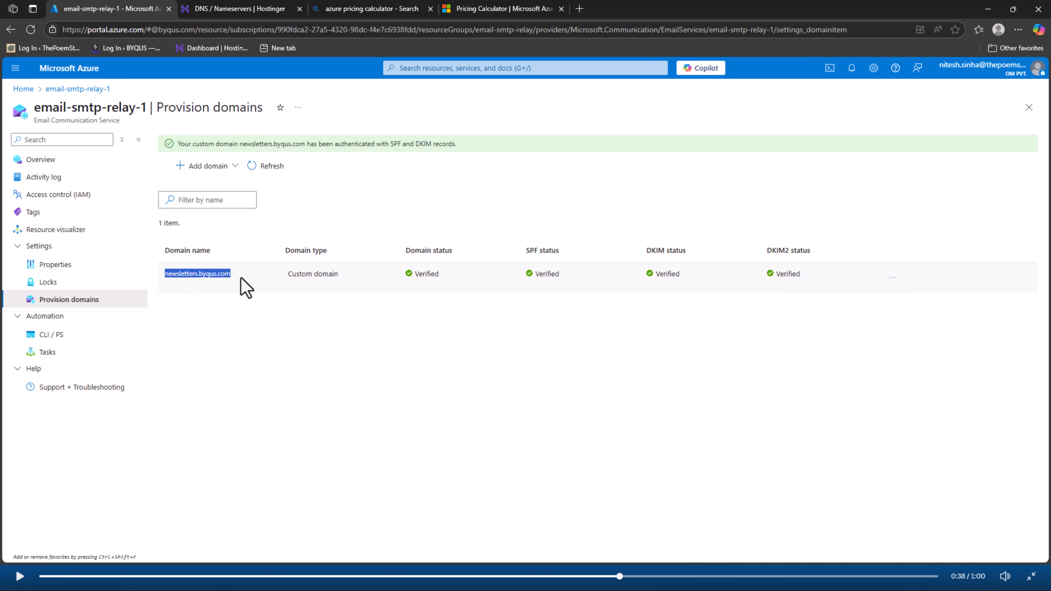
{"action": "left_click", "coordinate": [553, 431]}
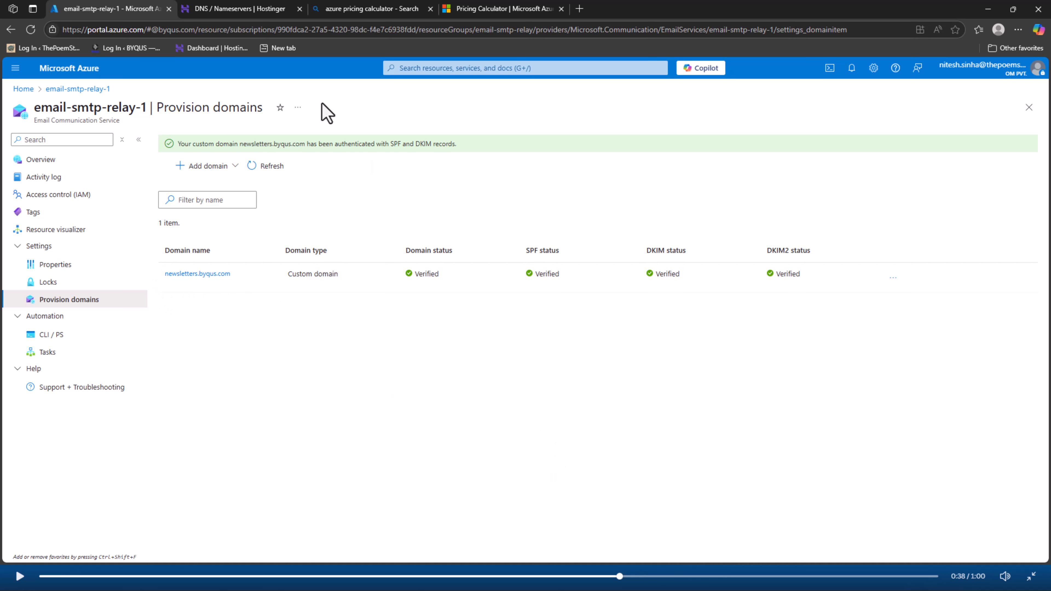
Copy the selector2 CNAME record name from Hostinger's byqus.com DNS records into Notepad
{"action": "mouse_move", "coordinate": [238, 9]}
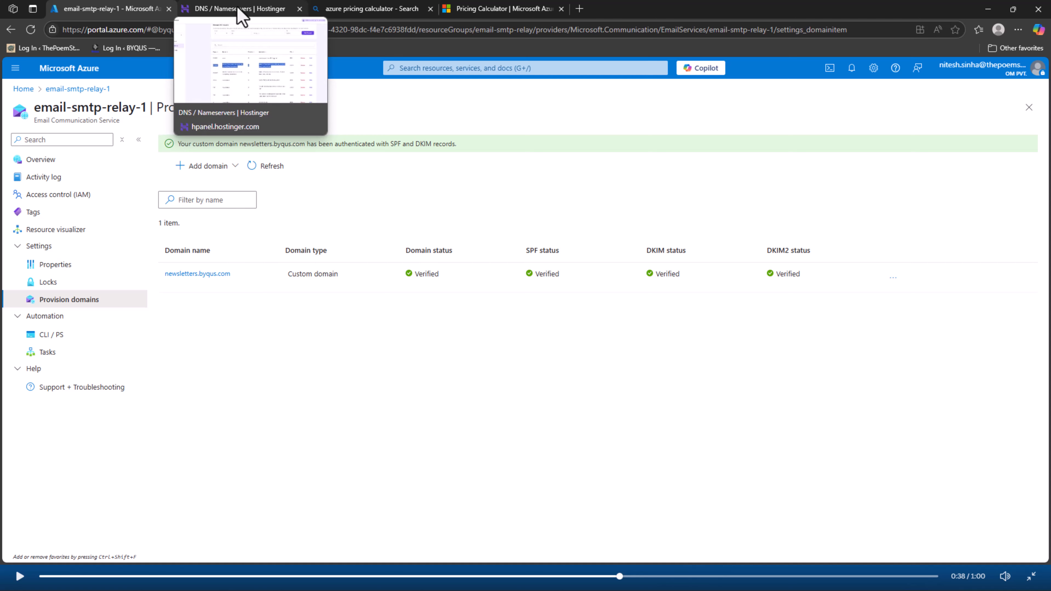
{"action": "left_click", "coordinate": [242, 9]}
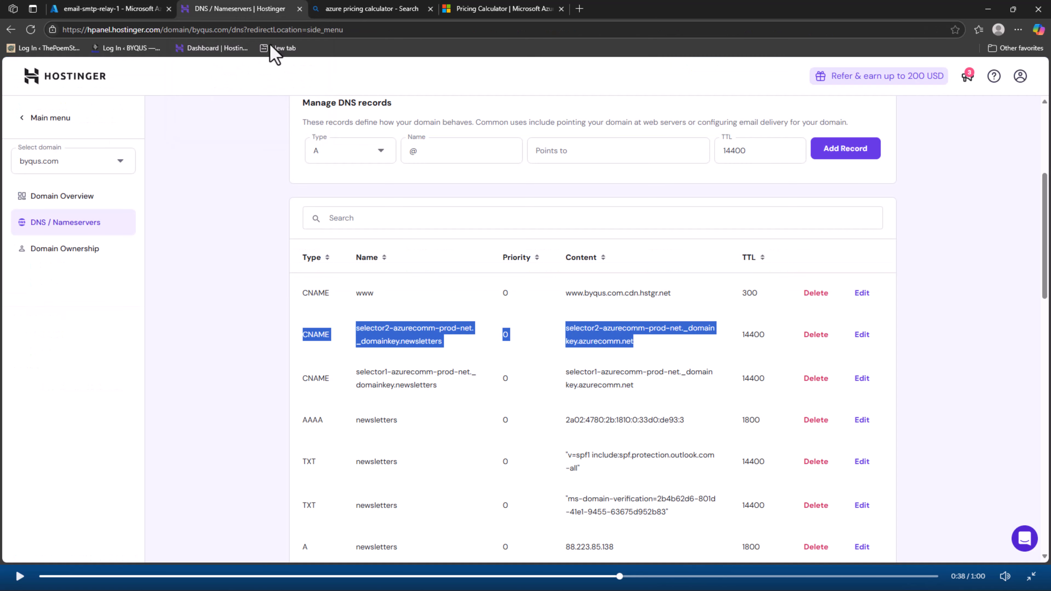
{"action": "scroll", "coordinate": [253, 329], "scroll_direction": "down", "scroll_amount": 1}
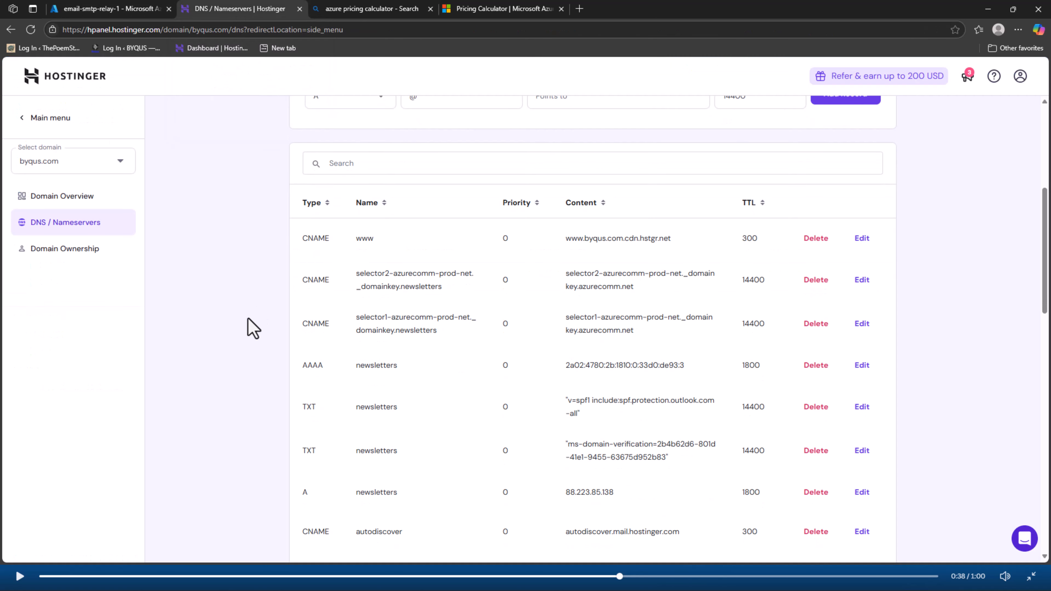
{"action": "left_click_drag", "start_coordinate": [299, 286], "coordinate": [683, 307]}
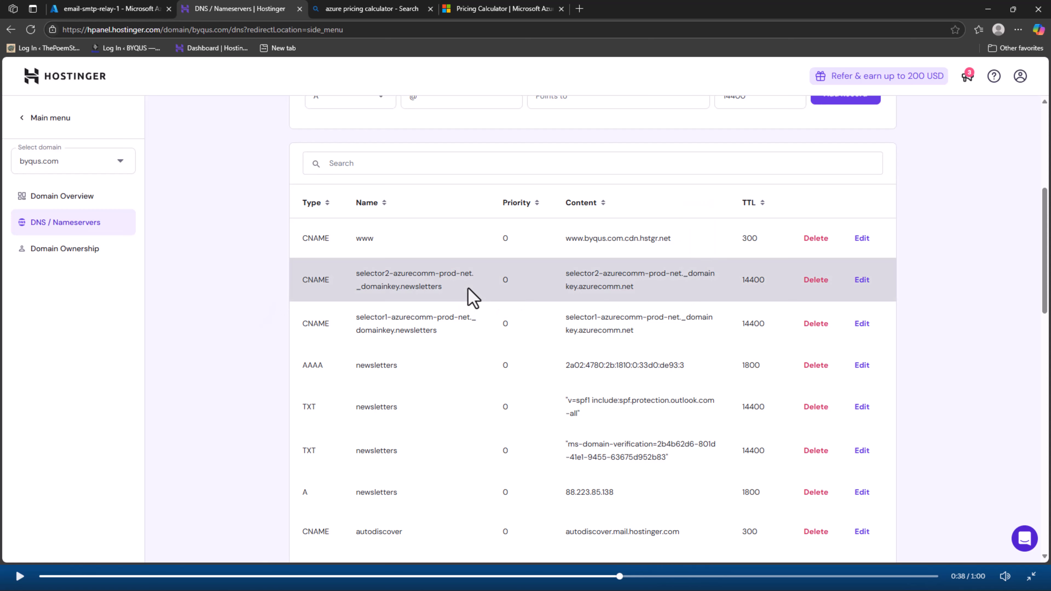
{"action": "left_click_drag", "start_coordinate": [469, 297], "coordinate": [339, 290]}
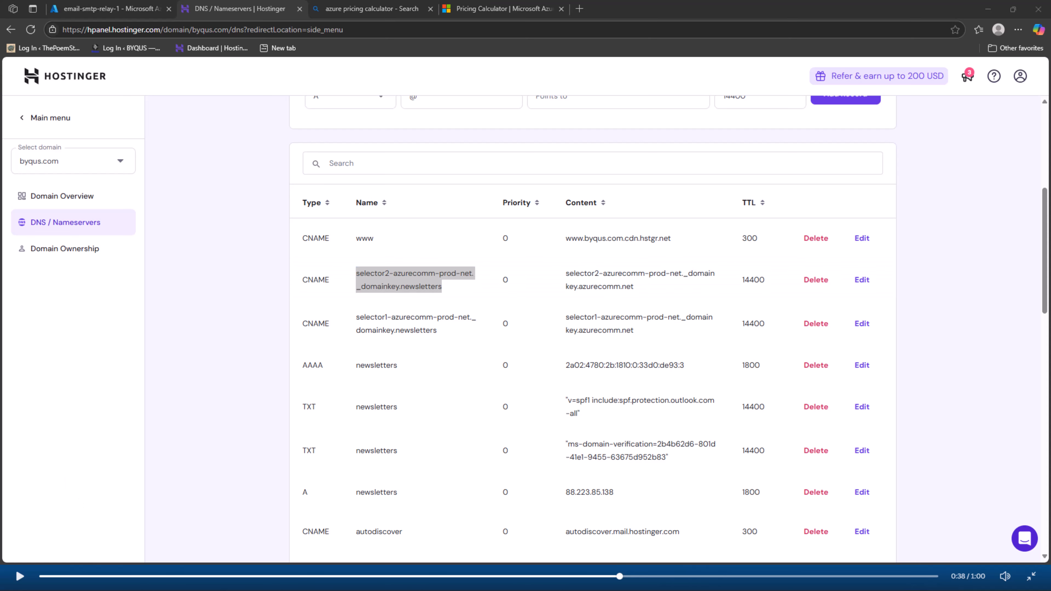
{"action": "type", "text": "selector2-azurecomm-prod-net._domainkey.newsletters"}
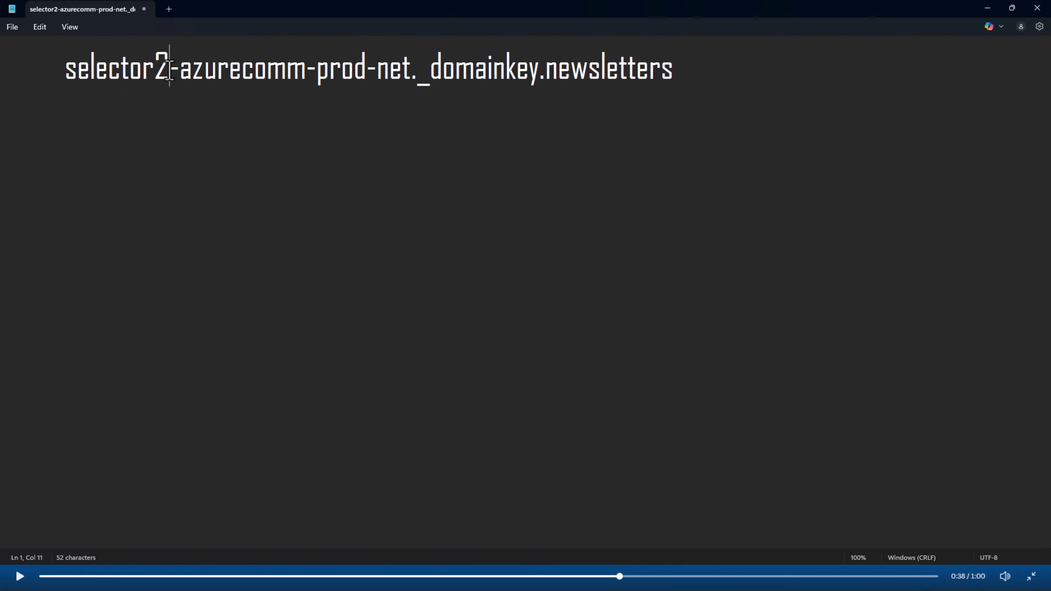
Edit the name to selector1-azurecomm-prod-net._domainkey and note it stands good for the main domain
{"action": "key", "text": "BackSpace"}
{"action": "type", "text": "1"}
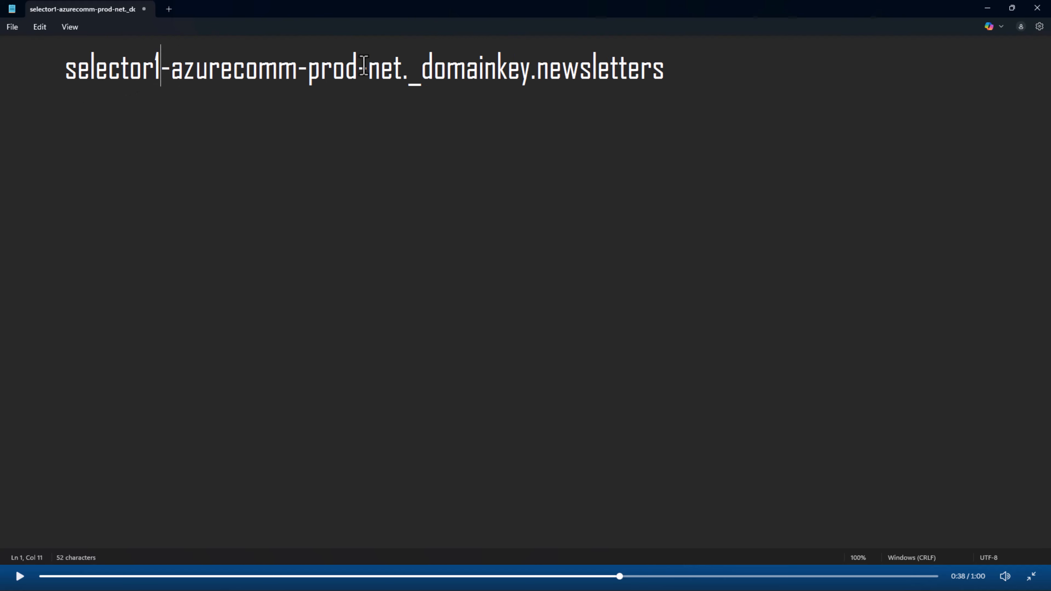
{"action": "left_click_drag", "start_coordinate": [534, 74], "coordinate": [681, 65]}
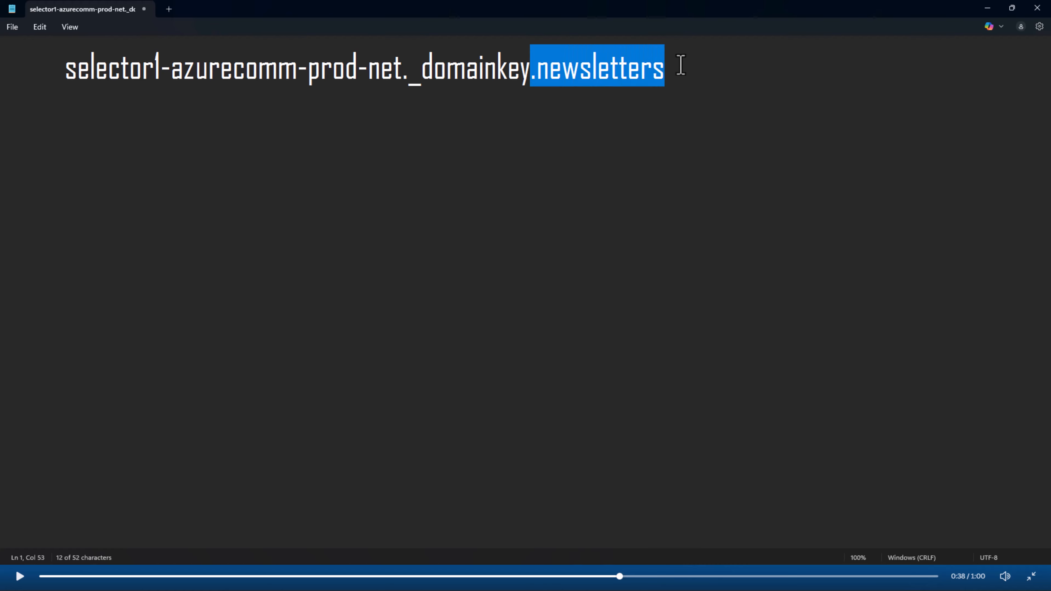
{"action": "key", "text": "BackSpace"}
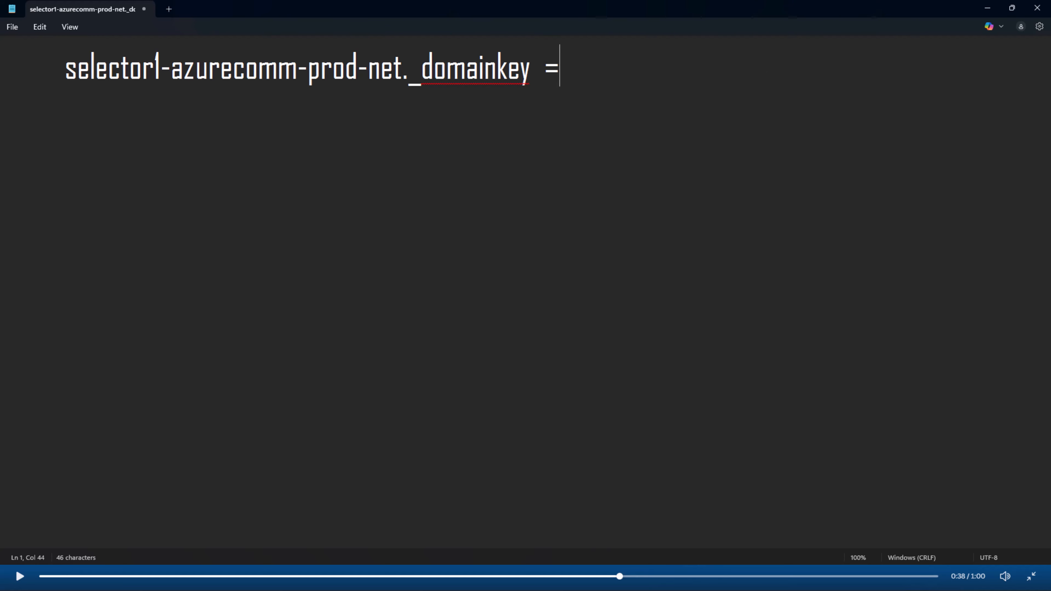
{"action": "type", "text": "Stand"}
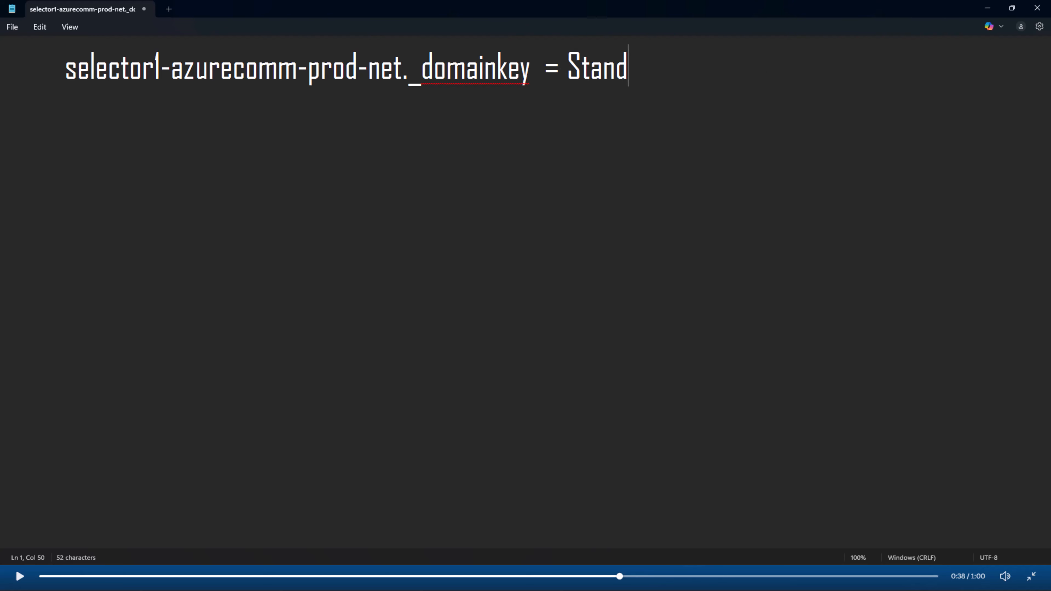
{"action": "type", "text": "s goodfor"}
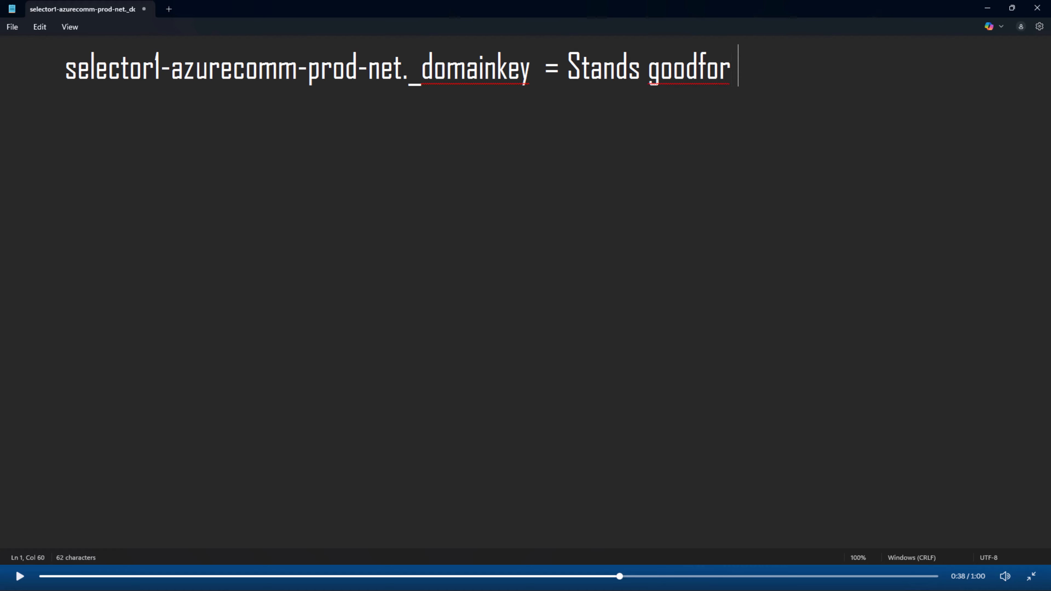
{"action": "key", "text": "BackSpace"}
{"action": "key", "text": "BackSpace"}
{"action": "key", "text": "BackSpace"}
{"action": "key", "text": "BackSpace"}
{"action": "type", "text": "for main domain."}
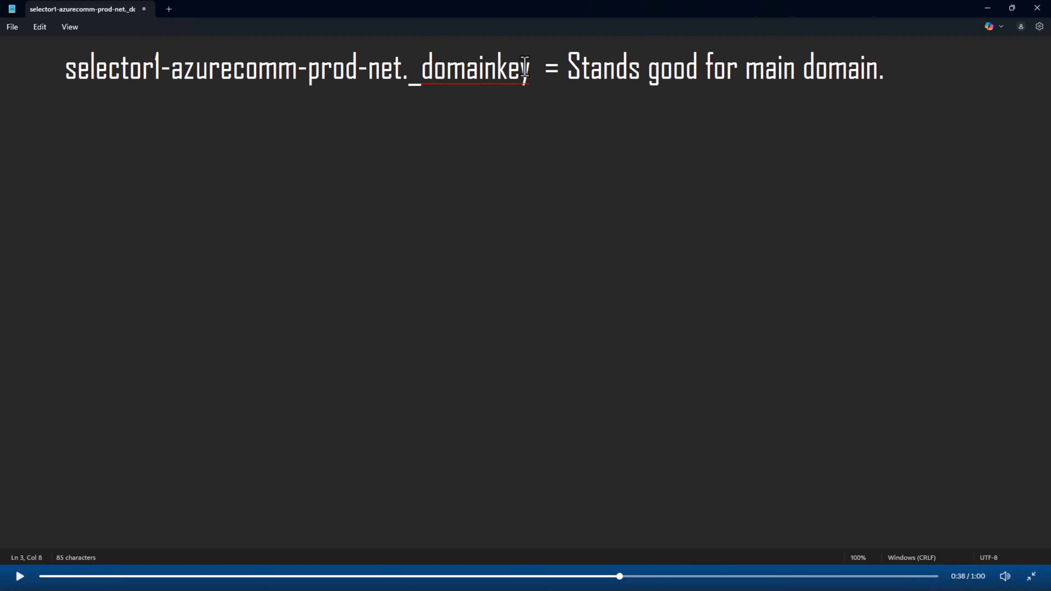
Add a second line with the .newsletters record name, noted as good for the subdomain
{"action": "left_click_drag", "start_coordinate": [63, 69], "coordinate": [529, 73]}
{"action": "key", "text": "ctrl+c"}
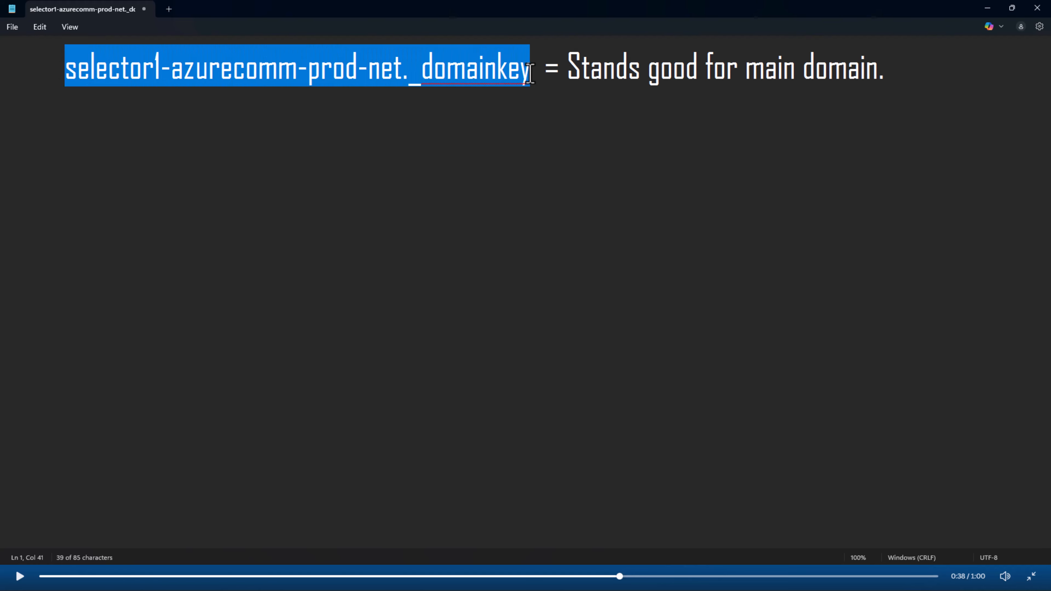
{"action": "left_click", "coordinate": [126, 114]}
{"action": "key", "text": "Return"}
{"action": "key", "text": "ctrl+v"}
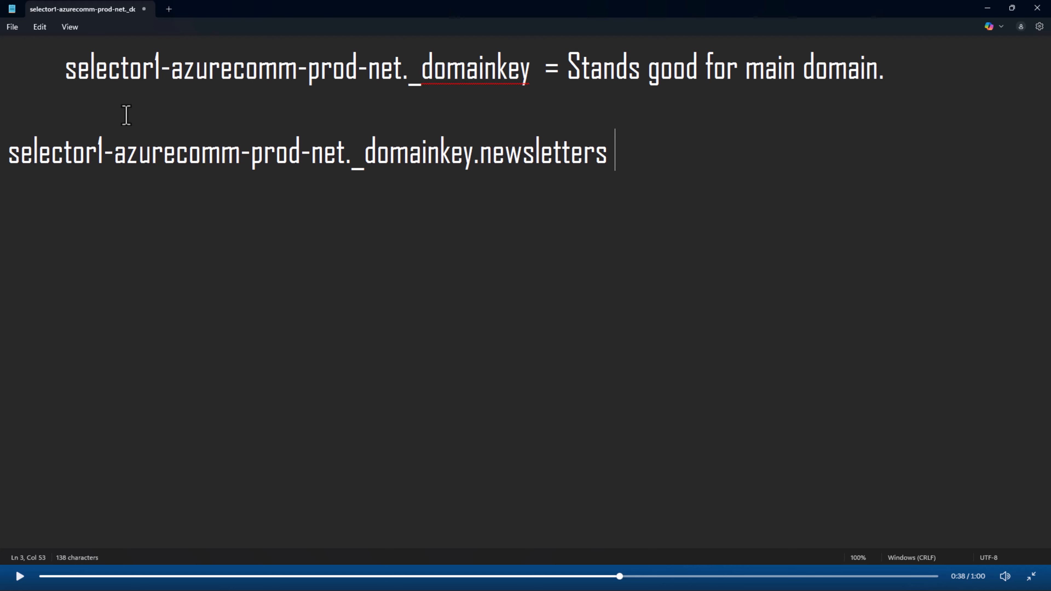
{"action": "type", "text": "Stand"}
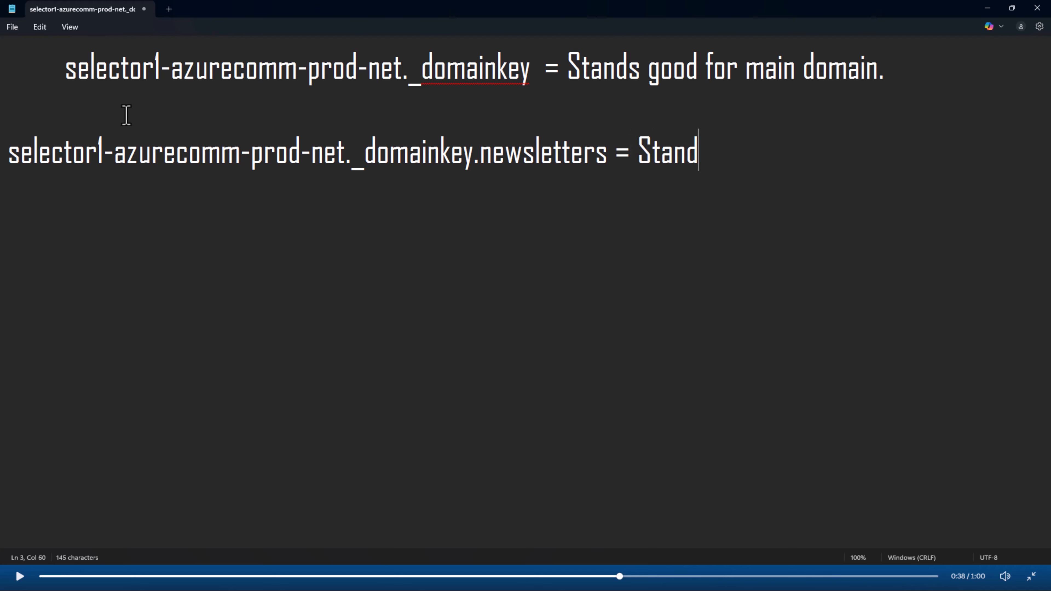
{"action": "type", "text": "s good fo"}
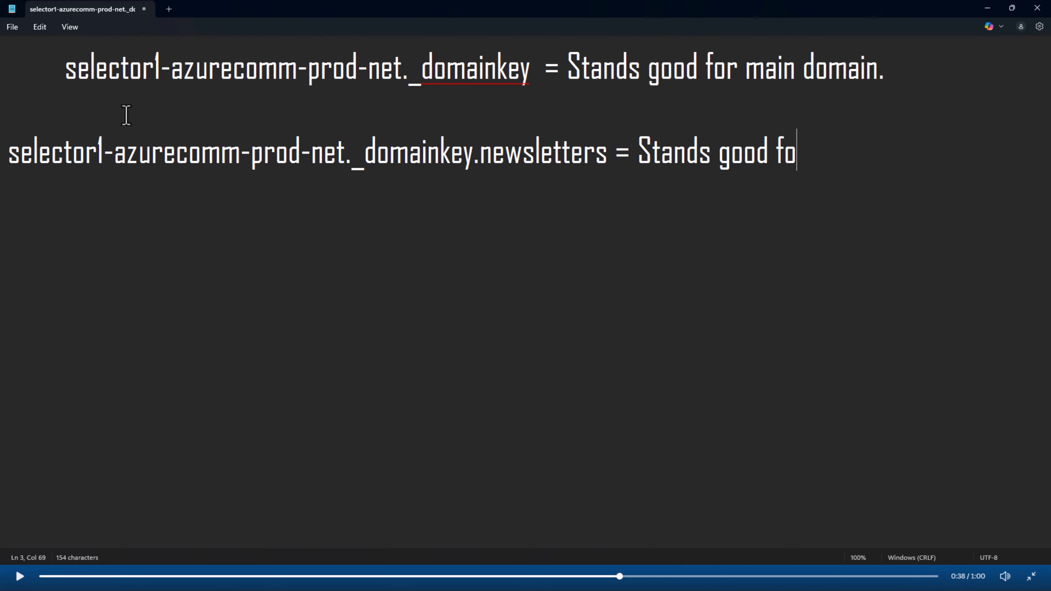
{"action": "type", "text": "r Subdomain"}
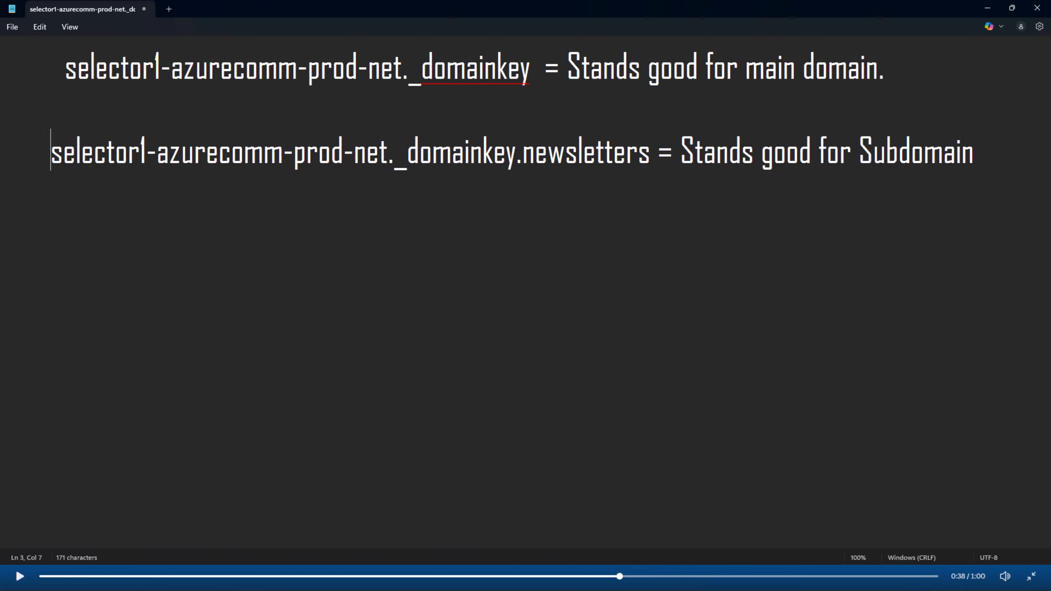
{"action": "left_click_drag", "start_coordinate": [665, 161], "coordinate": [457, 158]}
{"action": "left_click", "coordinate": [526, 177]}
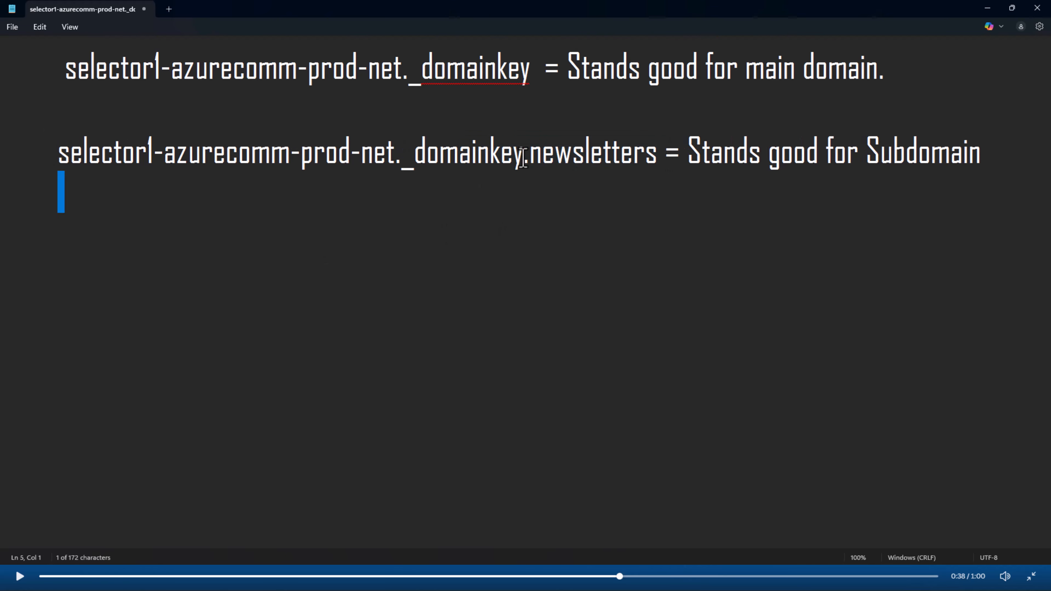
{"action": "left_click_drag", "start_coordinate": [530, 158], "coordinate": [658, 165]}
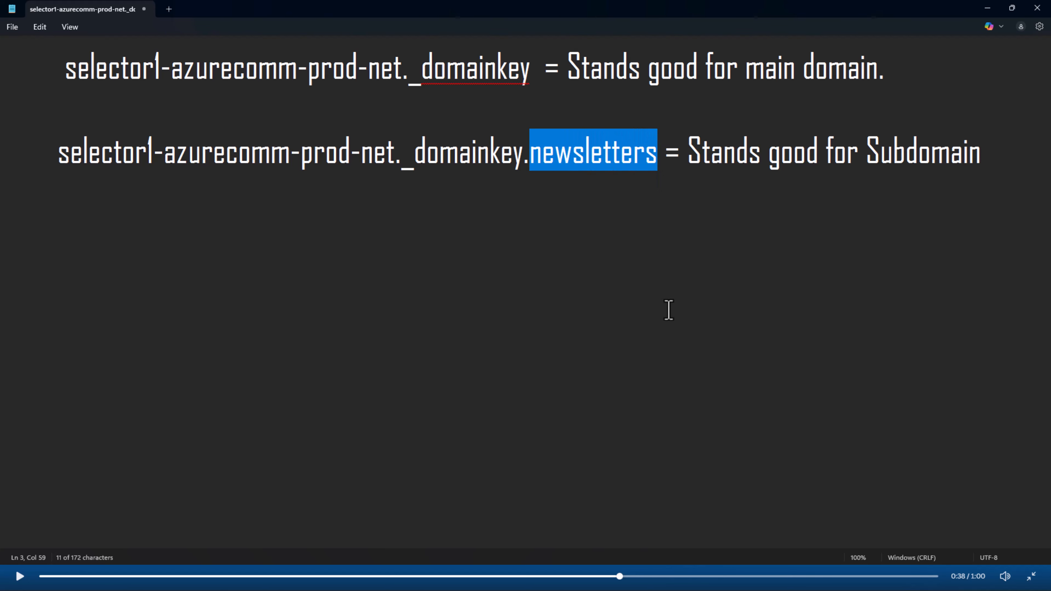
{"action": "left_click", "coordinate": [523, 169]}
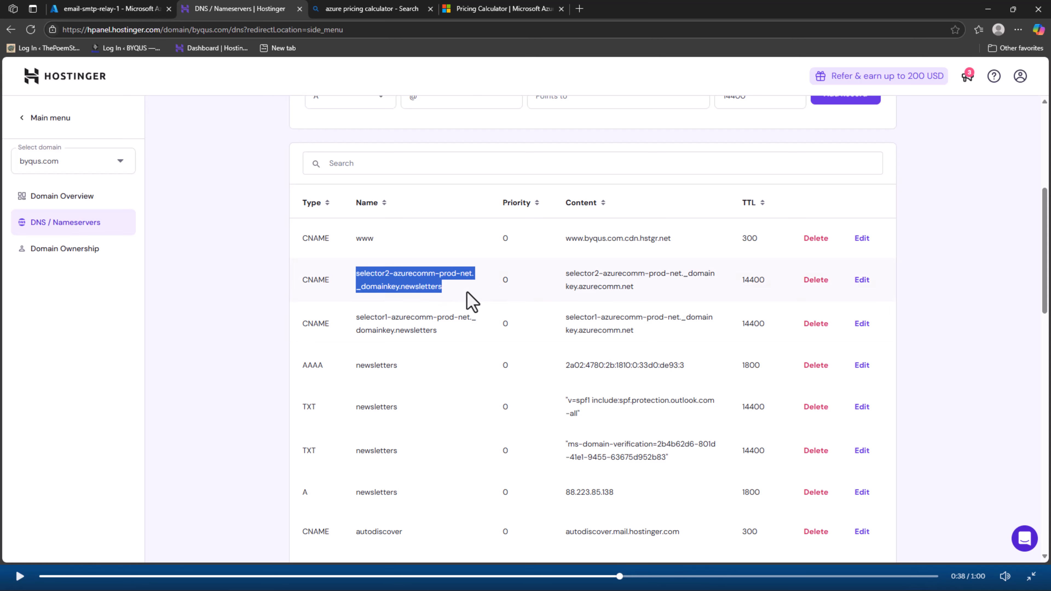
Inspect the selector2 CNAME record's name and content value in the Hostinger DNS table
{"action": "left_click", "coordinate": [469, 298]}
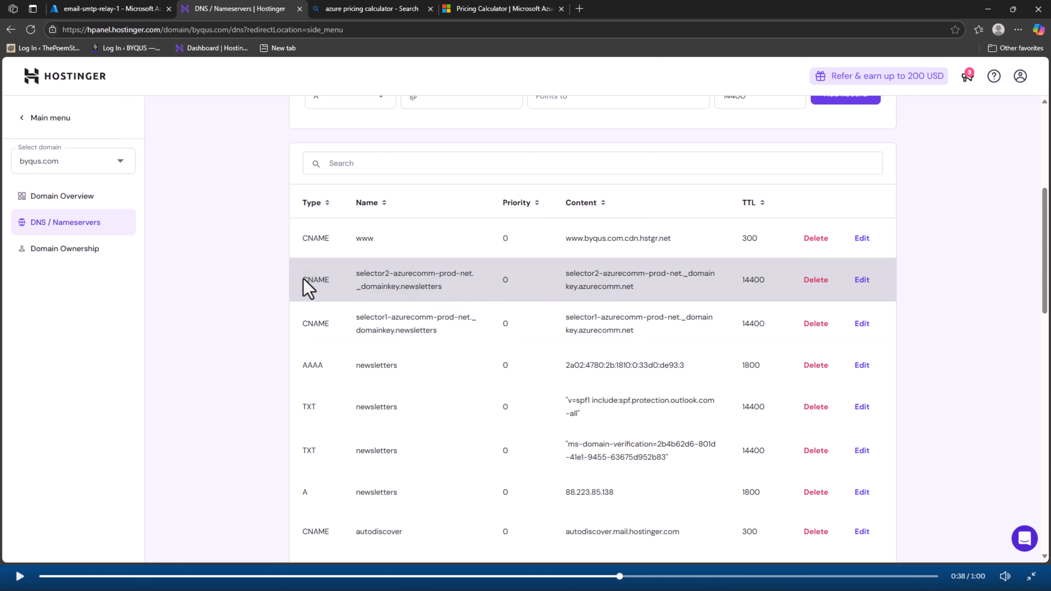
{"action": "left_click_drag", "start_coordinate": [308, 287], "coordinate": [363, 288]}
{"action": "scroll", "coordinate": [379, 329], "scroll_direction": "up", "scroll_amount": 2}
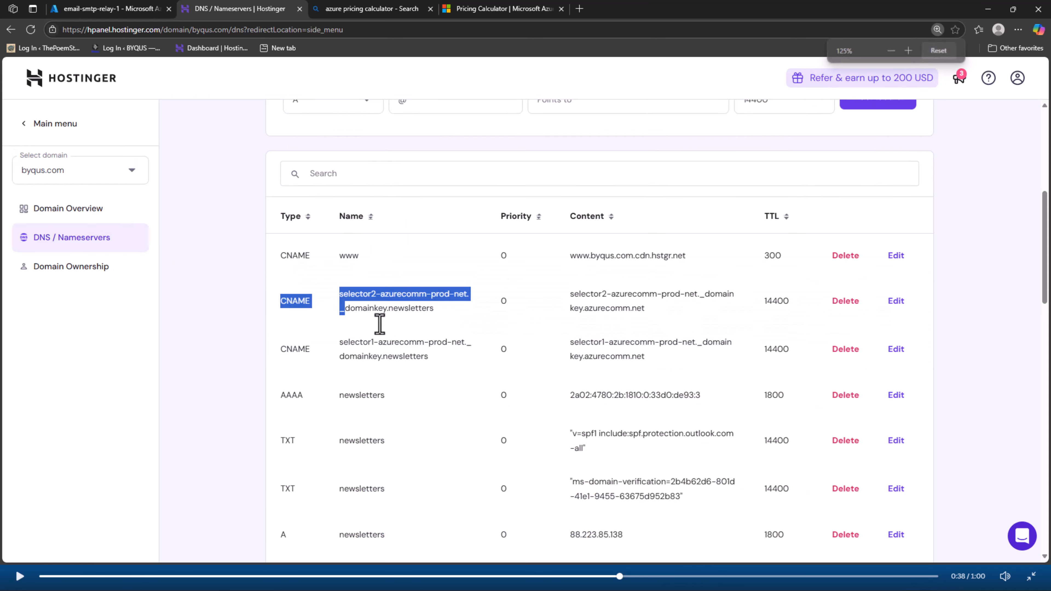
{"action": "scroll", "coordinate": [380, 324], "scroll_direction": "up", "scroll_amount": 1}
{"action": "scroll", "coordinate": [380, 324], "scroll_direction": "down", "scroll_amount": 1}
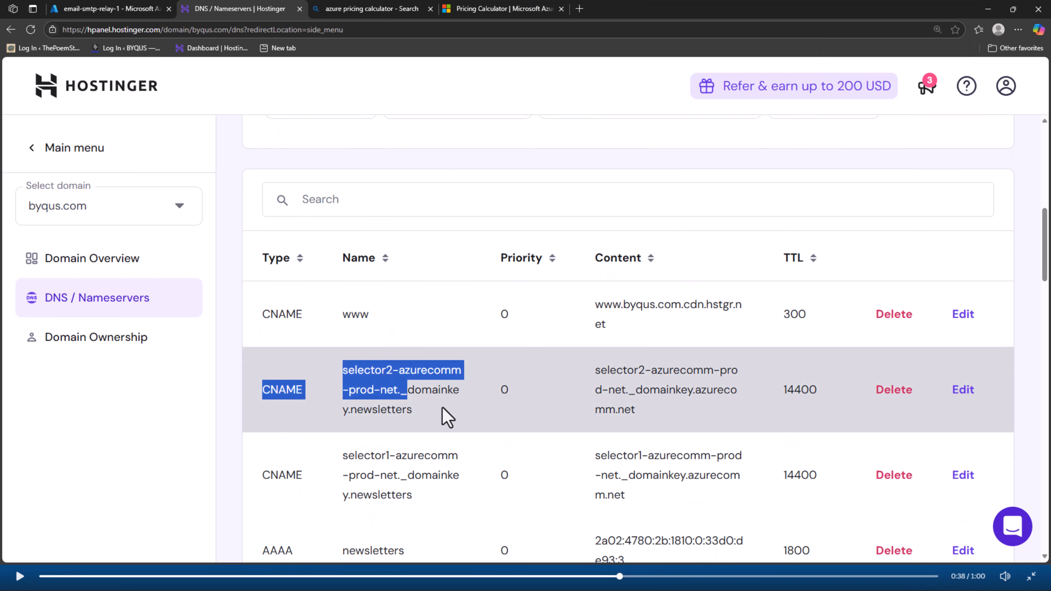
{"action": "left_click", "coordinate": [443, 407]}
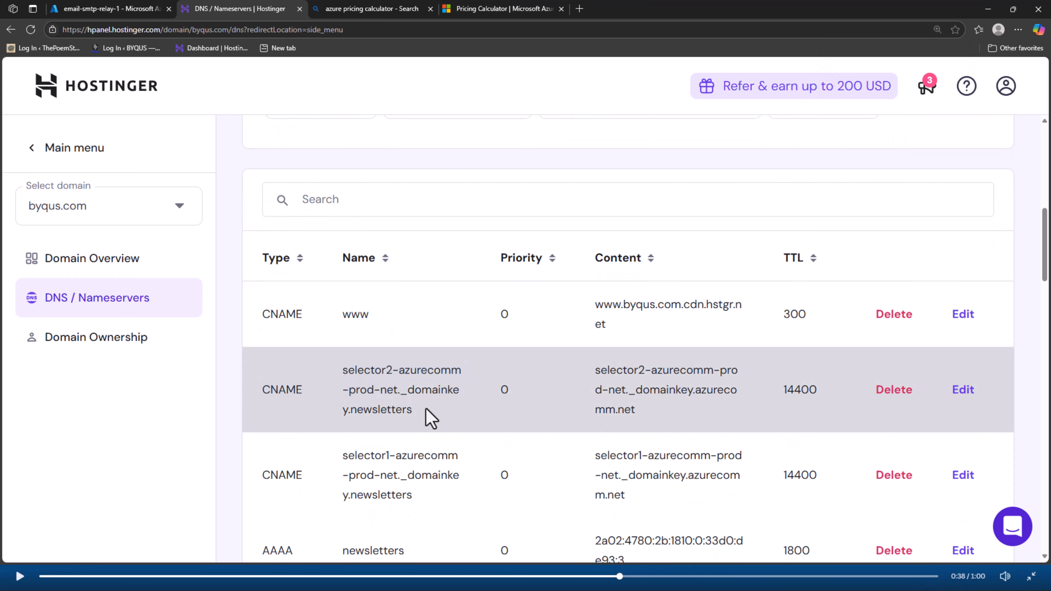
{"action": "left_click_drag", "start_coordinate": [426, 408], "coordinate": [340, 372]}
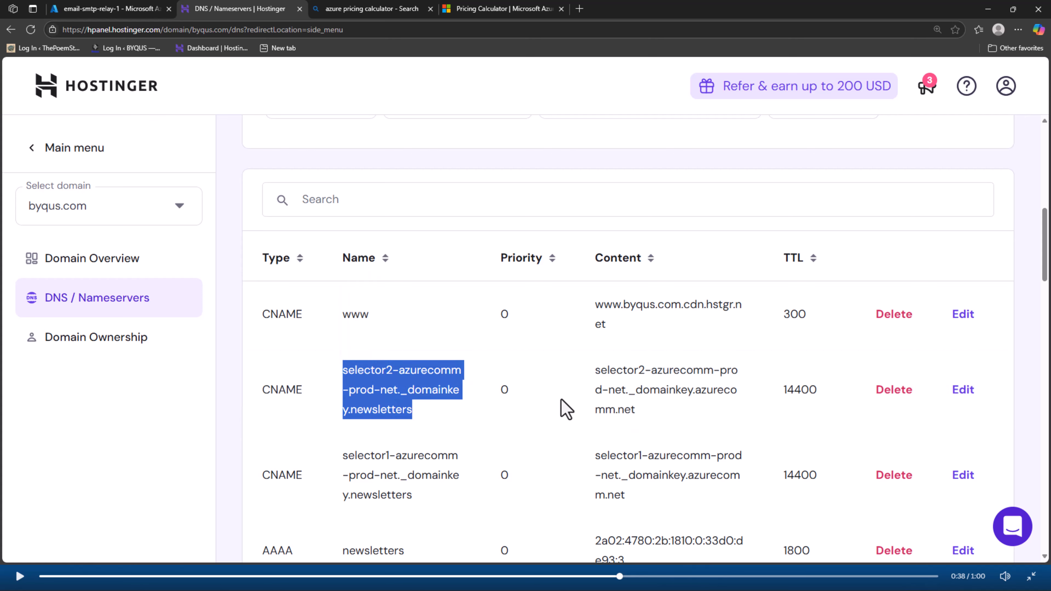
{"action": "left_click_drag", "start_coordinate": [600, 370], "coordinate": [745, 417]}
{"action": "left_click", "coordinate": [428, 389]}
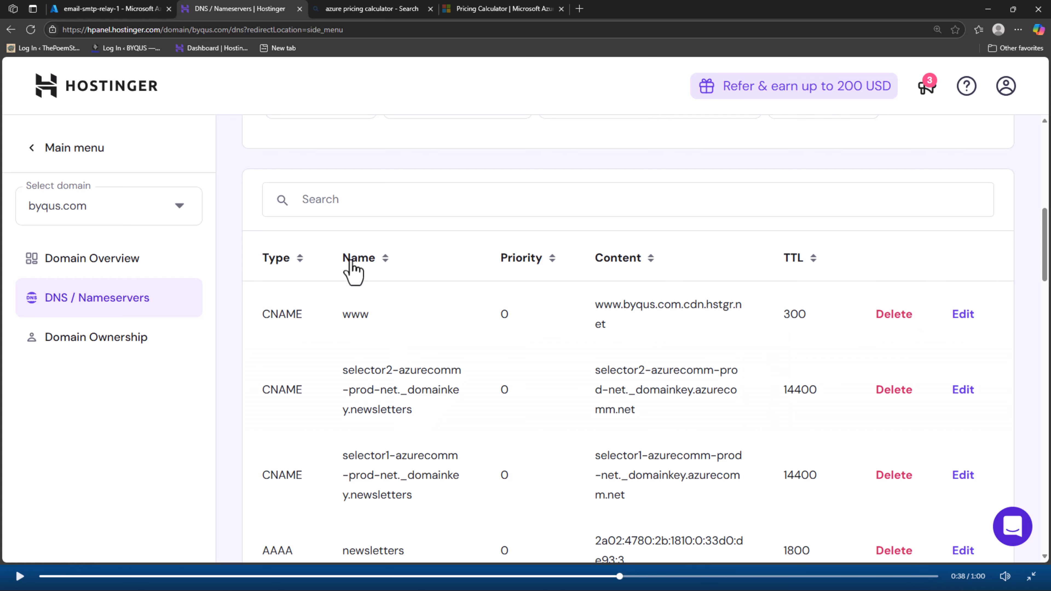
Check the selector2 and selector1 DKIM record names, then return to the Azure portal
{"action": "left_click_drag", "start_coordinate": [340, 370], "coordinate": [441, 408]}
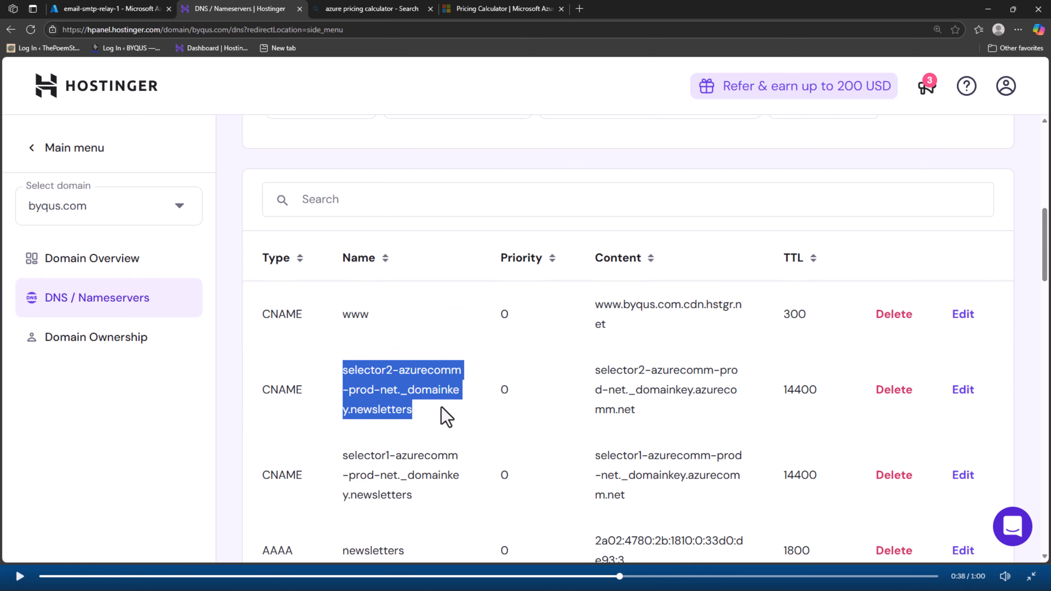
{"action": "scroll", "coordinate": [446, 416], "scroll_direction": "down", "scroll_amount": 1}
{"action": "left_click", "coordinate": [347, 407]}
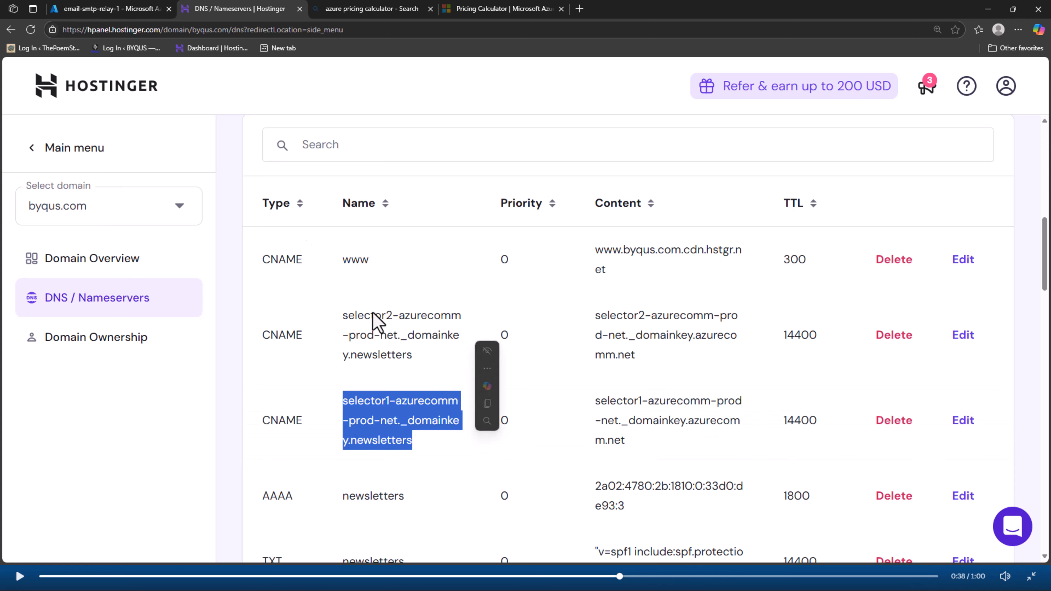
{"action": "left_click", "coordinate": [114, 8]}
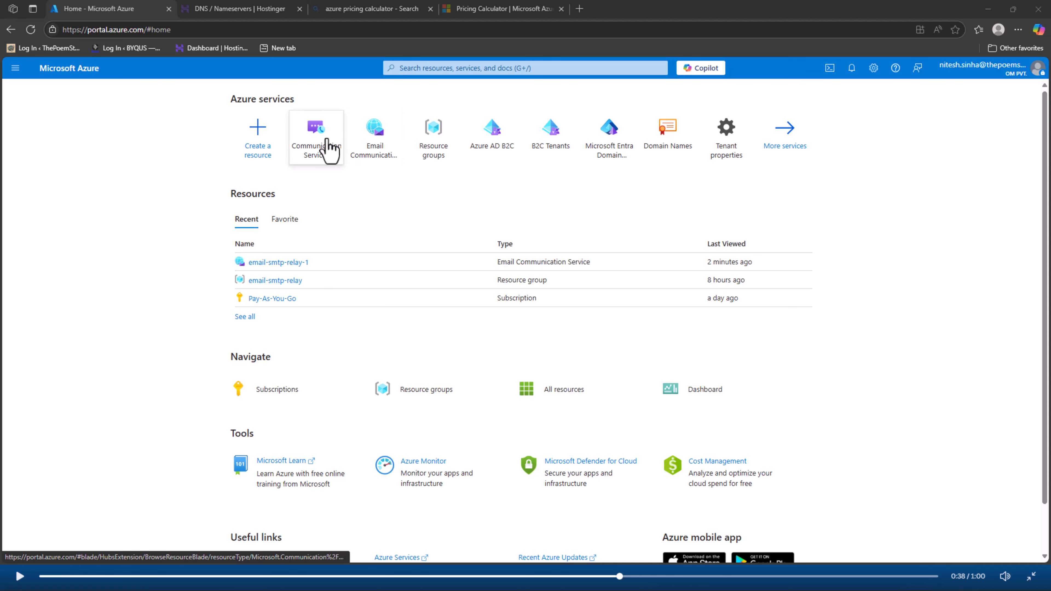
Find Communication Services through the portal search and start creating a new resource
{"action": "left_click", "coordinate": [329, 149]}
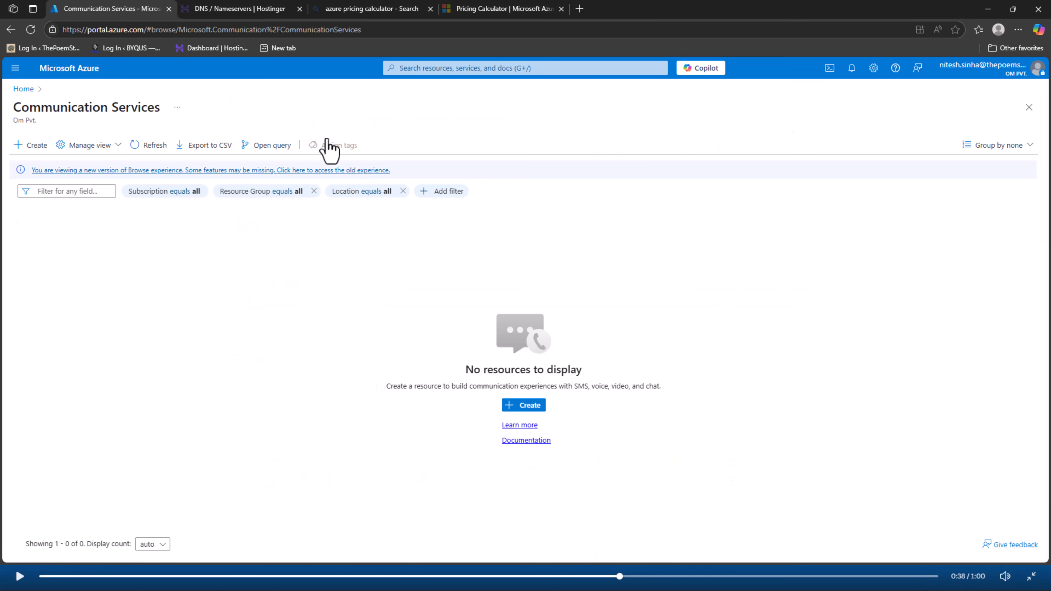
{"action": "triple_click", "coordinate": [35, 109]}
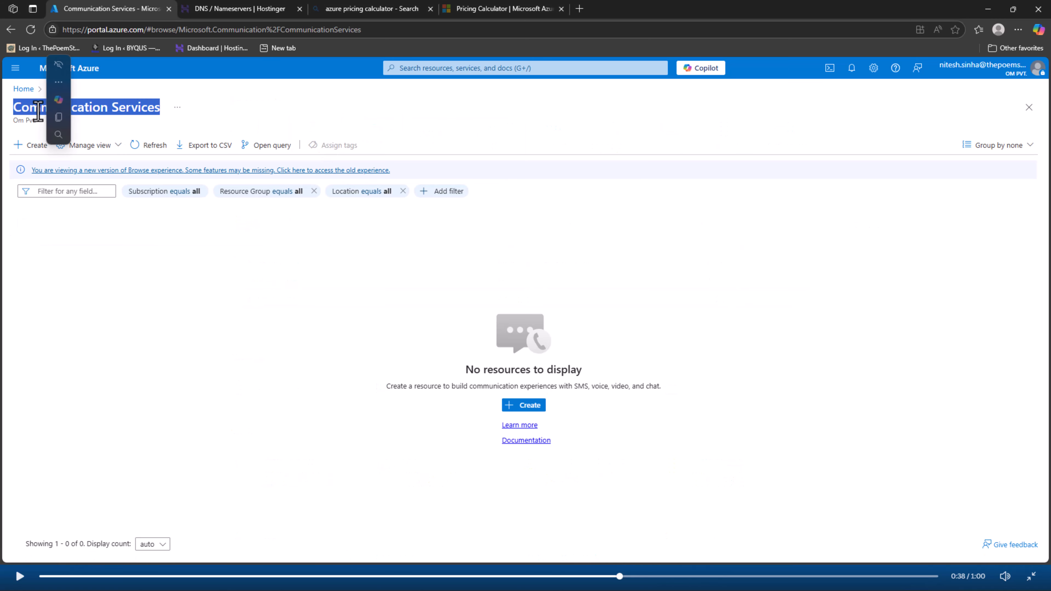
{"action": "left_click", "coordinate": [430, 68]}
{"action": "type", "text": "Co"}
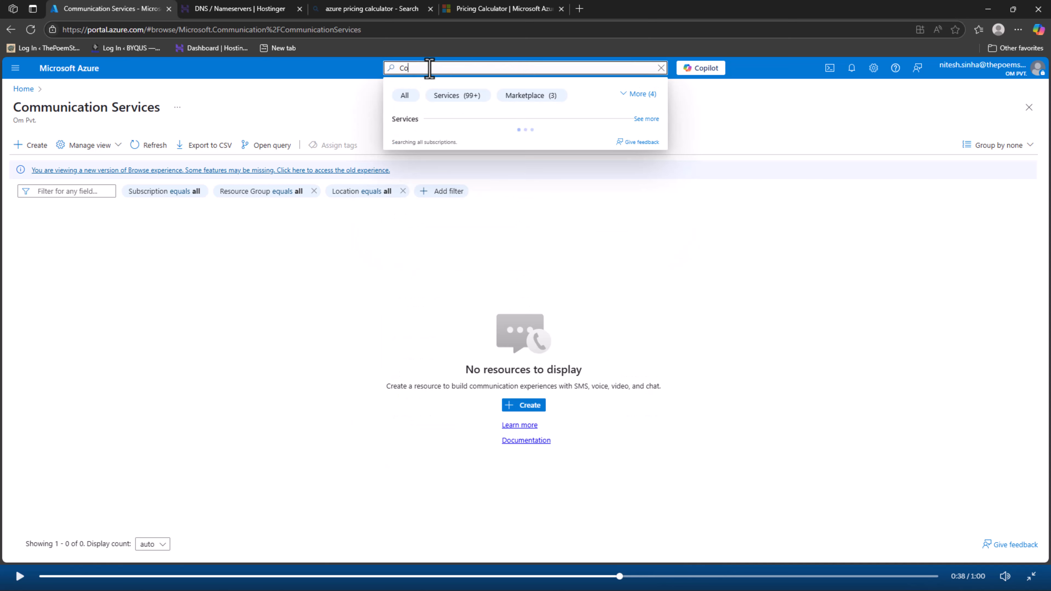
{"action": "type", "text": "mmunicat"}
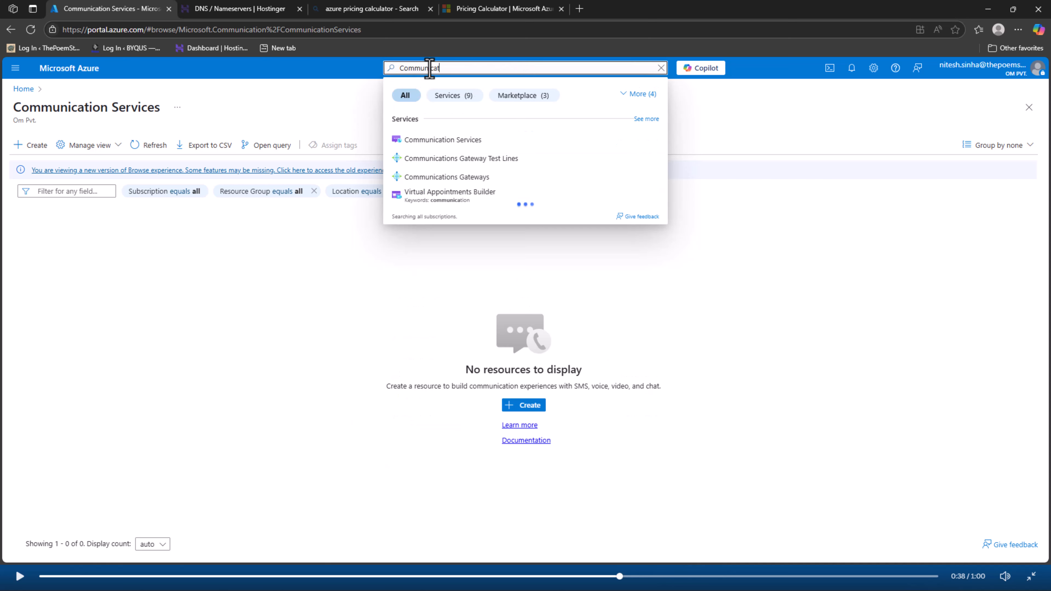
{"action": "type", "text": "ion Ser"}
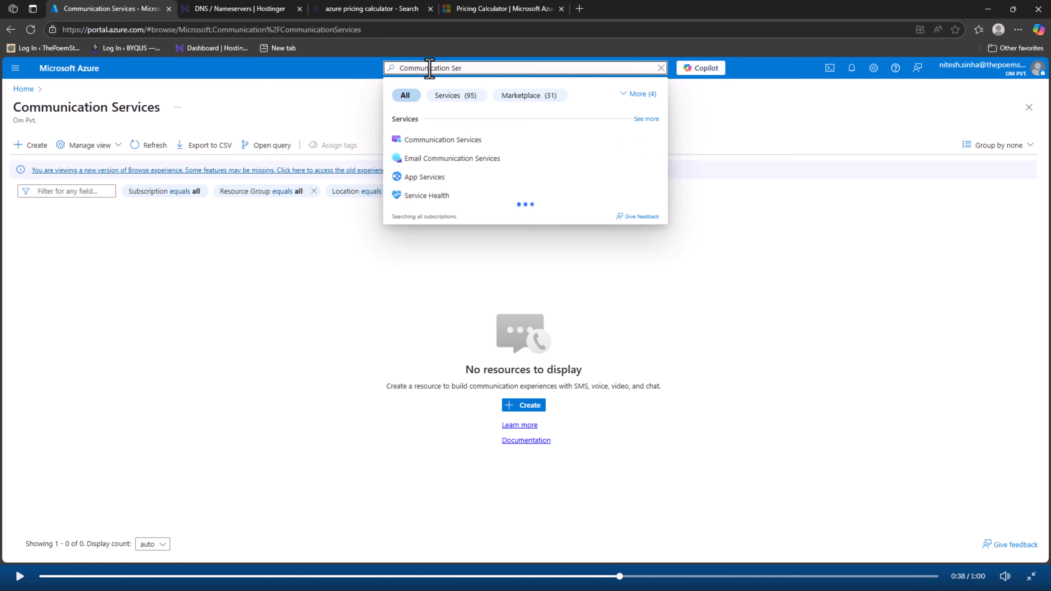
{"action": "left_click", "coordinate": [429, 143]}
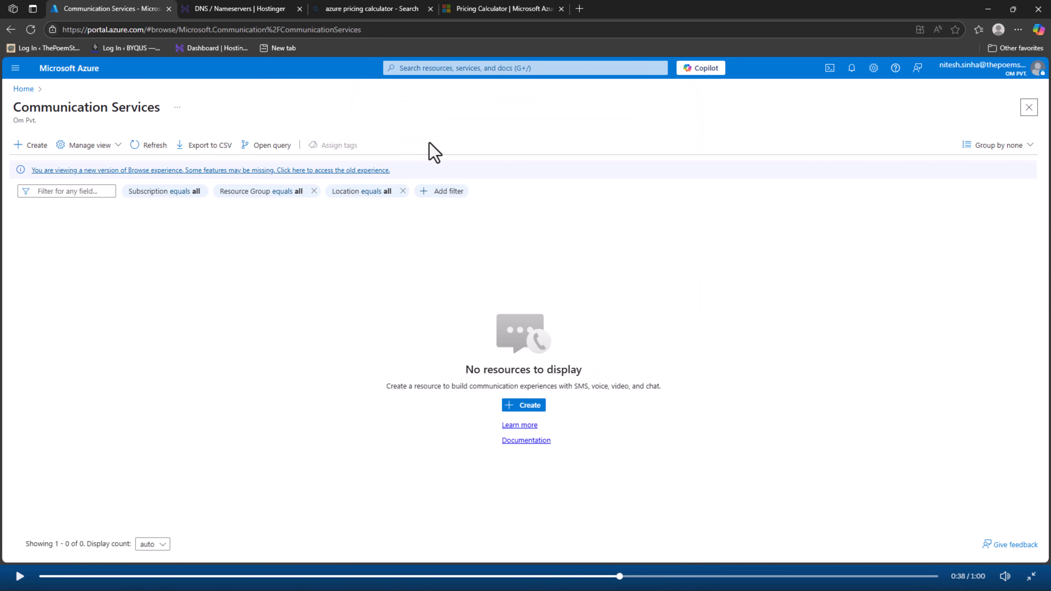
{"action": "left_click", "coordinate": [517, 406]}
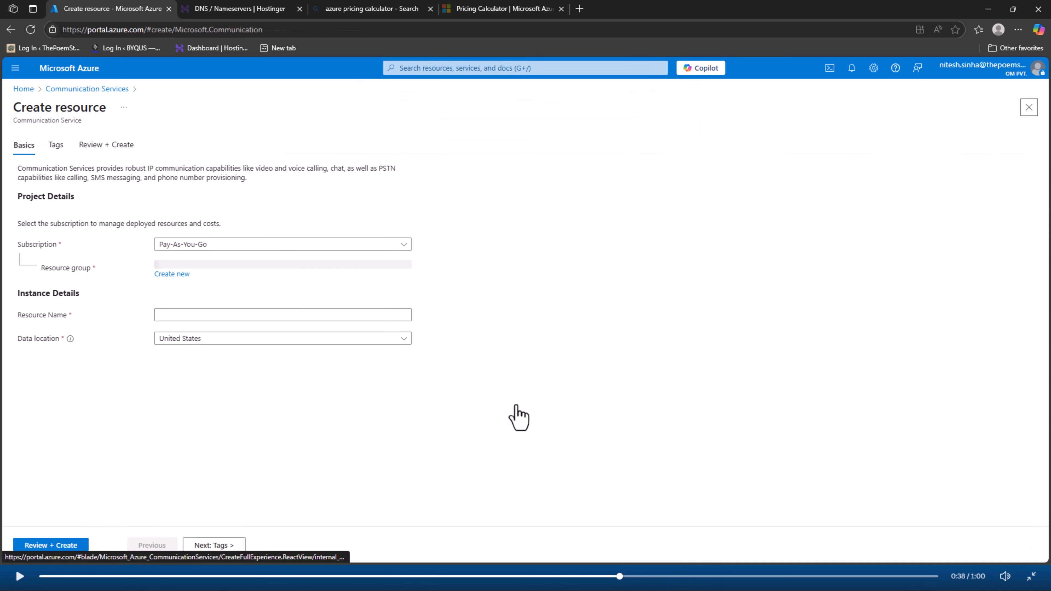
Choose Pay-As-You-Go, group email-smtp-relay, name newsletter-Service and data location India
{"action": "left_click", "coordinate": [225, 245]}
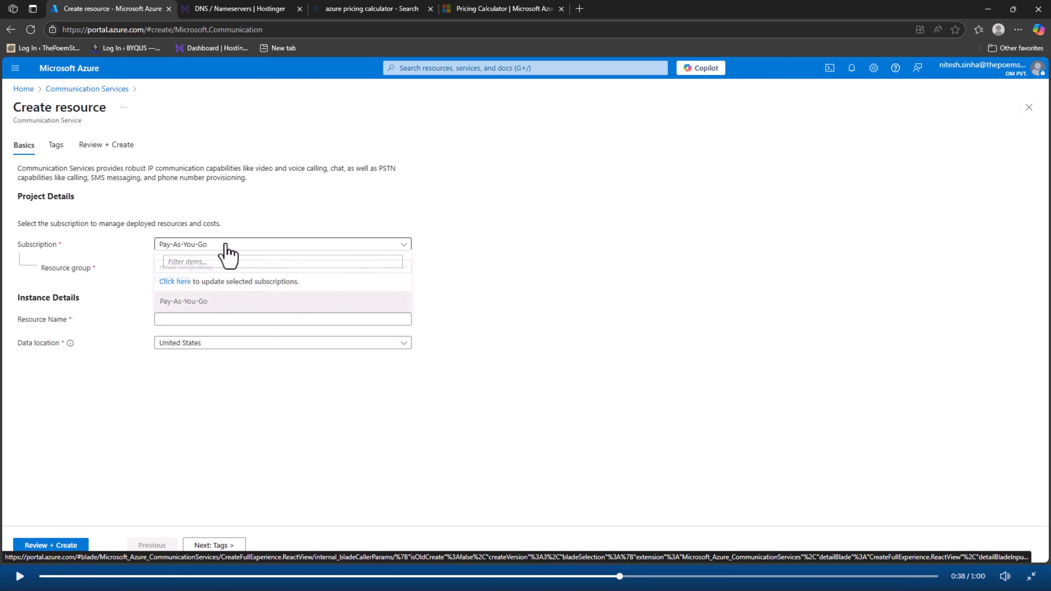
{"action": "left_click", "coordinate": [230, 301]}
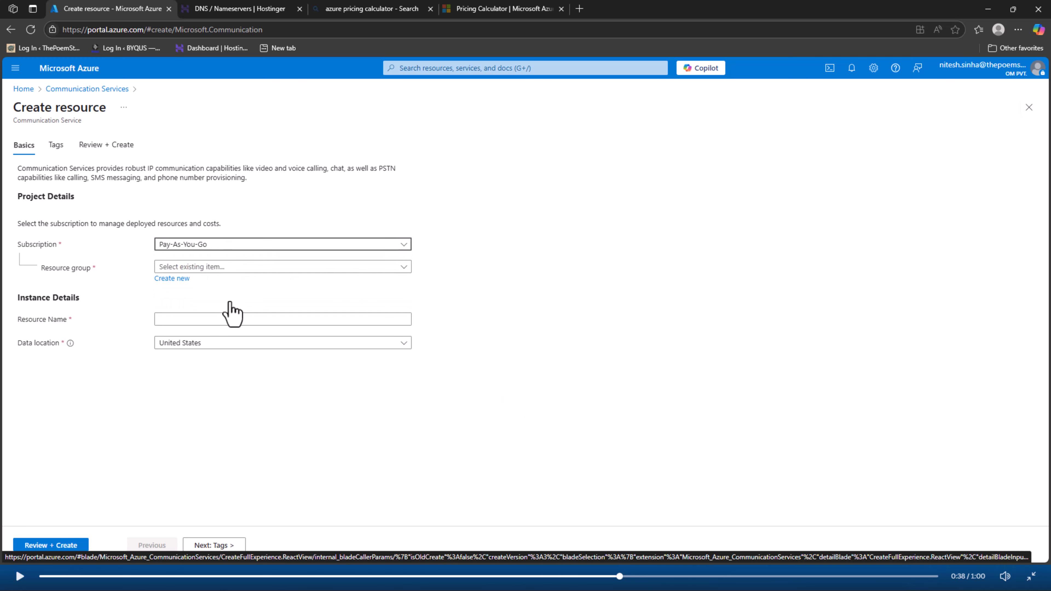
{"action": "left_click", "coordinate": [272, 268]}
{"action": "left_click", "coordinate": [249, 305]}
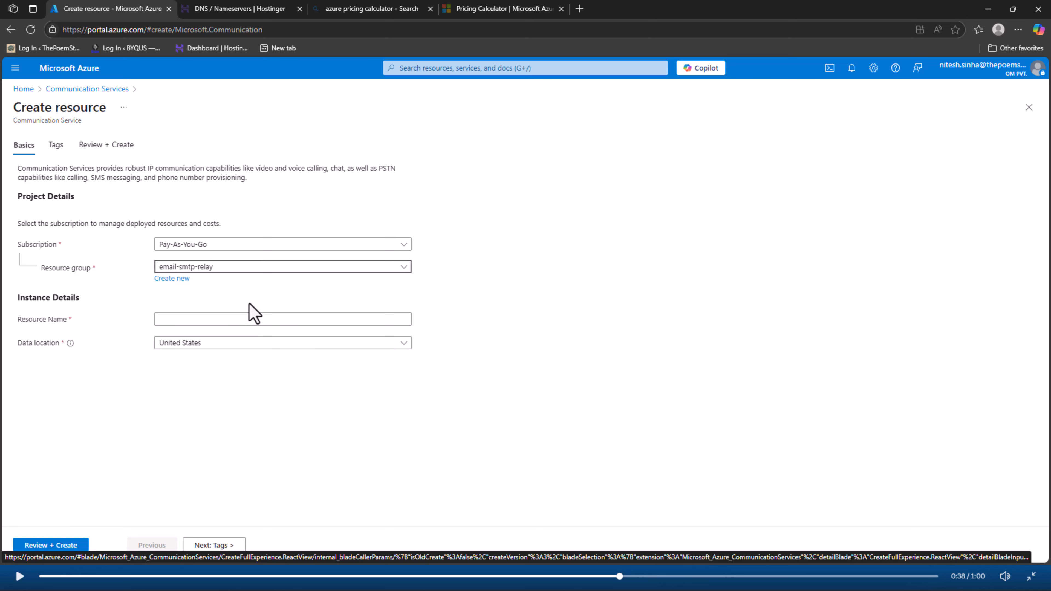
{"action": "left_click", "coordinate": [183, 321]}
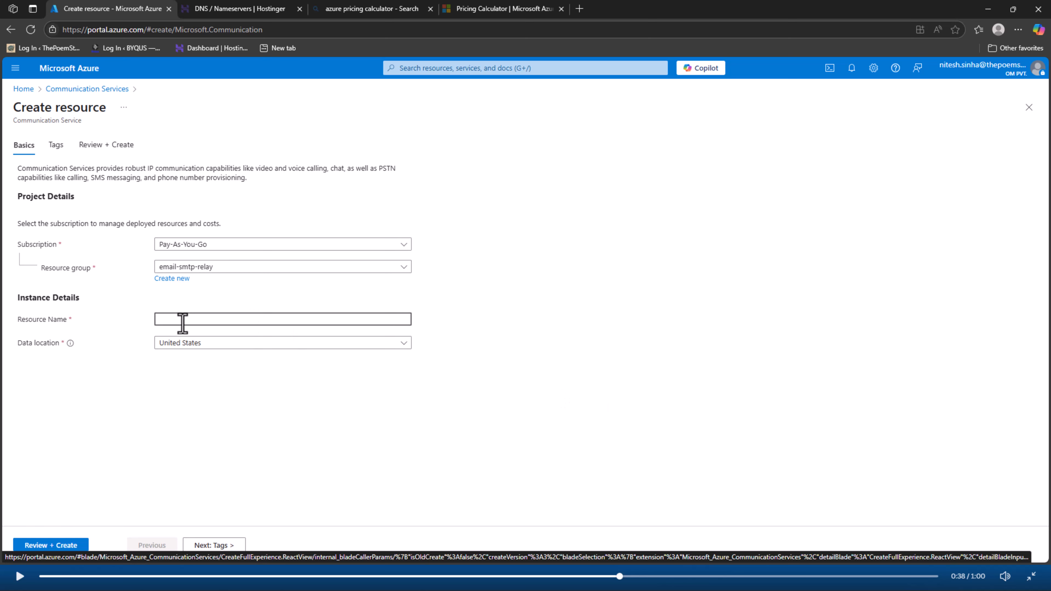
{"action": "type", "text": "newsletter-Service"}
{"action": "left_click", "coordinate": [193, 346]}
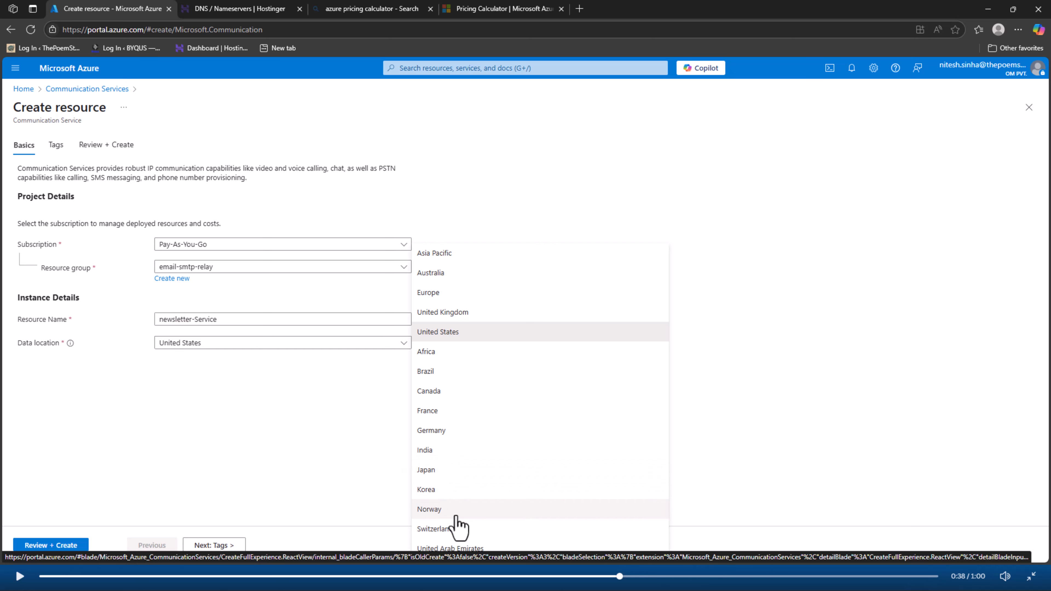
{"action": "left_click", "coordinate": [441, 451]}
Review and create newsletter-Service, then open the deployed resource from the deployment details
{"action": "left_click", "coordinate": [202, 546]}
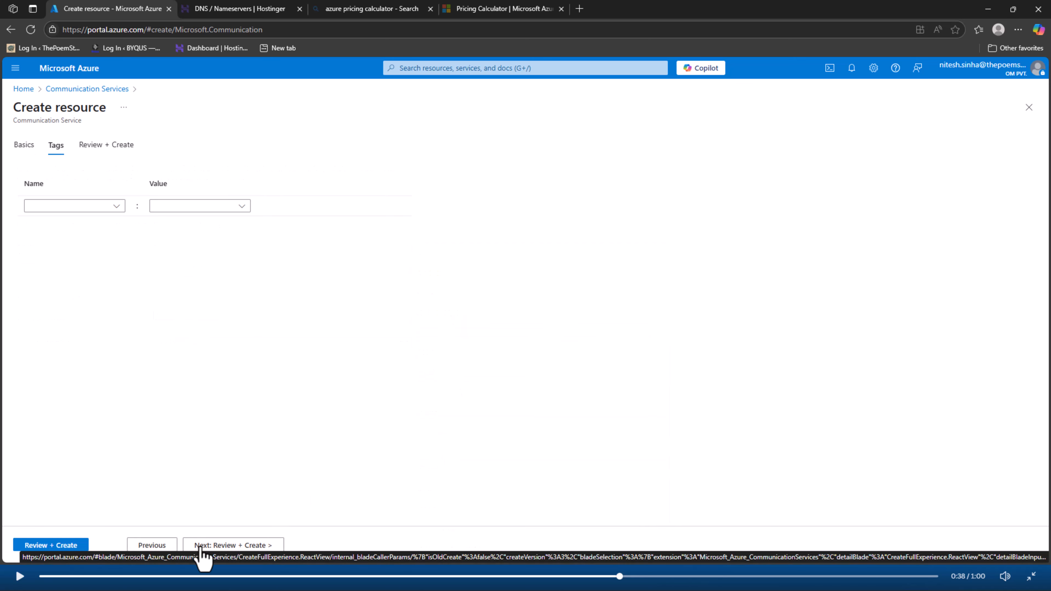
{"action": "left_click", "coordinate": [223, 547]}
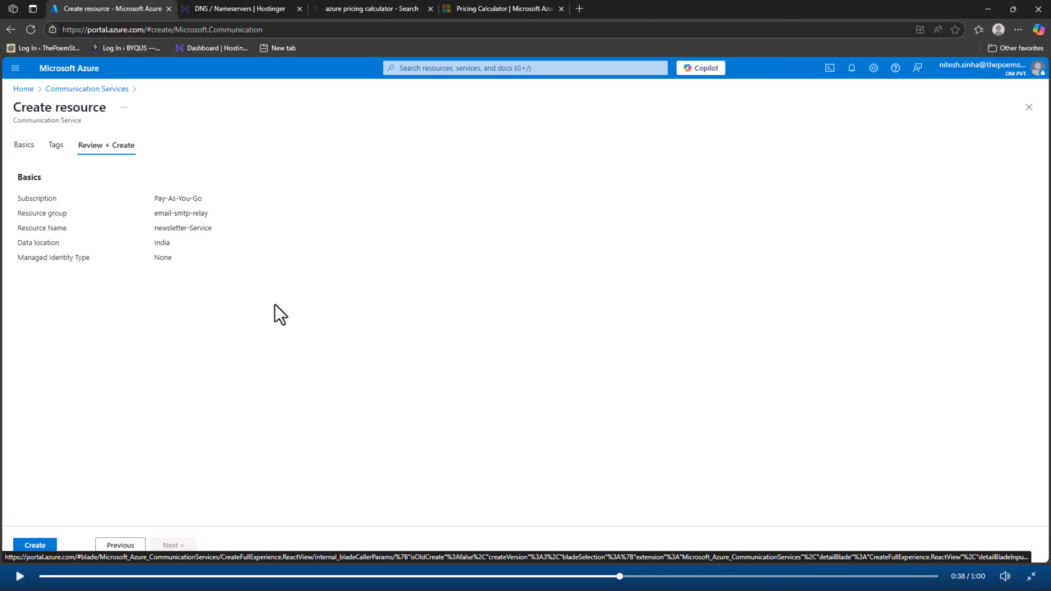
{"action": "left_click", "coordinate": [41, 546]}
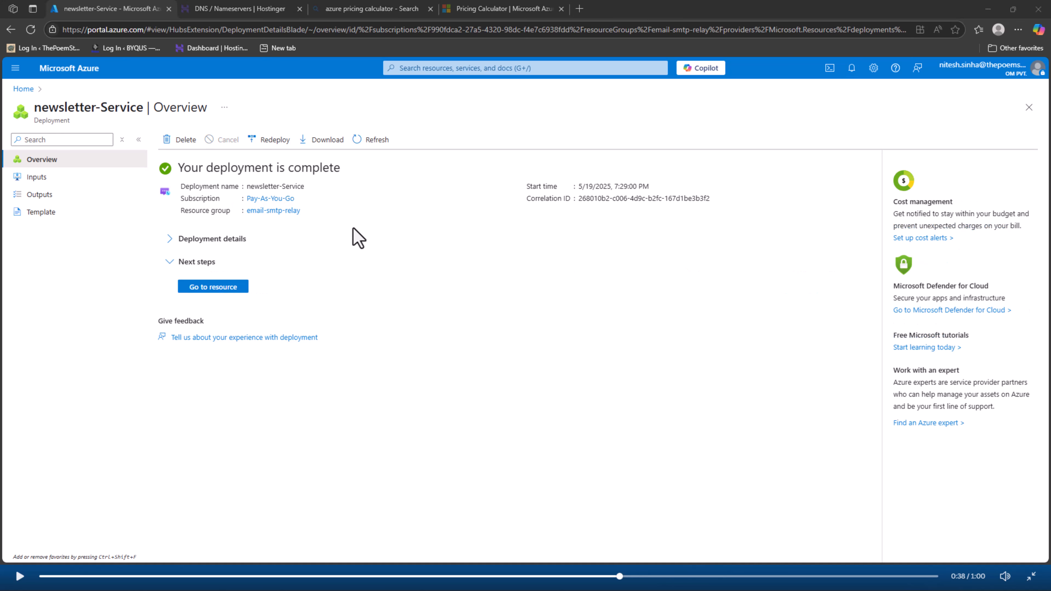
{"action": "left_click", "coordinate": [170, 241]}
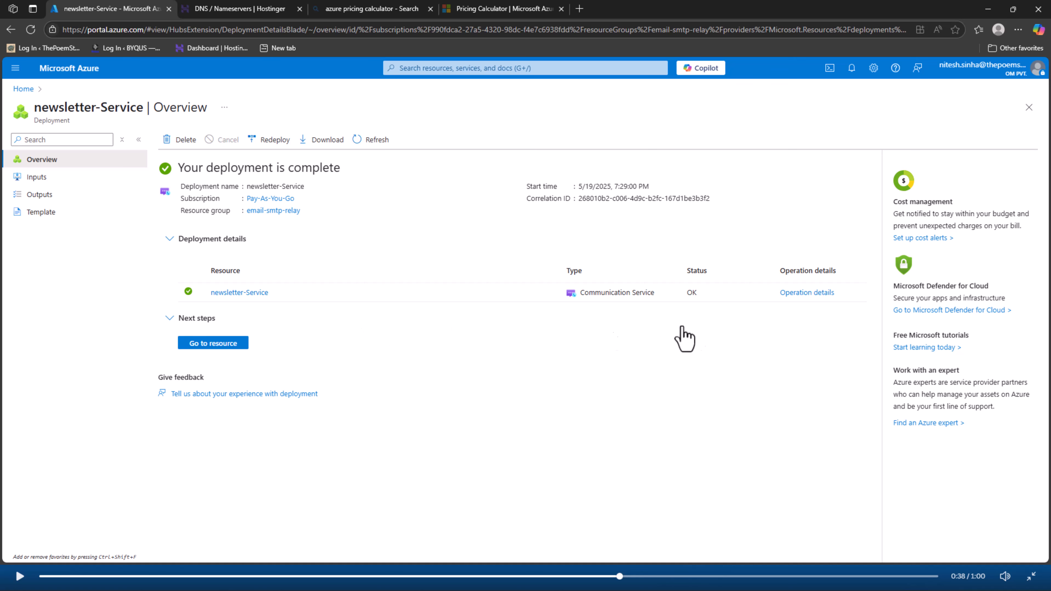
{"action": "left_click", "coordinate": [250, 293]}
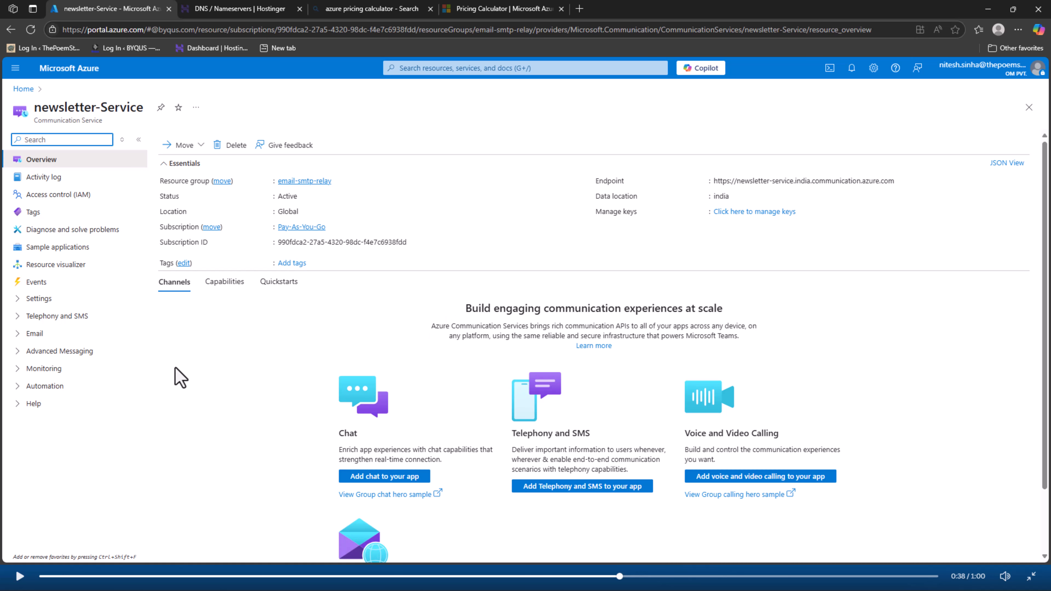
{"action": "scroll", "coordinate": [181, 377], "scroll_direction": "down", "scroll_amount": 2}
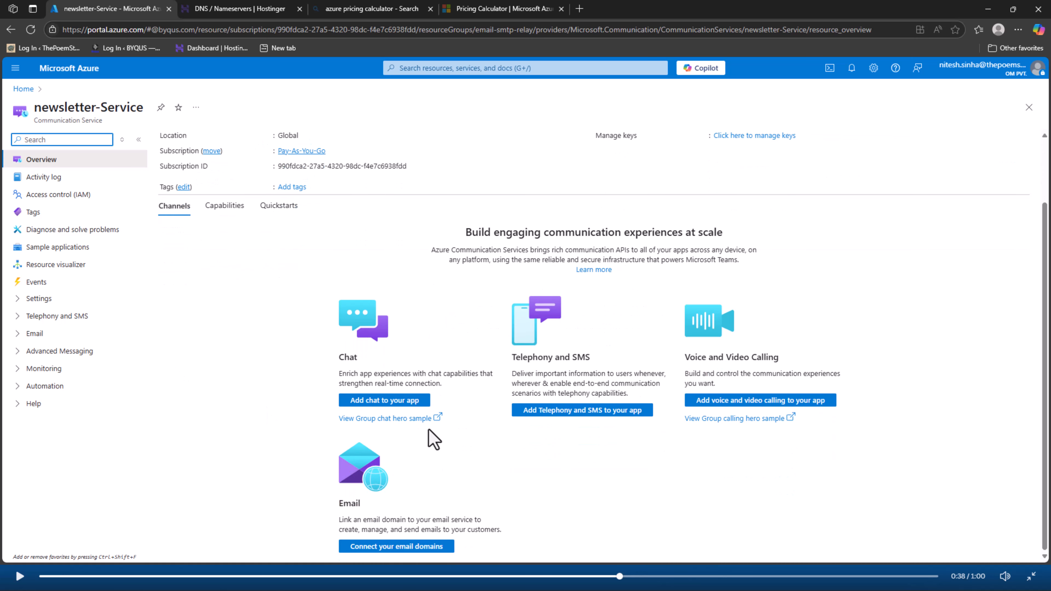
{"action": "left_click", "coordinate": [418, 547]}
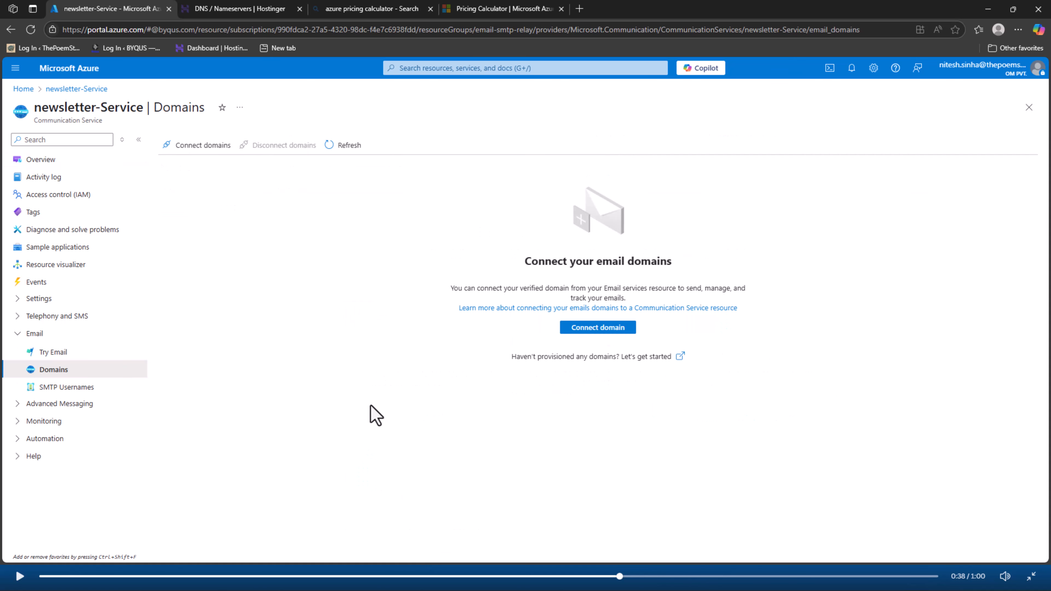
{"action": "left_click", "coordinate": [593, 328]}
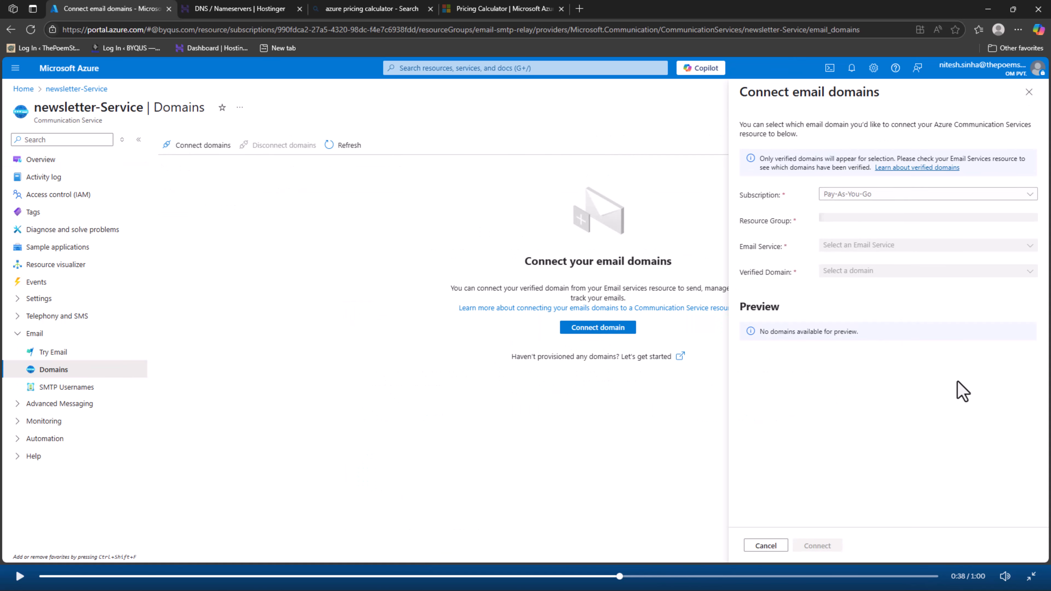
Connect newsletters.byqus.com from email-smtp-relay-1 in the email-smtp-relay group
{"action": "left_click", "coordinate": [920, 222]}
{"action": "left_click", "coordinate": [919, 260]}
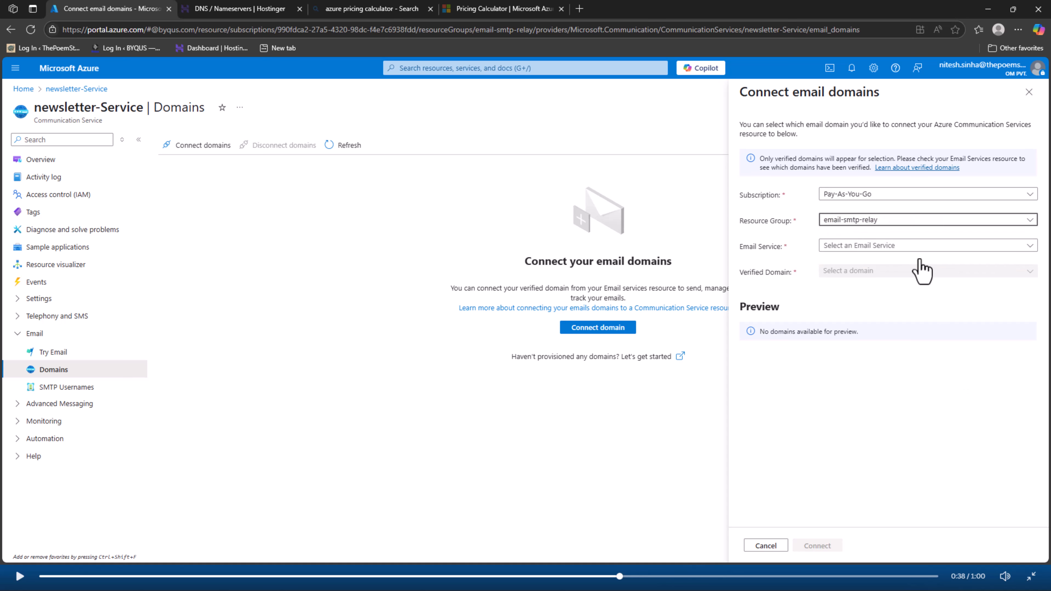
{"action": "left_click", "coordinate": [919, 245]}
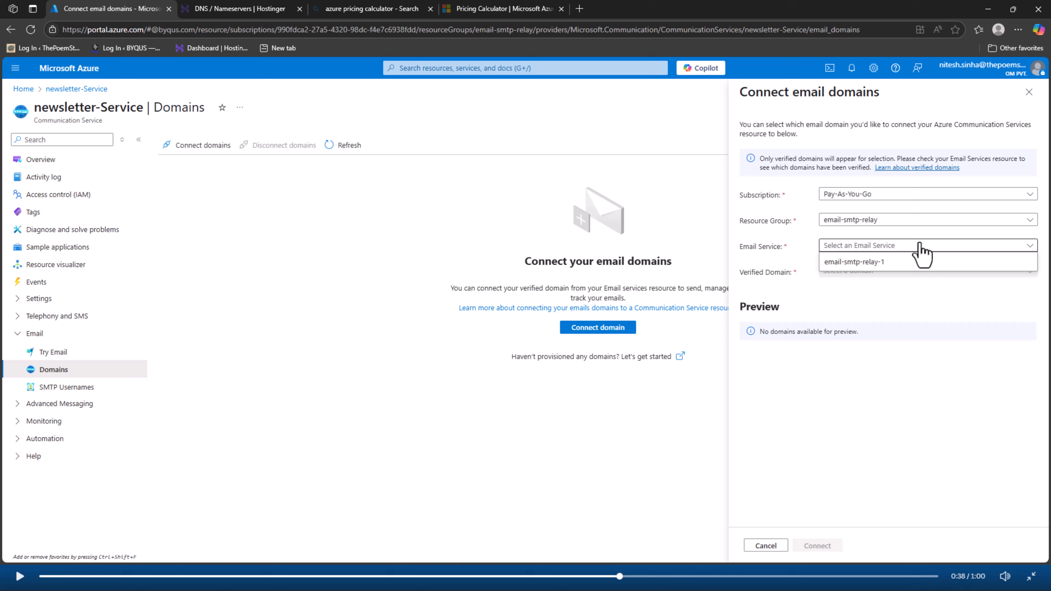
{"action": "left_click", "coordinate": [922, 265]}
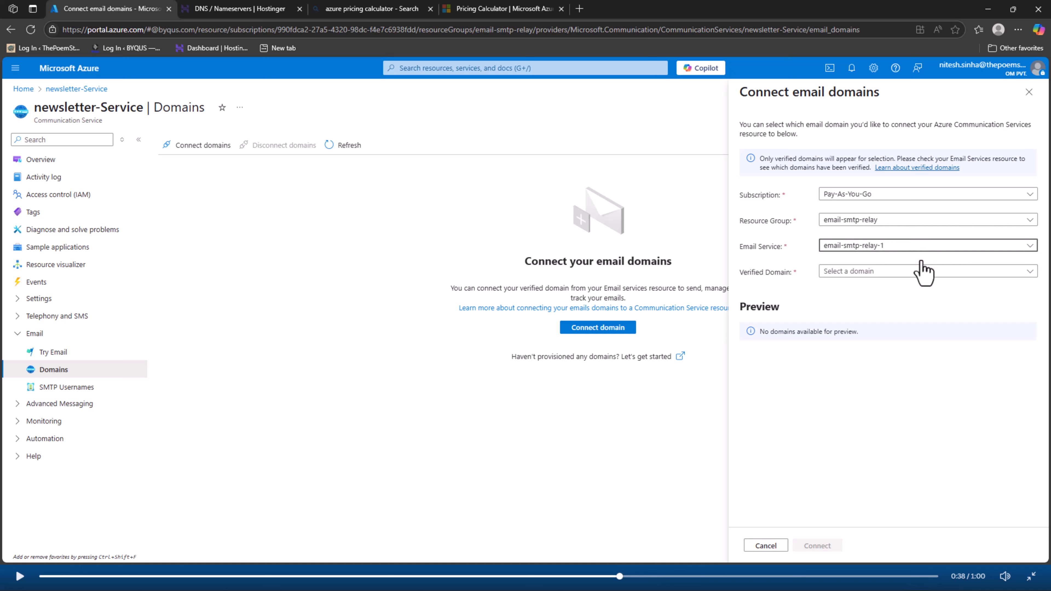
{"action": "left_click", "coordinate": [922, 271]}
{"action": "left_click", "coordinate": [919, 291]}
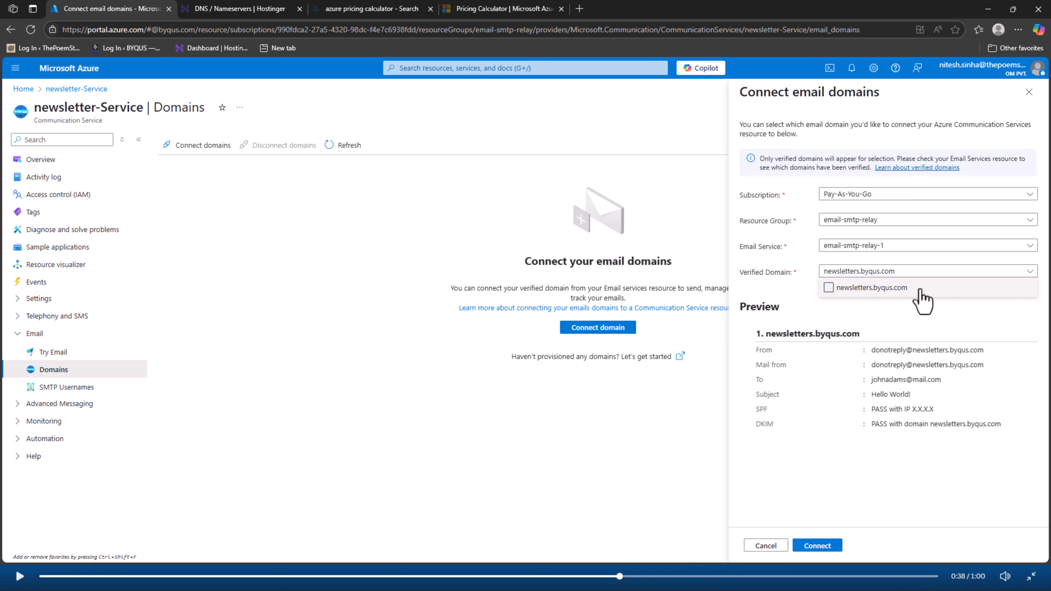
{"action": "left_click", "coordinate": [819, 547]}
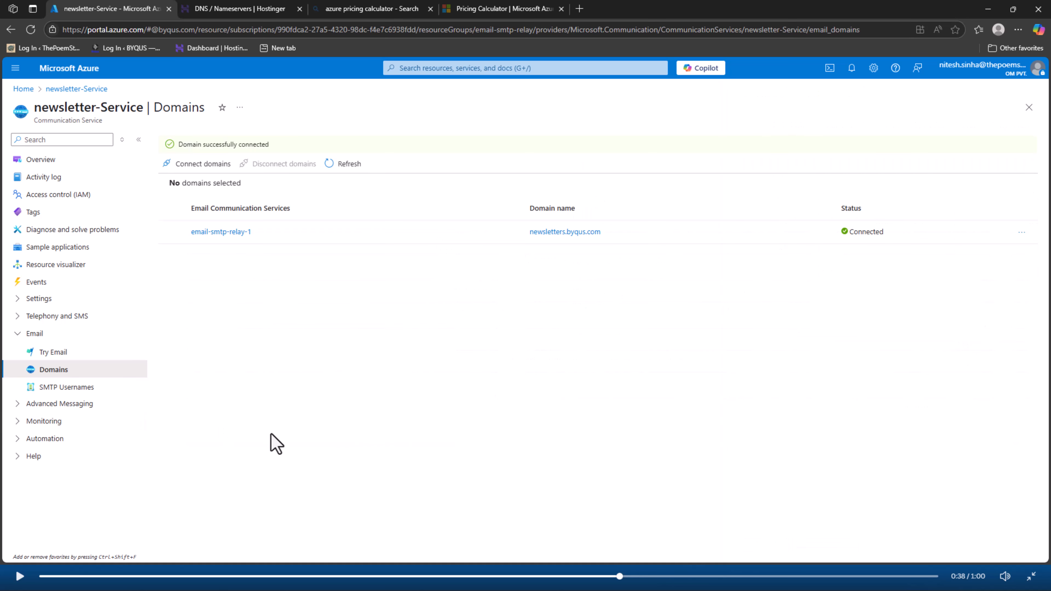
{"action": "triple_click", "coordinate": [224, 144]}
{"action": "left_click", "coordinate": [352, 307]}
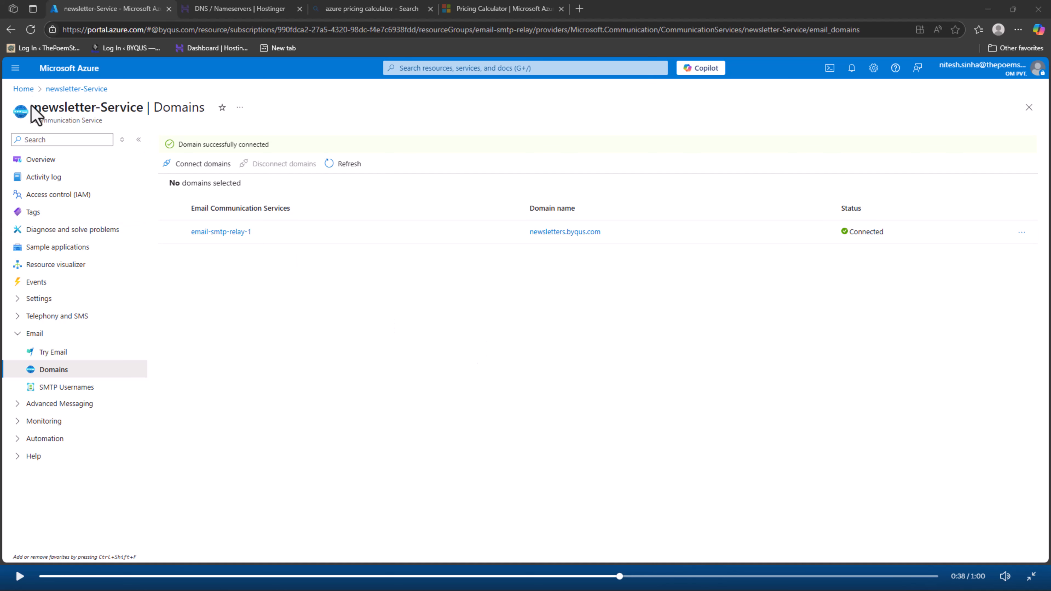
{"action": "left_click_drag", "start_coordinate": [34, 107], "coordinate": [131, 136]}
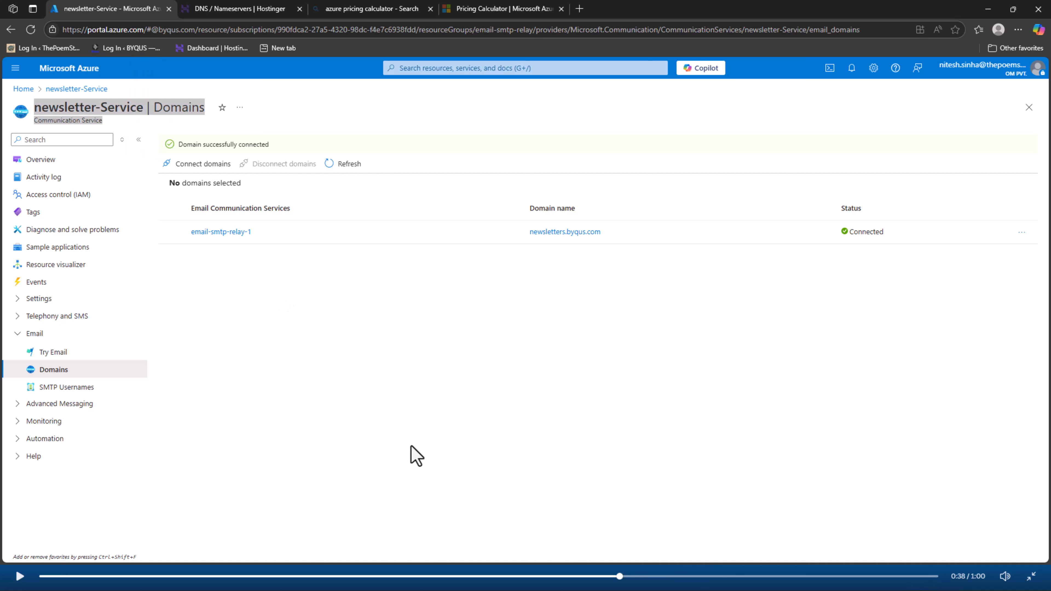
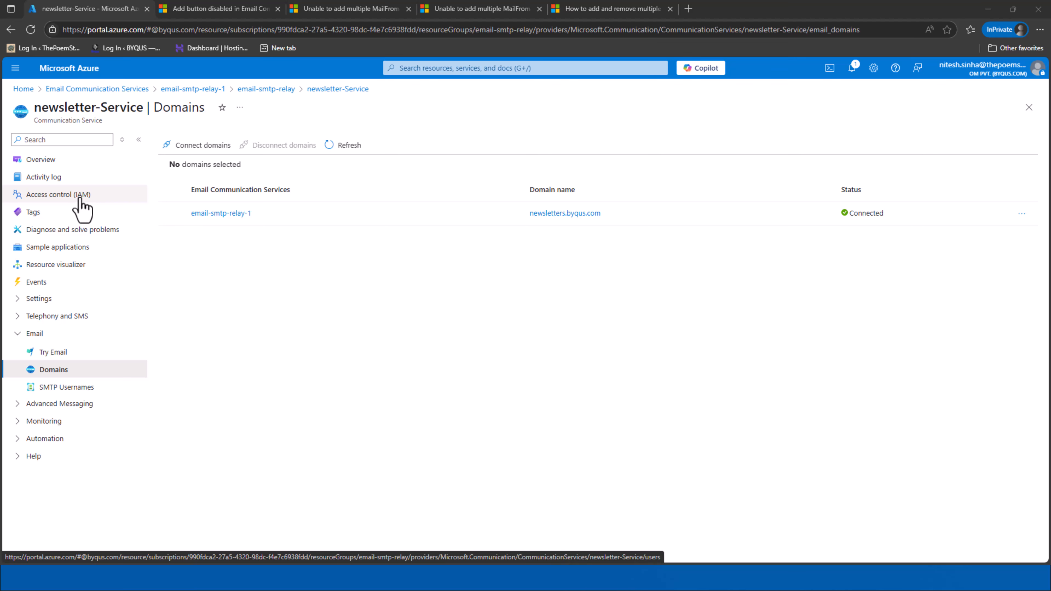
Start a new role assignment from newsletter-Service's Access control (IAM) role assignments
{"action": "left_click", "coordinate": [81, 200]}
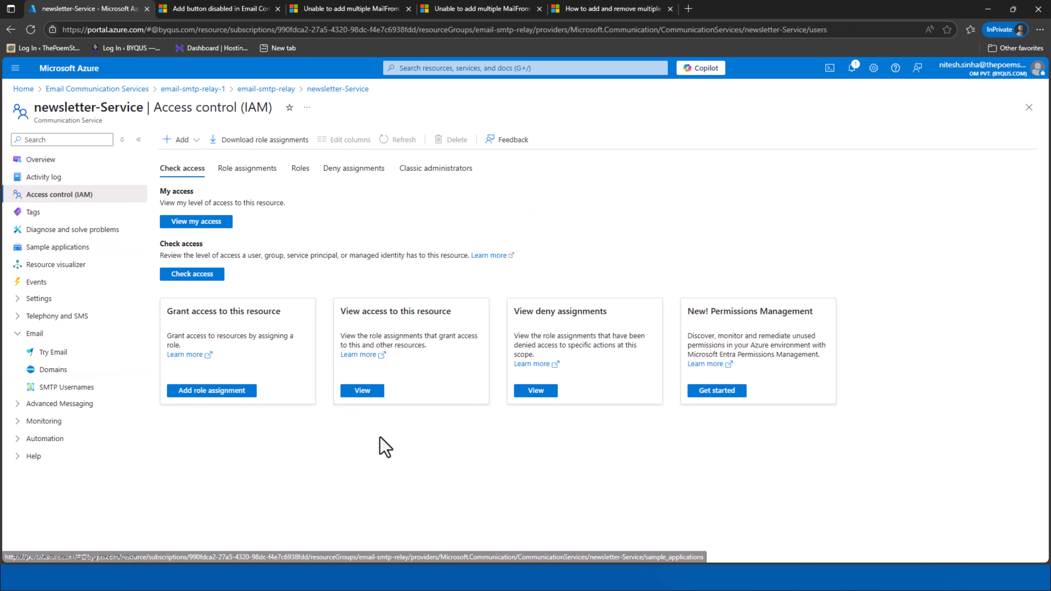
{"action": "left_click", "coordinate": [254, 181]}
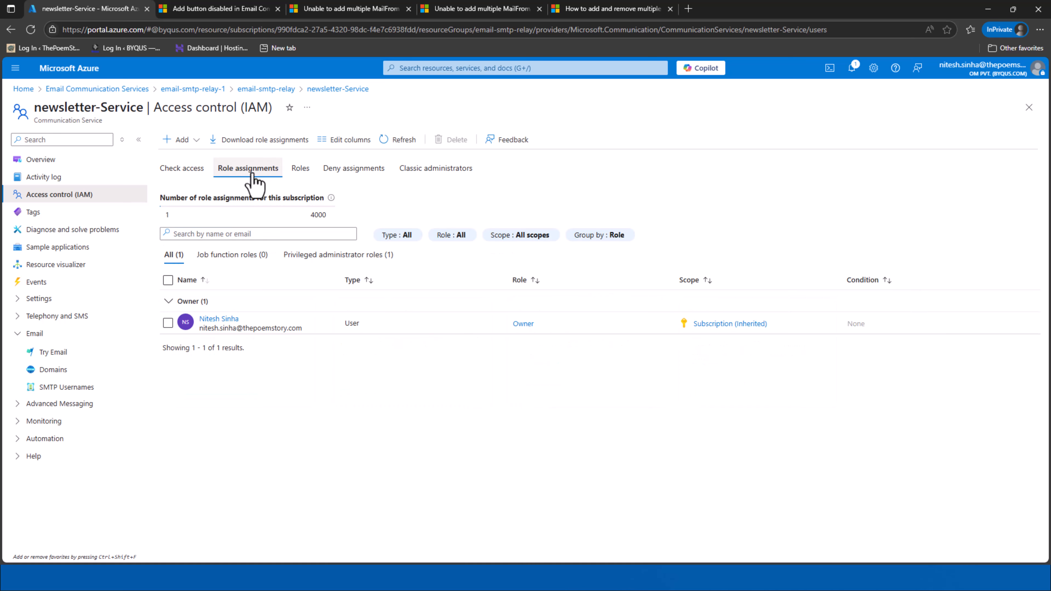
{"action": "left_click", "coordinate": [191, 145]}
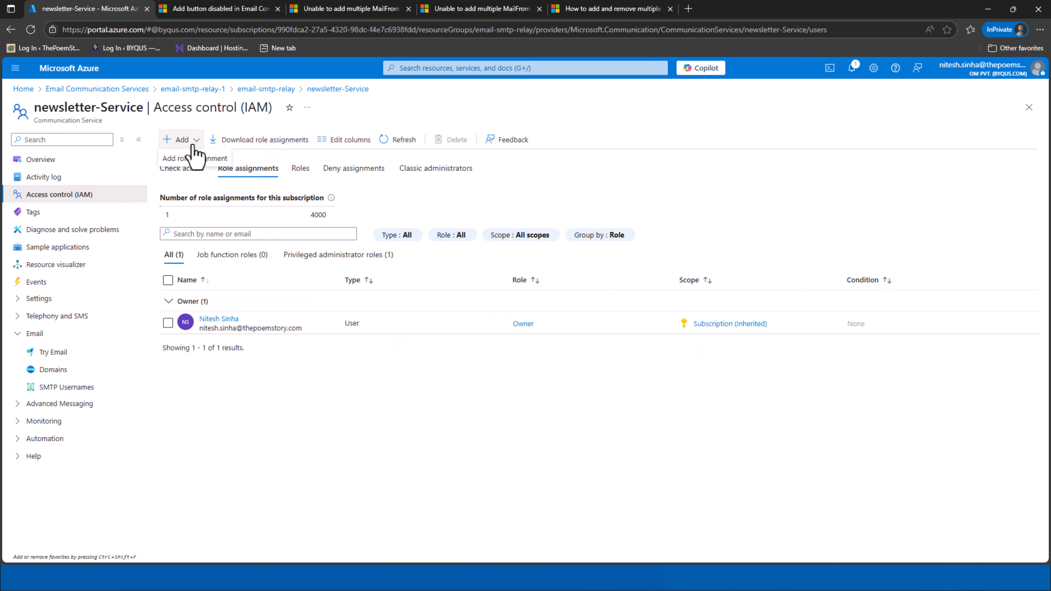
{"action": "left_click", "coordinate": [190, 161]}
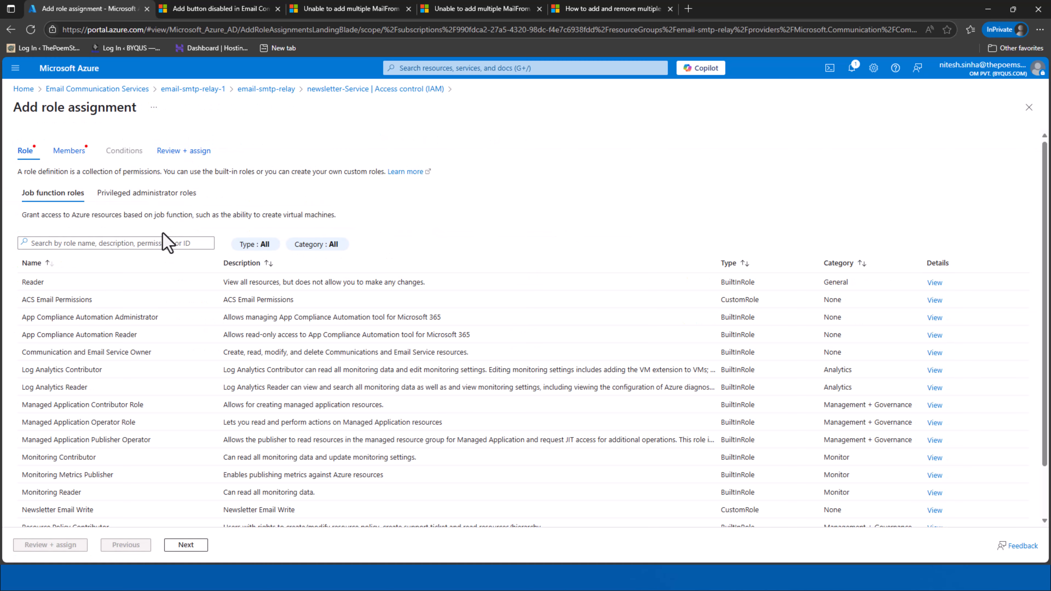
Search 'Email', choose the Communication and Email Service Owner role, and continue to Members
{"action": "left_click", "coordinate": [158, 241]}
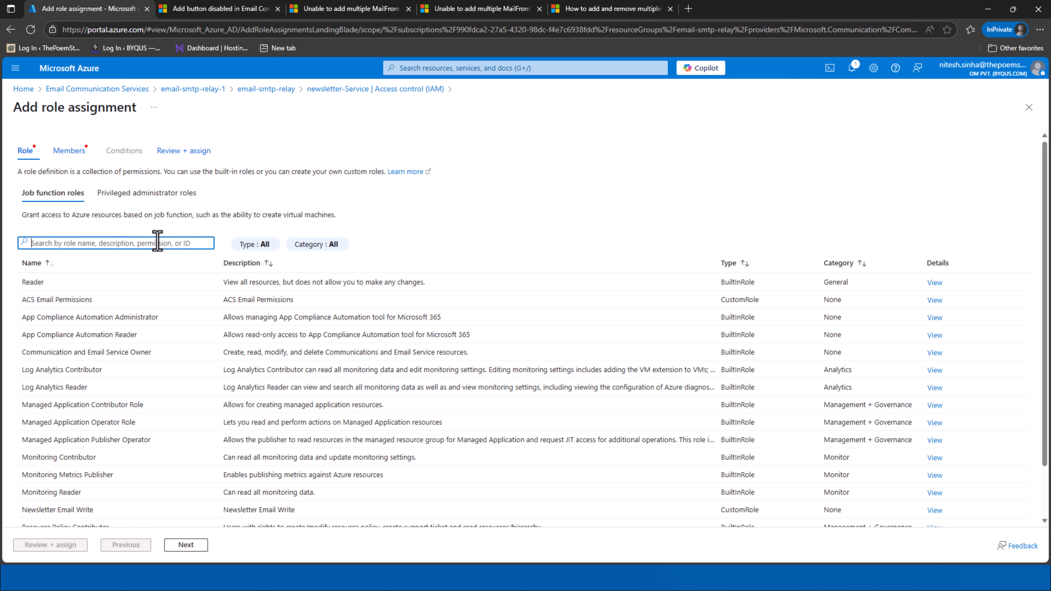
{"action": "type", "text": "Email"}
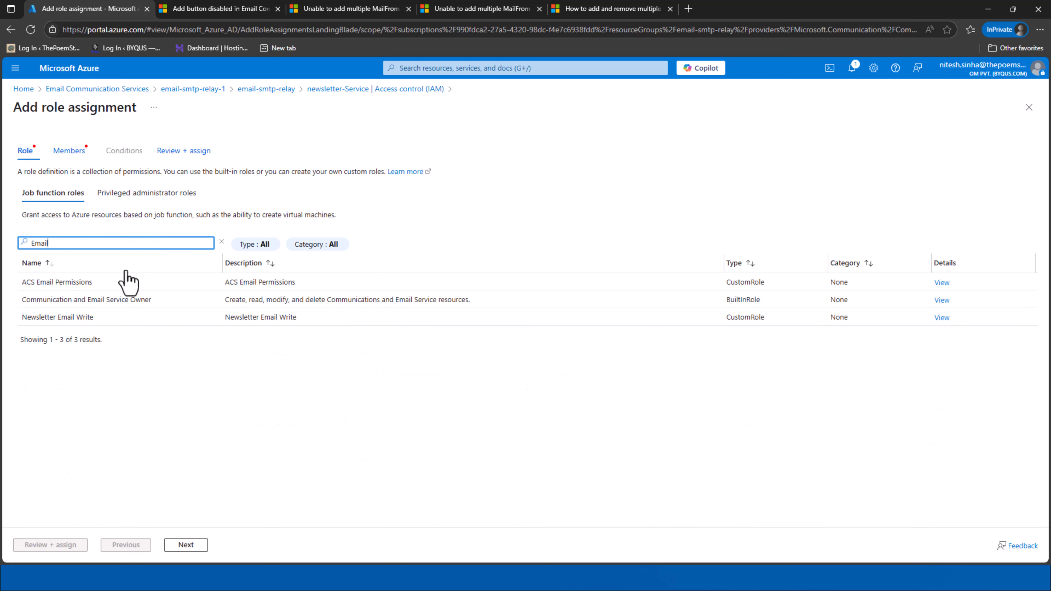
{"action": "left_click", "coordinate": [133, 301]}
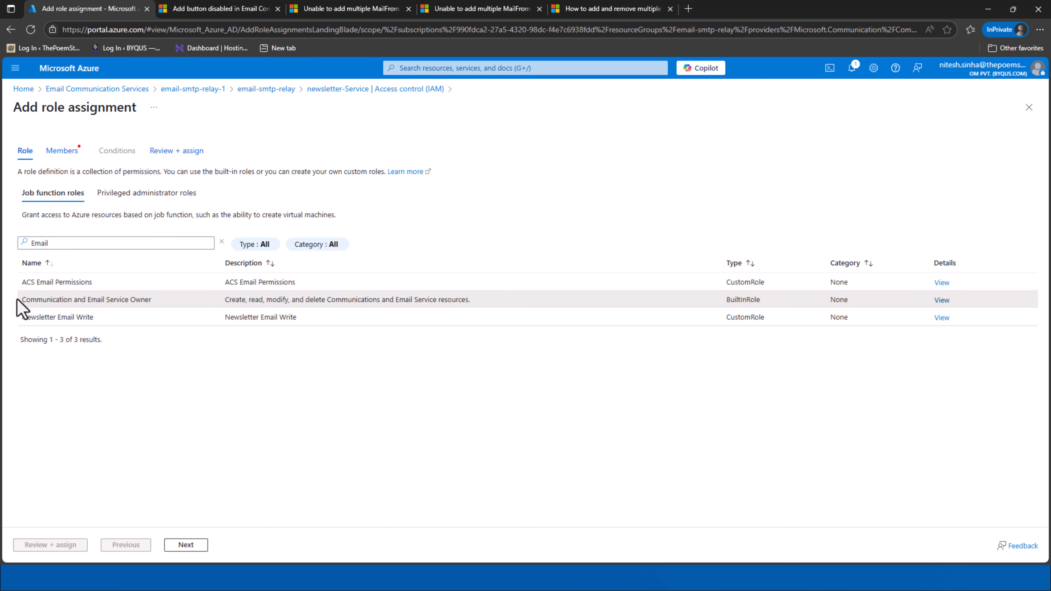
{"action": "left_click_drag", "start_coordinate": [22, 305], "coordinate": [62, 306]}
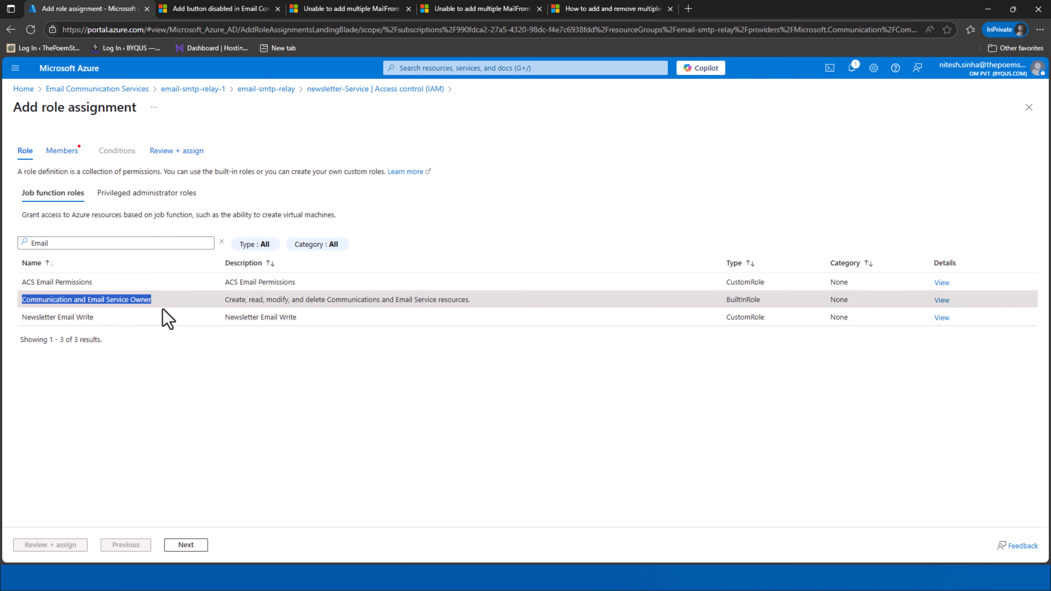
{"action": "left_click", "coordinate": [197, 547]}
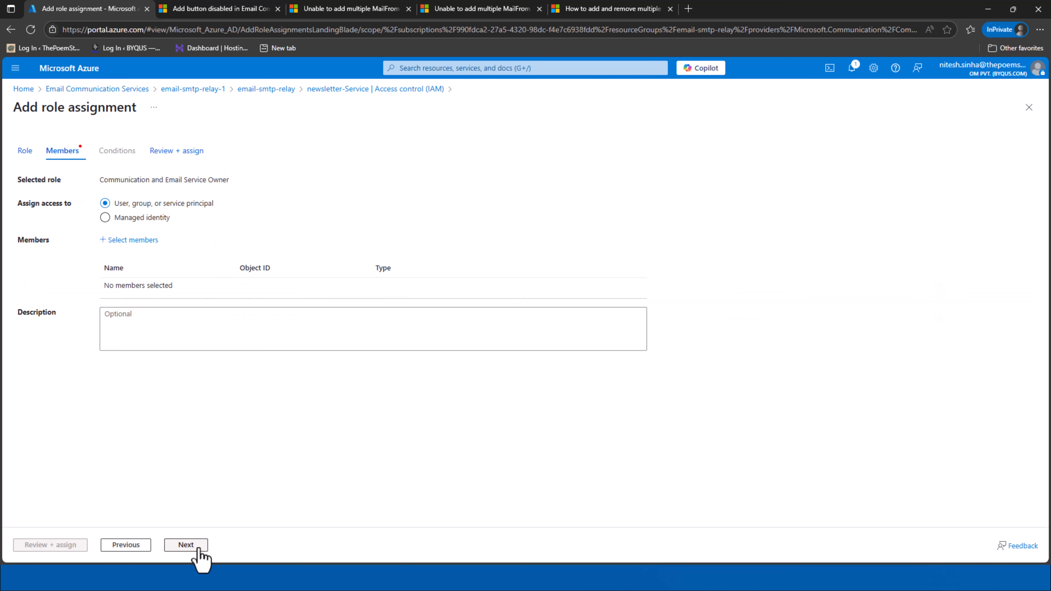
Bring up the Select members list of users and groups
{"action": "left_click", "coordinate": [132, 239]}
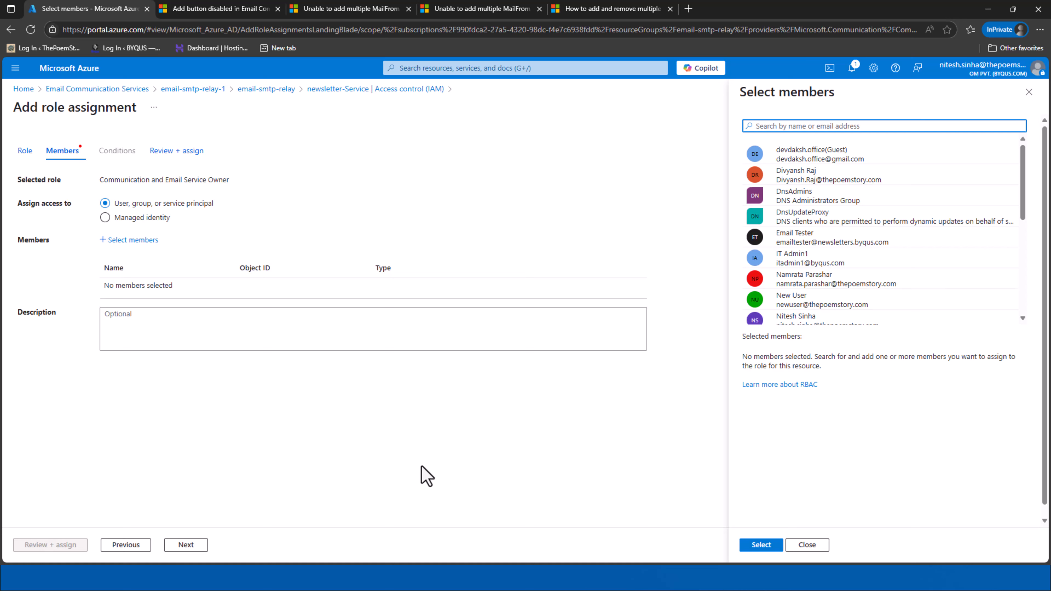
{"action": "scroll", "coordinate": [893, 217], "scroll_direction": "down", "scroll_amount": 3}
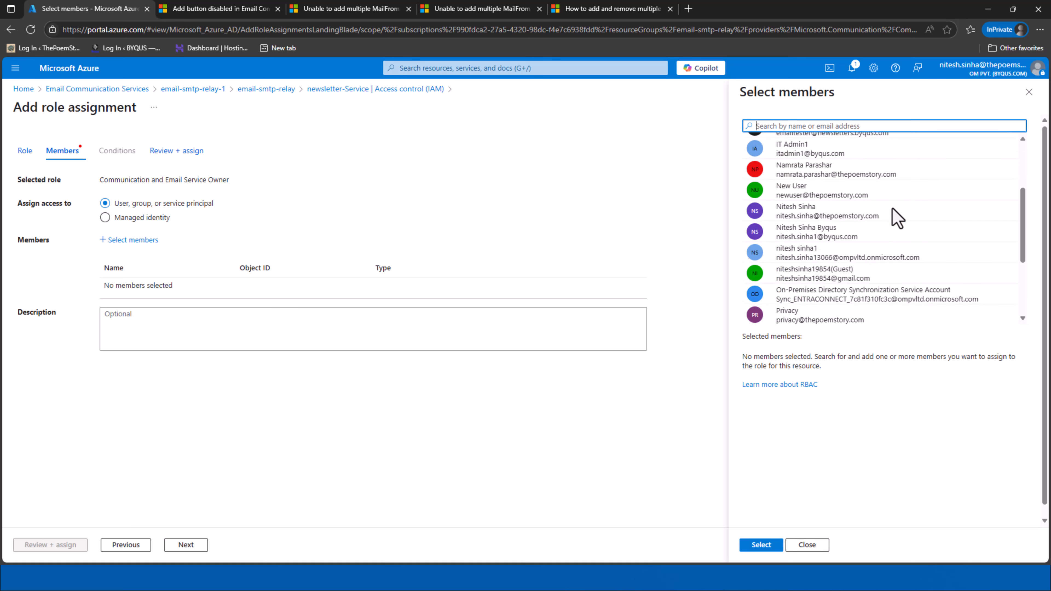
{"action": "scroll", "coordinate": [893, 218], "scroll_direction": "up", "scroll_amount": 3}
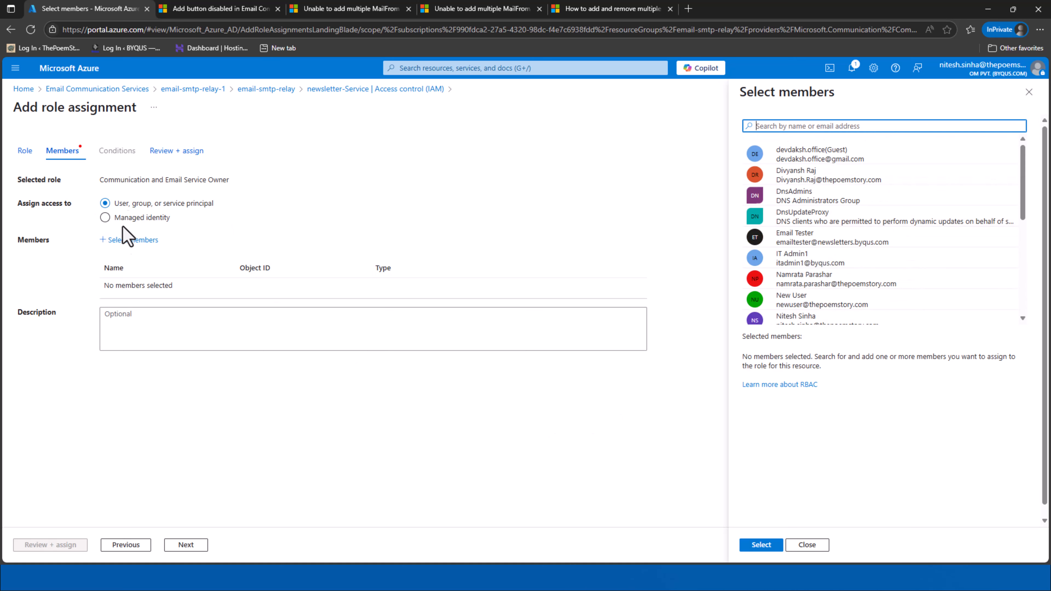
{"action": "left_click", "coordinate": [128, 205]}
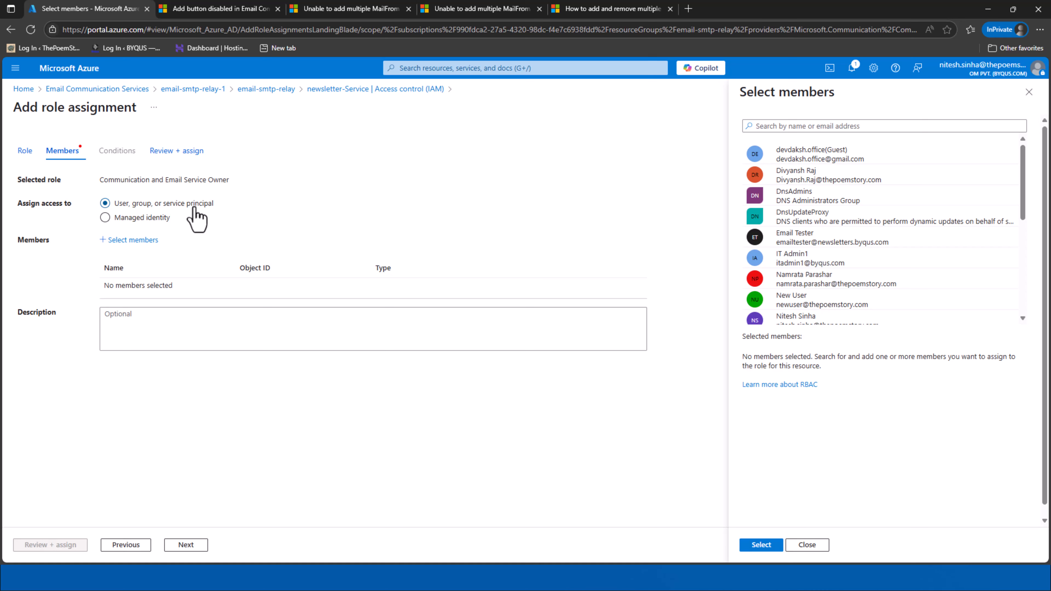
{"action": "left_click", "coordinate": [130, 240]}
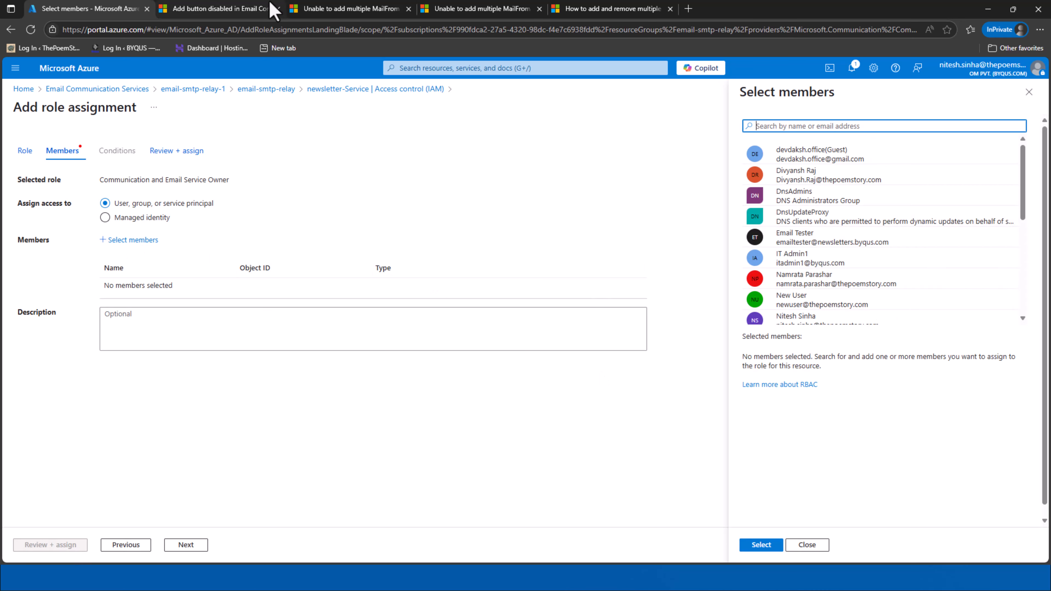
Close the four extra browser tabs and bring up the remaining tab's menu
{"action": "left_click", "coordinate": [277, 8]}
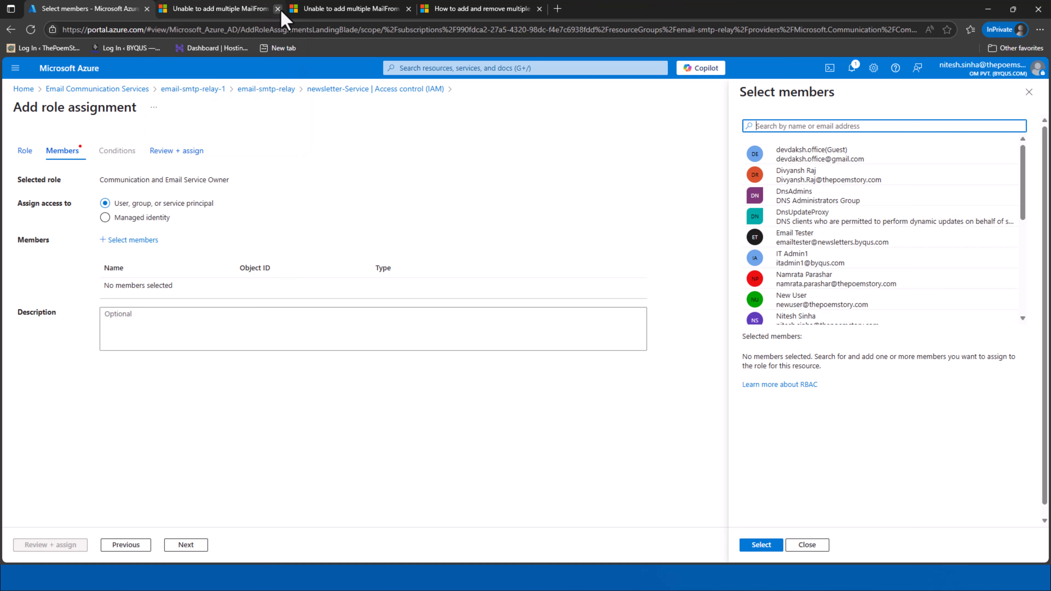
{"action": "left_click", "coordinate": [278, 9]}
{"action": "left_click", "coordinate": [277, 9]}
{"action": "left_click", "coordinate": [277, 9]}
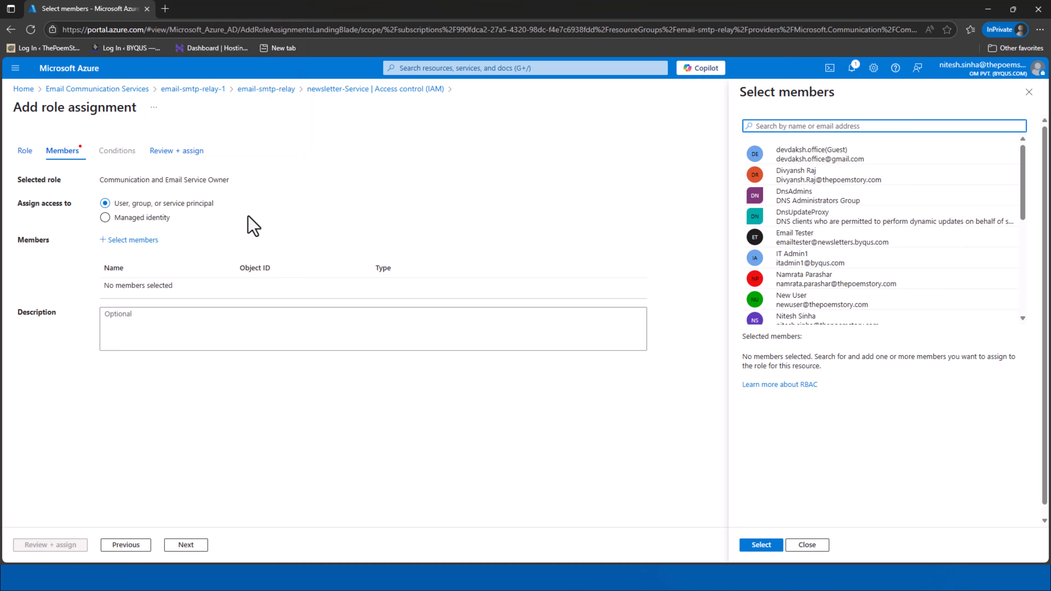
{"action": "right_click", "coordinate": [111, 13]}
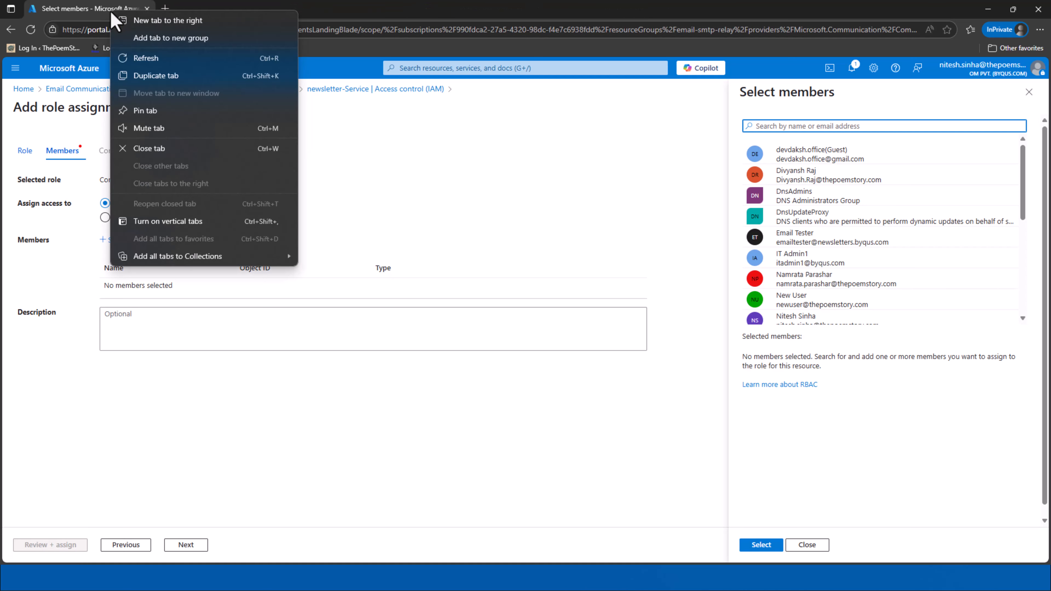
In a duplicated tab, go to Microsoft Entra ID's App registrations showing all applications
{"action": "left_click", "coordinate": [197, 76]}
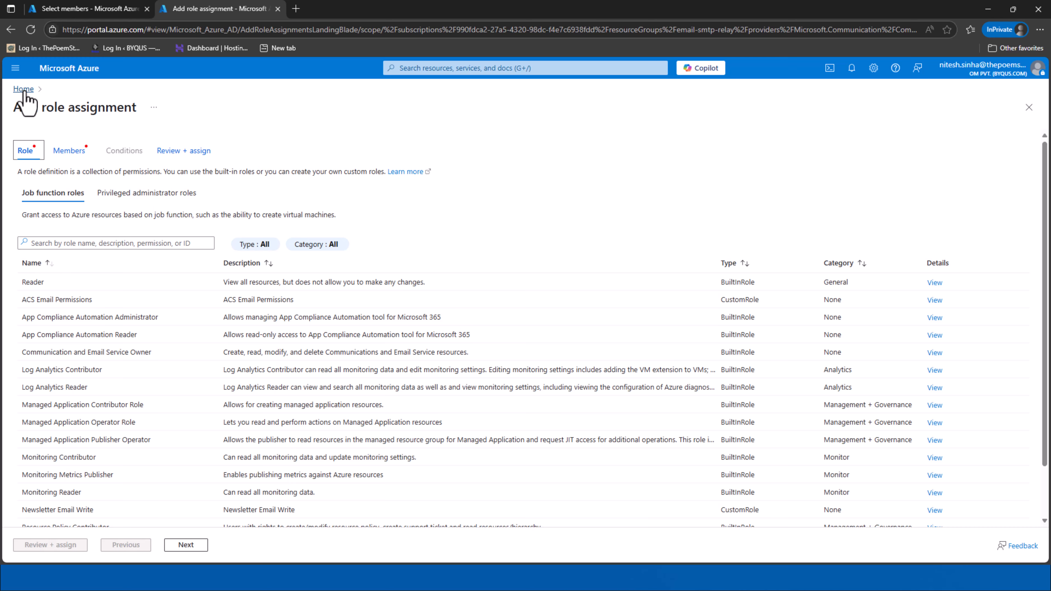
{"action": "left_click", "coordinate": [24, 89]}
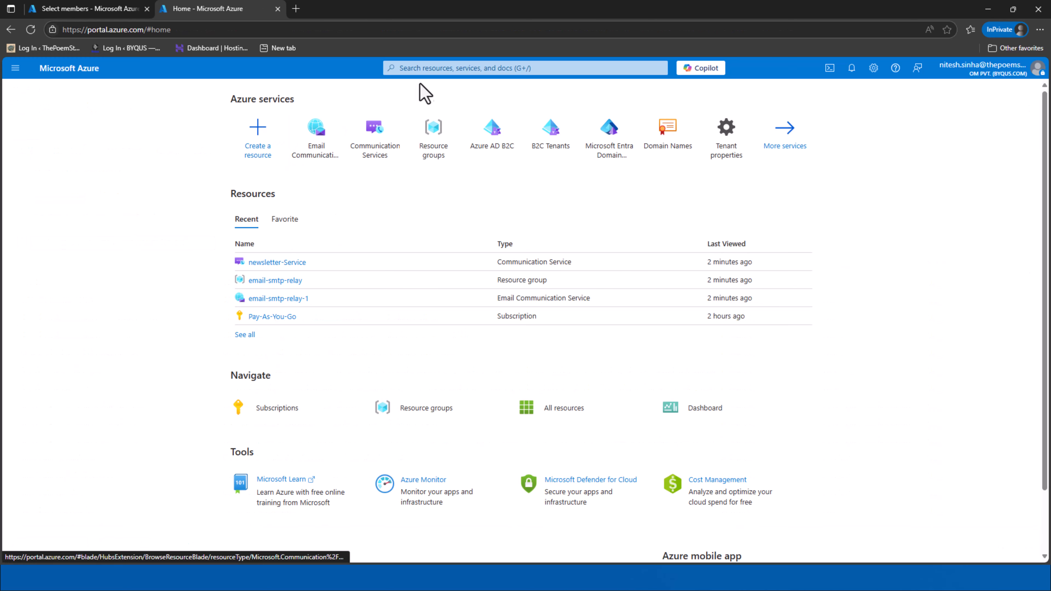
{"action": "left_click", "coordinate": [432, 68]}
{"action": "type", "text": "Entra"}
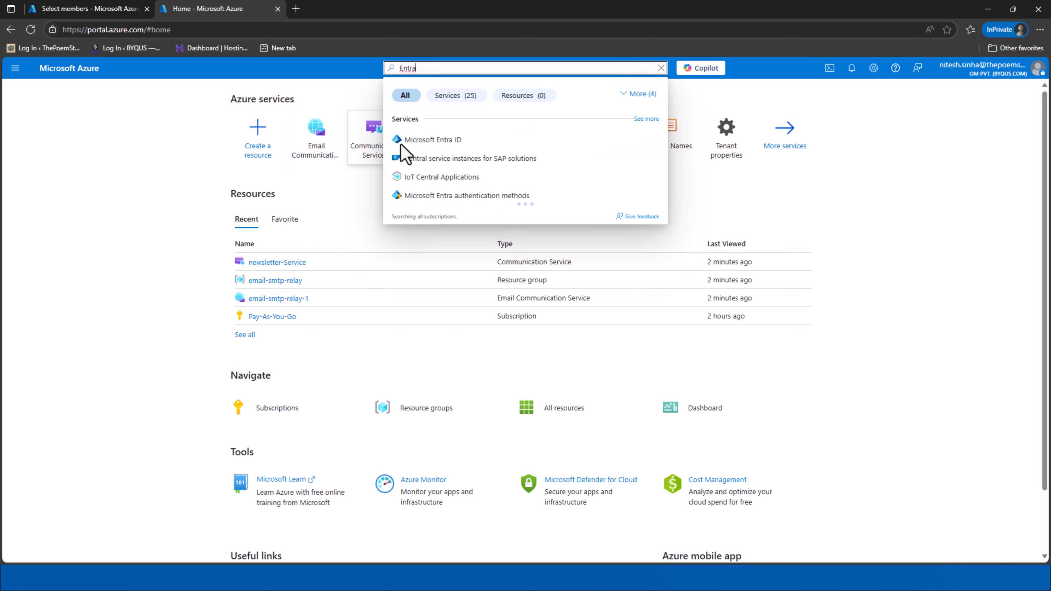
{"action": "left_click", "coordinate": [403, 141]}
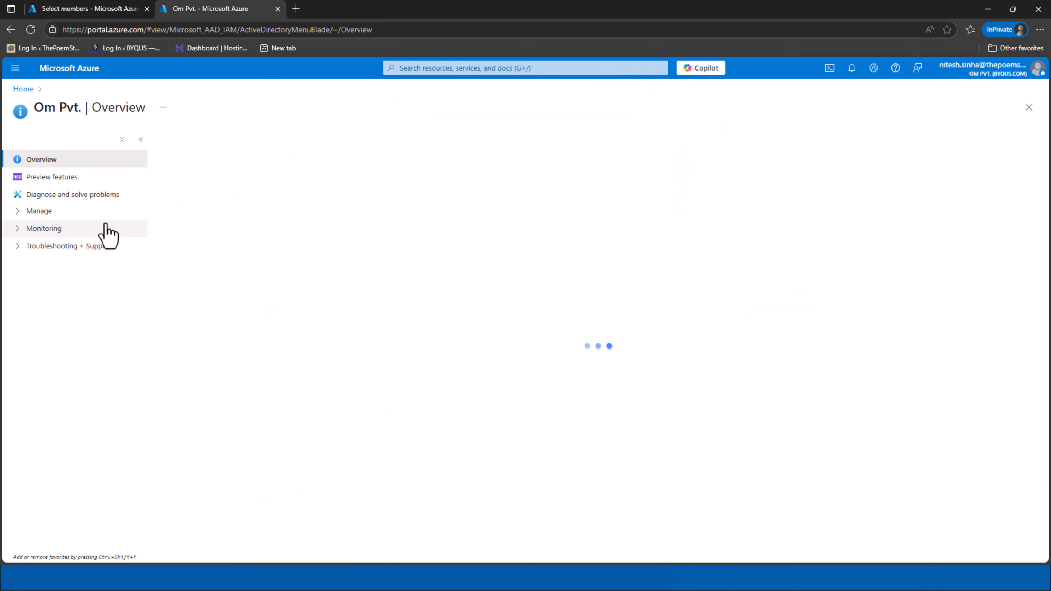
{"action": "left_click", "coordinate": [97, 214]}
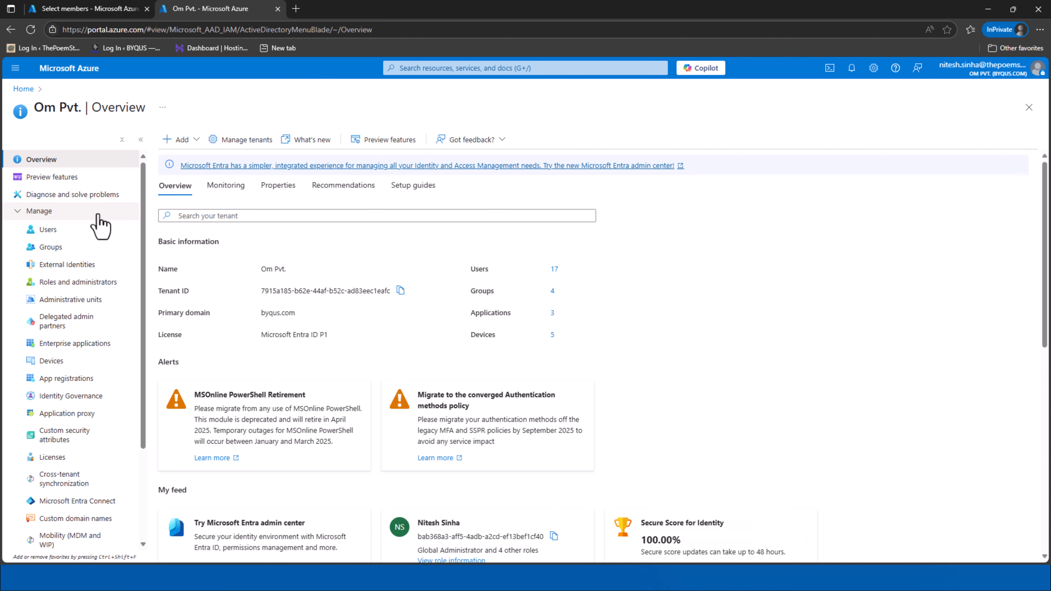
{"action": "left_click", "coordinate": [81, 378]}
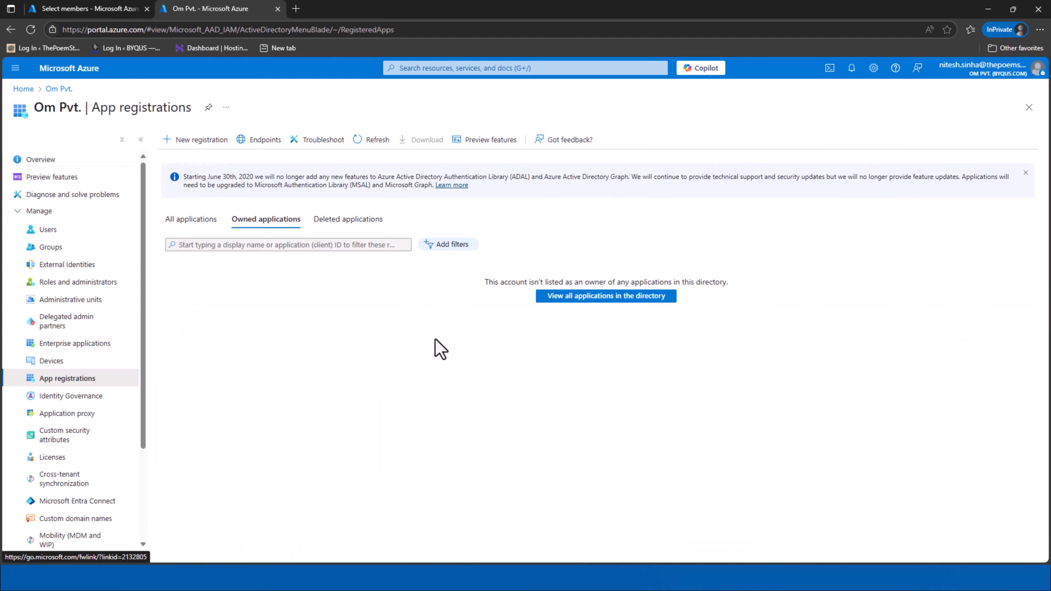
{"action": "left_click", "coordinate": [176, 221]}
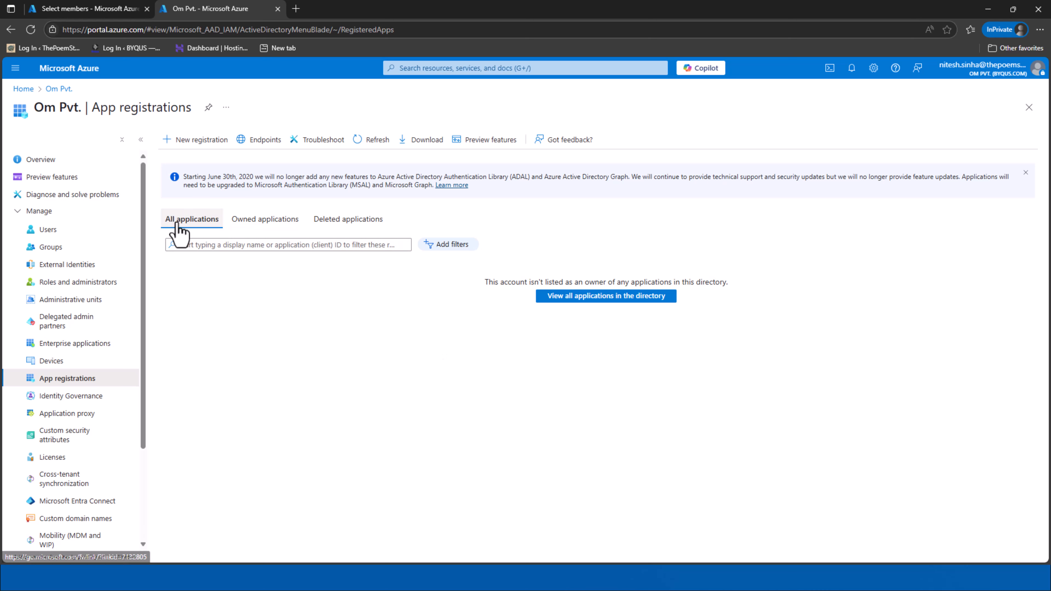
Register Newsletter-Delivery-App as single-tenant with a Web redirect platform
{"action": "left_click", "coordinate": [186, 140]}
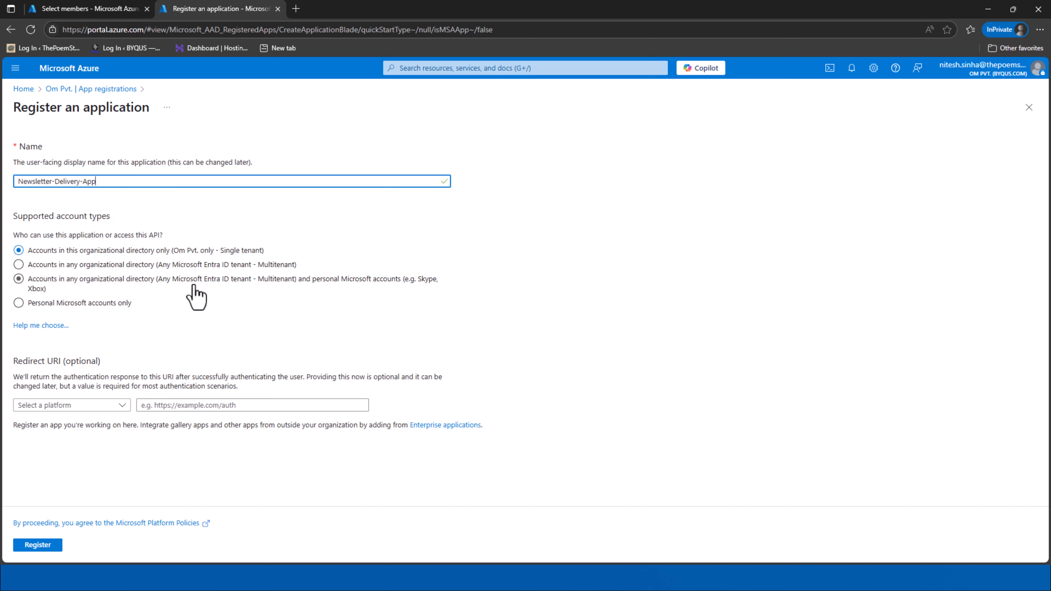
{"action": "left_click", "coordinate": [82, 406]}
{"action": "left_click", "coordinate": [83, 438]}
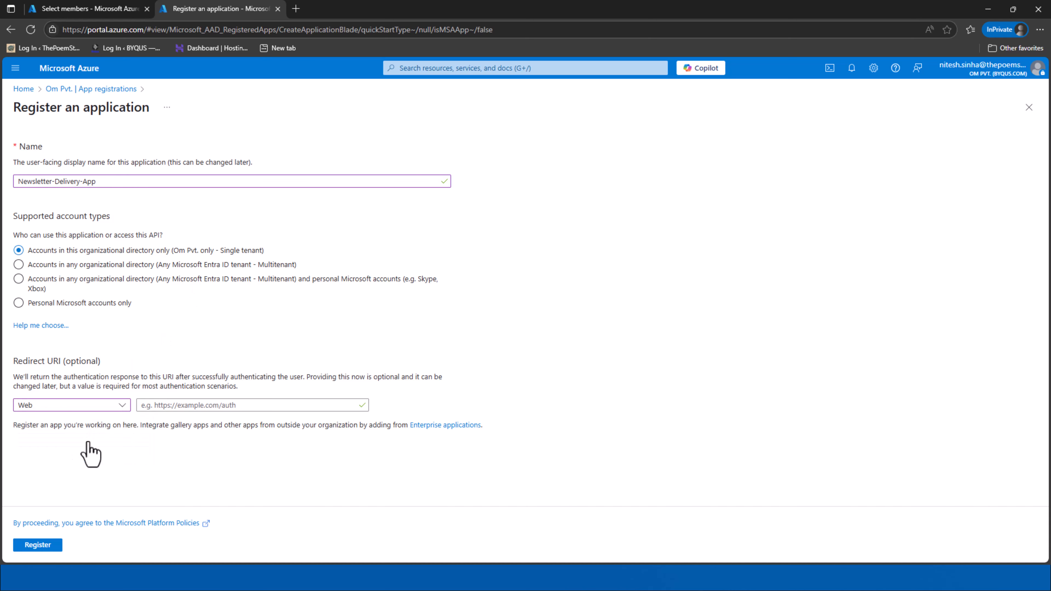
{"action": "left_click", "coordinate": [38, 545]}
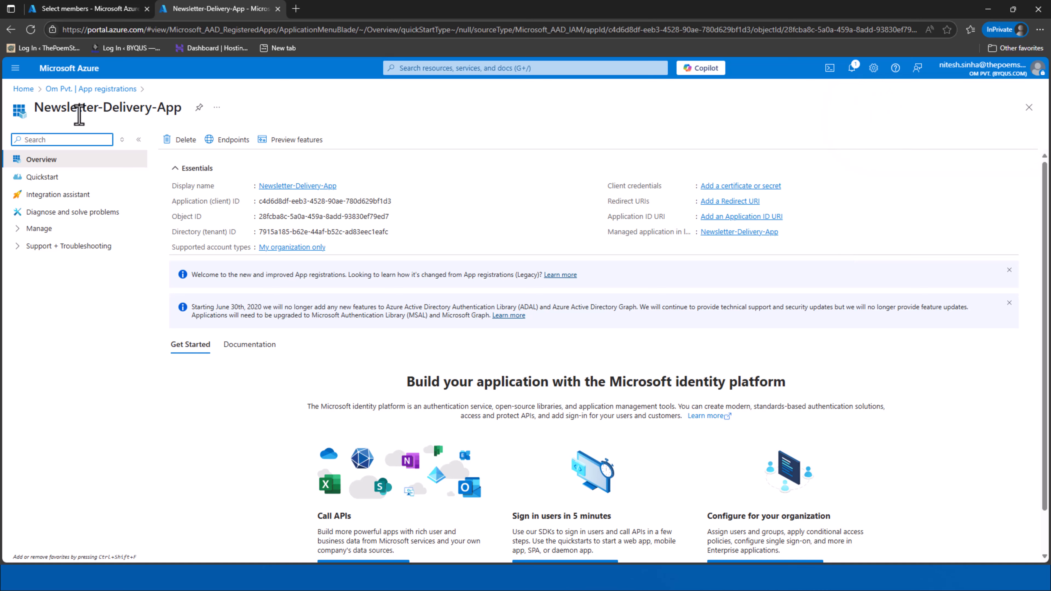
Copy the Newsletter-Delivery-App name and select that app as the role's member
{"action": "triple_click", "coordinate": [71, 106]}
{"action": "right_click", "coordinate": [64, 109]}
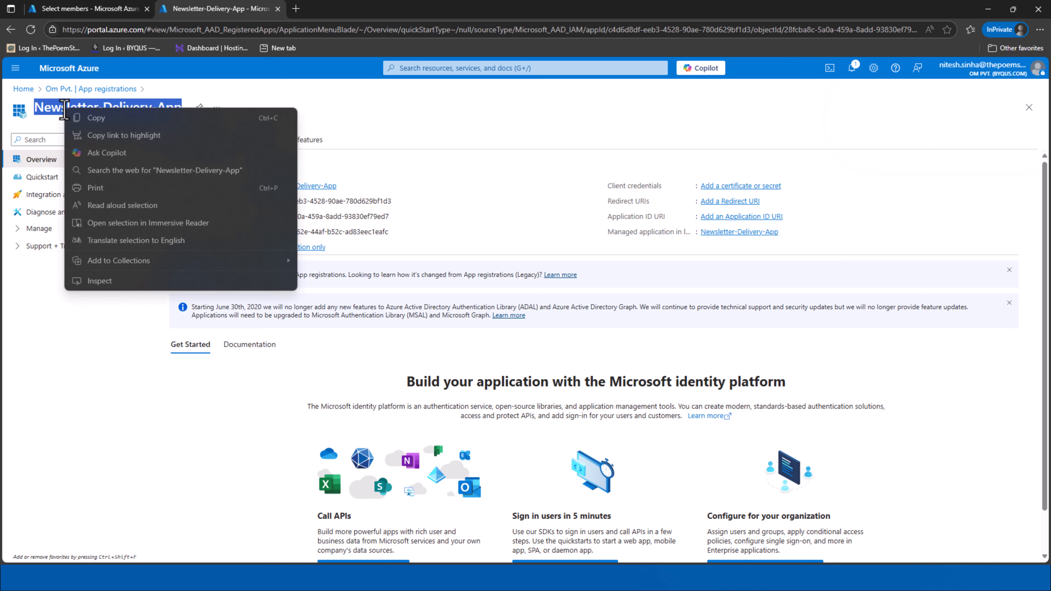
{"action": "left_click", "coordinate": [95, 118]}
{"action": "left_click", "coordinate": [85, 9]}
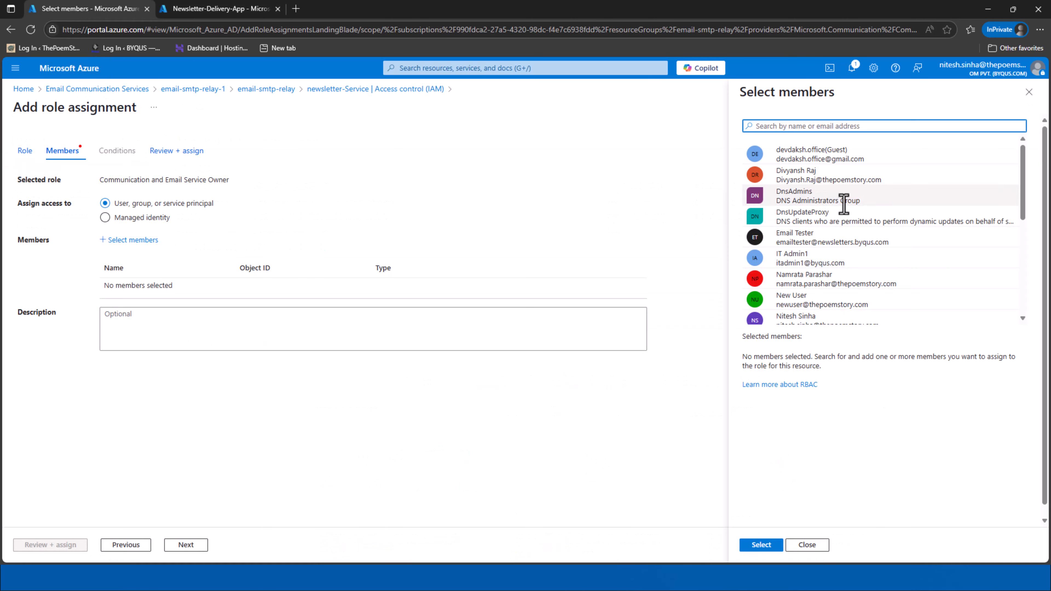
{"action": "right_click", "coordinate": [785, 127]}
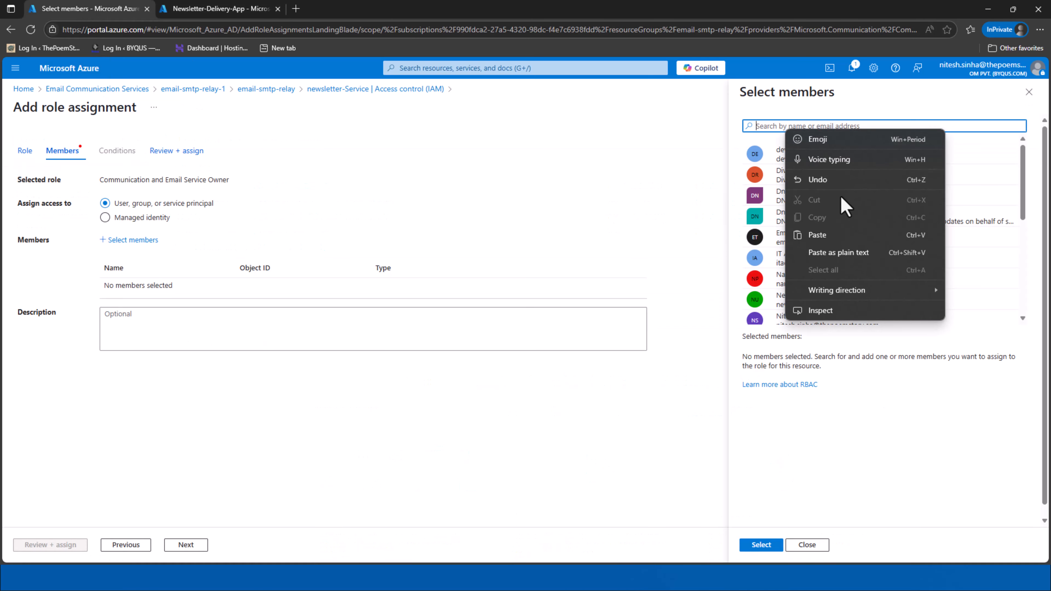
{"action": "left_click", "coordinate": [848, 235]}
{"action": "left_click", "coordinate": [837, 151]}
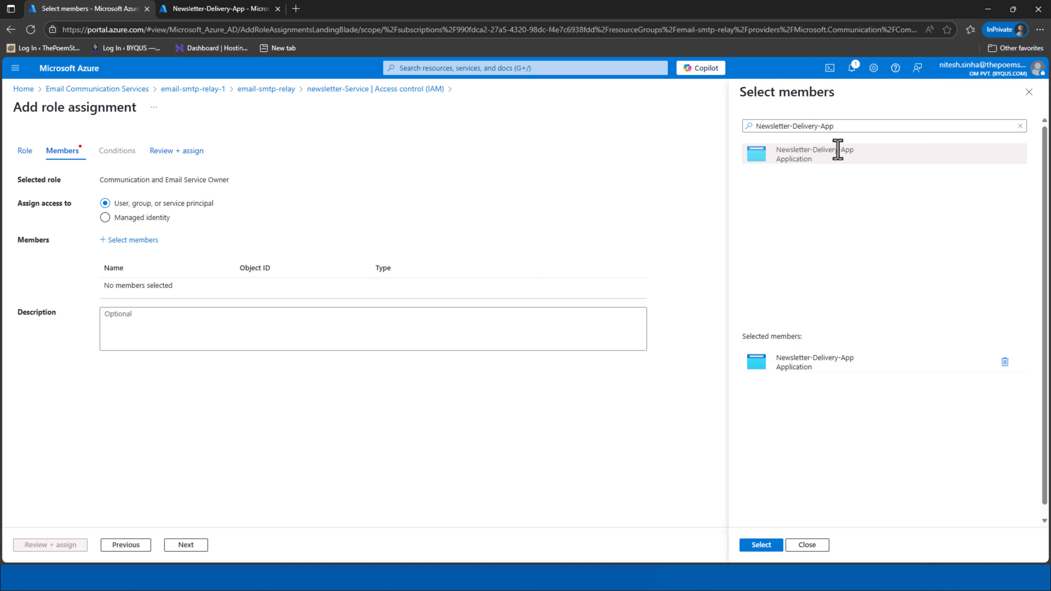
{"action": "left_click", "coordinate": [754, 545]}
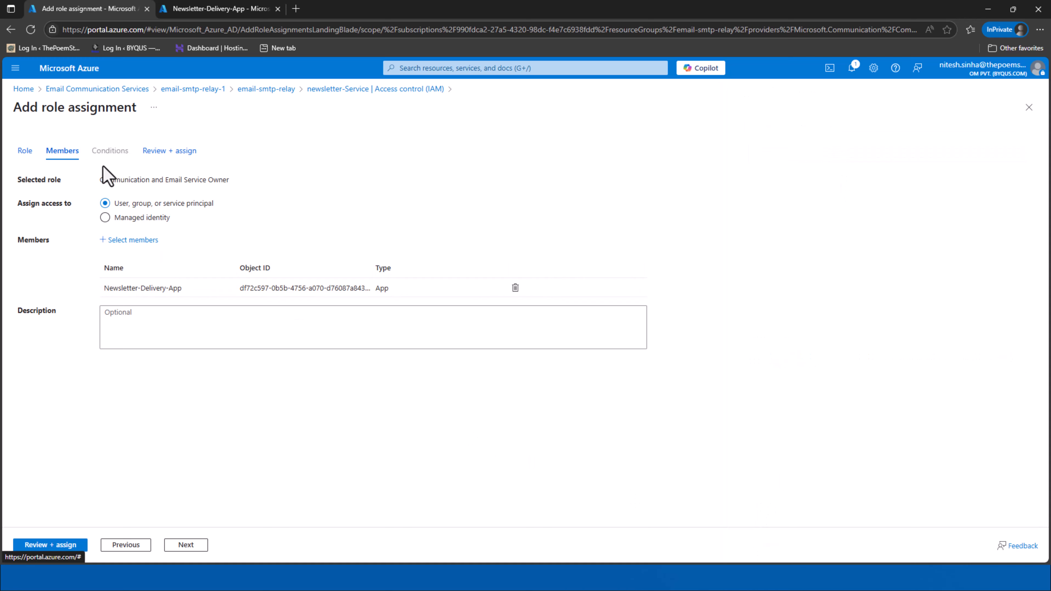
Review and assign the Communication and Email Service Owner role to Newsletter-Delivery-App
{"action": "left_click_drag", "start_coordinate": [94, 305], "coordinate": [426, 306]}
{"action": "left_click", "coordinate": [415, 442]}
{"action": "left_click", "coordinate": [188, 547]}
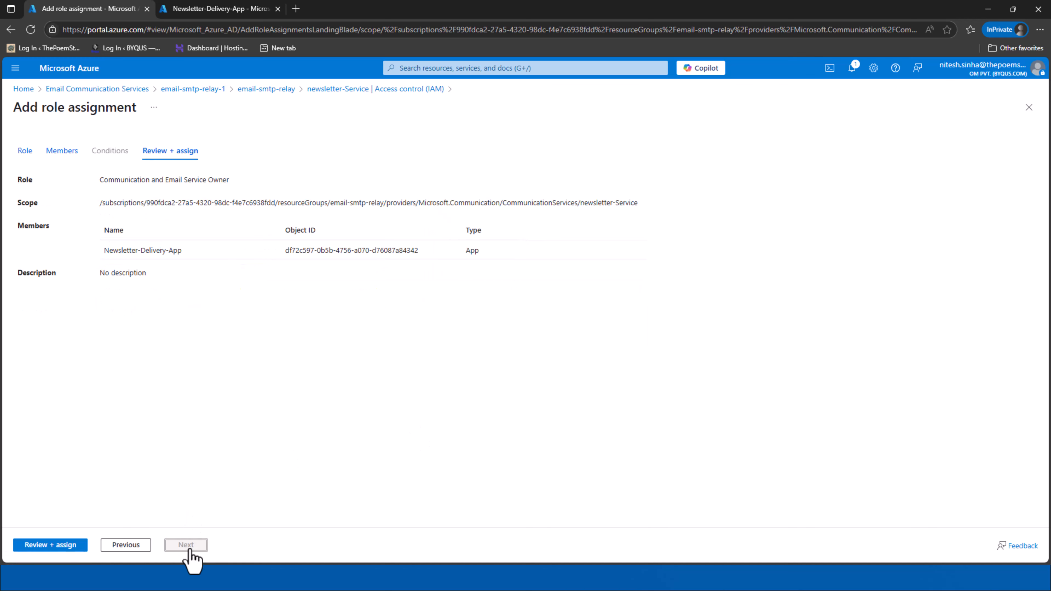
{"action": "left_click", "coordinate": [61, 546]}
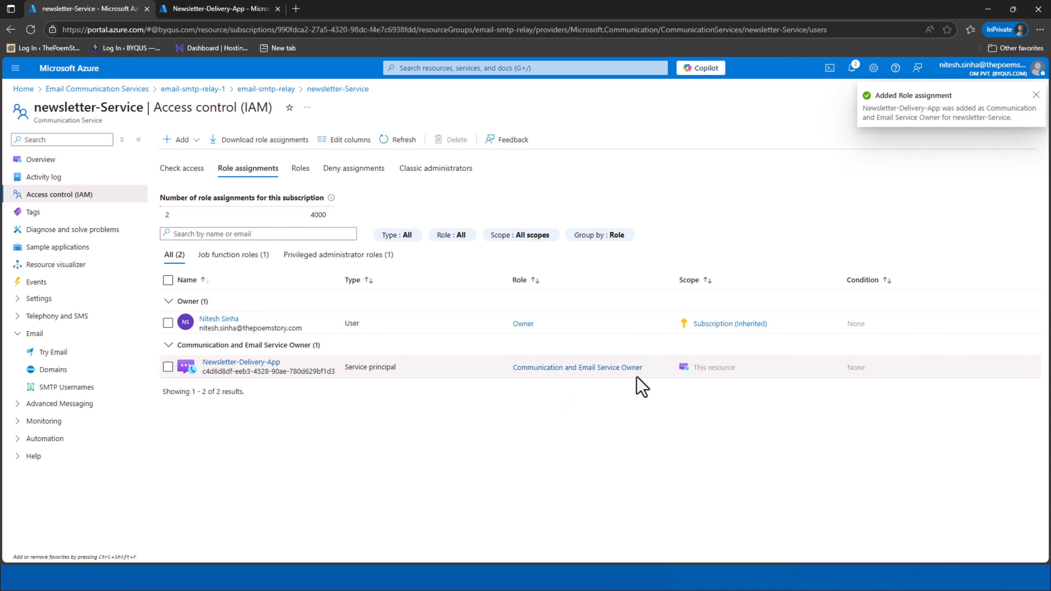
Add client secret Delivery-App-Secret under Certificates & secrets and copy its value
{"action": "left_click_drag", "start_coordinate": [662, 374], "coordinate": [513, 371]}
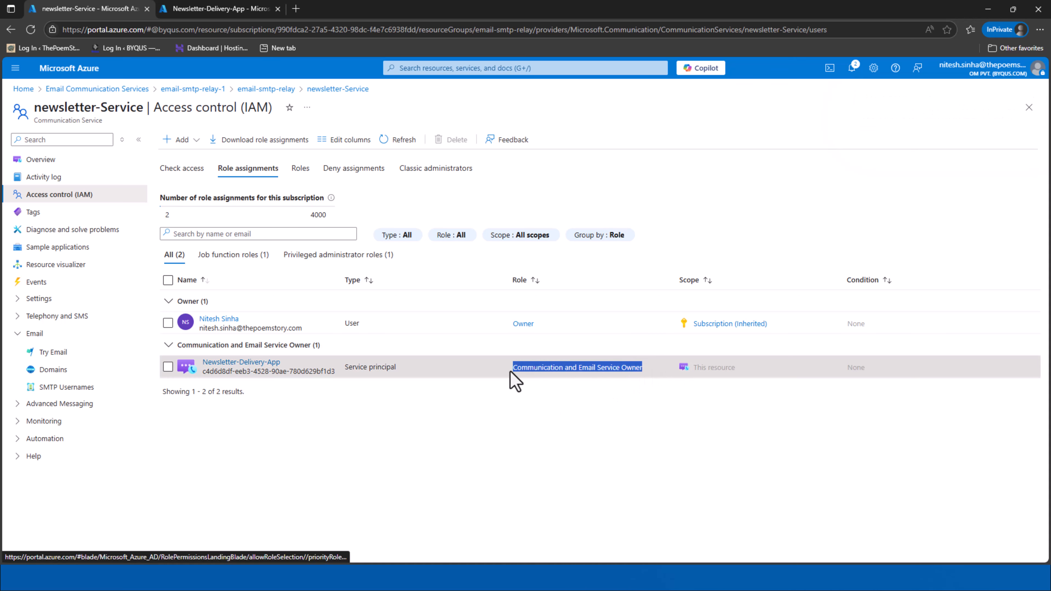
{"action": "left_click", "coordinate": [243, 11]}
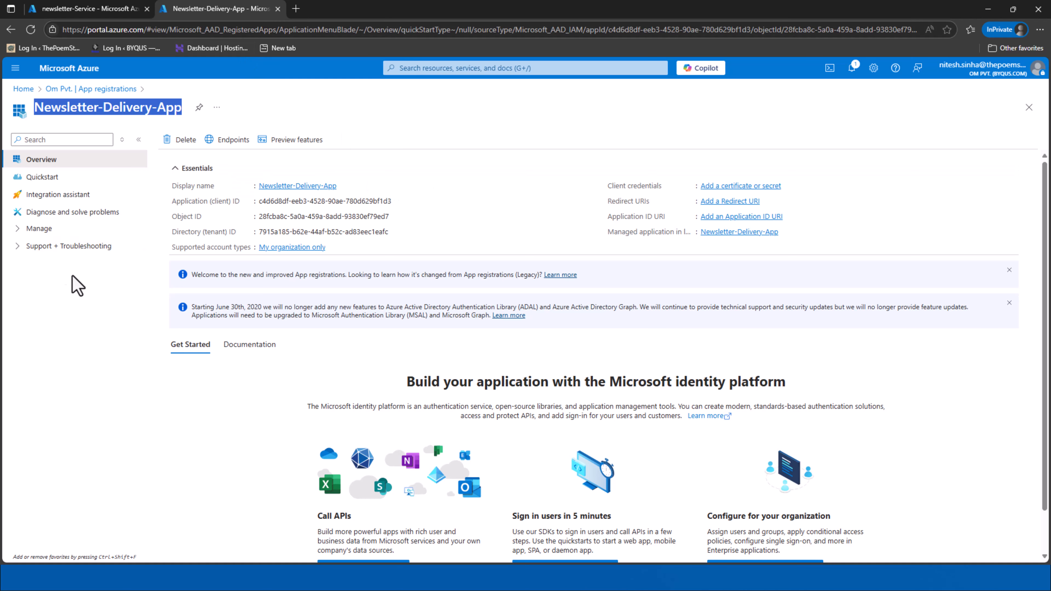
{"action": "left_click", "coordinate": [16, 234]}
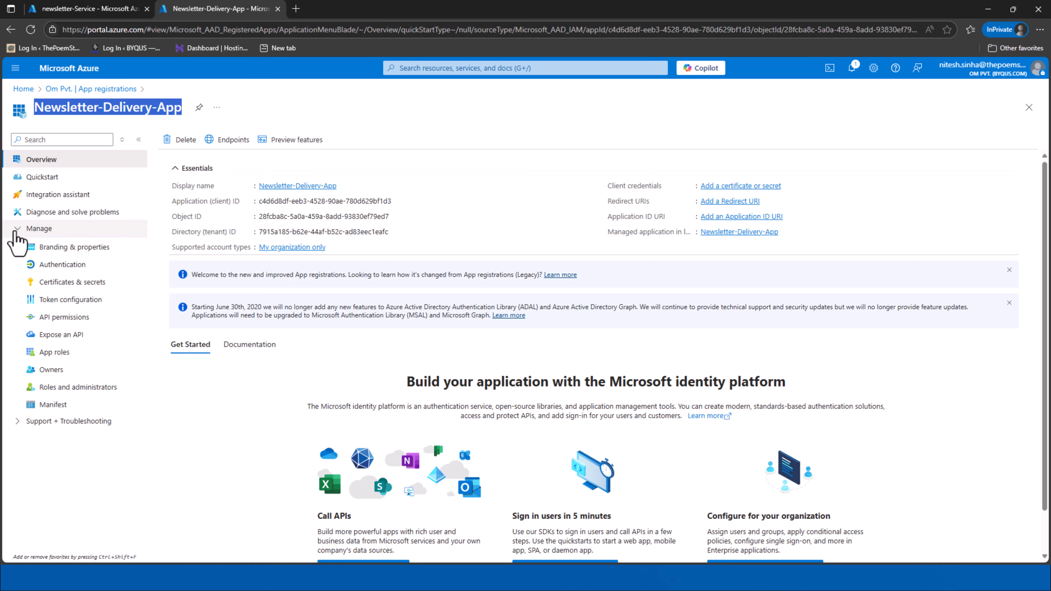
{"action": "left_click", "coordinate": [71, 282]}
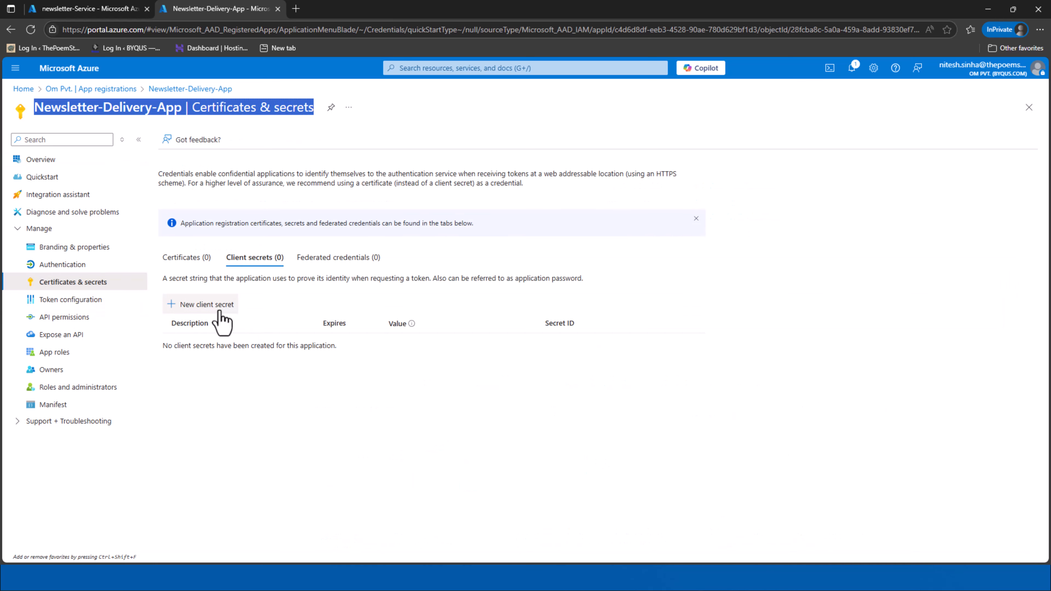
{"action": "left_click", "coordinate": [206, 305]}
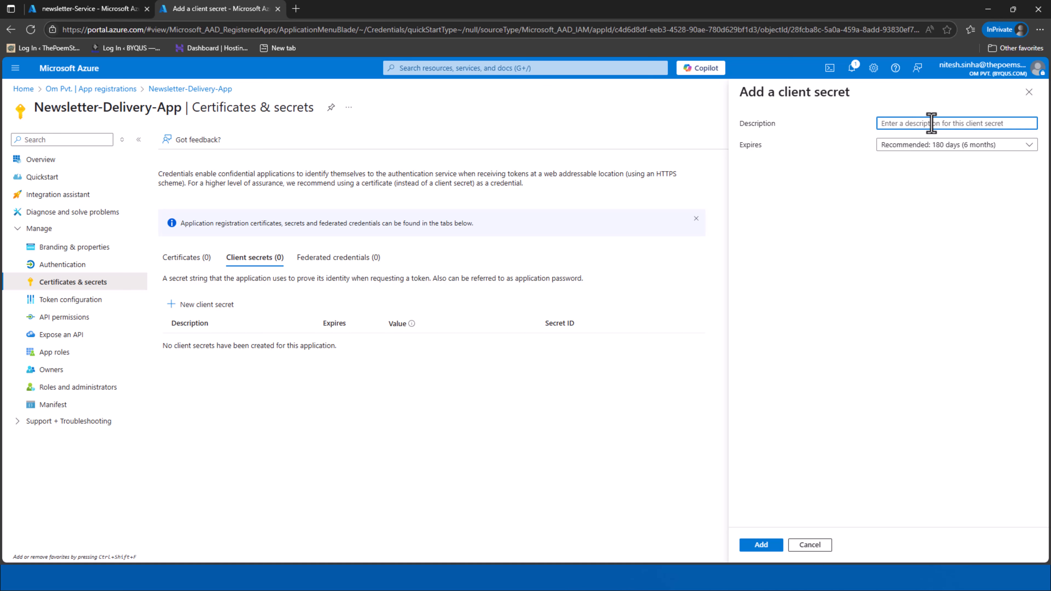
{"action": "type", "text": "Dev"}
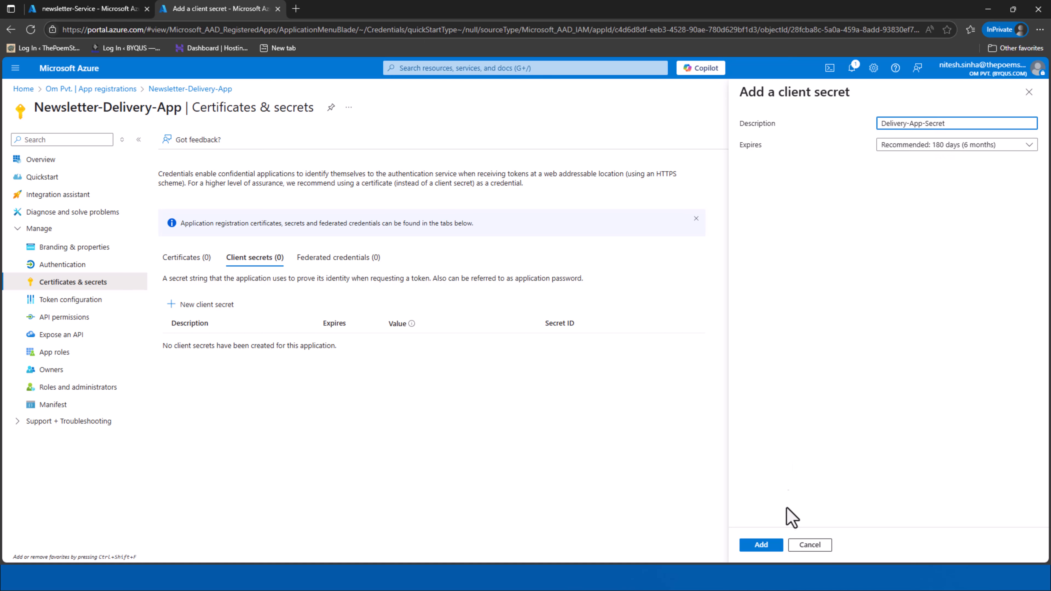
{"action": "left_click", "coordinate": [774, 543]}
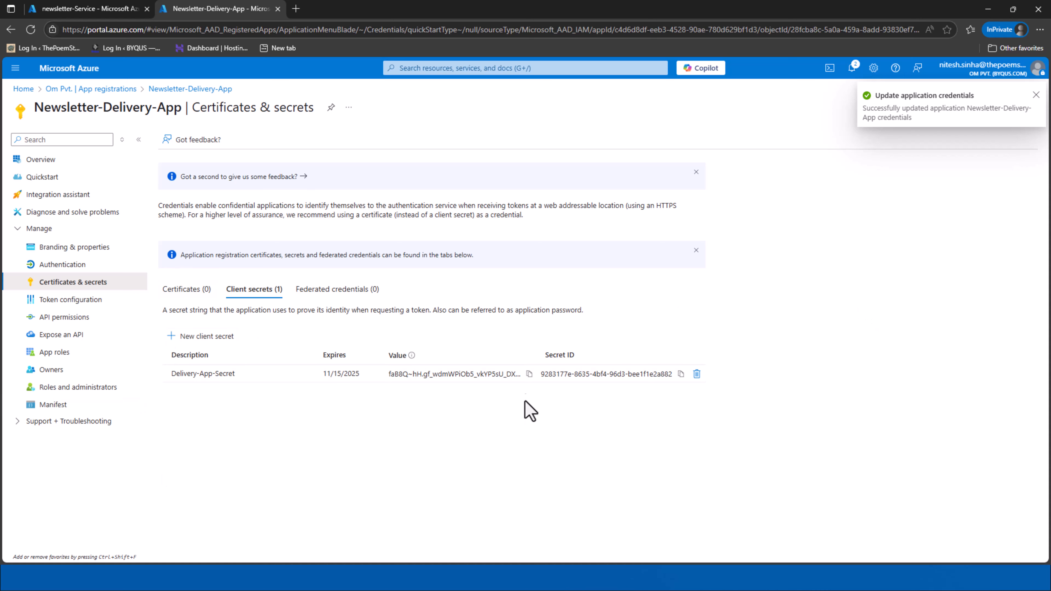
{"action": "left_click", "coordinate": [529, 374]}
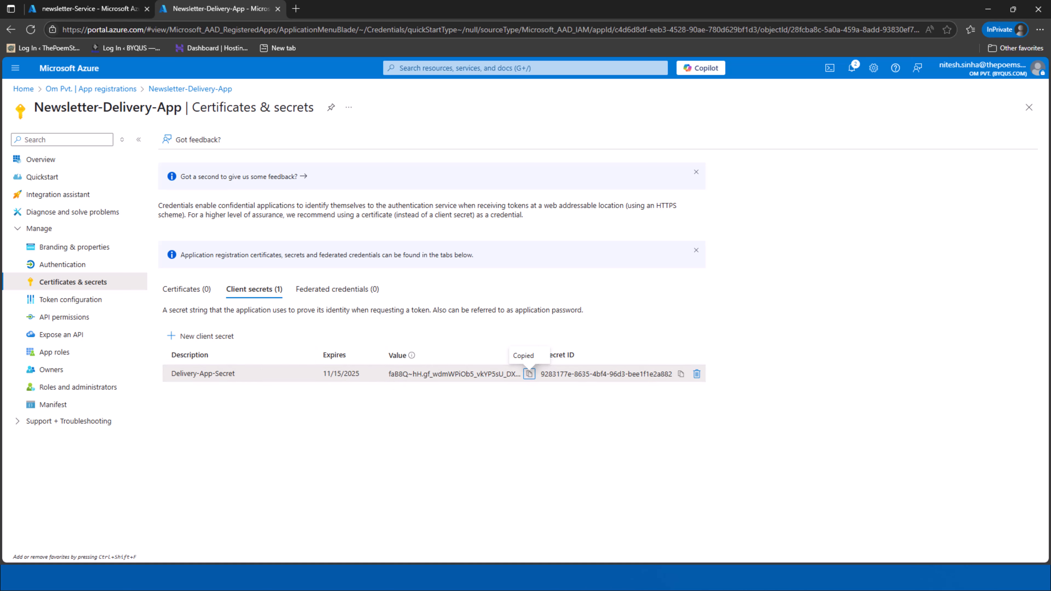
{"action": "key", "text": "alt+Tab"}
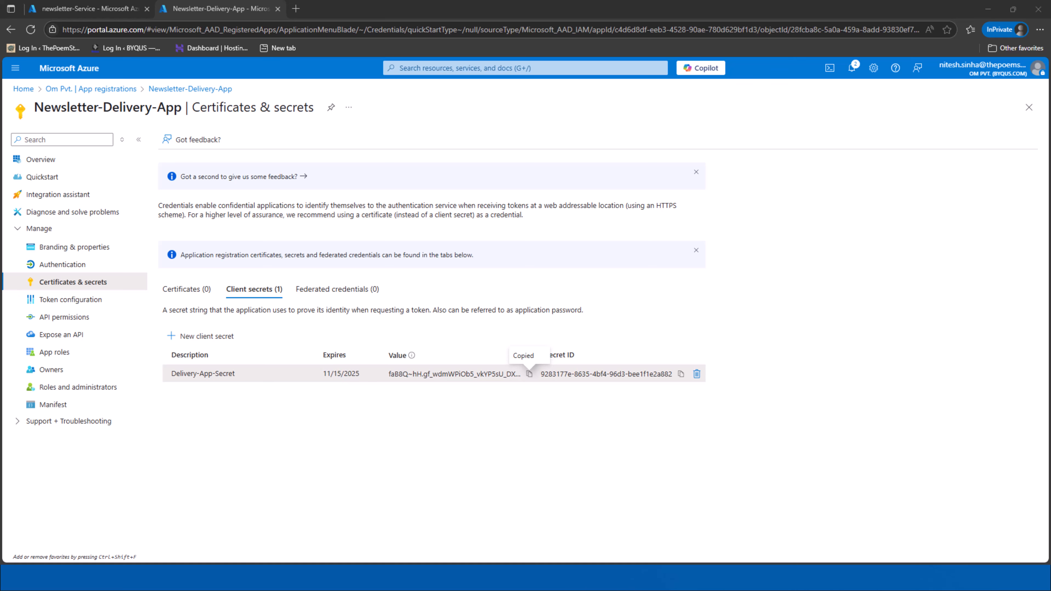
Paste the client secret value into Notepad after a 'Secret:' label
{"action": "left_click_drag", "start_coordinate": [0, 143], "coordinate": [573, 58]}
{"action": "type", "text": "Se"}
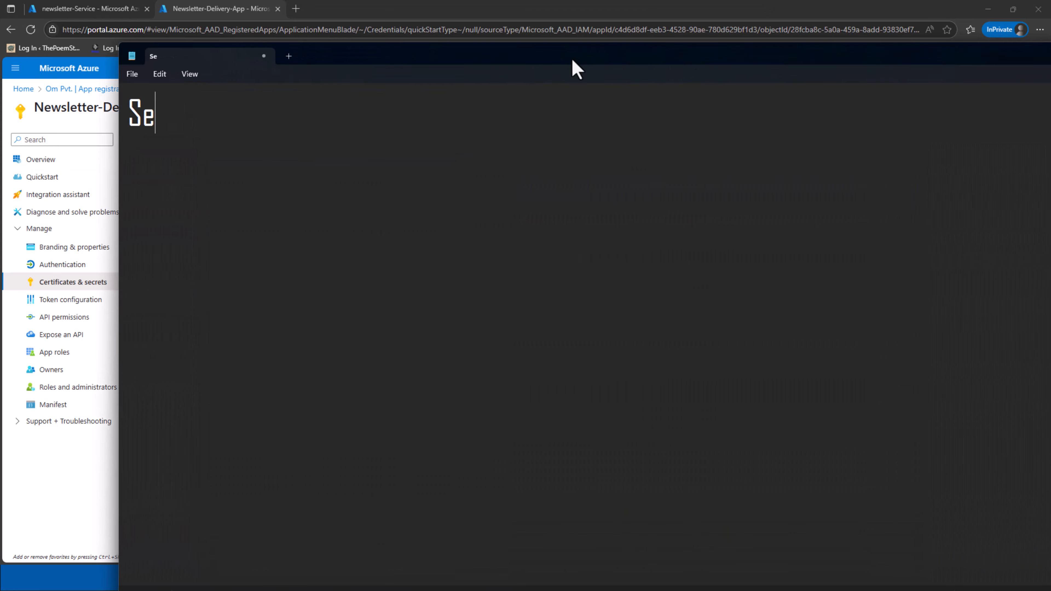
{"action": "type", "text": "cret:"}
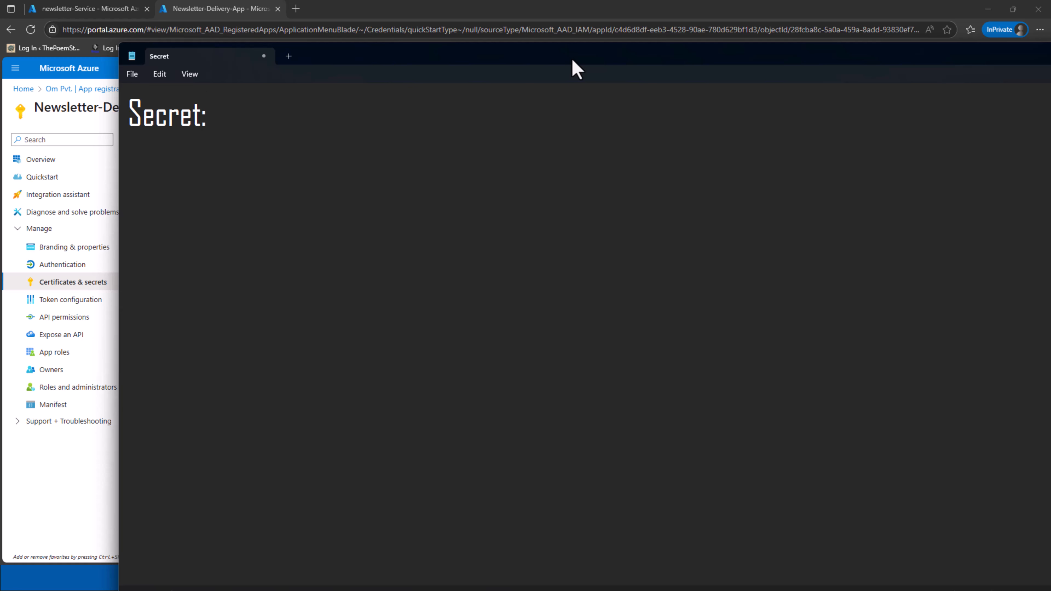
{"action": "key", "text": "ctrl+v"}
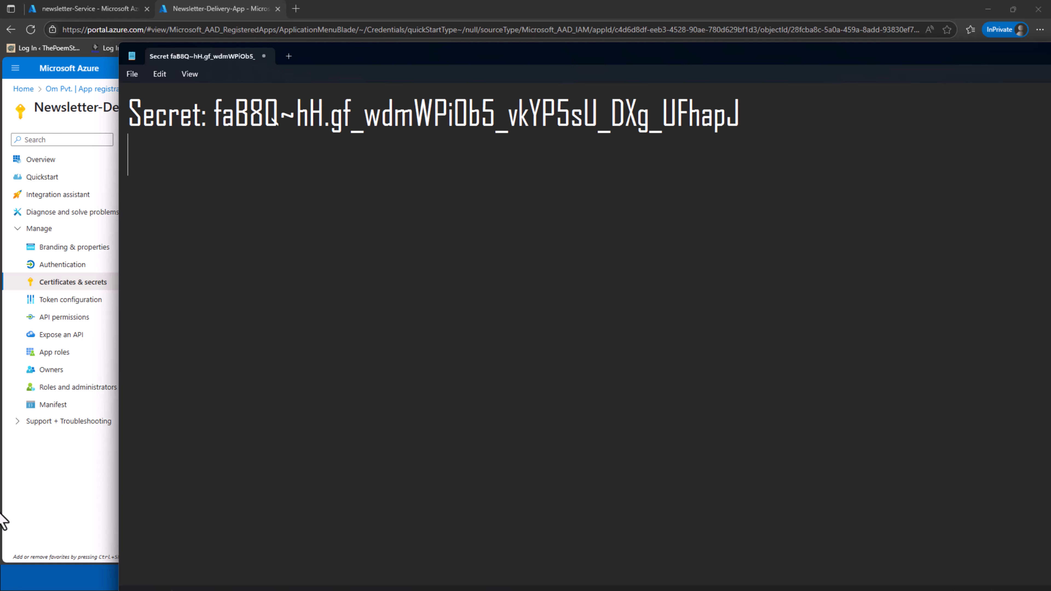
Copy the secret ID and return to newsletter-Service's role assignments
{"action": "left_click", "coordinate": [110, 487]}
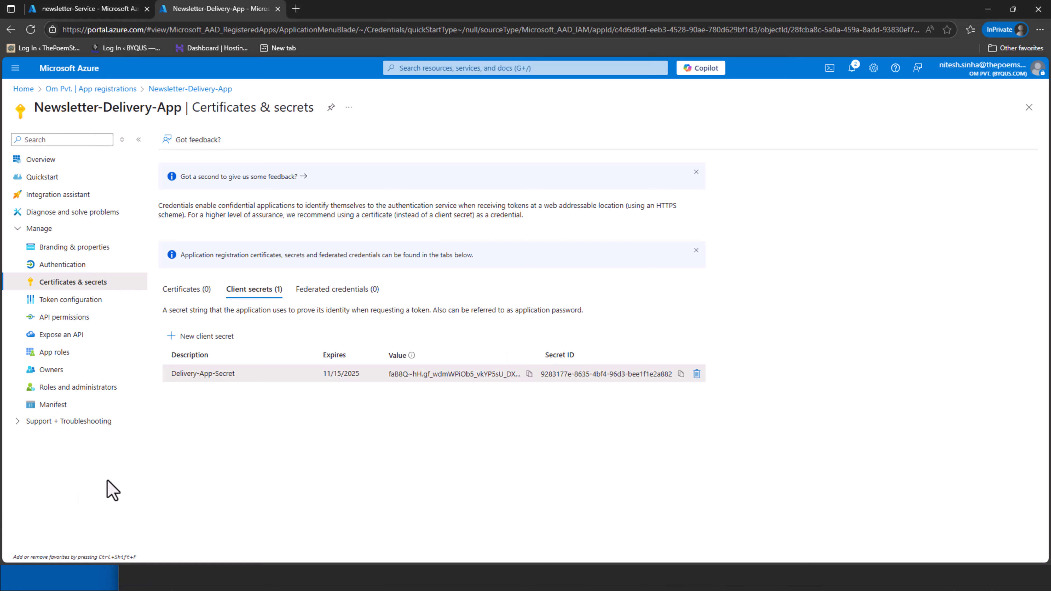
{"action": "left_click", "coordinate": [681, 374]}
{"action": "key", "text": "alt+Tab"}
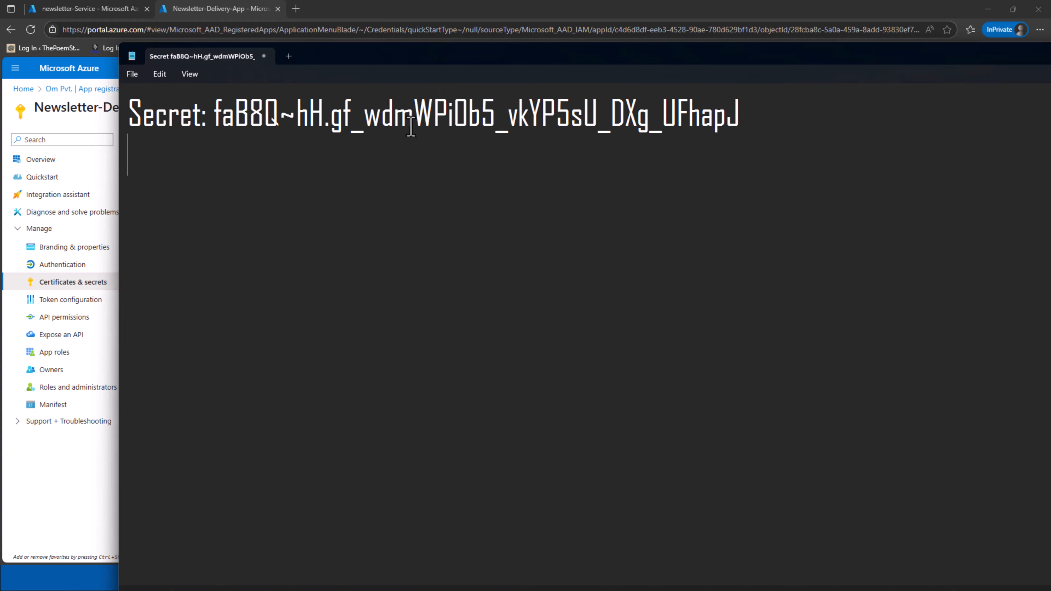
{"action": "left_click_drag", "start_coordinate": [215, 116], "coordinate": [738, 258]}
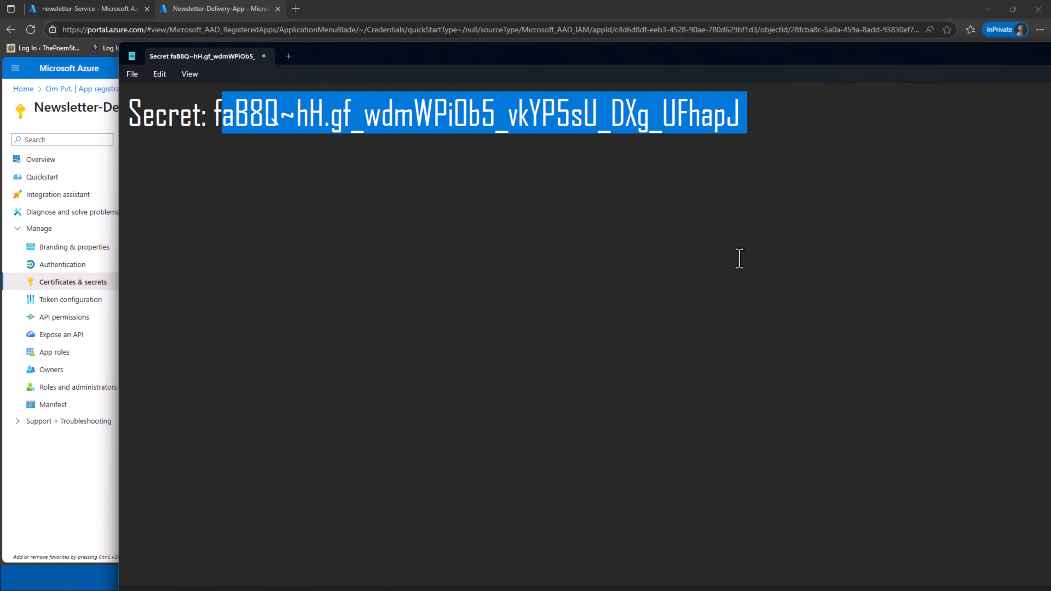
{"action": "left_click", "coordinate": [739, 259]}
{"action": "left_click", "coordinate": [79, 480]}
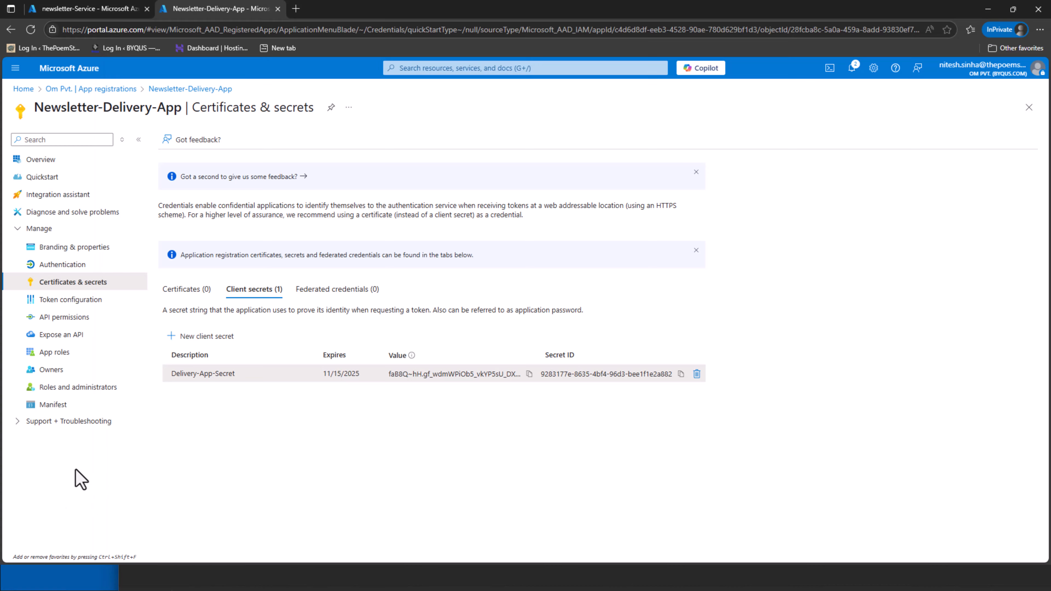
{"action": "left_click", "coordinate": [89, 8]}
{"action": "left_click_drag", "start_coordinate": [513, 369], "coordinate": [641, 368]}
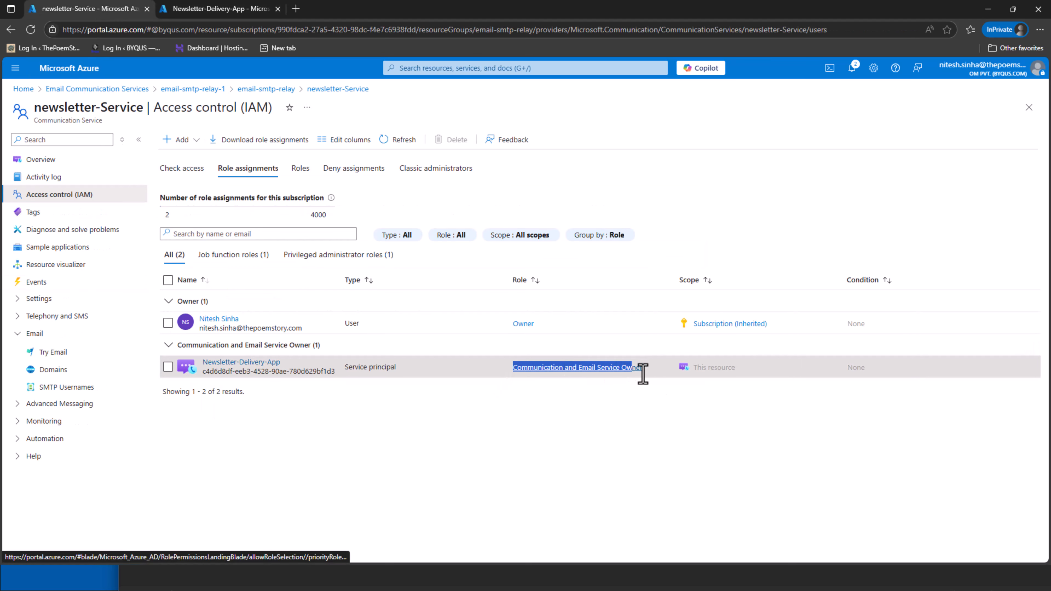
Create the custom-text SMTP username 'newsletters' for Newsletter-Delivery-App
{"action": "left_click", "coordinate": [655, 473]}
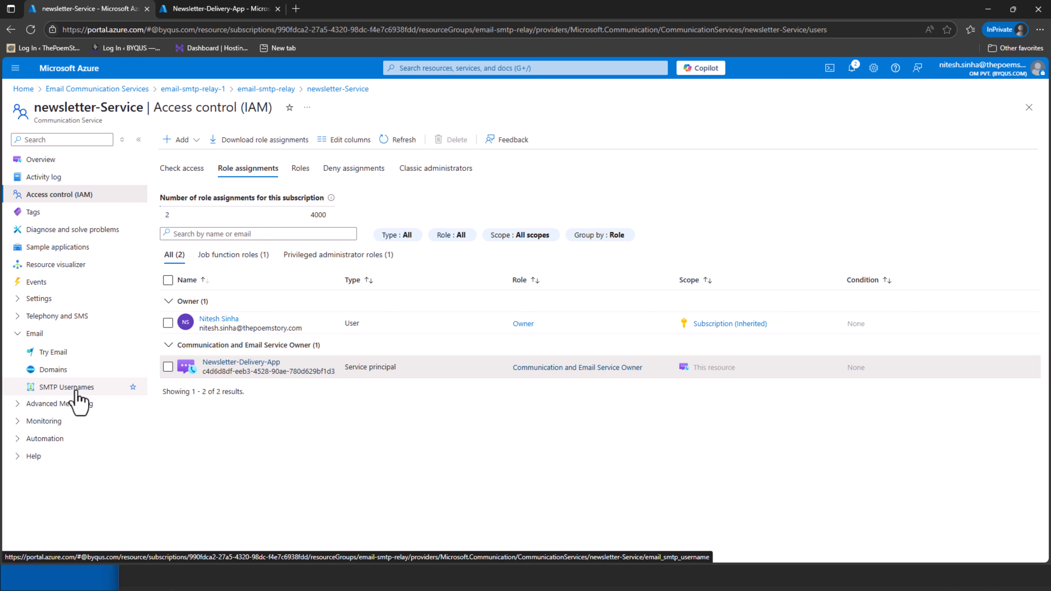
{"action": "left_click", "coordinate": [66, 387]}
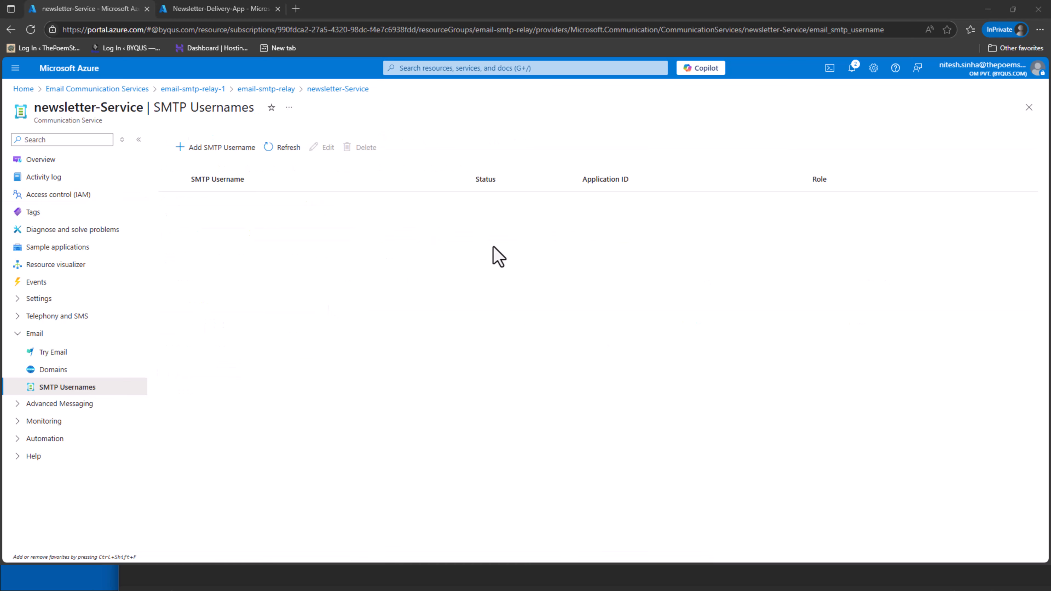
{"action": "left_click", "coordinate": [211, 149]}
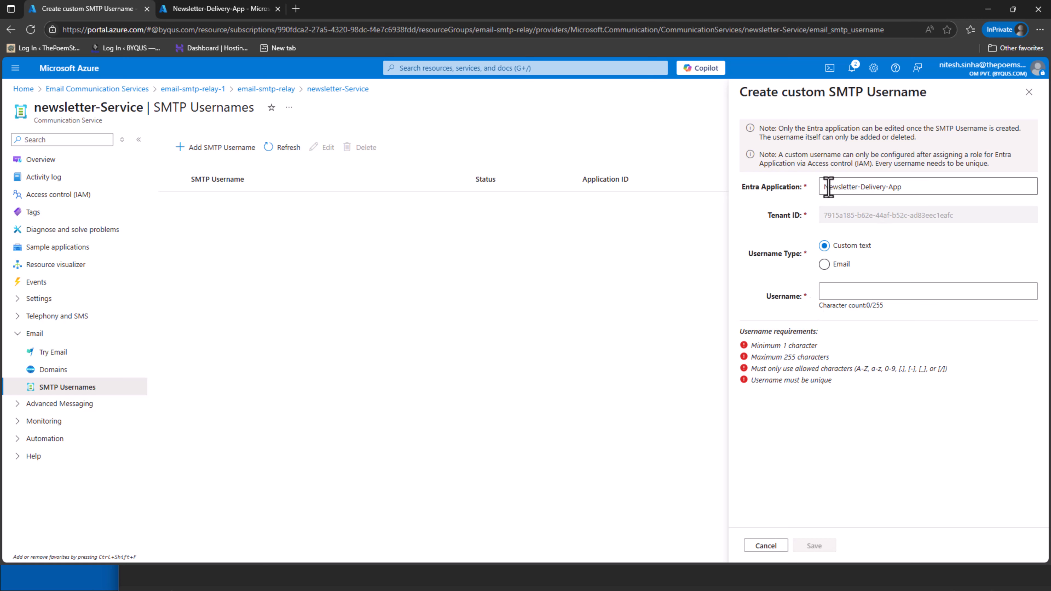
{"action": "left_click_drag", "start_coordinate": [828, 187], "coordinate": [925, 195]}
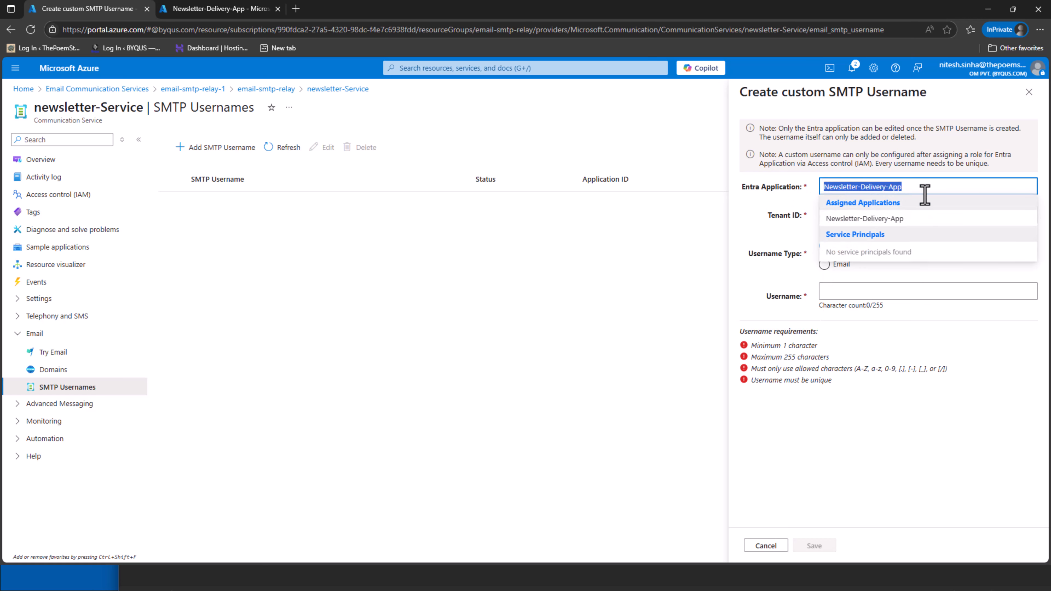
{"action": "left_click", "coordinate": [908, 234]}
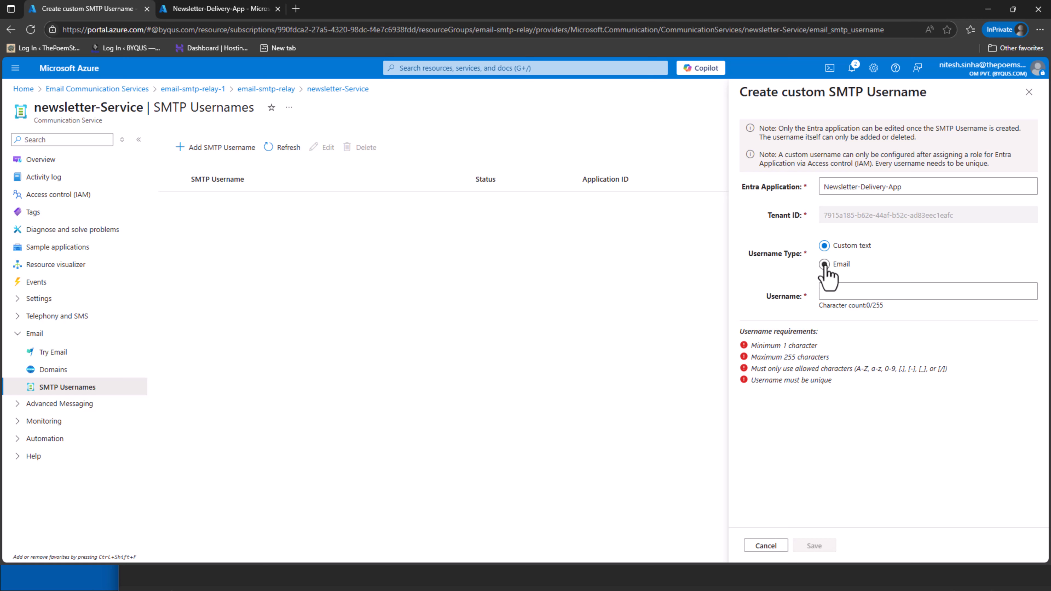
{"action": "left_click", "coordinate": [869, 292]}
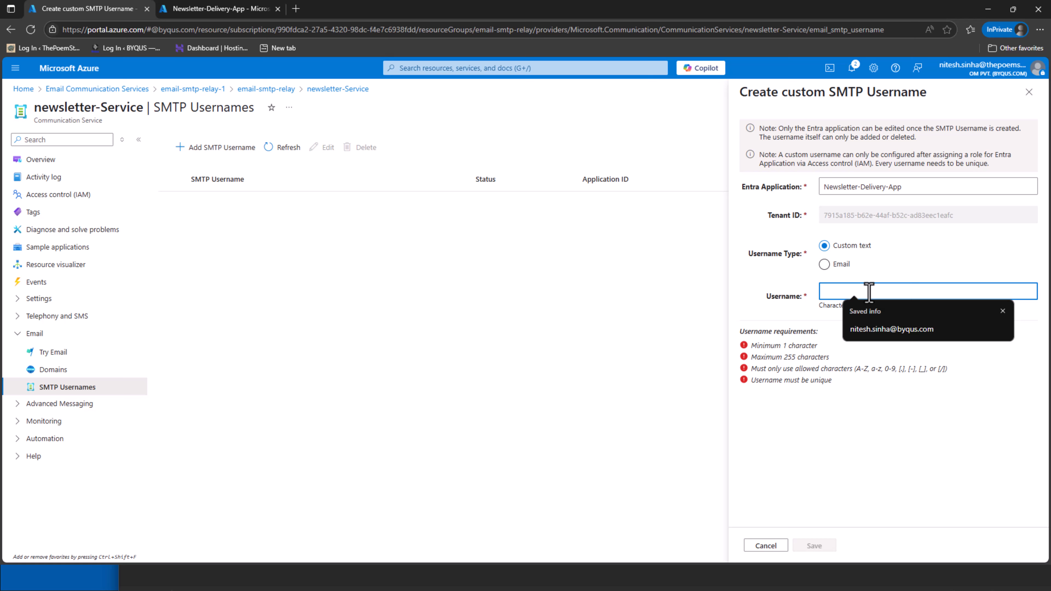
{"action": "type", "text": "newsletters"}
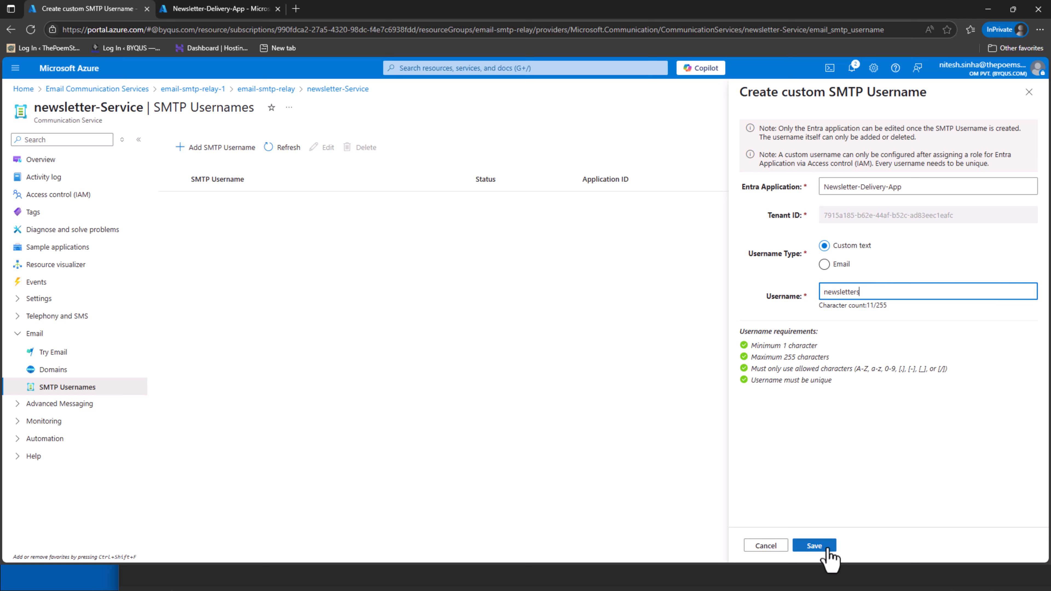
{"action": "left_click", "coordinate": [817, 545]}
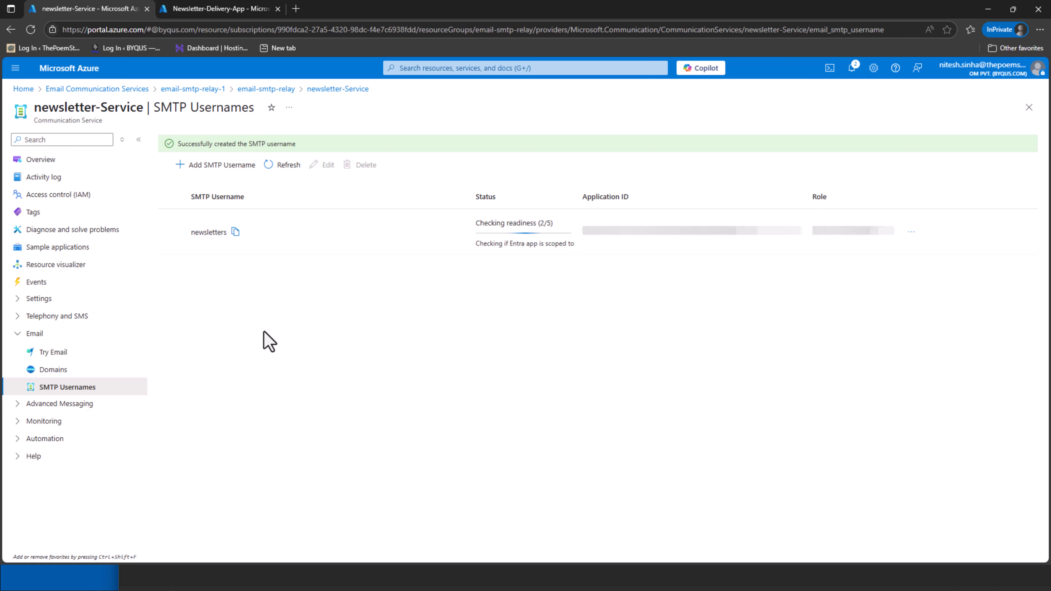
Add email-type SMTP username newletter-delivery on domain newsletters.byqus.com for Newsletter-Delivery-App
{"action": "left_click", "coordinate": [227, 166]}
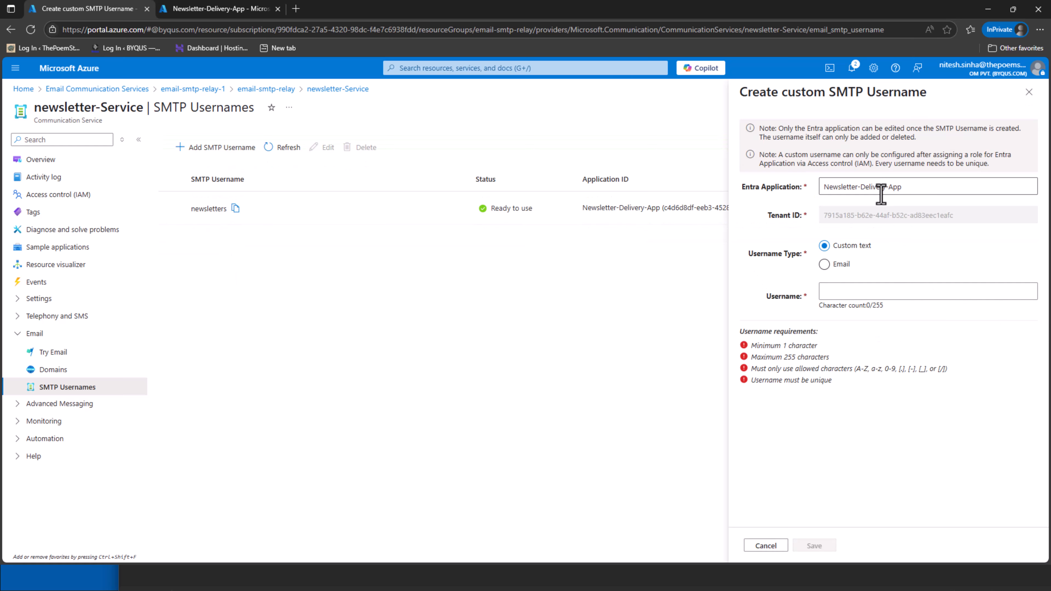
{"action": "left_click", "coordinate": [824, 265]}
{"action": "left_click", "coordinate": [852, 291]}
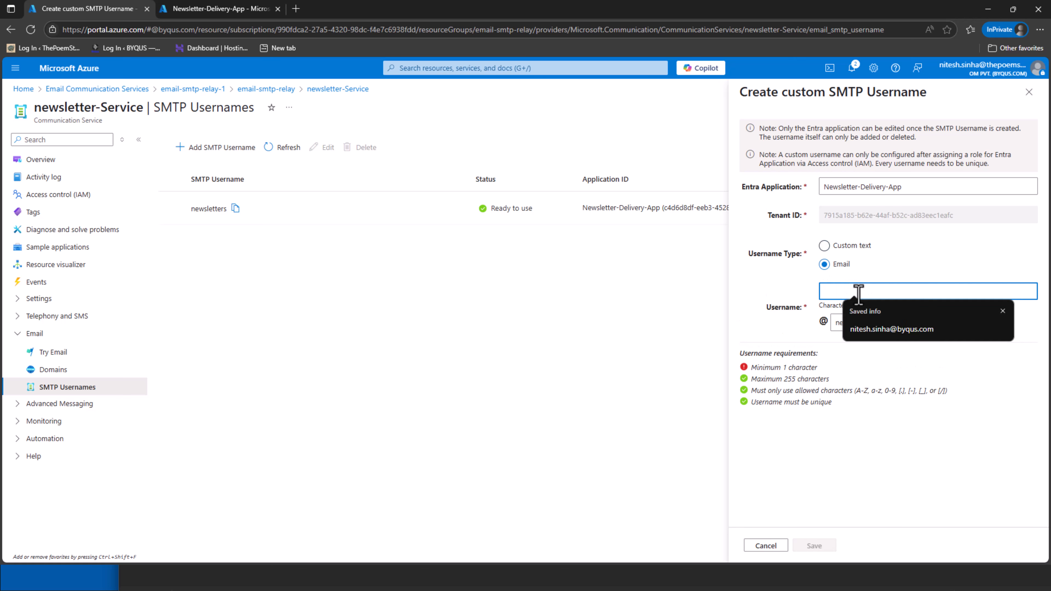
{"action": "type", "text": "deli"}
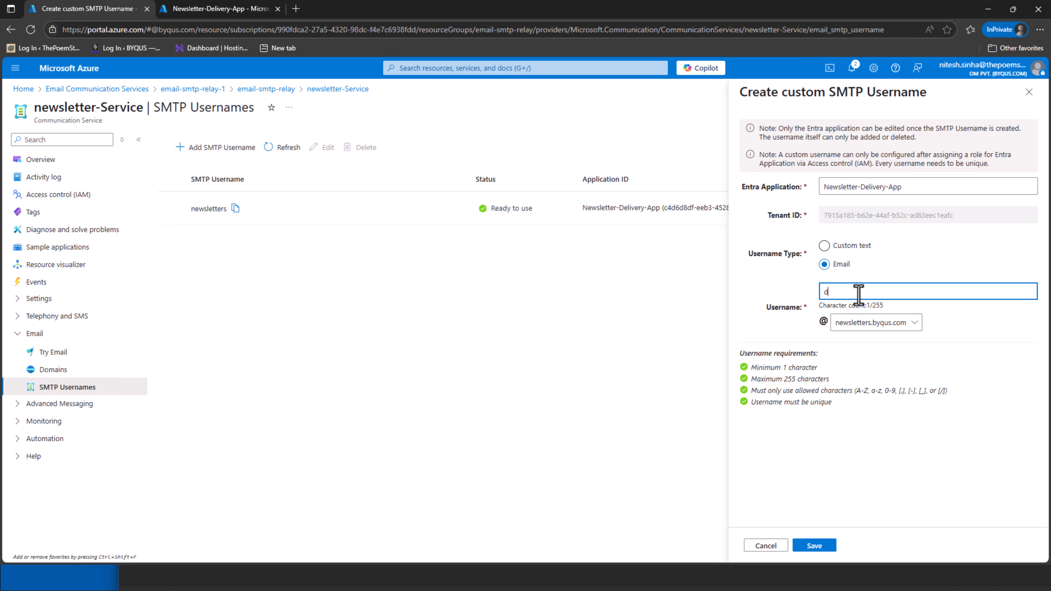
{"action": "key", "text": "BackSpace"}
{"action": "type", "text": "newletter-delivery"}
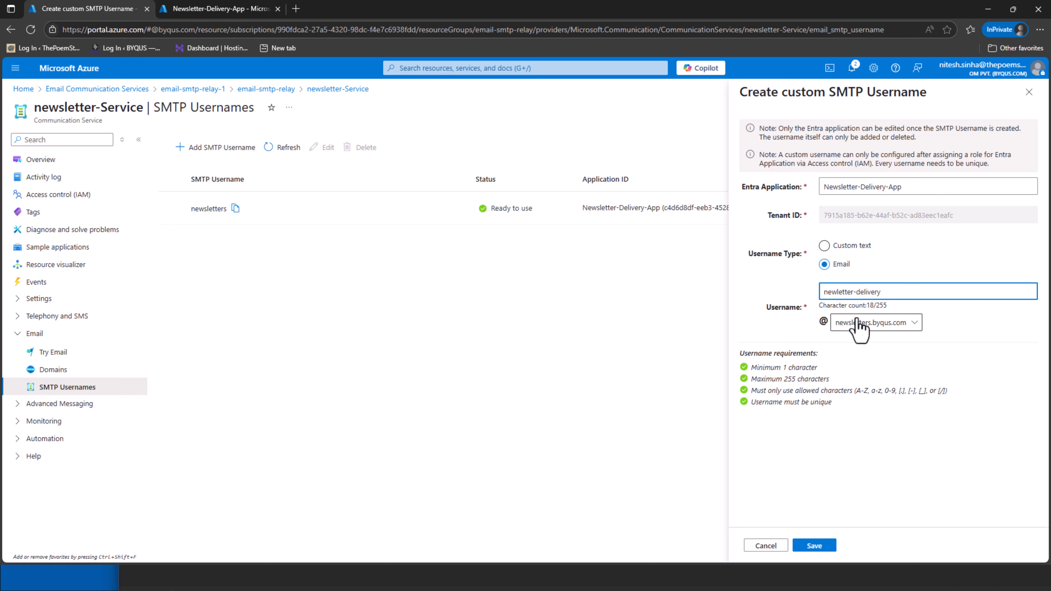
{"action": "left_click", "coordinate": [817, 547]}
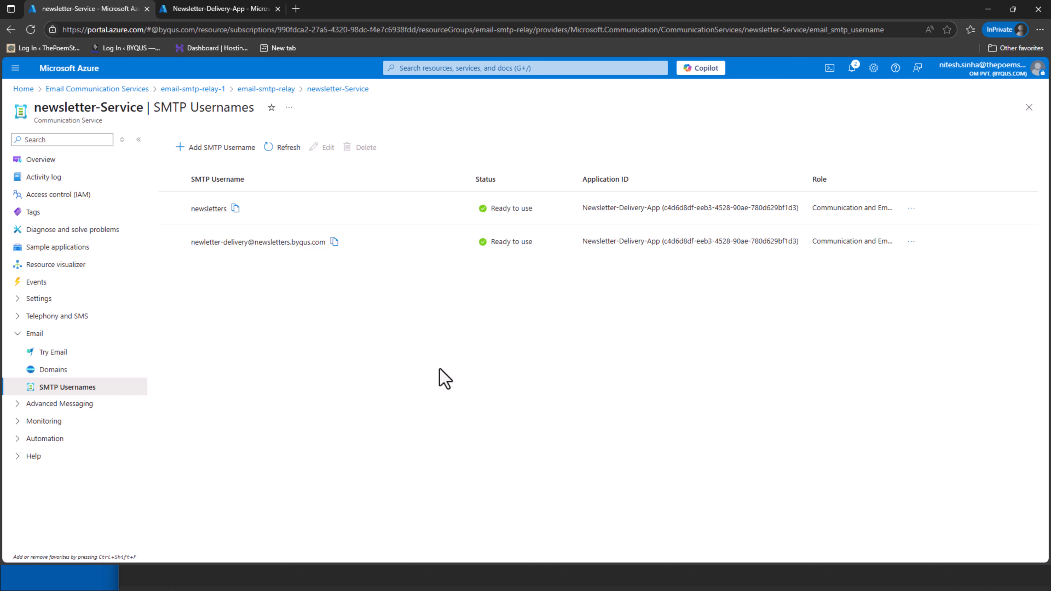
Copy the 'newsletters' SMTP username into the Notepad notes
{"action": "left_click", "coordinate": [62, 372]}
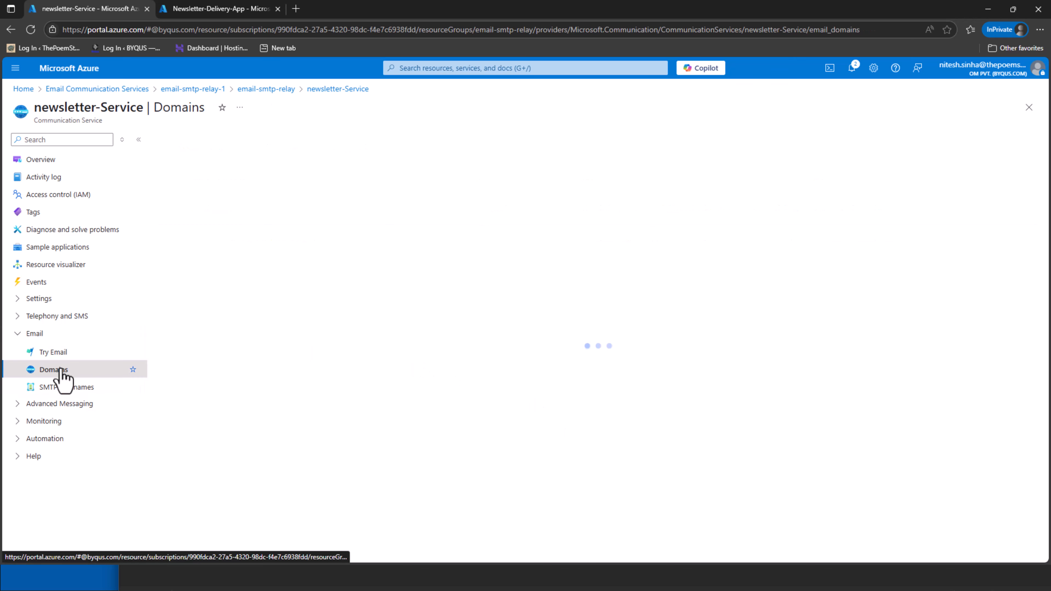
{"action": "left_click", "coordinate": [73, 387]}
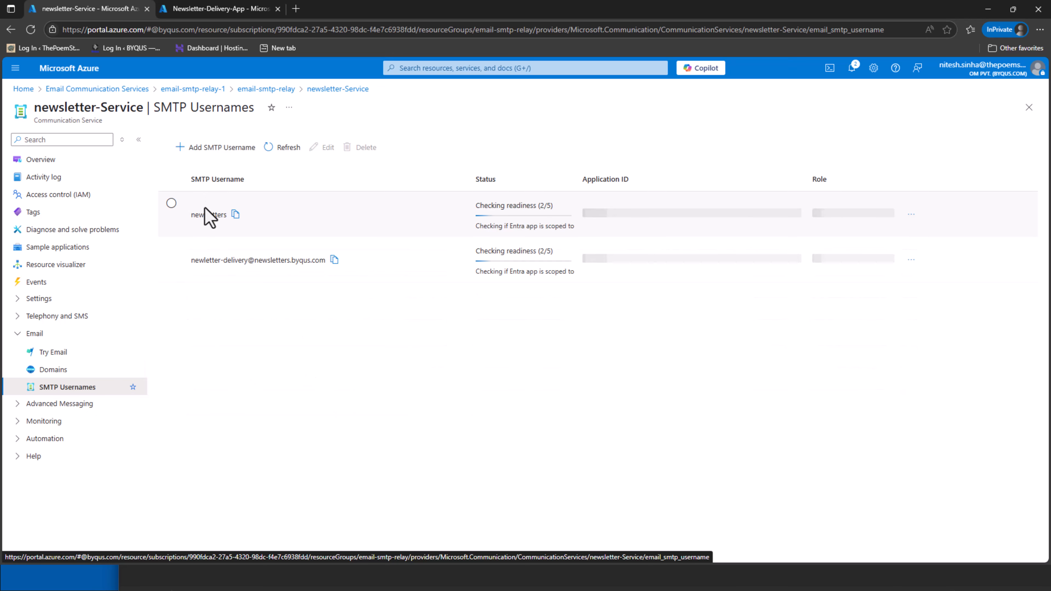
{"action": "left_click", "coordinate": [235, 209]}
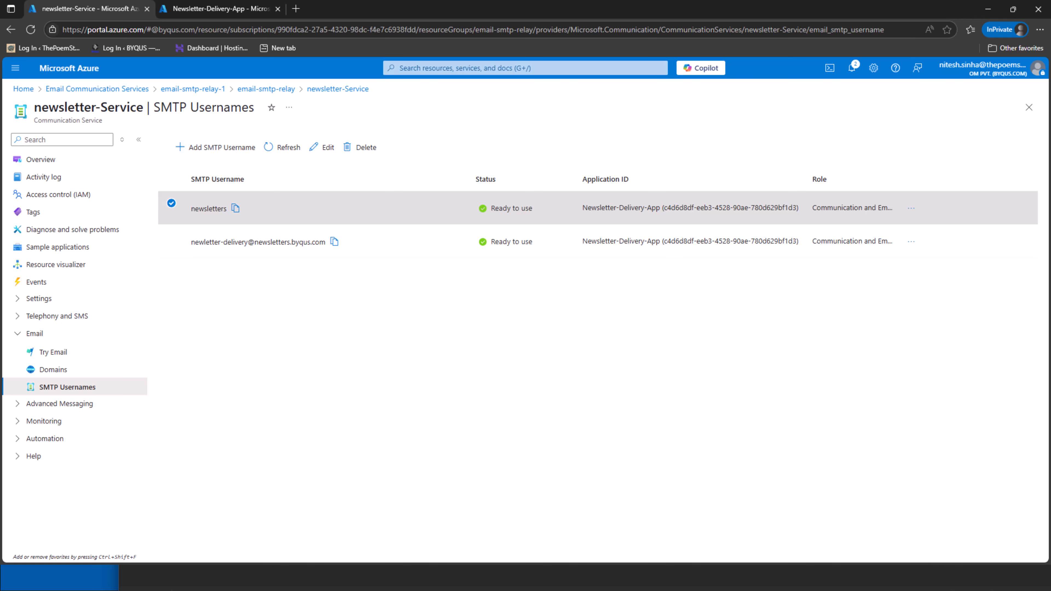
{"action": "key", "text": "alt+Tab"}
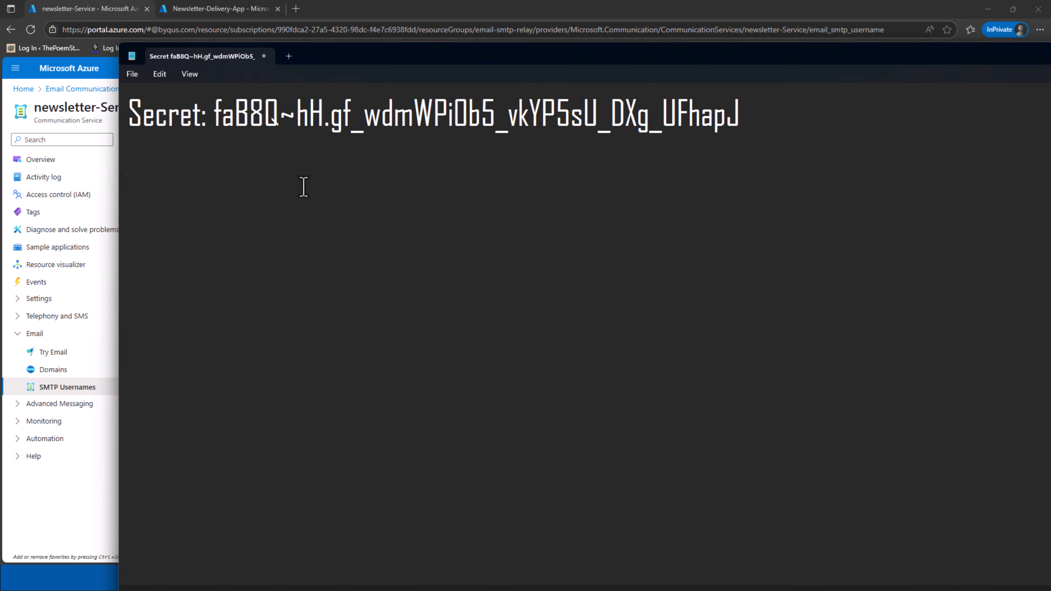
{"action": "key", "text": "ctrl+v"}
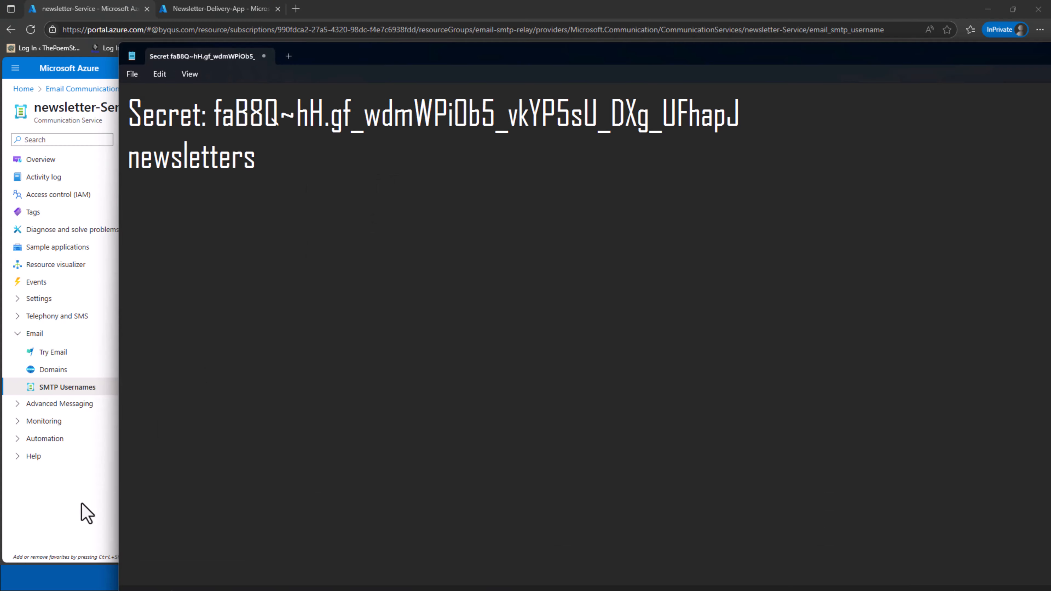
{"action": "left_click", "coordinate": [63, 513]}
{"action": "left_click", "coordinate": [334, 241]}
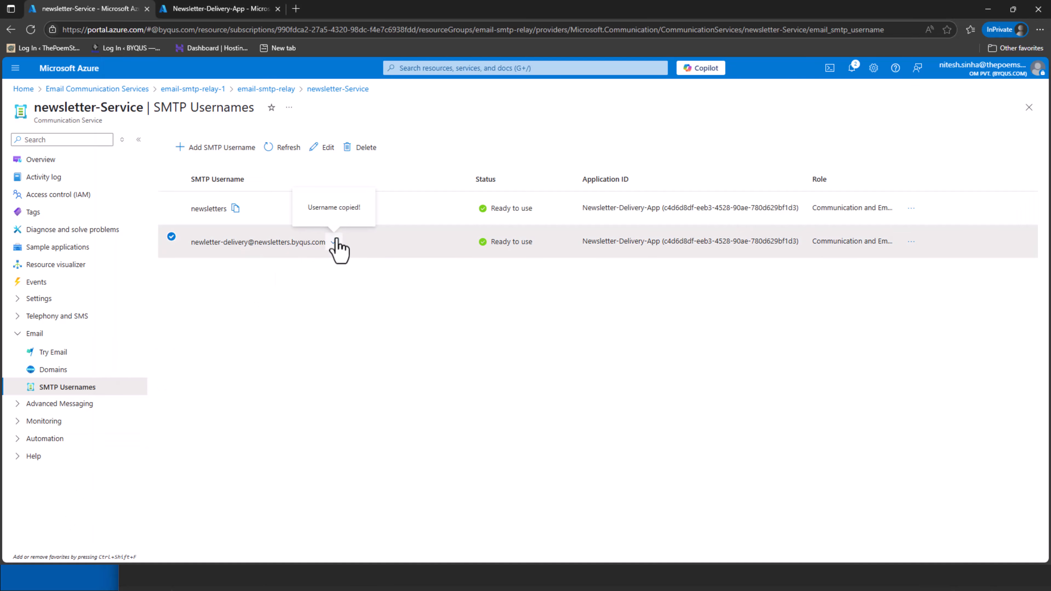
{"action": "key", "text": "alt+Tab"}
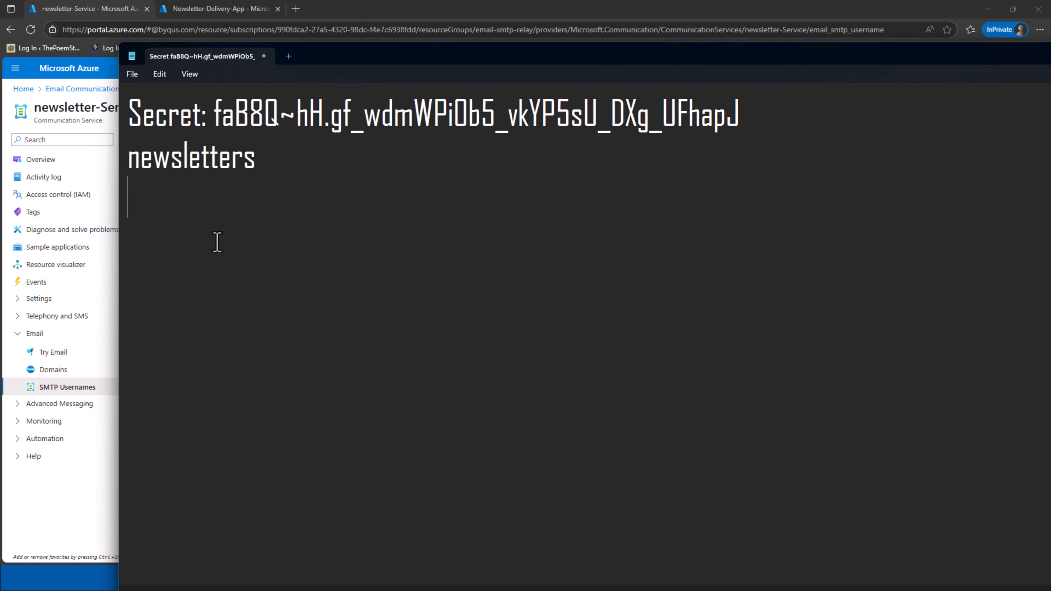
{"action": "key", "text": "ctrl+v"}
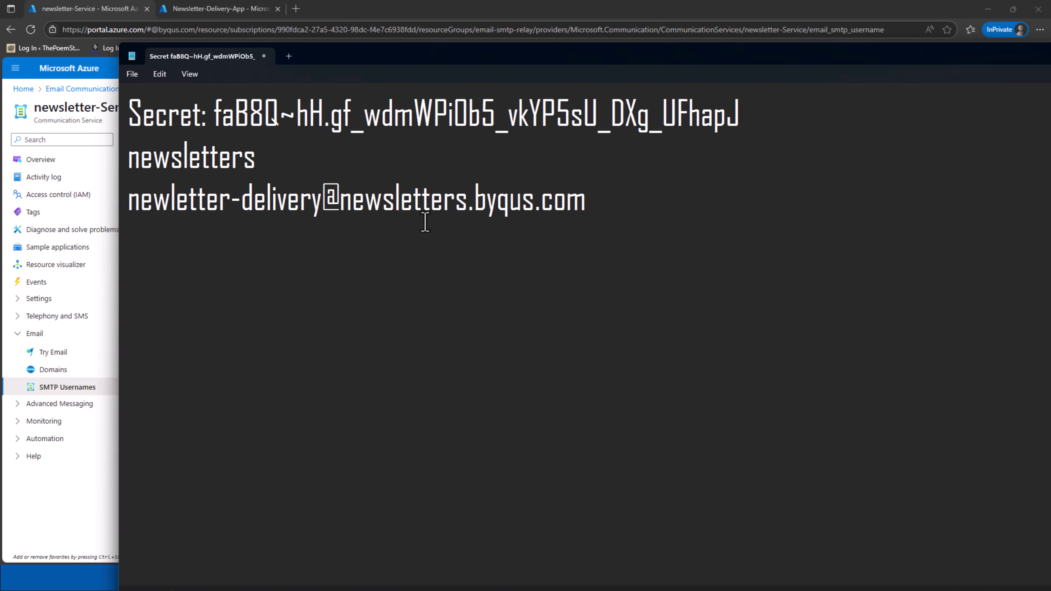
{"action": "left_click", "coordinate": [48, 498]}
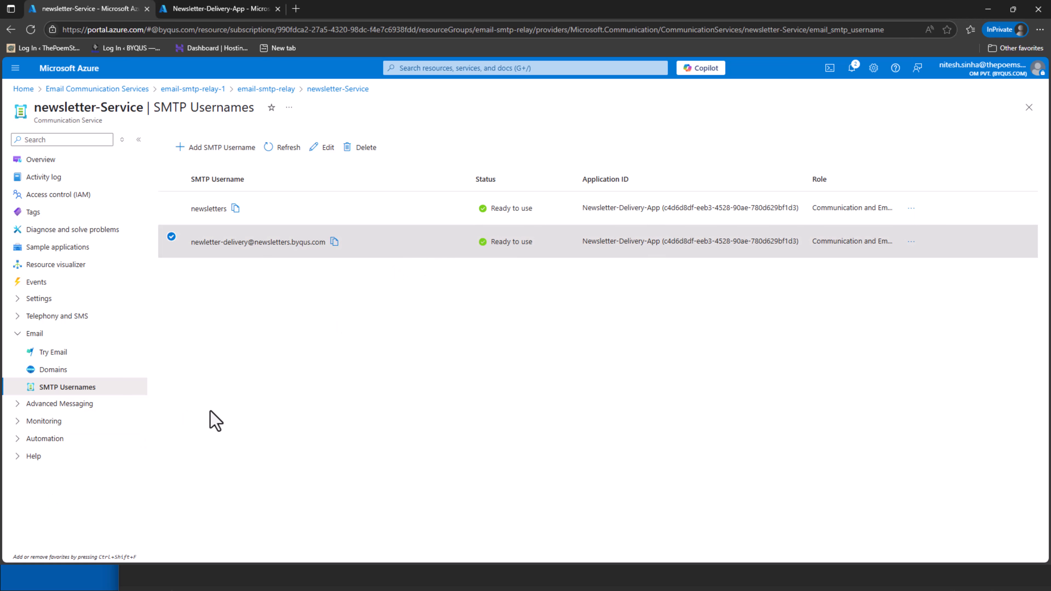
Copy newsletters.byqus.com's DoNotReply MailFrom address into Notepad on a new line
{"action": "left_click", "coordinate": [68, 373]}
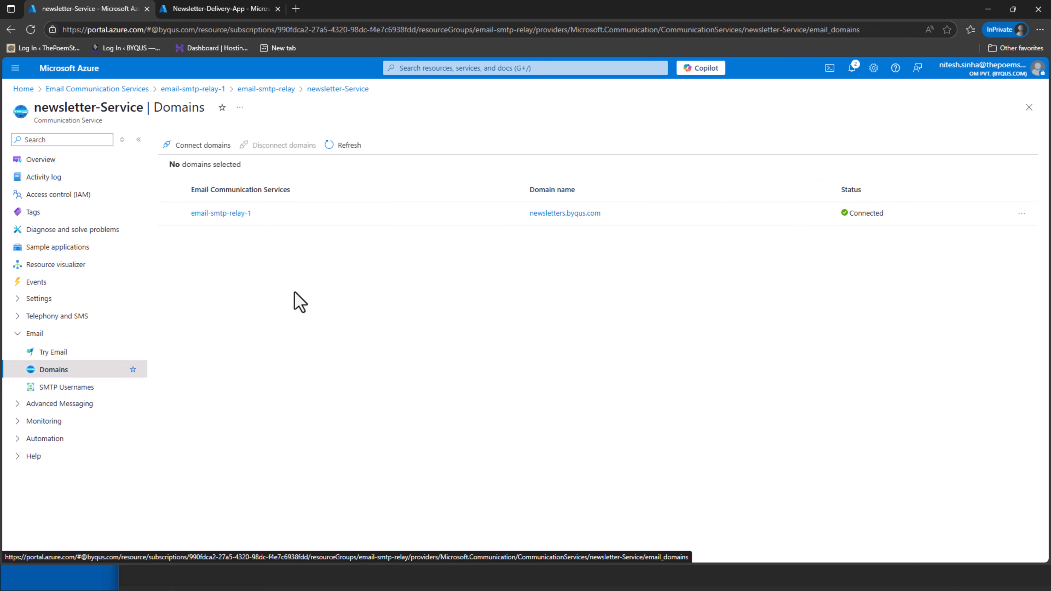
{"action": "left_click", "coordinate": [574, 213]}
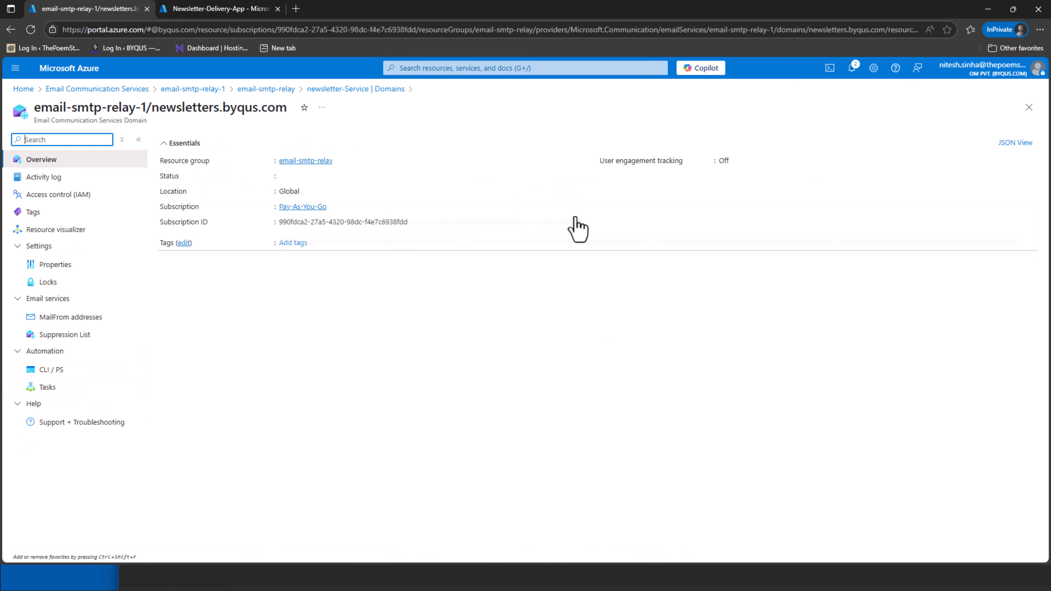
{"action": "left_click", "coordinate": [49, 318]}
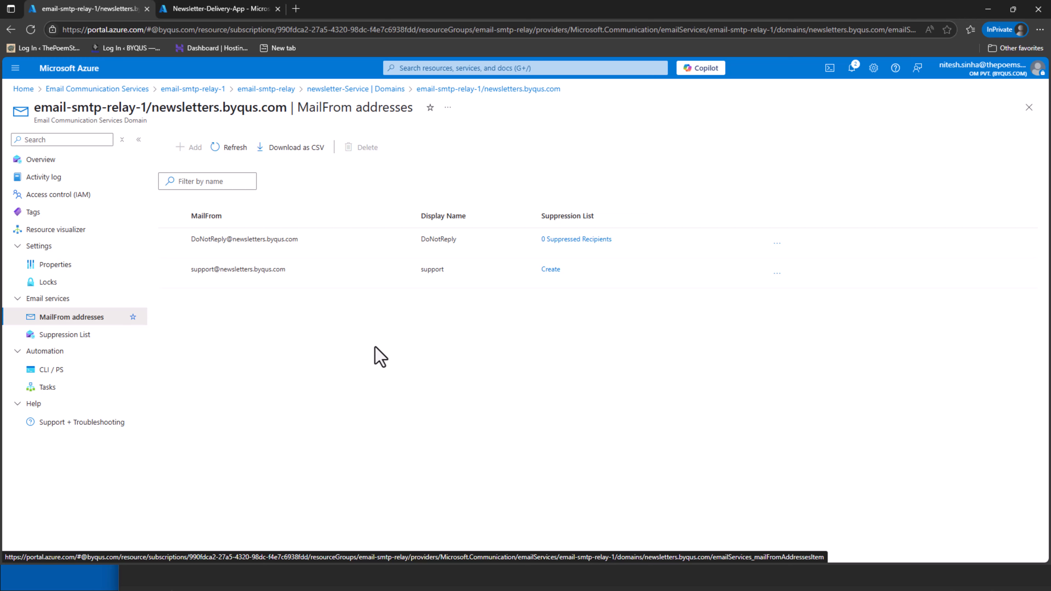
{"action": "left_click", "coordinate": [194, 242]}
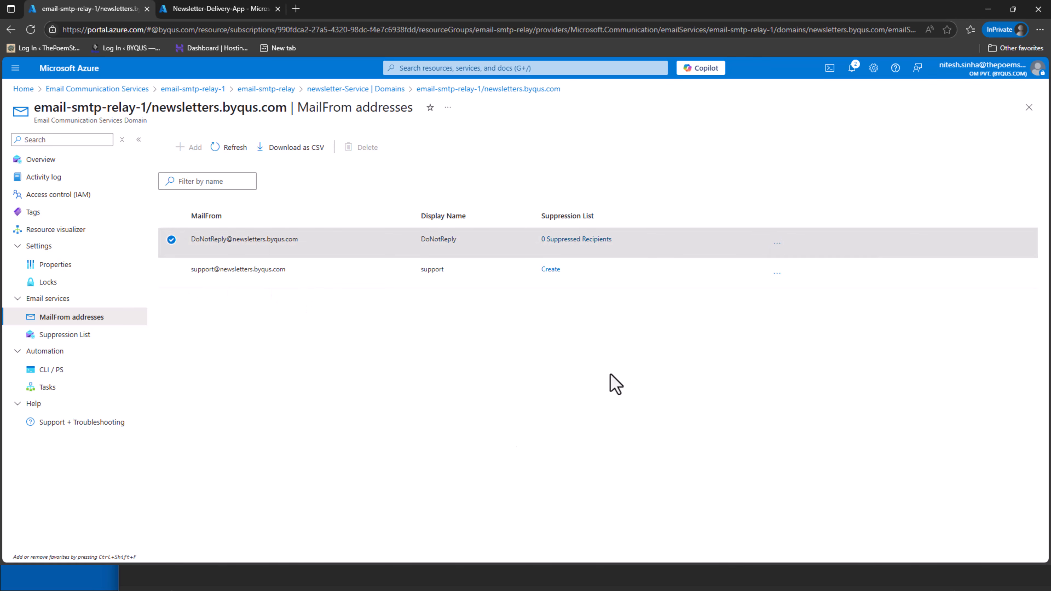
{"action": "key", "text": "alt+Tab"}
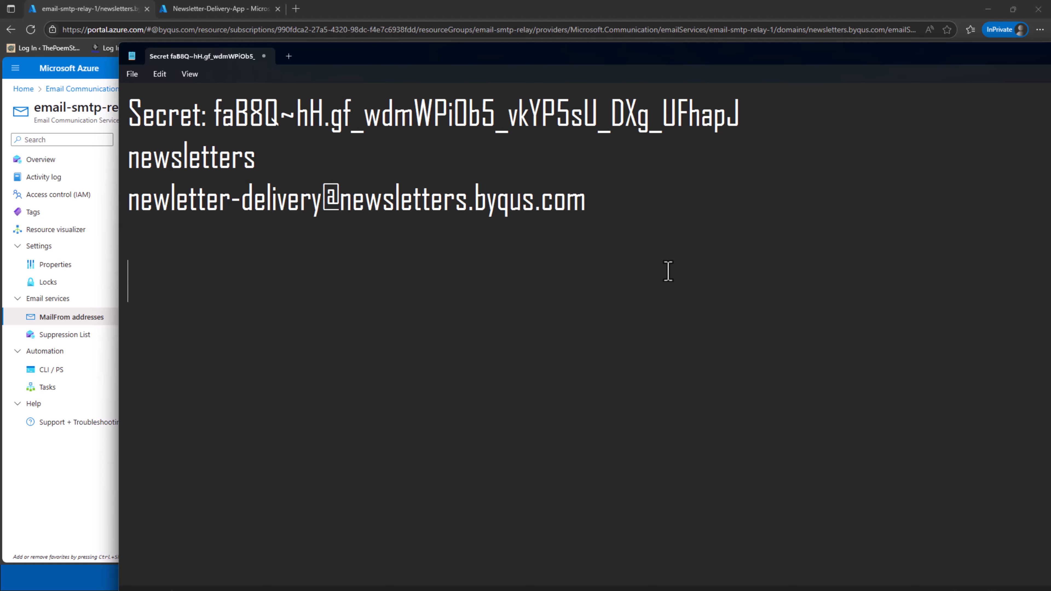
{"action": "key", "text": "Return"}
{"action": "key", "text": "ctrl+v"}
{"action": "key", "text": "alt+Tab"}
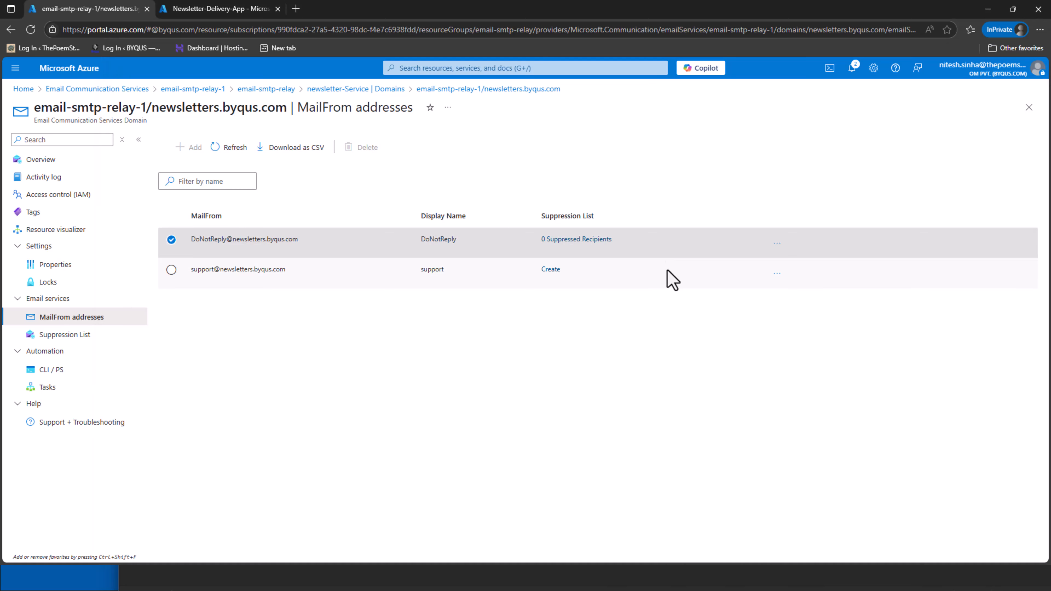
Copy the support MailFrom address into Notepad, then bring up the PowerShell ISE script
{"action": "left_click", "coordinate": [779, 279]}
{"action": "left_click", "coordinate": [796, 291]}
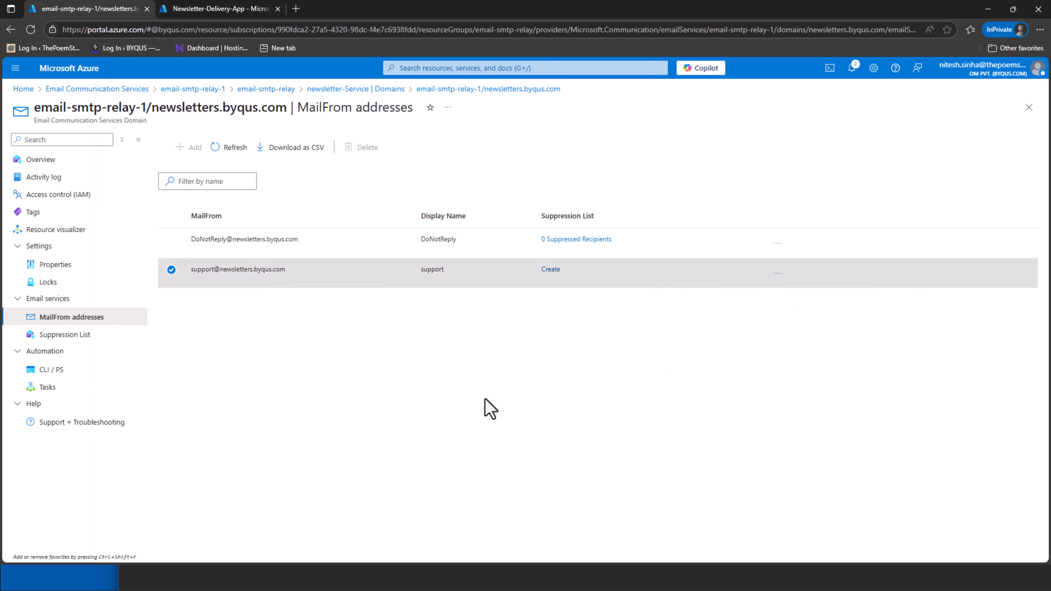
{"action": "key", "text": "alt+Tab"}
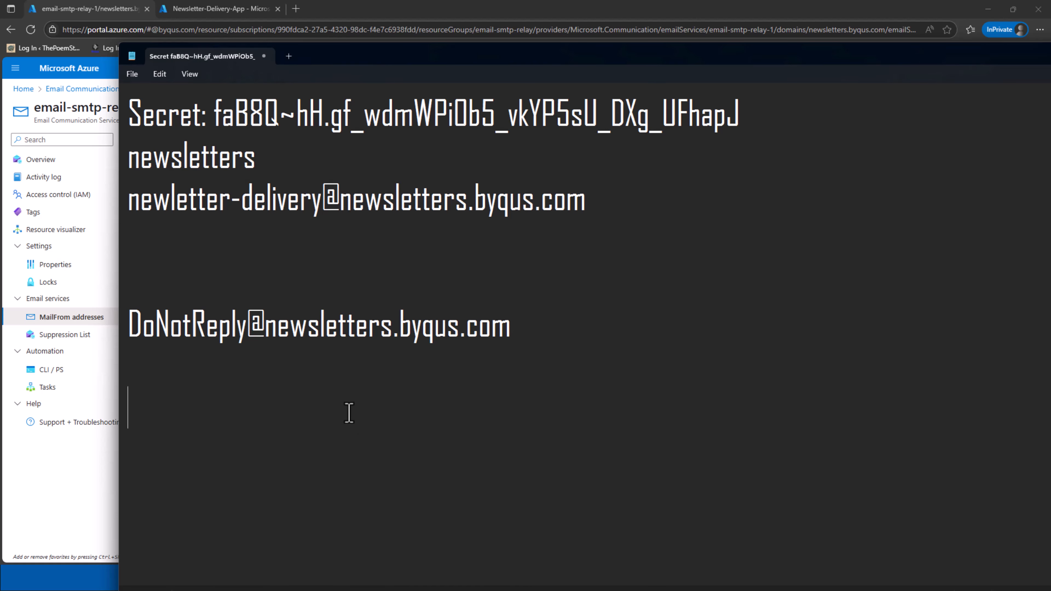
{"action": "key", "text": "ctrl+v"}
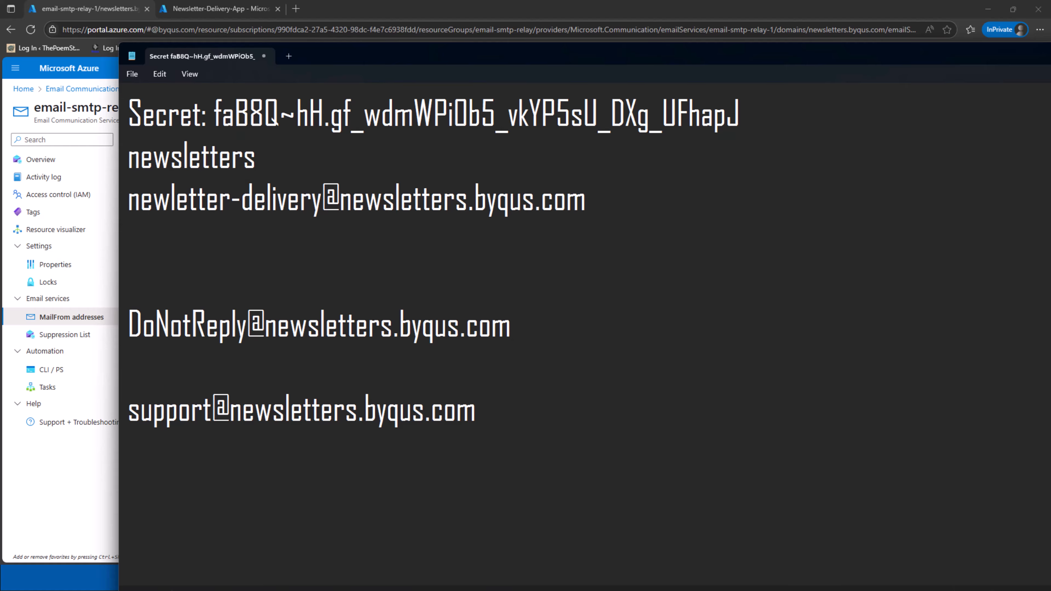
{"action": "key", "text": "alt+Tab"}
{"action": "left_click", "coordinate": [190, 242]}
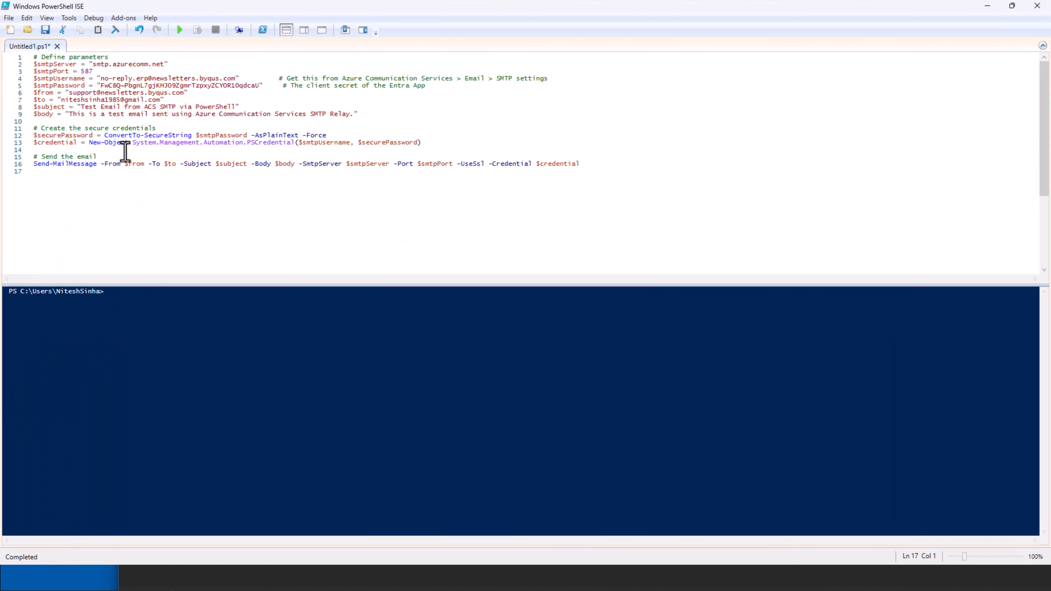
Review the server and port lines, then replace the SMTP username with the one saved in the notes
{"action": "left_click_drag", "start_coordinate": [33, 64], "coordinate": [170, 65]}
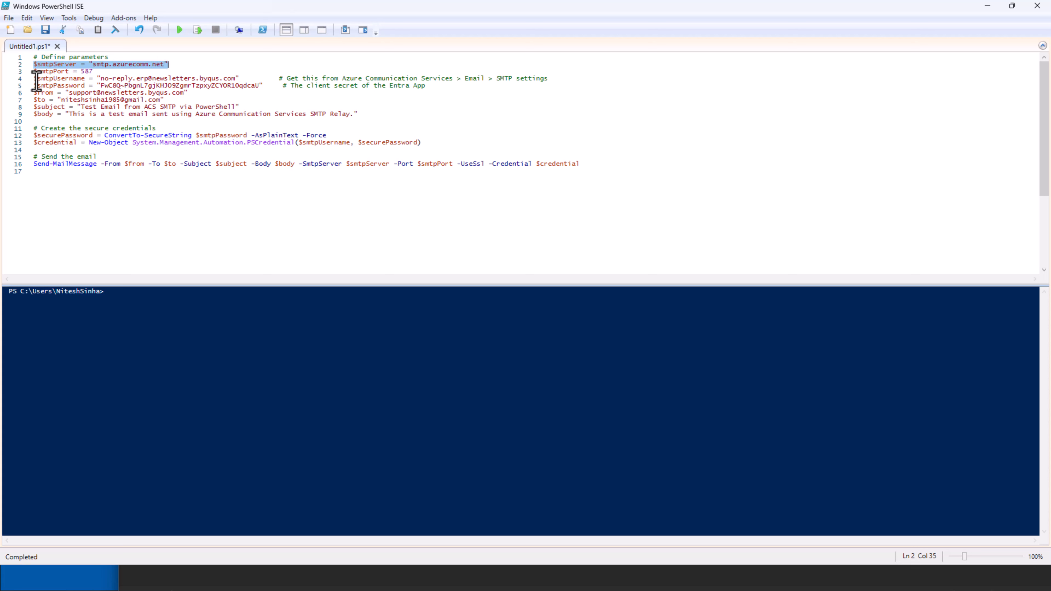
{"action": "left_click_drag", "start_coordinate": [33, 71], "coordinate": [95, 71]}
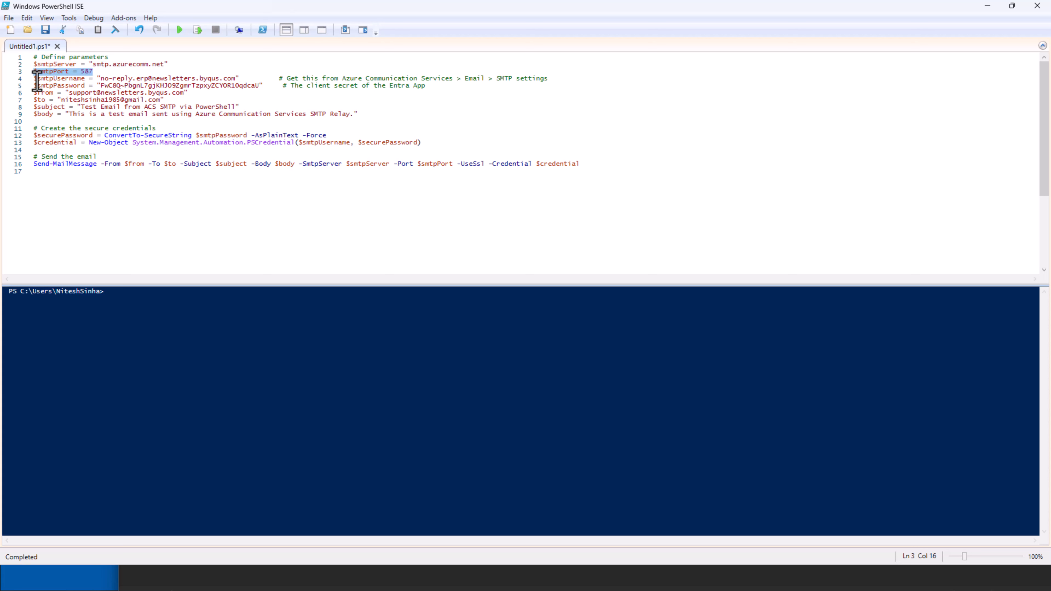
{"action": "left_click", "coordinate": [153, 74]}
{"action": "left_click_drag", "start_coordinate": [235, 79], "coordinate": [101, 81]}
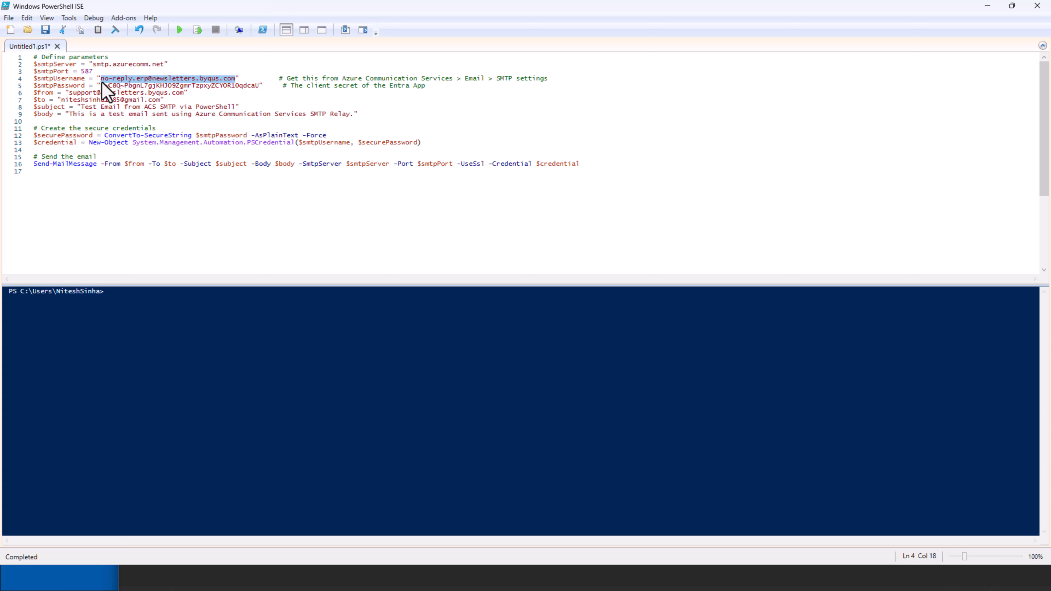
{"action": "key", "text": "Delete"}
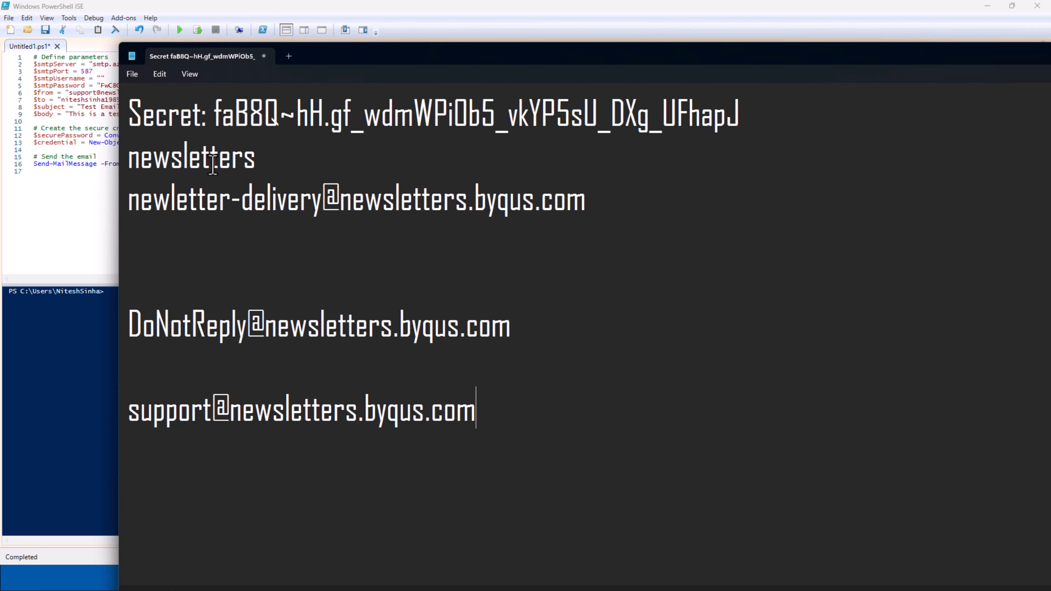
{"action": "double_click", "coordinate": [212, 165]}
{"action": "key", "text": "ctrl+c"}
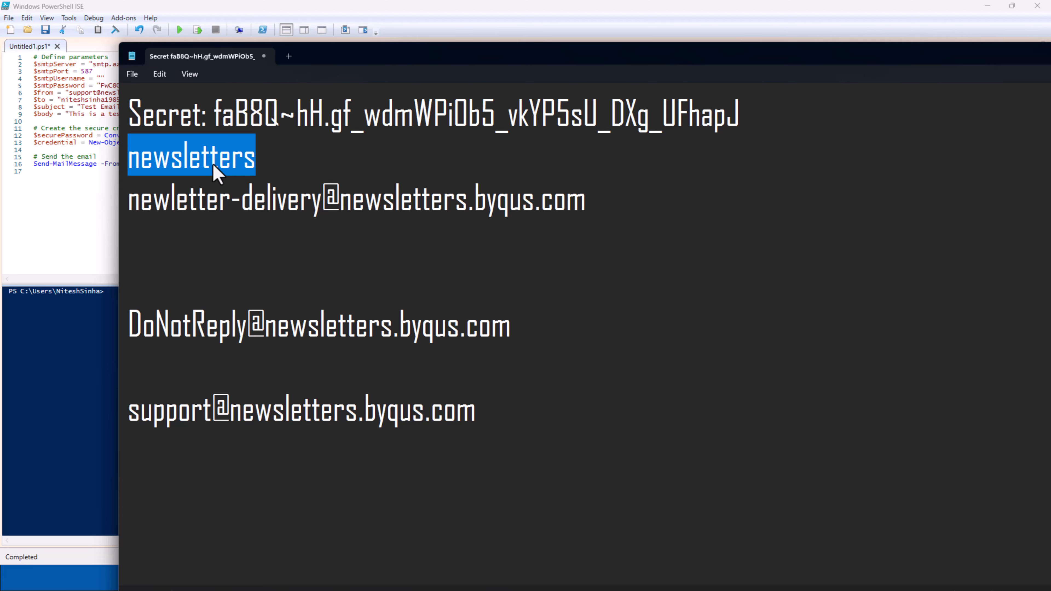
{"action": "left_click", "coordinate": [101, 202]}
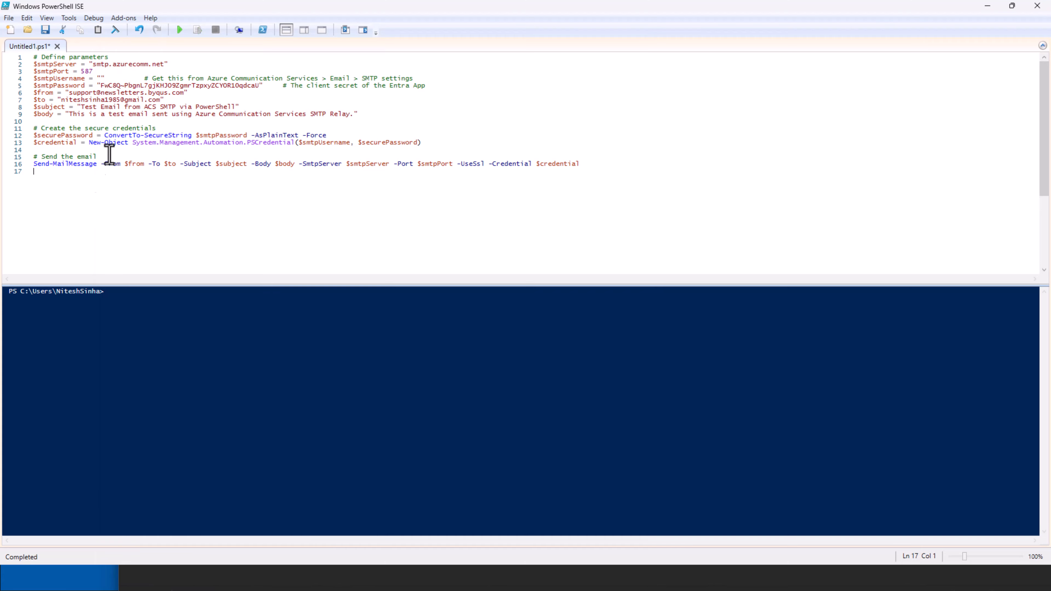
{"action": "left_click", "coordinate": [101, 77]}
{"action": "key", "text": "ctrl+v"}
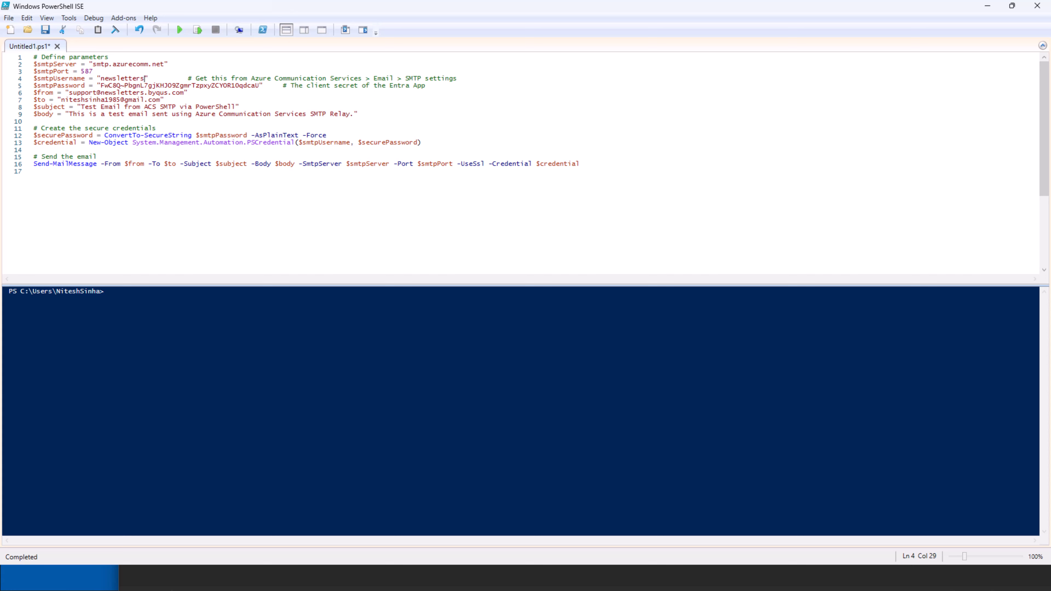
Replace the SMTP password with the new client secret copied from the notes
{"action": "key", "text": "alt+Tab"}
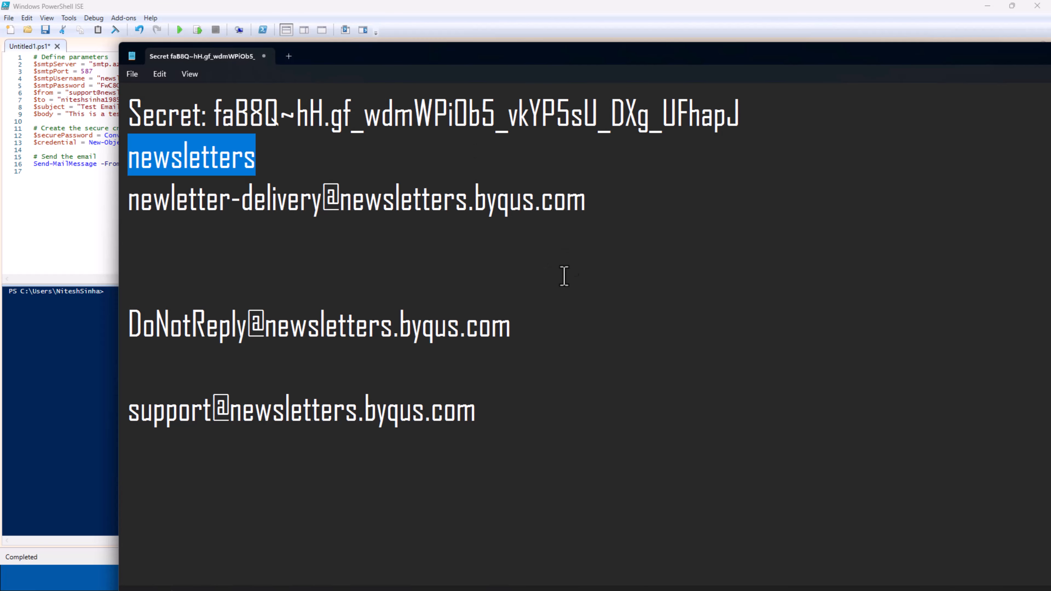
{"action": "left_click_drag", "start_coordinate": [741, 118], "coordinate": [215, 132]}
{"action": "key", "text": "ctrl+c"}
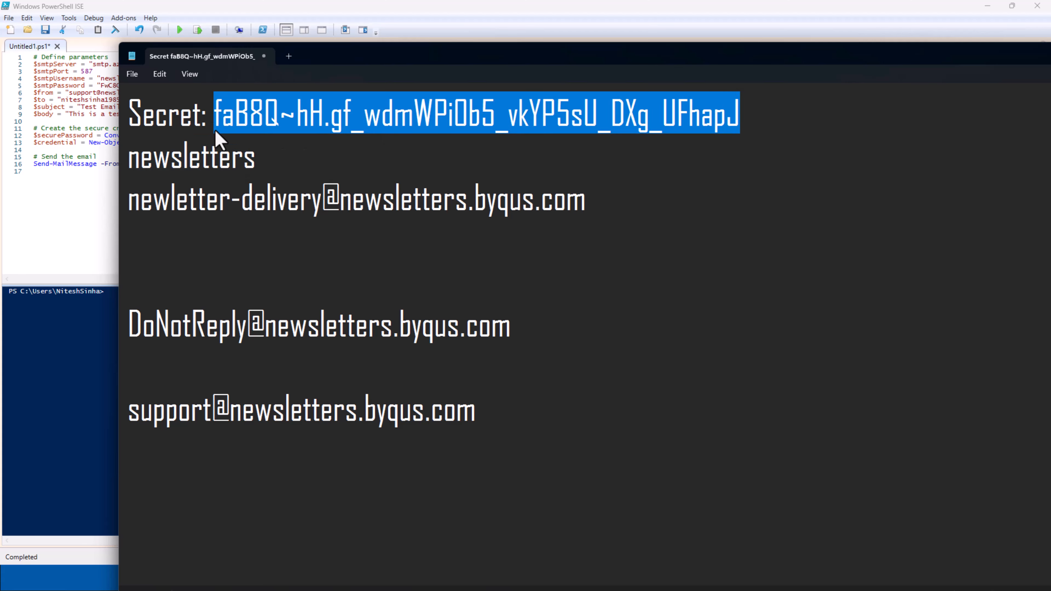
{"action": "left_click", "coordinate": [36, 228]}
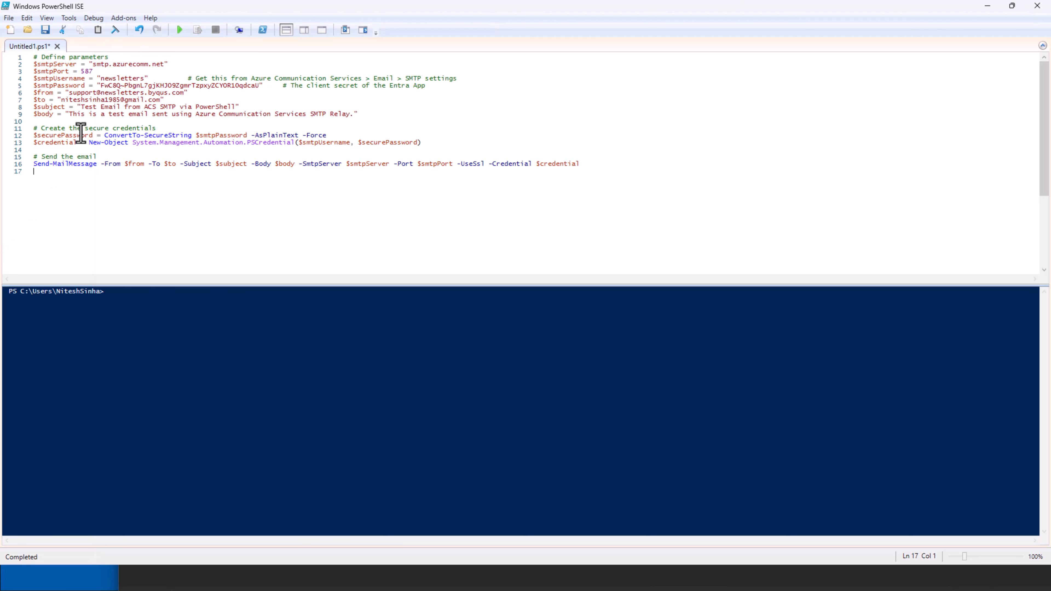
{"action": "left_click_drag", "start_coordinate": [101, 86], "coordinate": [256, 86]}
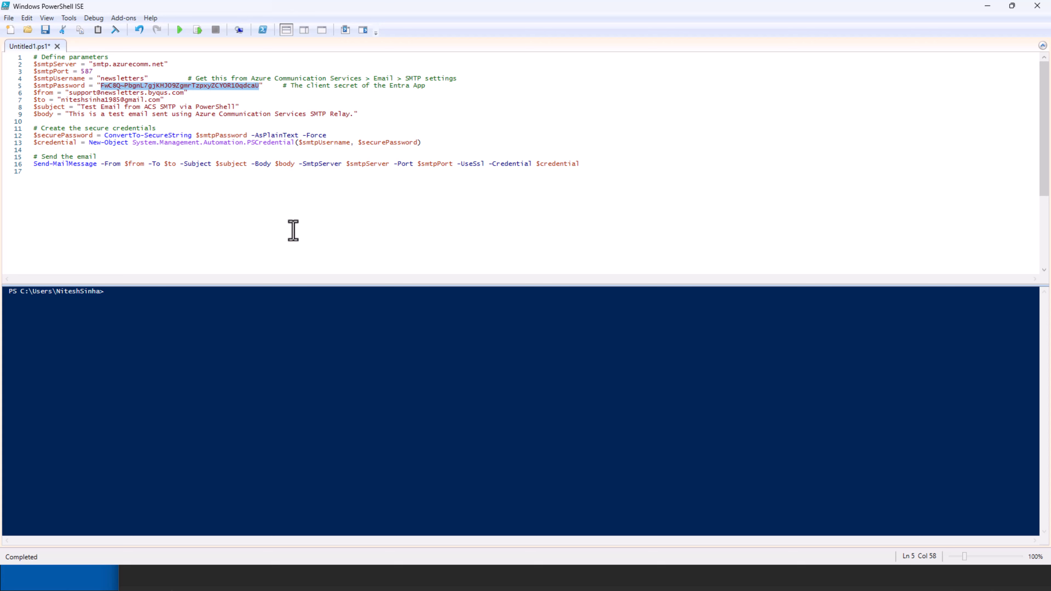
{"action": "key", "text": "ctrl+v"}
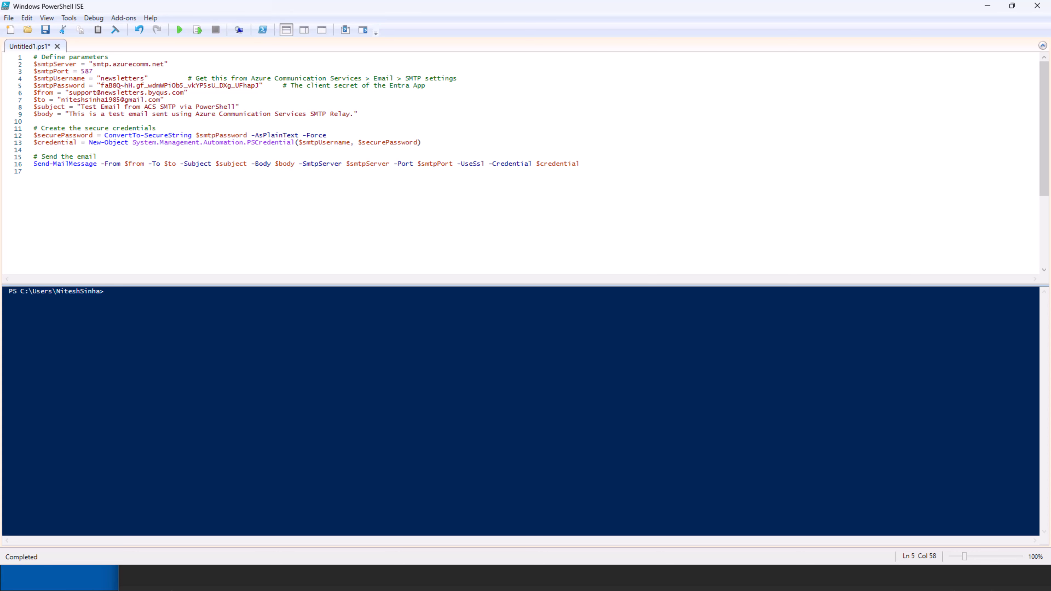
Set the $from sender to the DoNotReply address and run the test-email script
{"action": "key", "text": "alt+Tab"}
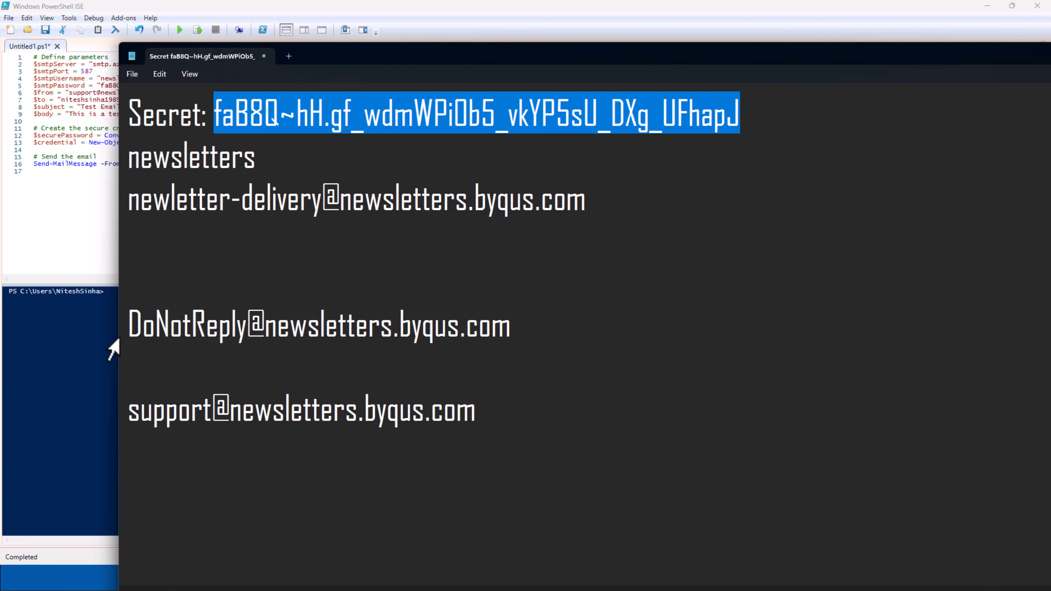
{"action": "left_click_drag", "start_coordinate": [127, 324], "coordinate": [512, 333]}
{"action": "key", "text": "ctrl+c"}
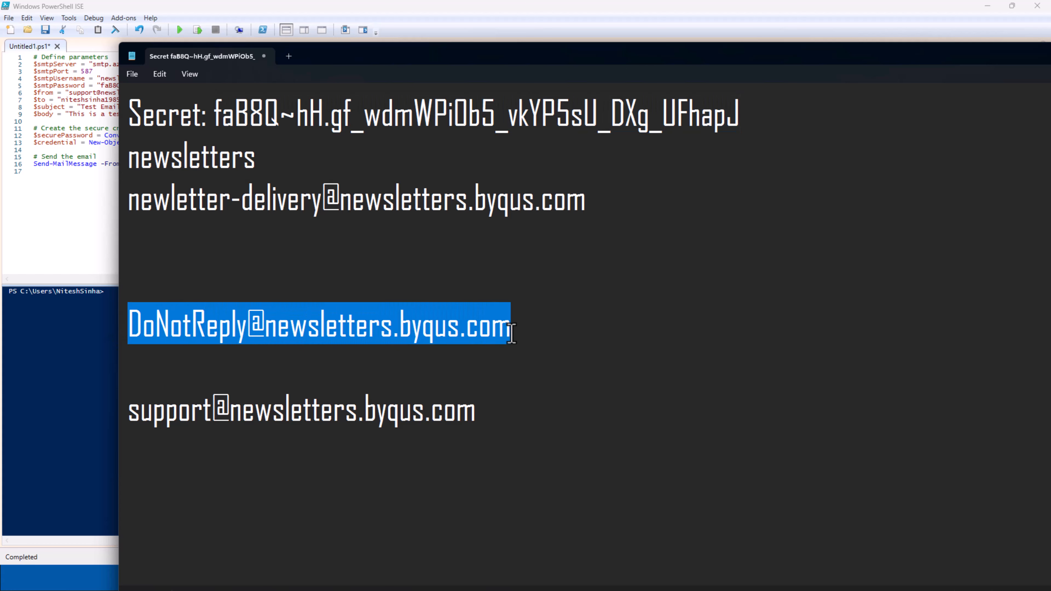
{"action": "left_click", "coordinate": [78, 234]}
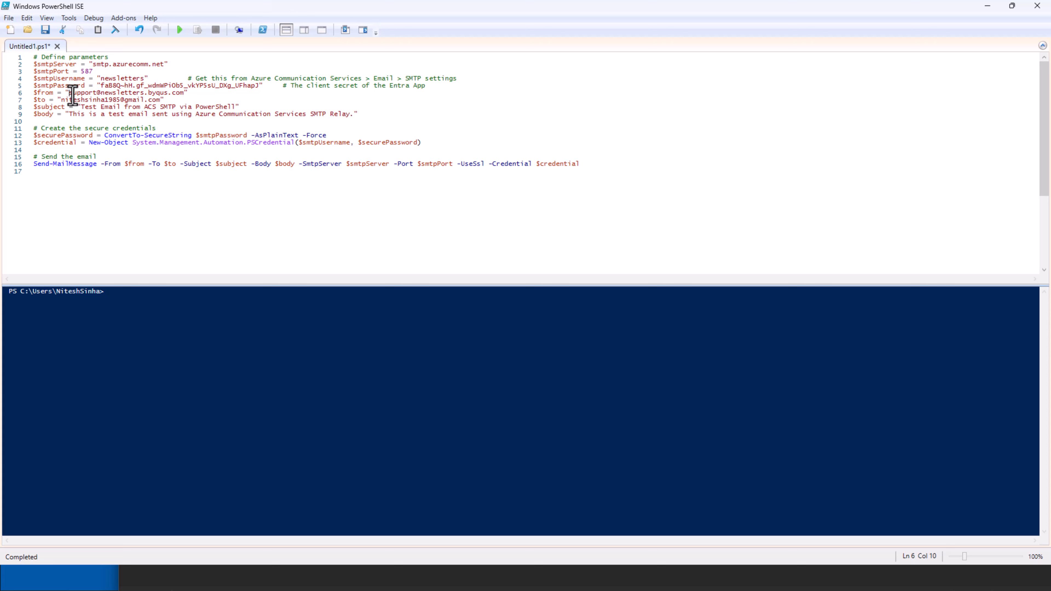
{"action": "left_click_drag", "start_coordinate": [69, 93], "coordinate": [182, 95]}
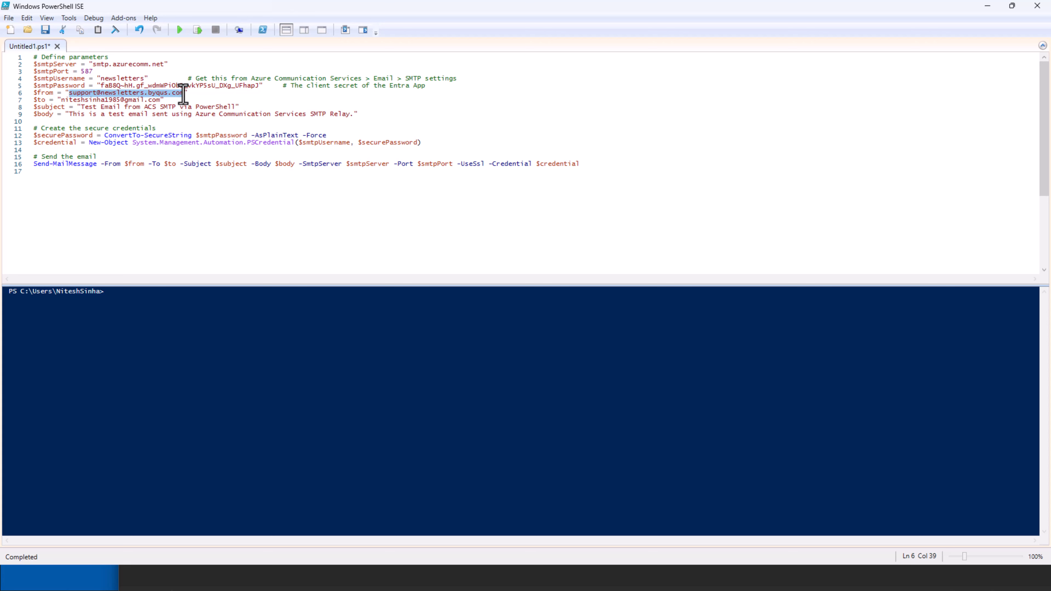
{"action": "key", "text": "ctrl+v"}
{"action": "left_click_drag", "start_coordinate": [61, 100], "coordinate": [159, 104]}
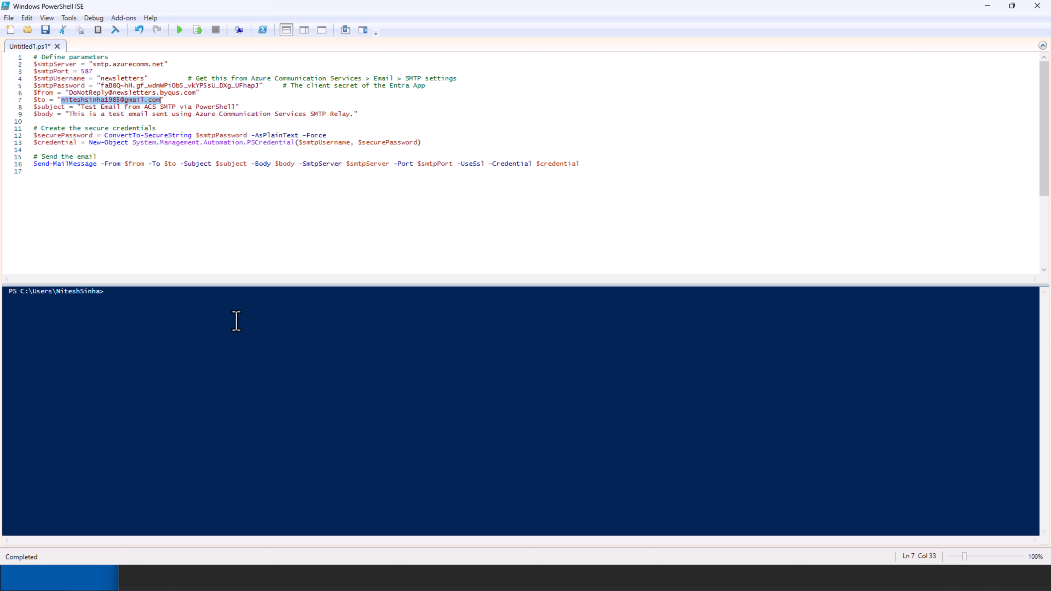
{"action": "left_click", "coordinate": [214, 222]}
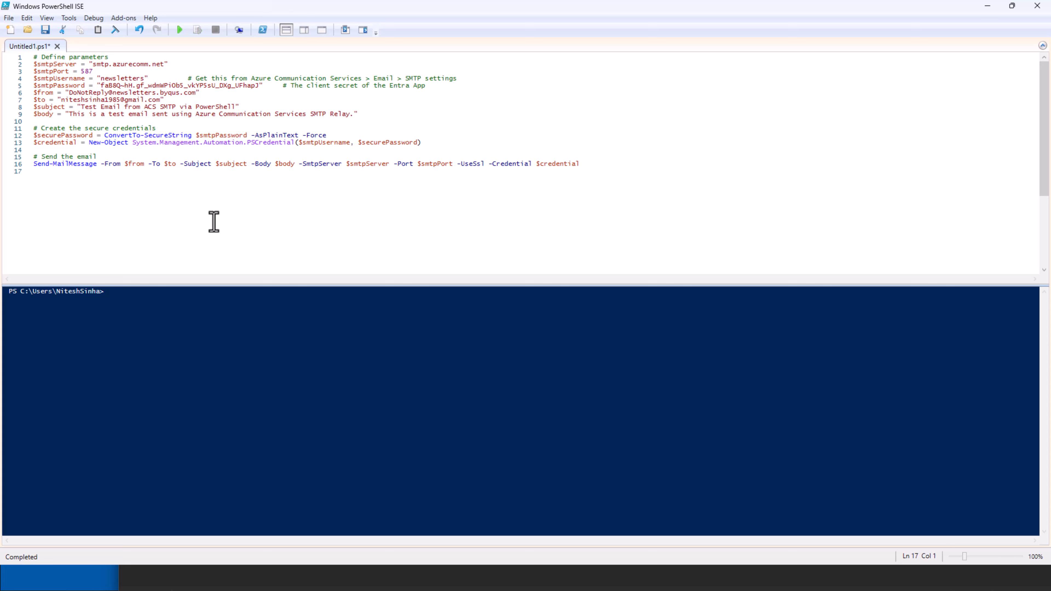
{"action": "left_click", "coordinate": [179, 31]}
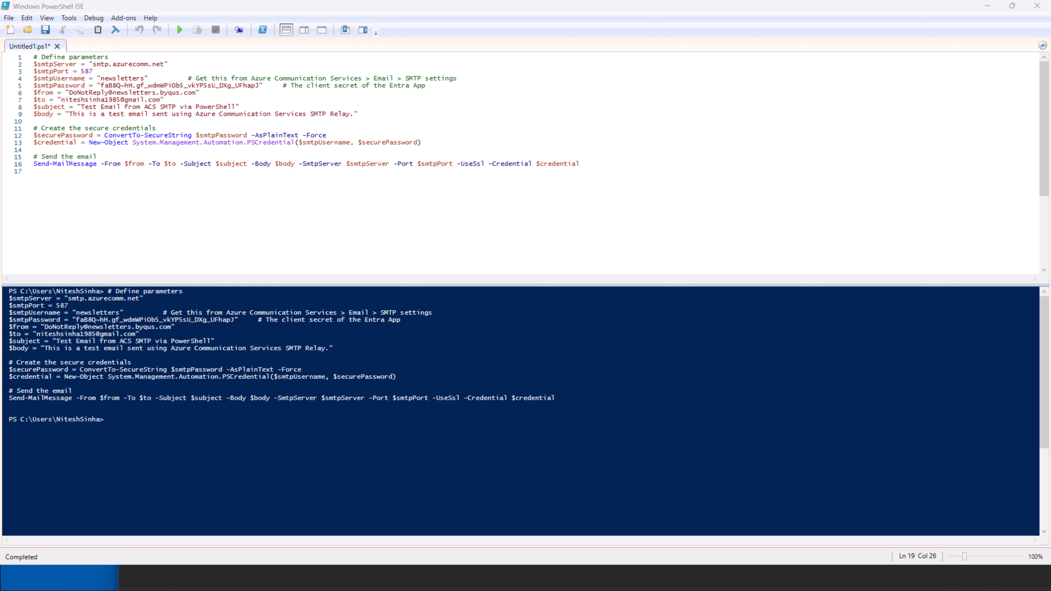
{"action": "left_click_drag", "start_coordinate": [0, 75], "coordinate": [588, 52]}
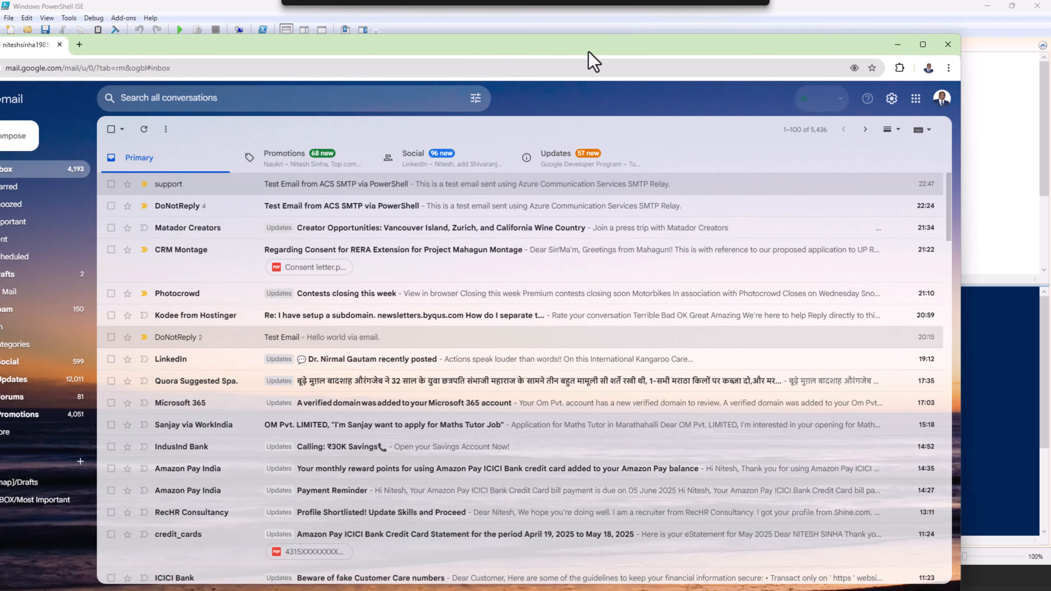
Open the newest 'Test Email from ACS SMTP via PowerShell' message and confirm its 23:51 body text
{"action": "double_click", "coordinate": [589, 51]}
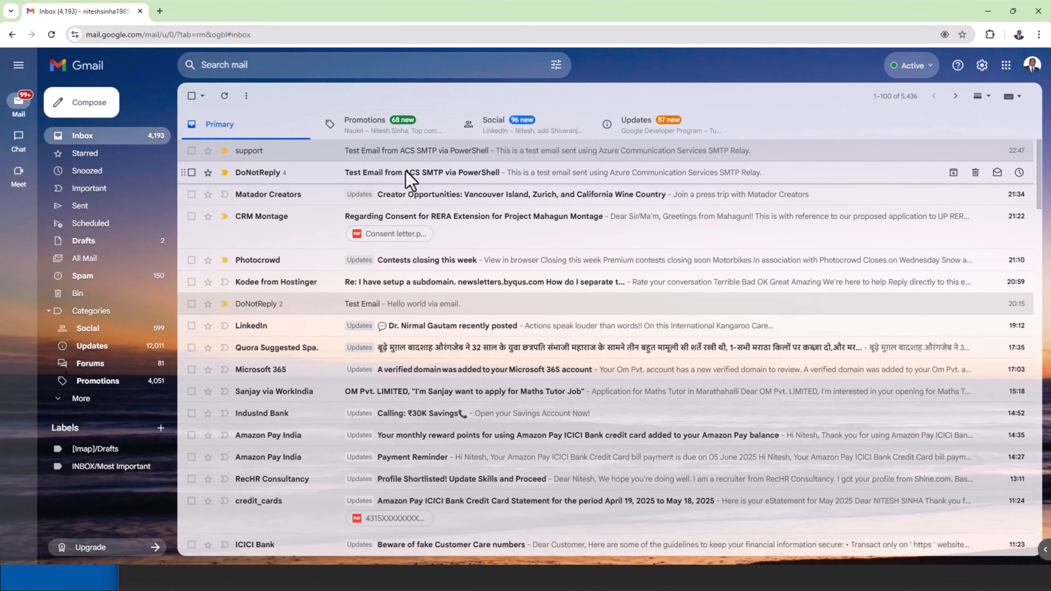
{"action": "left_click", "coordinate": [407, 173]}
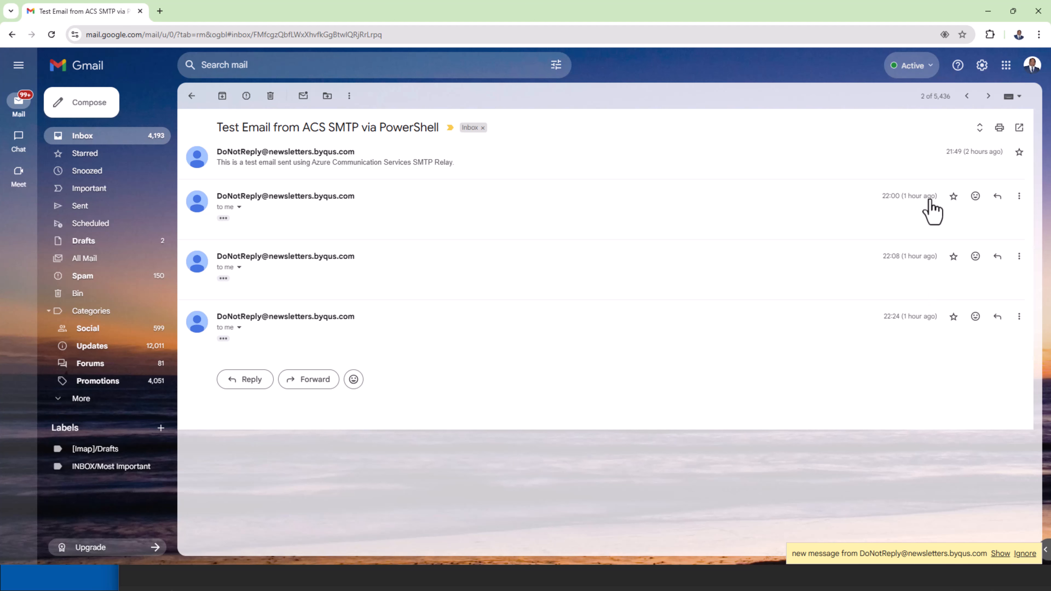
{"action": "left_click", "coordinate": [92, 139]}
{"action": "left_click", "coordinate": [439, 161]}
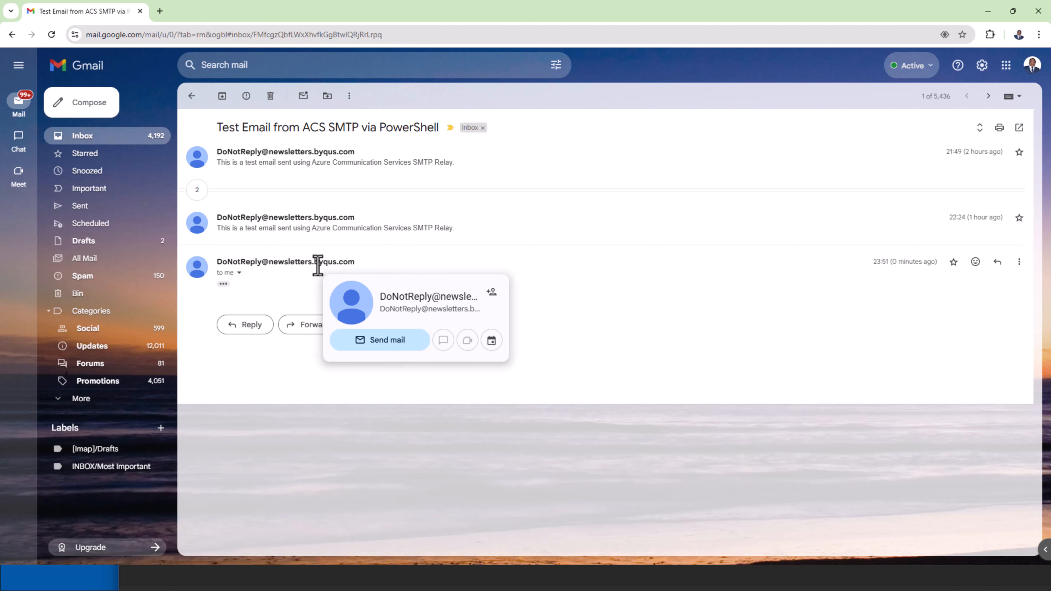
{"action": "triple_click", "coordinate": [905, 262]}
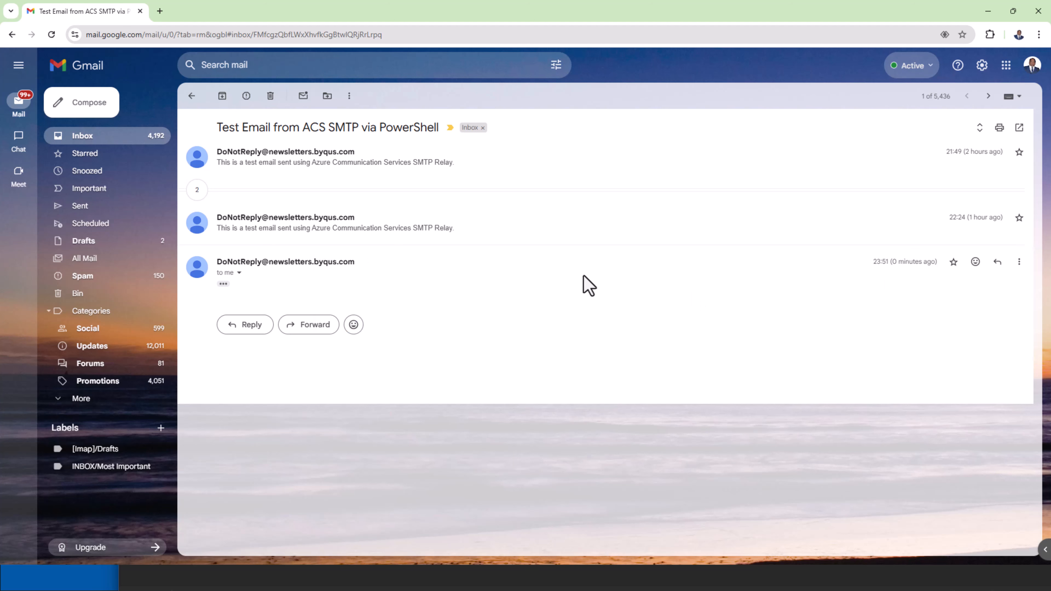
{"action": "left_click", "coordinate": [223, 284]}
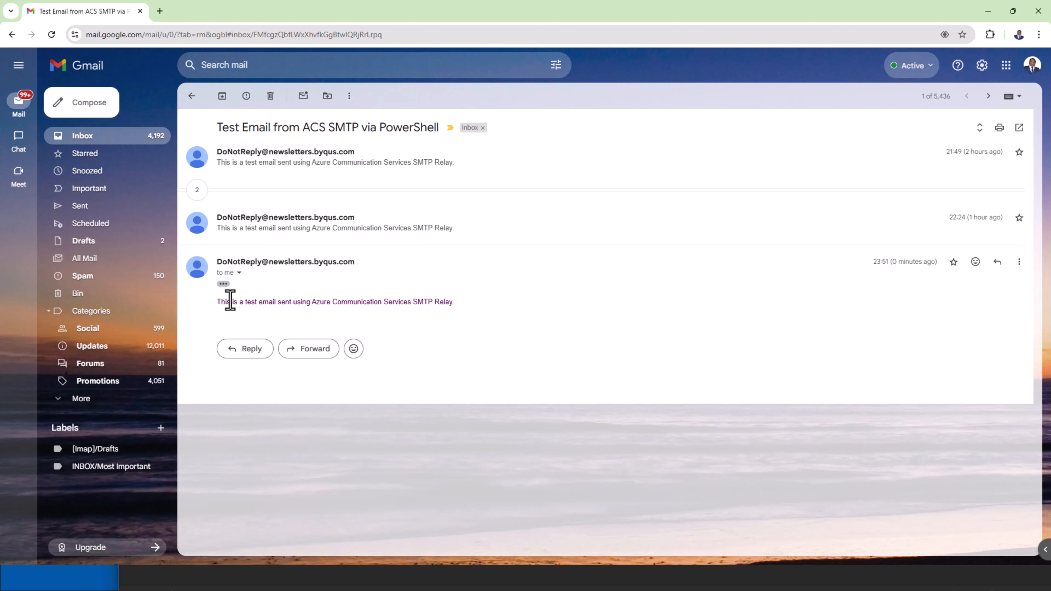
{"action": "left_click_drag", "start_coordinate": [220, 302], "coordinate": [197, 317]}
{"action": "left_click", "coordinate": [489, 306]}
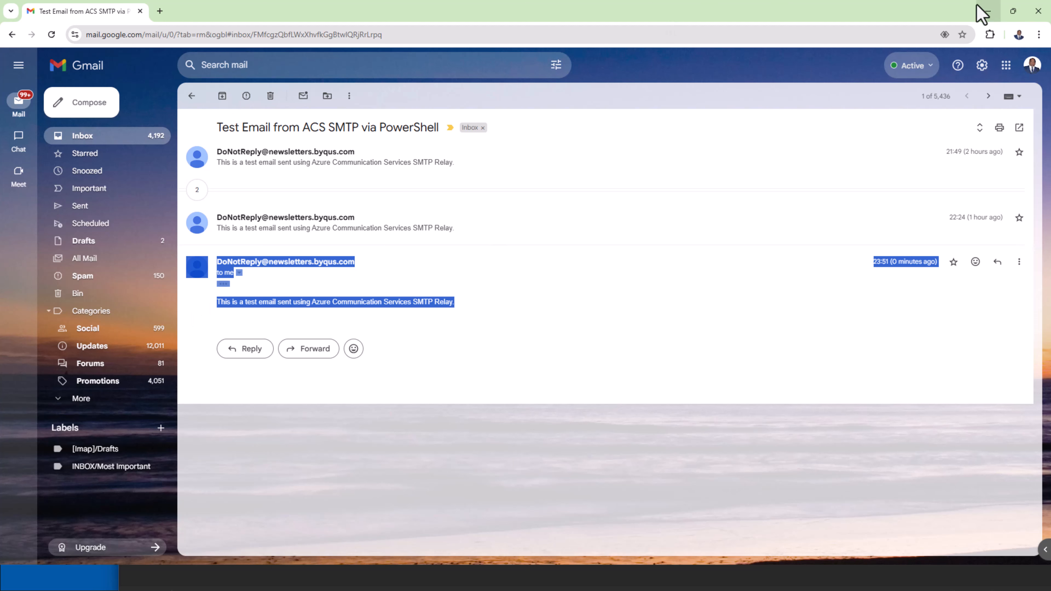
{"action": "left_click", "coordinate": [981, 12]}
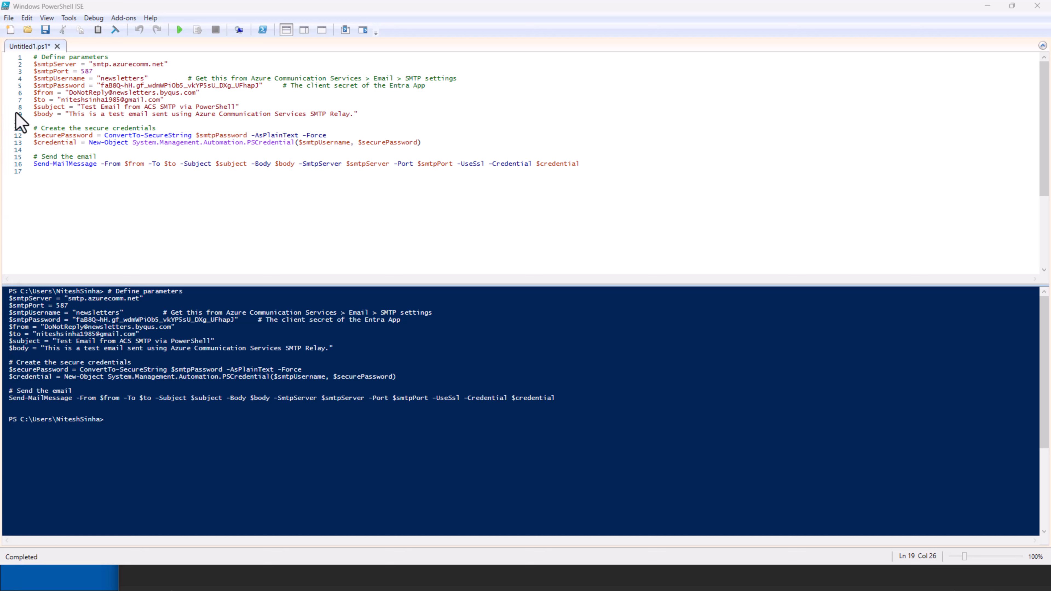
Replace the SMTP username on line 4 with the full delivery sender address from the notes
{"action": "left_click", "coordinate": [181, 170]}
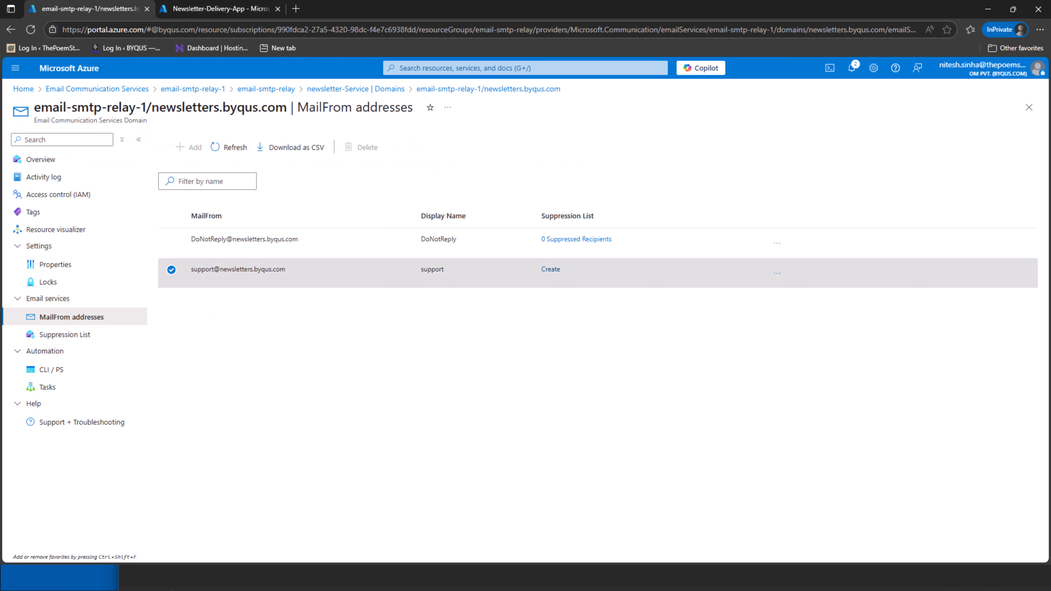
{"action": "key", "text": "alt+Tab"}
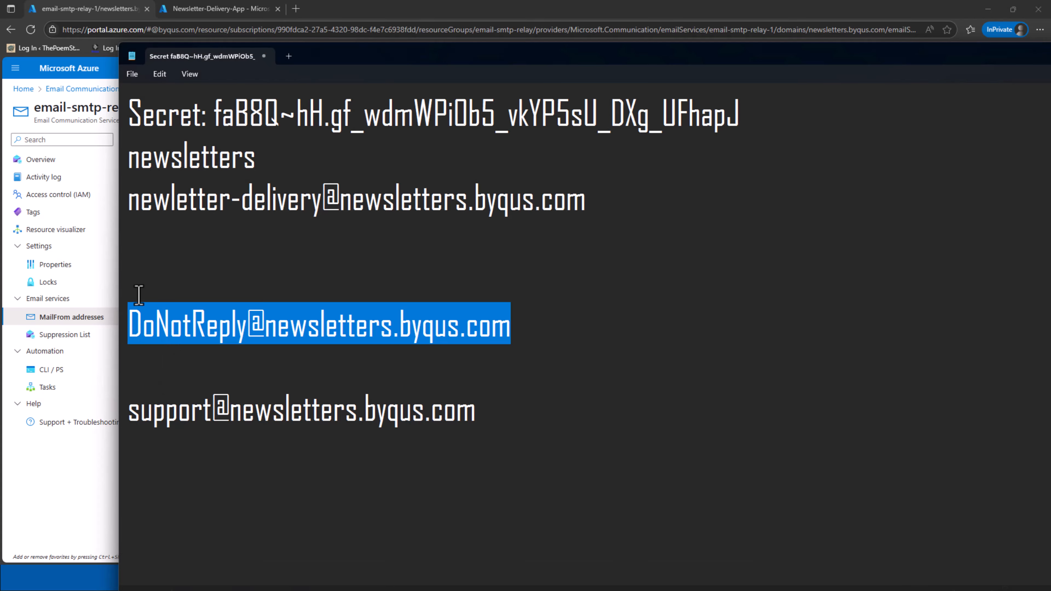
{"action": "left_click_drag", "start_coordinate": [128, 198], "coordinate": [587, 187]}
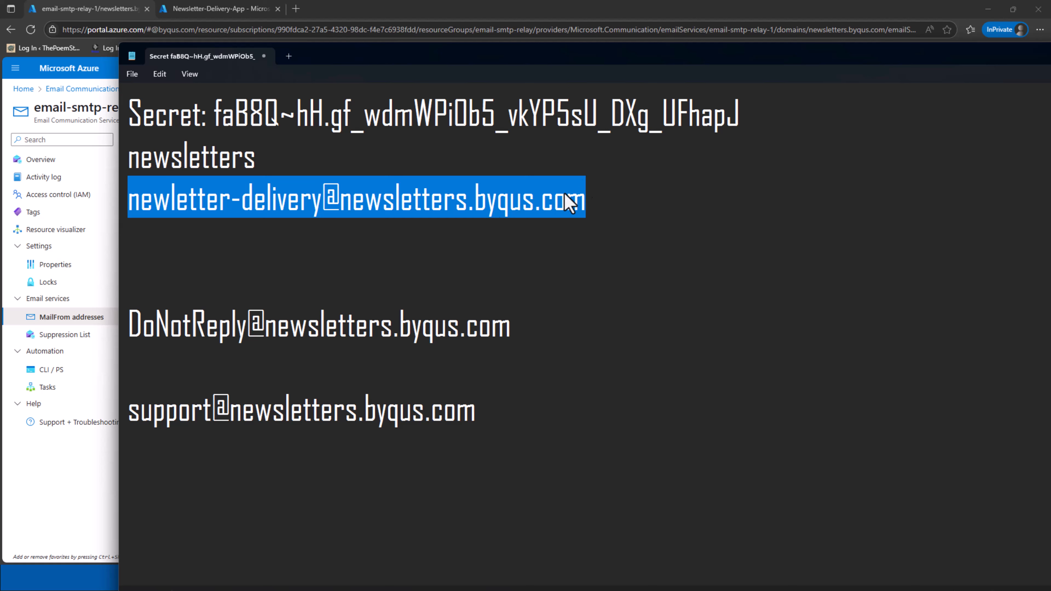
{"action": "key", "text": "ctrl+c"}
{"action": "key", "text": "alt+Tab"}
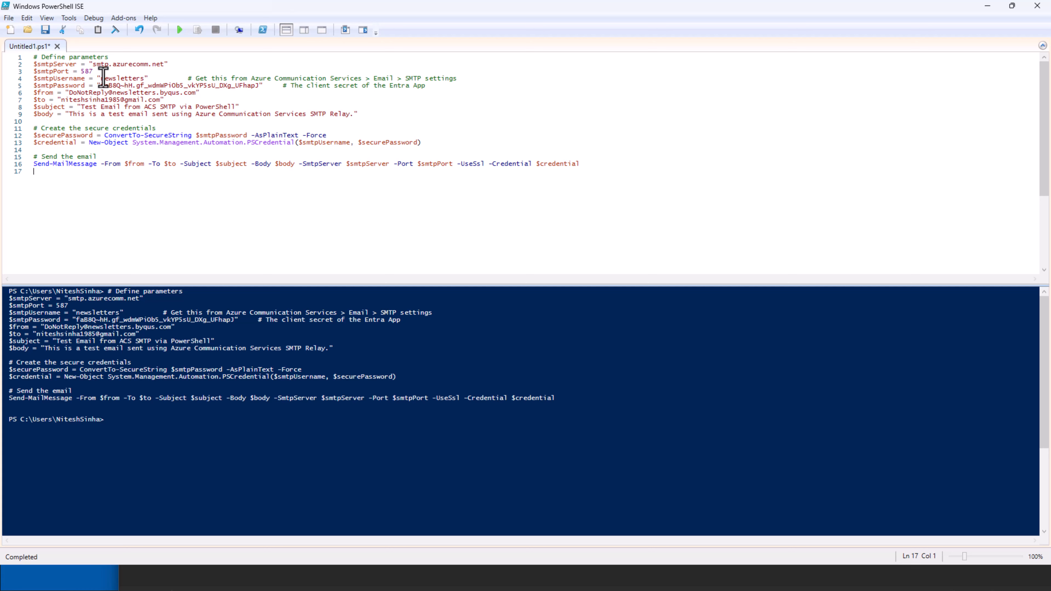
{"action": "left_click_drag", "start_coordinate": [101, 79], "coordinate": [143, 82]}
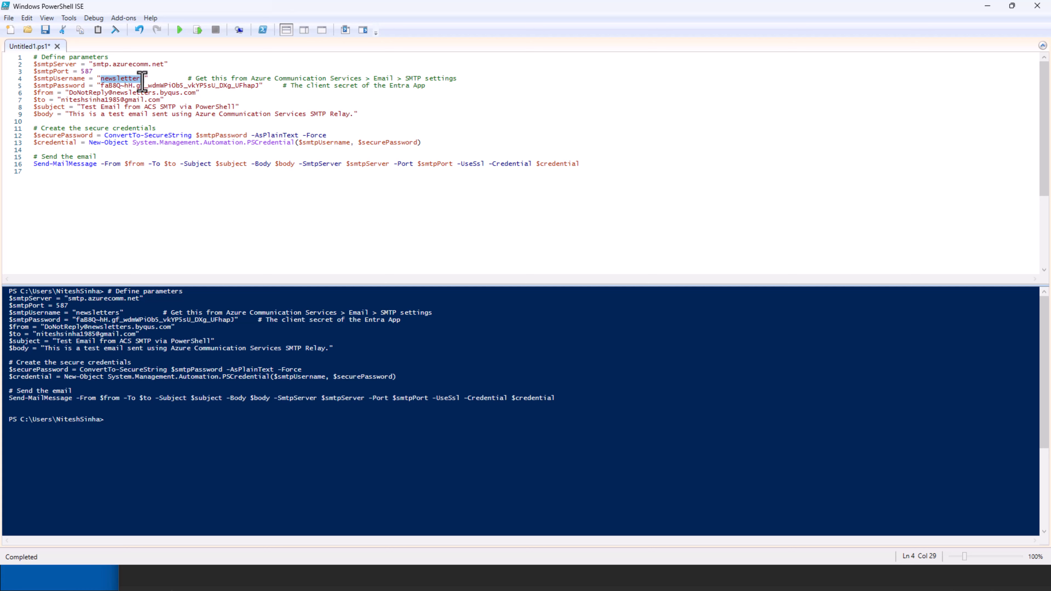
{"action": "key", "text": "ctrl+v"}
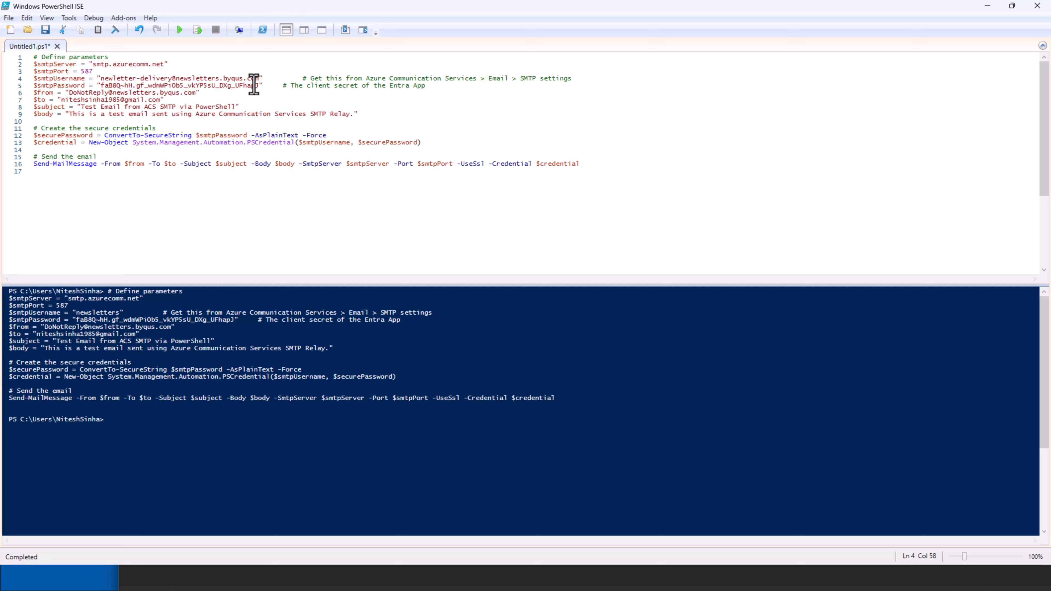
Run the test-email script again and bring Gmail forward
{"action": "left_click", "coordinate": [180, 30]}
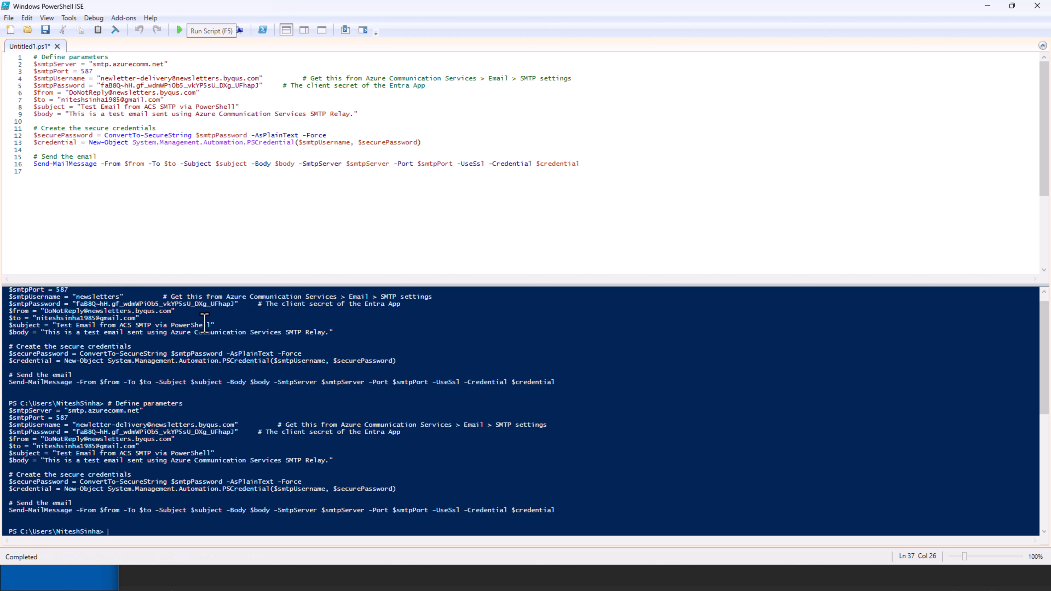
{"action": "scroll", "coordinate": [205, 323], "scroll_direction": "down", "scroll_amount": 2}
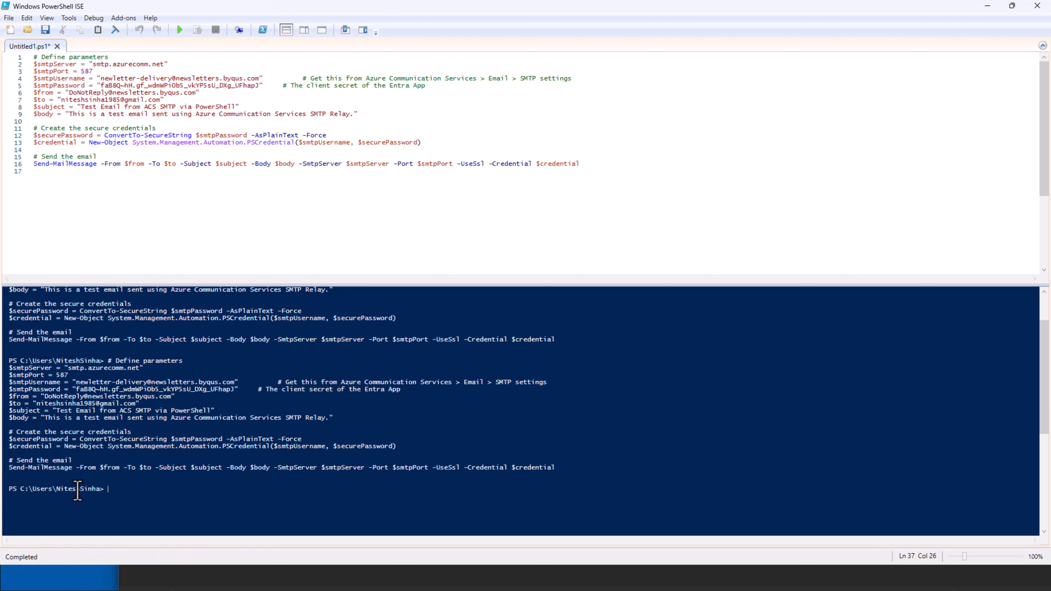
{"action": "key", "text": "alt+Tab"}
{"action": "left_click_drag", "start_coordinate": [0, 54], "coordinate": [535, 43]}
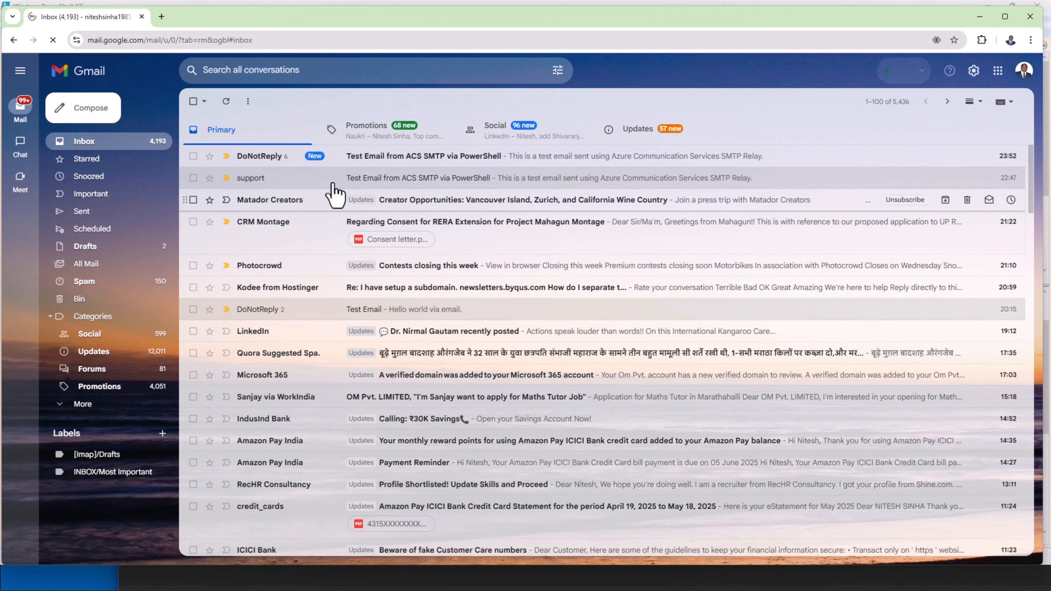
Open the newest test email thread and expand the 23:52 message to show its body
{"action": "left_click", "coordinate": [424, 155]}
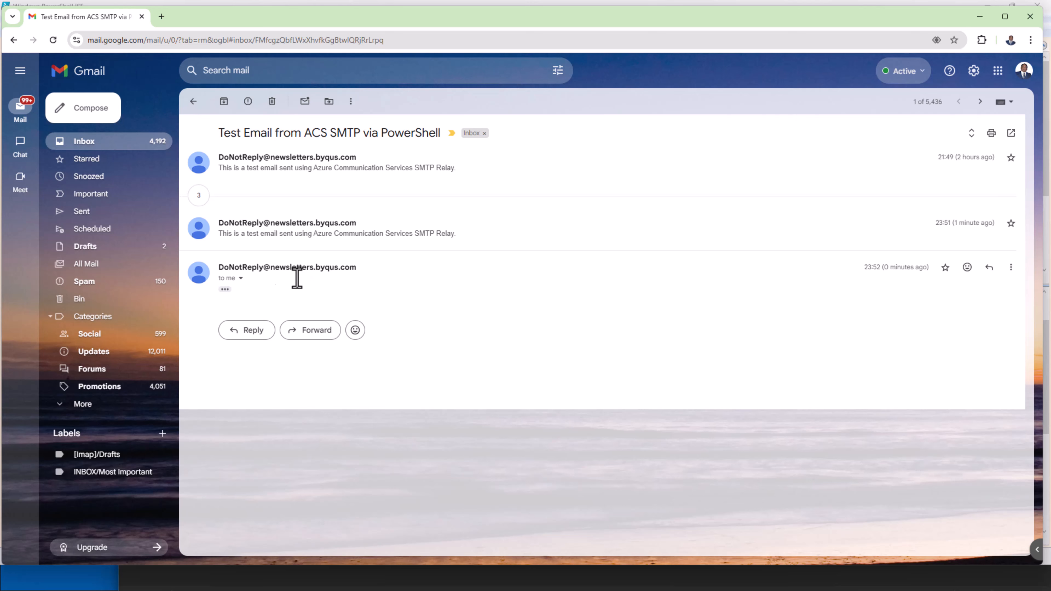
{"action": "left_click", "coordinate": [224, 290]}
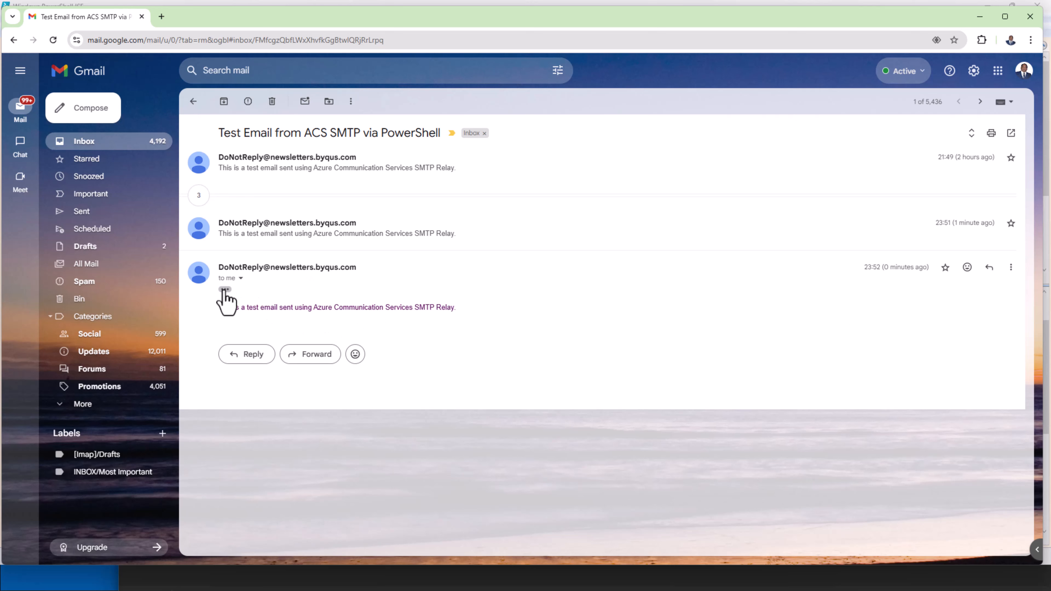
{"action": "triple_click", "coordinate": [897, 267]}
{"action": "left_click_drag", "start_coordinate": [855, 21], "coordinate": [0, 67]}
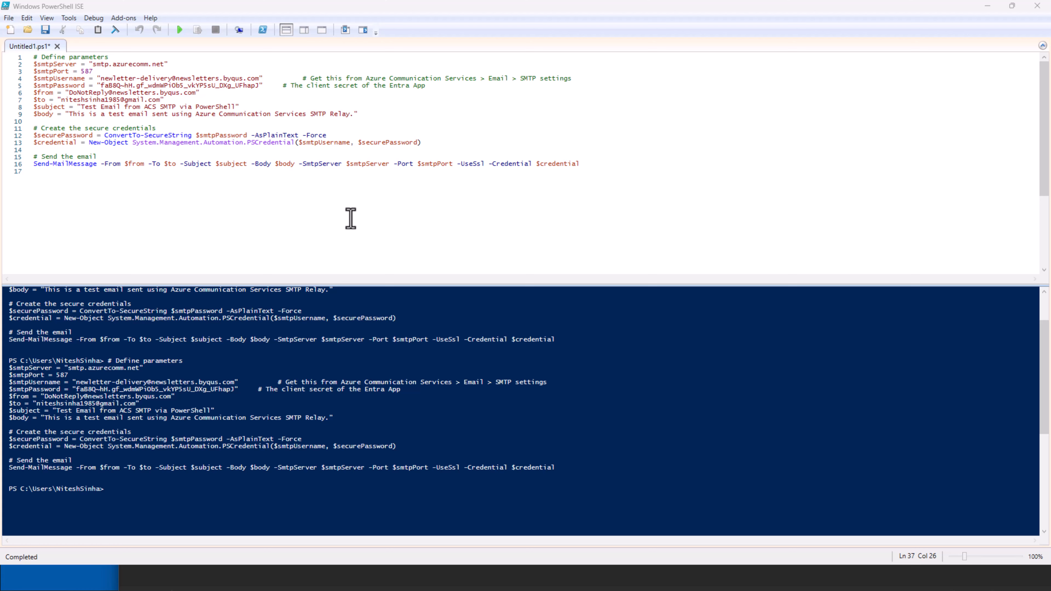
Review the server, port, credential, sender, recipient, subject and body lines, then bring the firewall console forward
{"action": "left_click_drag", "start_coordinate": [92, 65], "coordinate": [164, 66]}
{"action": "left_click", "coordinate": [79, 65]}
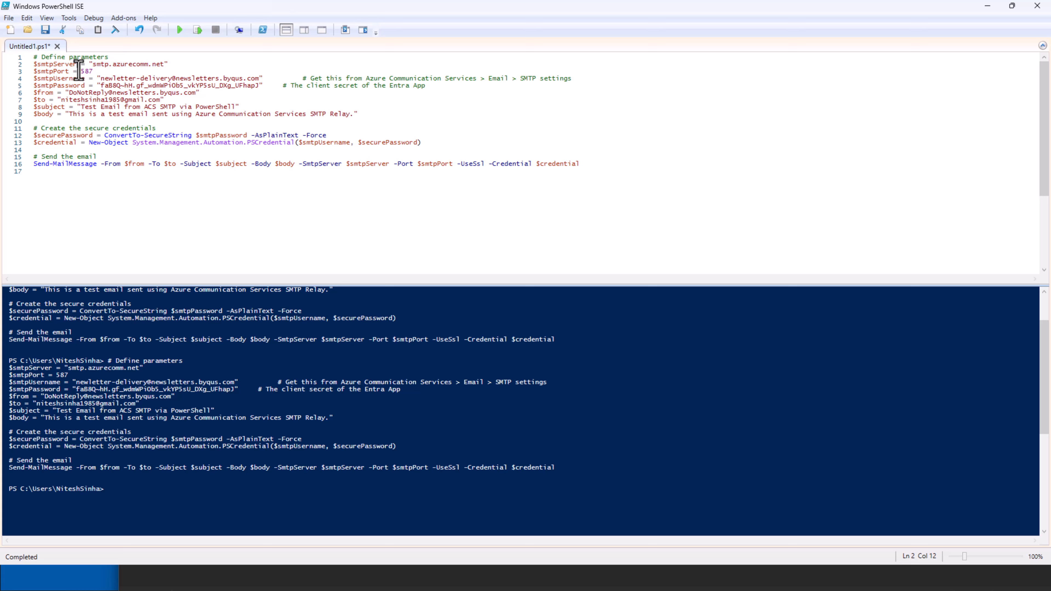
{"action": "left_click_drag", "start_coordinate": [78, 65], "coordinate": [270, 91]}
{"action": "left_click", "coordinate": [97, 78]}
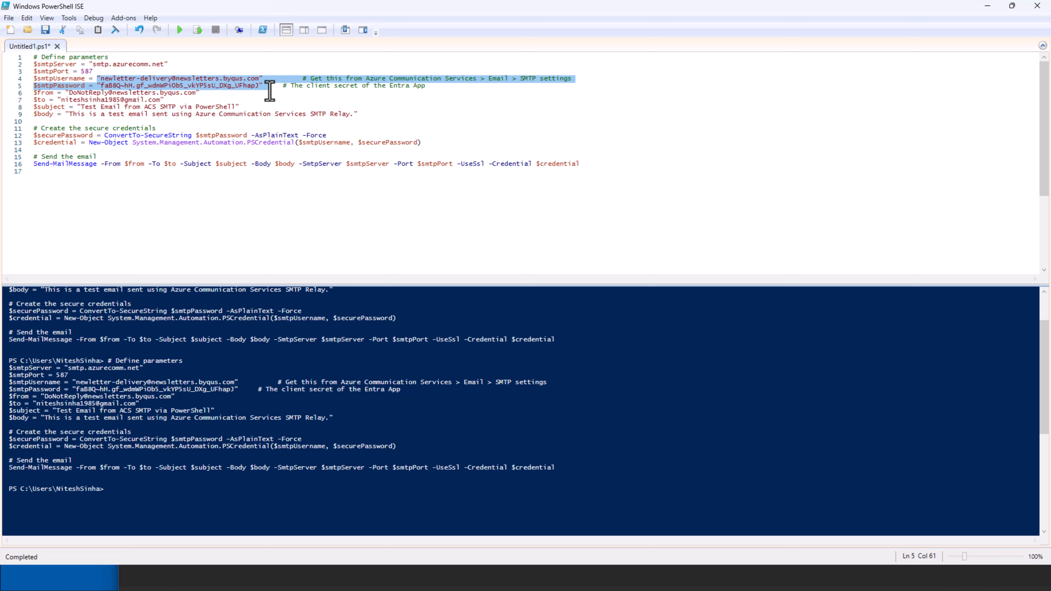
{"action": "left_click", "coordinate": [270, 90]}
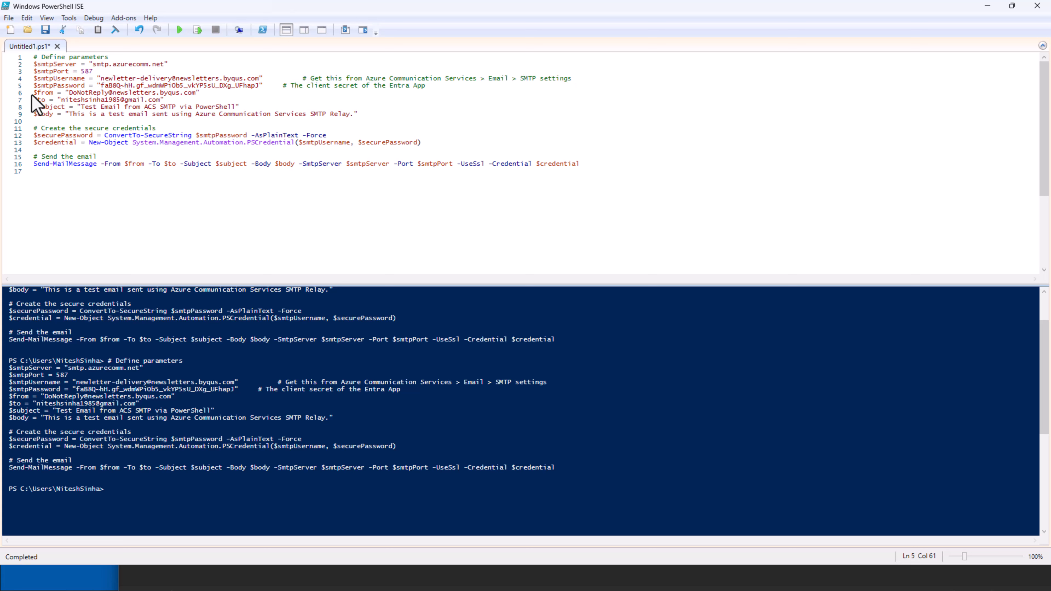
{"action": "left_click_drag", "start_coordinate": [33, 93], "coordinate": [710, 191]}
{"action": "left_click", "coordinate": [703, 191]}
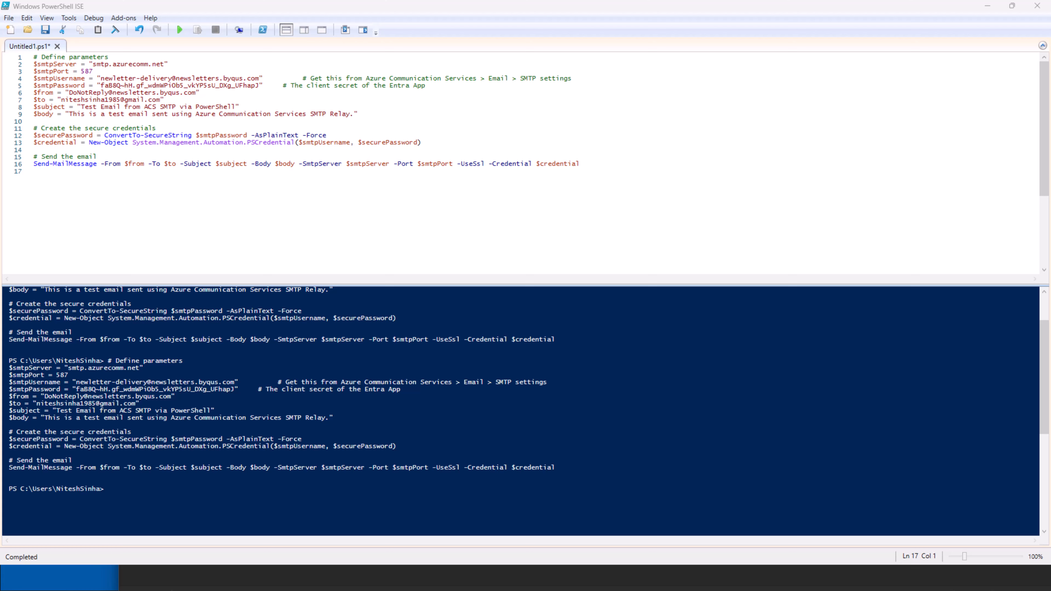
{"action": "left_click_drag", "start_coordinate": [1050, 80], "coordinate": [578, 83]}
Create a Port-type outbound rule 'Port 587 Block' that blocks TCP remote port 587 on all profiles
{"action": "double_click", "coordinate": [576, 83]}
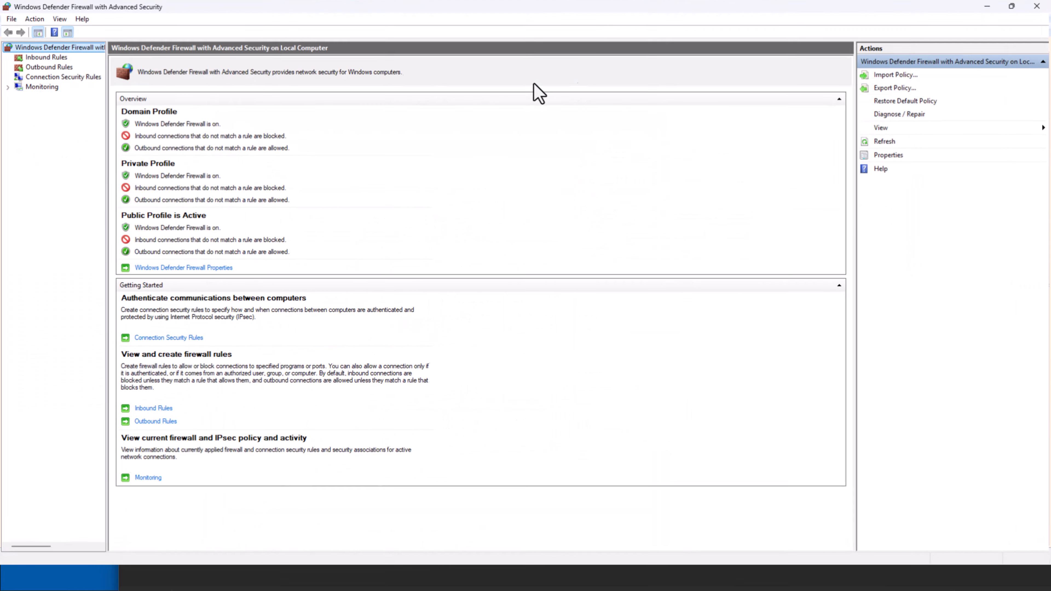
{"action": "left_click", "coordinate": [44, 67]}
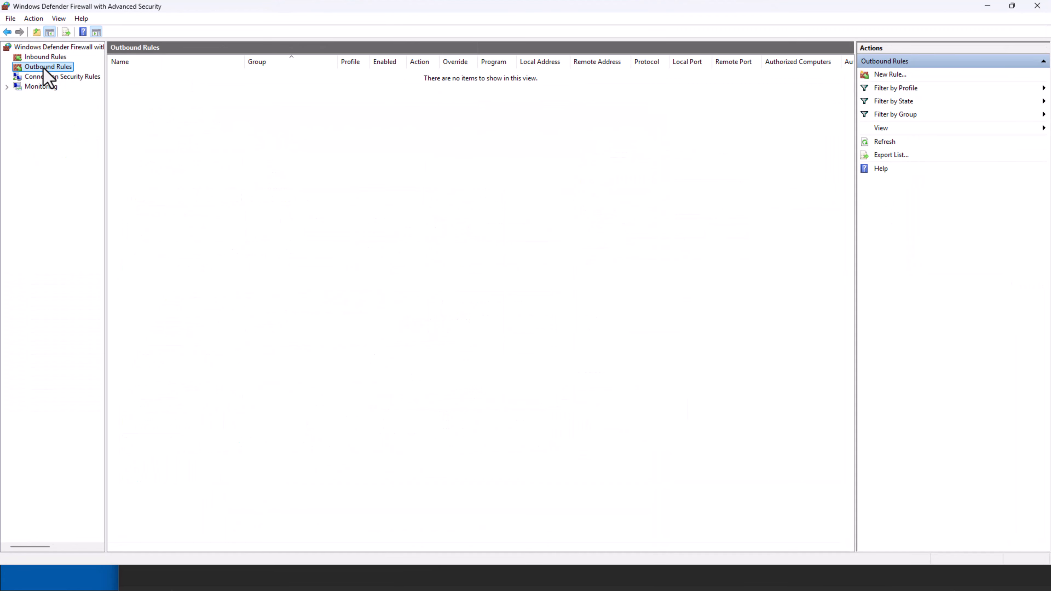
{"action": "left_click", "coordinate": [893, 77]}
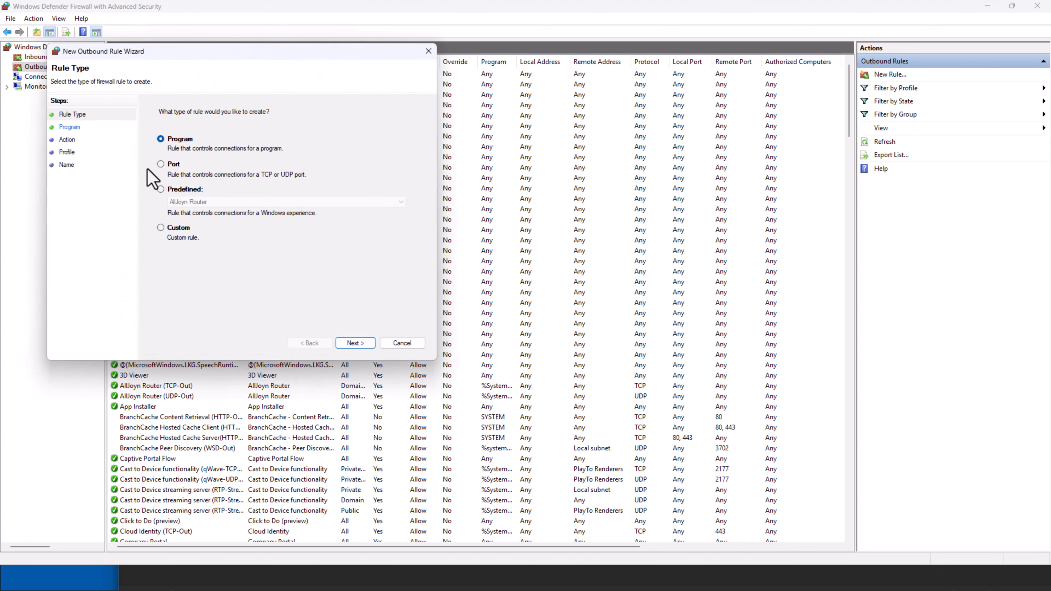
{"action": "left_click", "coordinate": [161, 164]}
{"action": "left_click", "coordinate": [355, 343]}
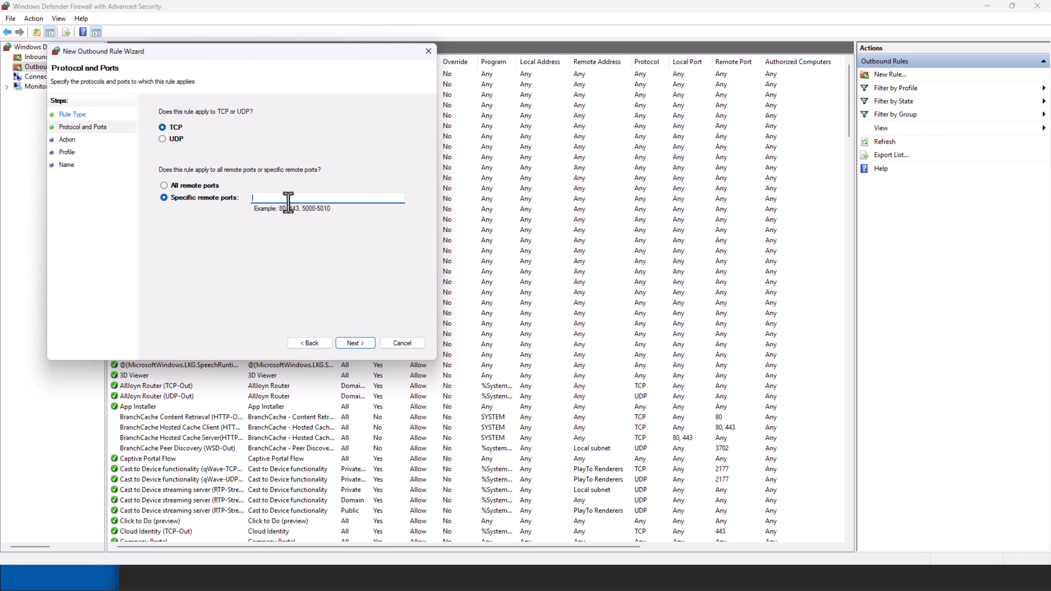
{"action": "type", "text": "587"}
{"action": "left_click", "coordinate": [359, 338]}
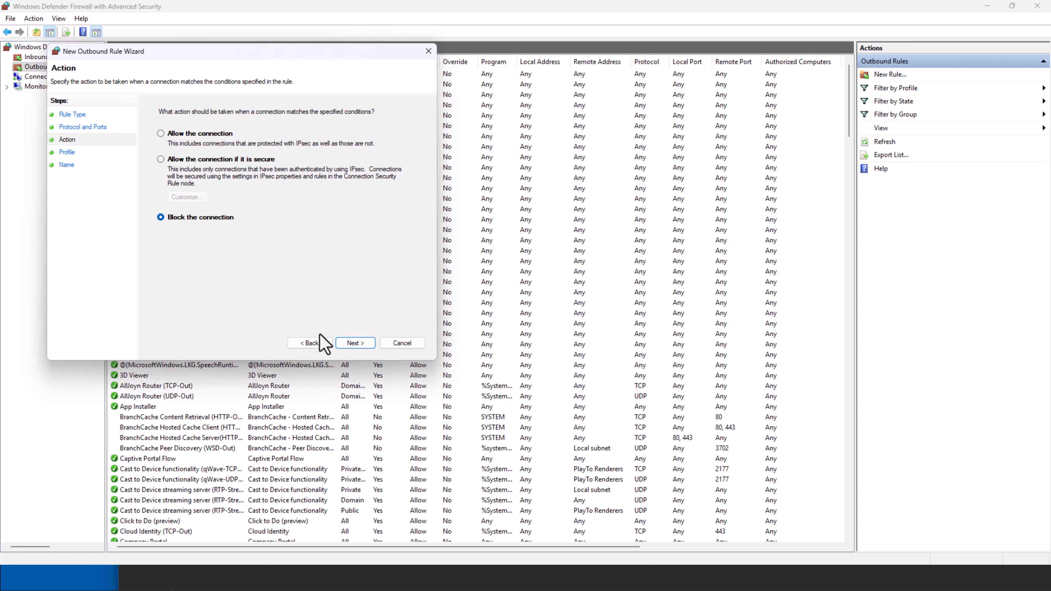
{"action": "left_click", "coordinate": [355, 343]}
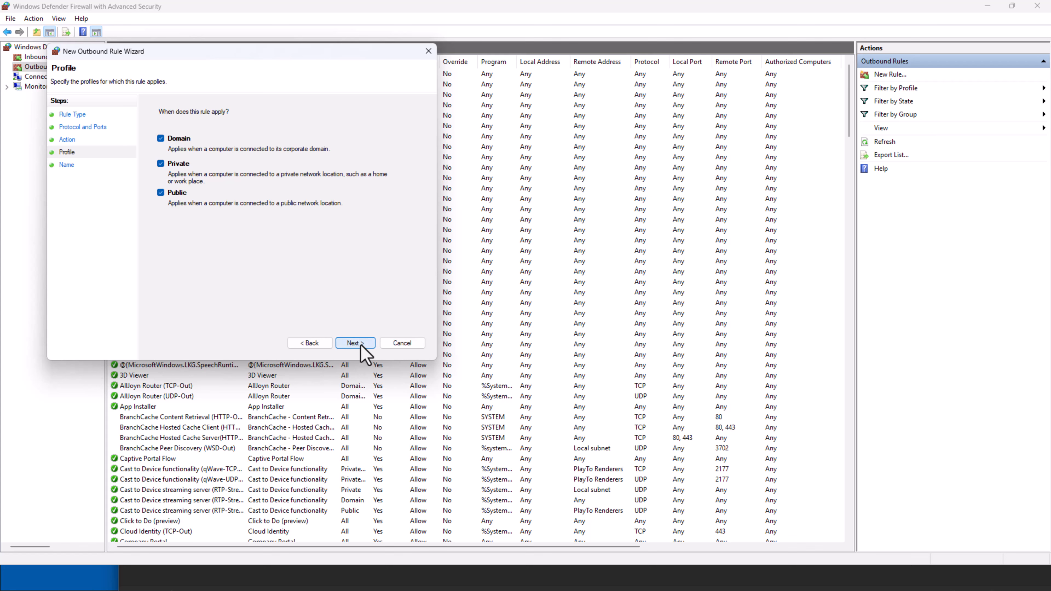
{"action": "left_click", "coordinate": [356, 343]}
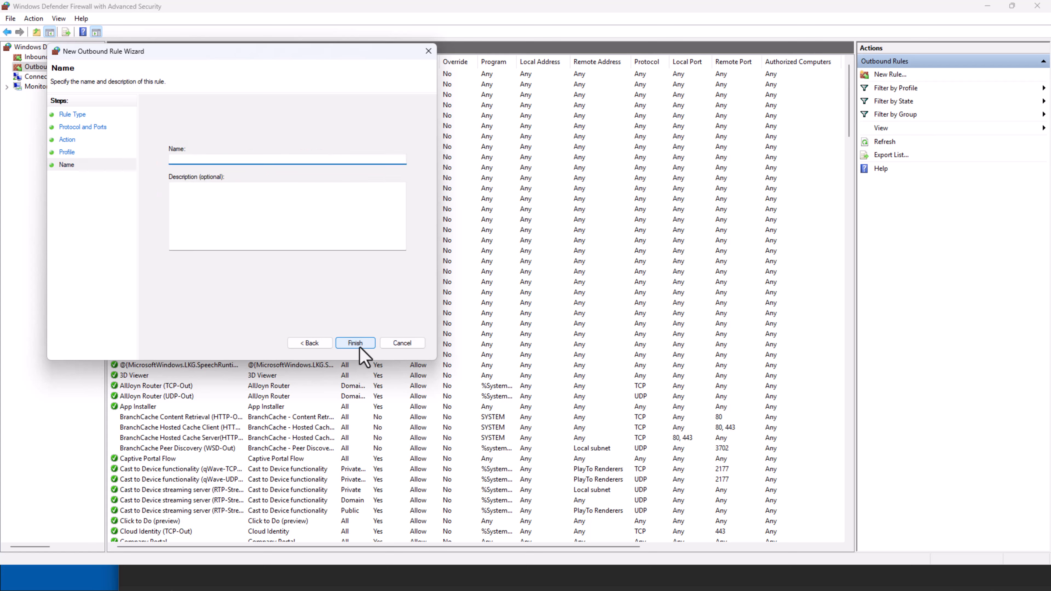
{"action": "type", "text": "Port 587 Block"}
{"action": "left_click", "coordinate": [364, 343]}
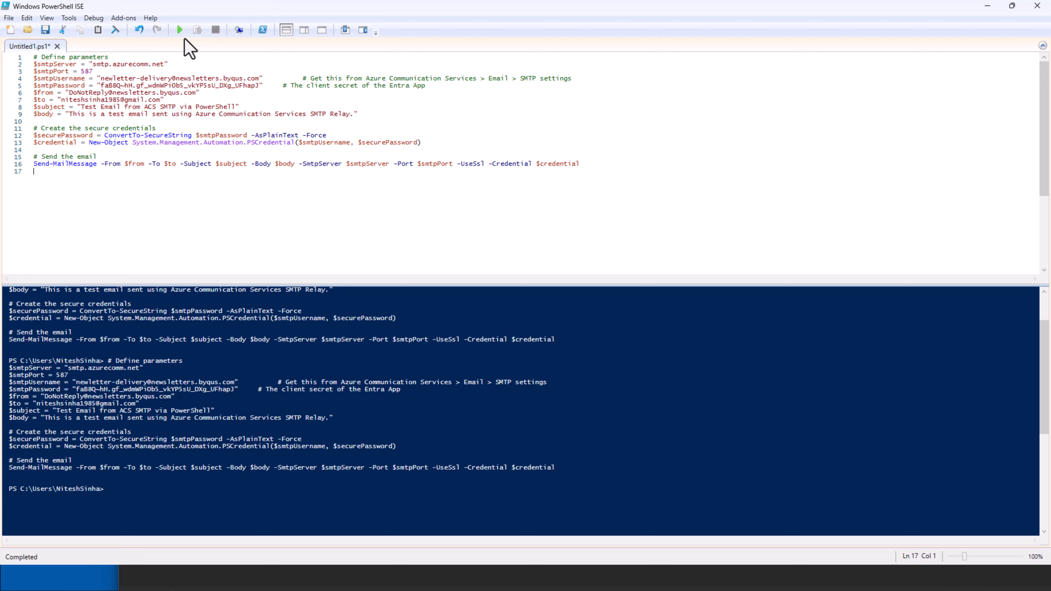
Rerun the script to see the port 587 connection error, then change the port to 25 and rerun
{"action": "left_click", "coordinate": [180, 30]}
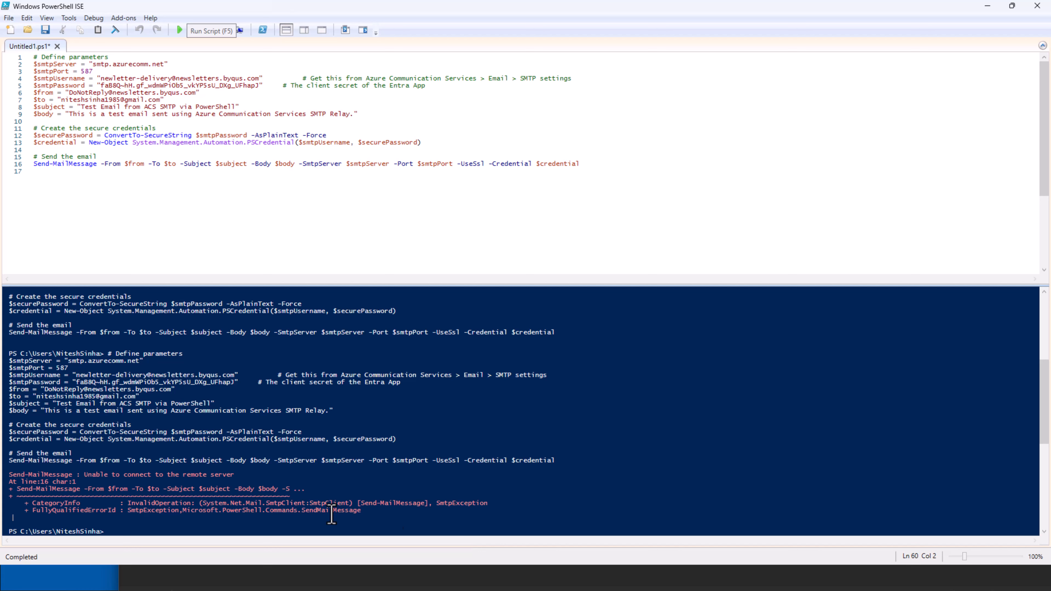
{"action": "left_click_drag", "start_coordinate": [340, 518], "coordinate": [1, 482]}
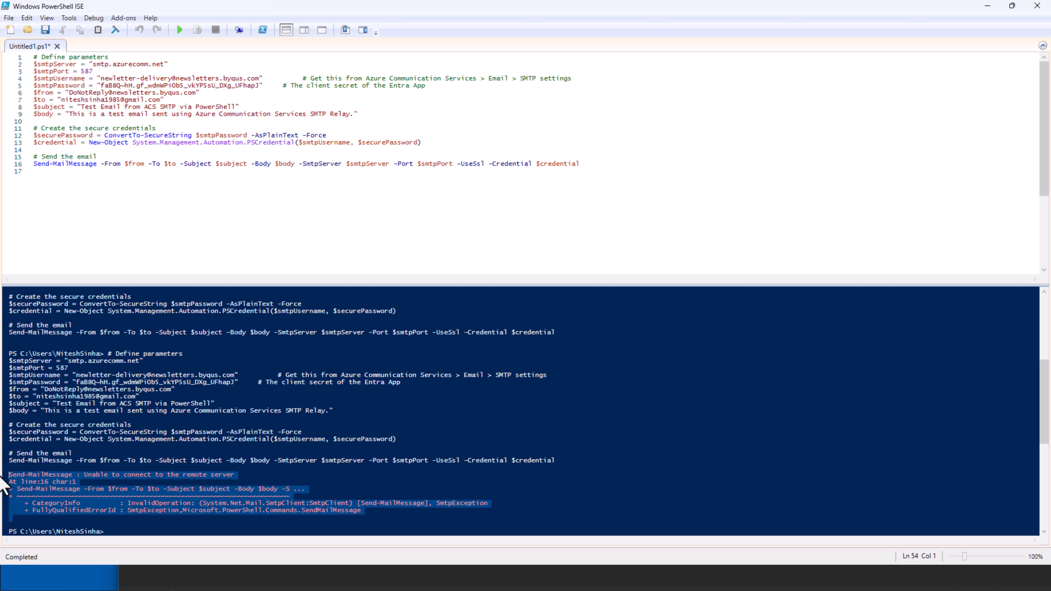
{"action": "double_click", "coordinate": [86, 71]}
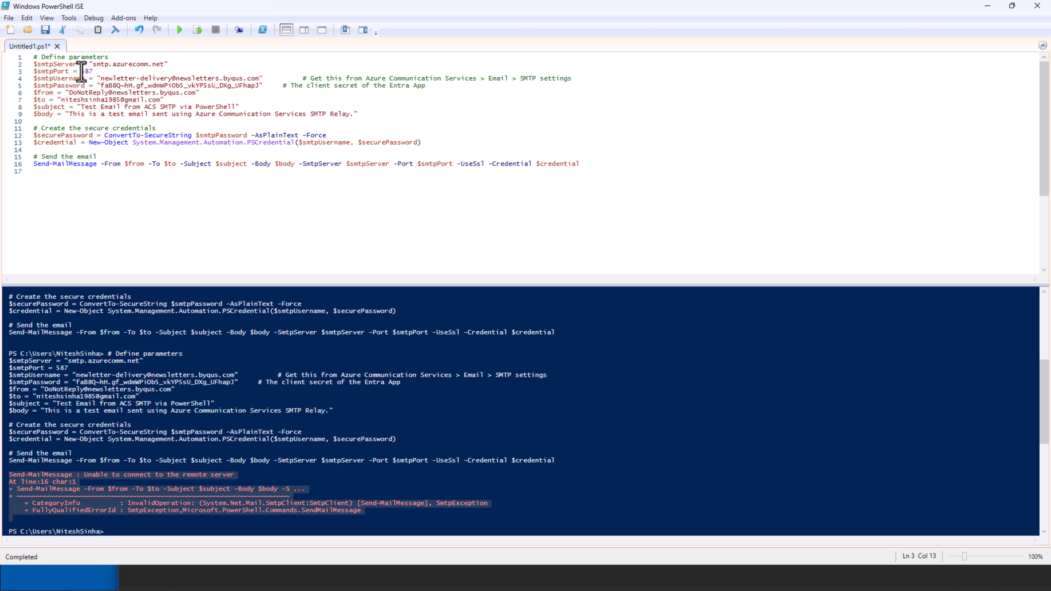
{"action": "type", "text": "25"}
{"action": "left_click", "coordinate": [180, 31]}
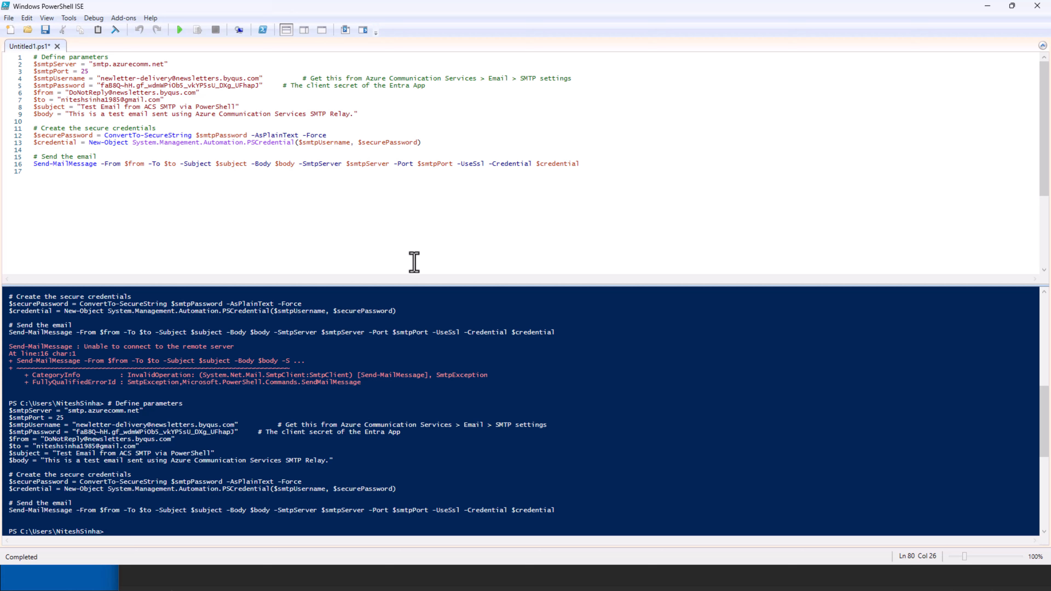
Remove -UseSsl from the send command and run it, showing the STARTTLS-required error
{"action": "double_click", "coordinate": [475, 165]}
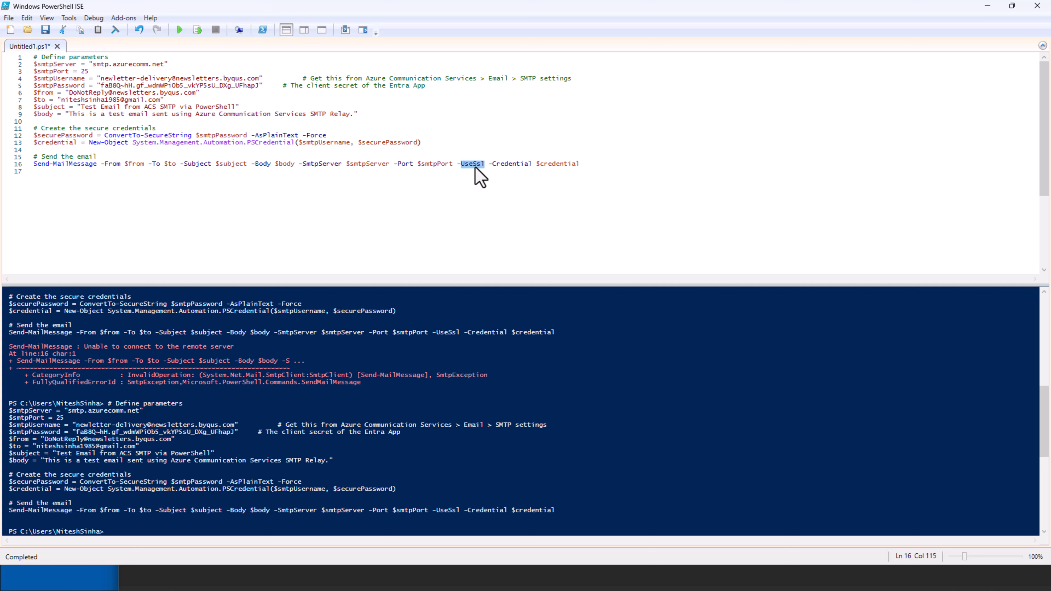
{"action": "key", "text": "BackSpace"}
{"action": "key", "text": "BackSpace"}
{"action": "key", "text": "BackSpace"}
{"action": "left_click", "coordinate": [179, 31]}
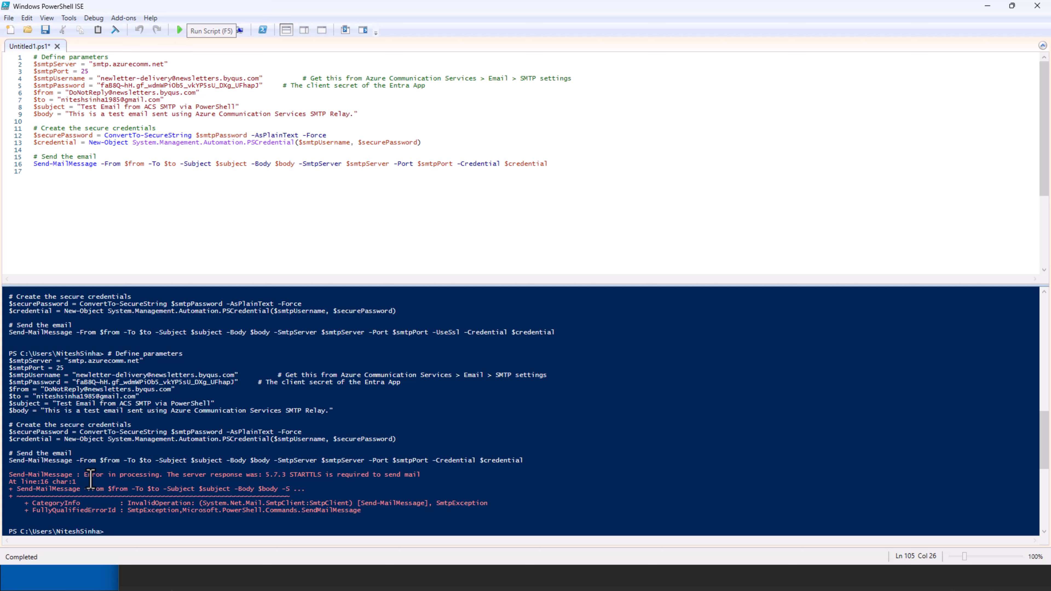
{"action": "left_click", "coordinate": [301, 475]}
{"action": "double_click", "coordinate": [301, 476]}
{"action": "left_click", "coordinate": [301, 475]}
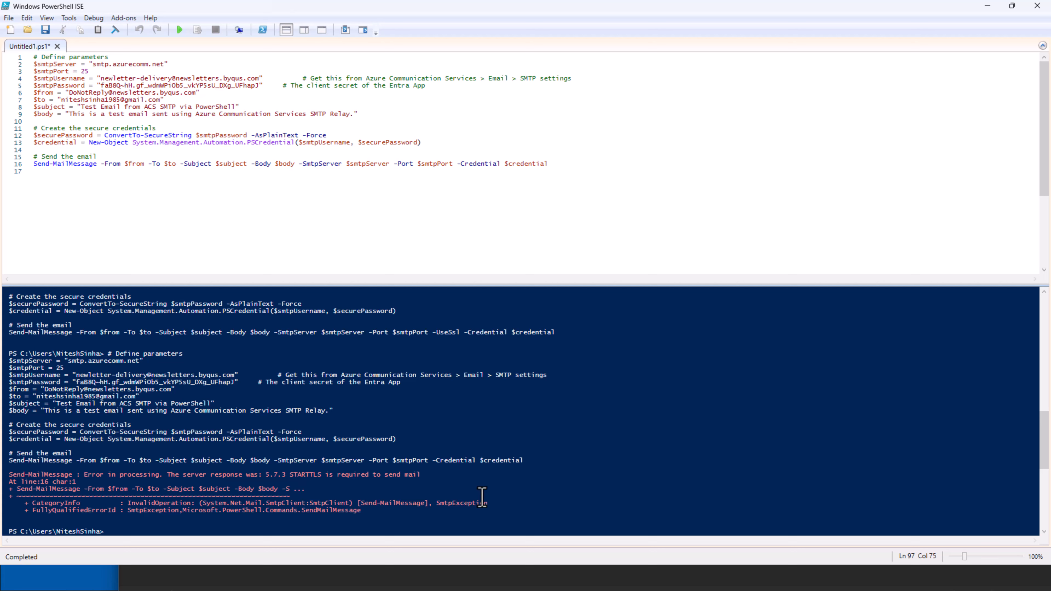
Restore the -UseSsl switch, rerun the script successfully, and switch to the firewall rules
{"action": "left_click", "coordinate": [453, 165]}
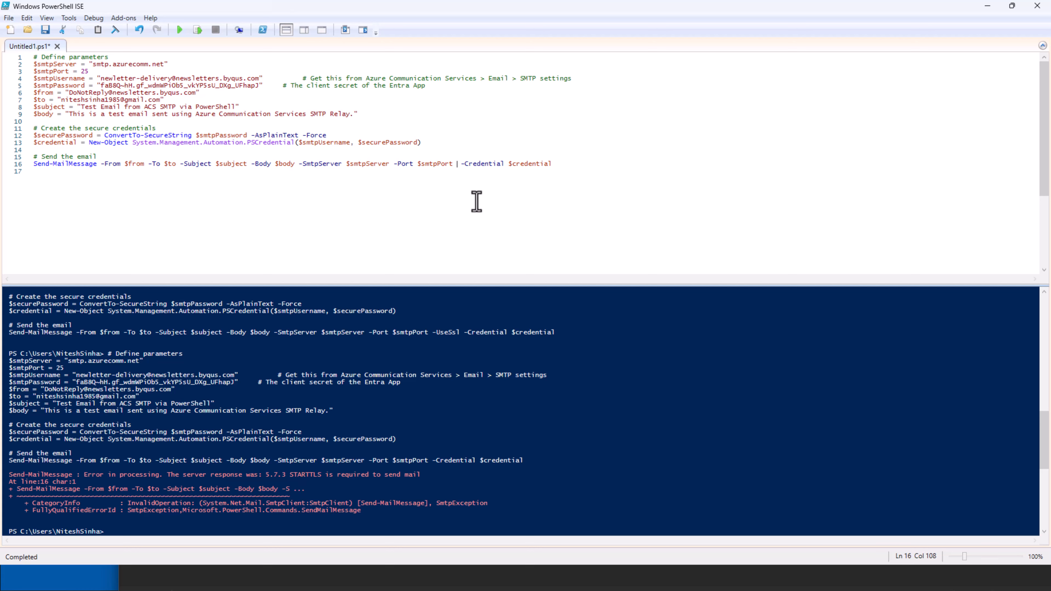
{"action": "type", "text": "-"}
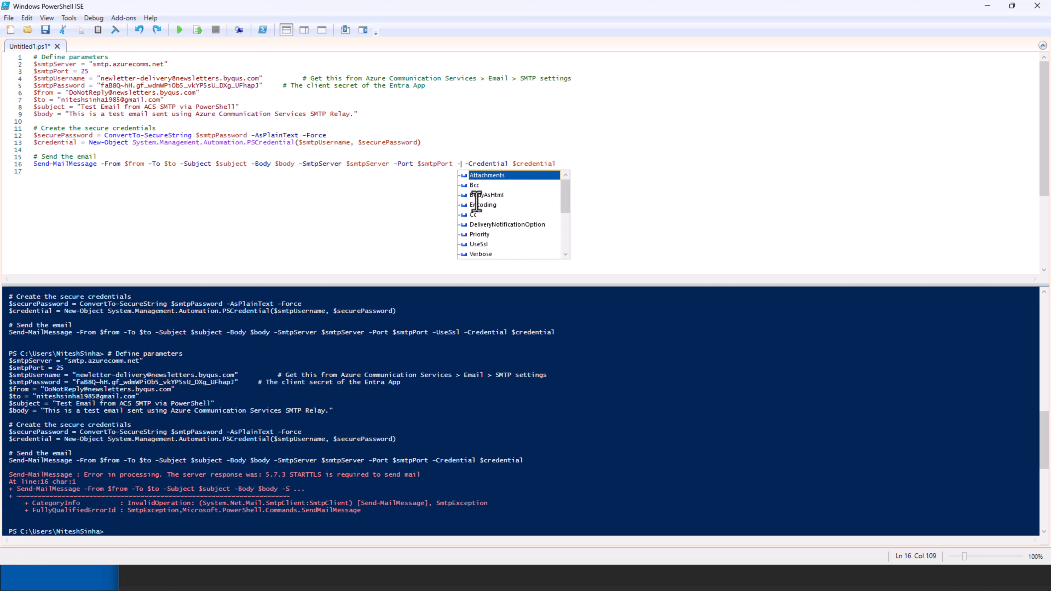
{"action": "key", "text": "ctrl+z"}
{"action": "left_click", "coordinate": [476, 202]}
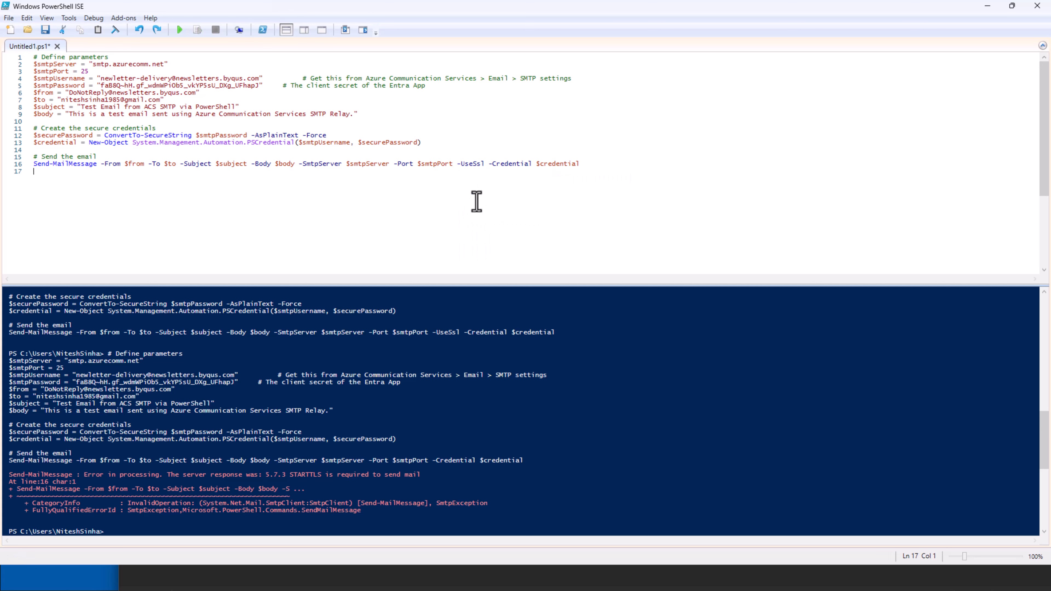
{"action": "left_click", "coordinate": [179, 30]}
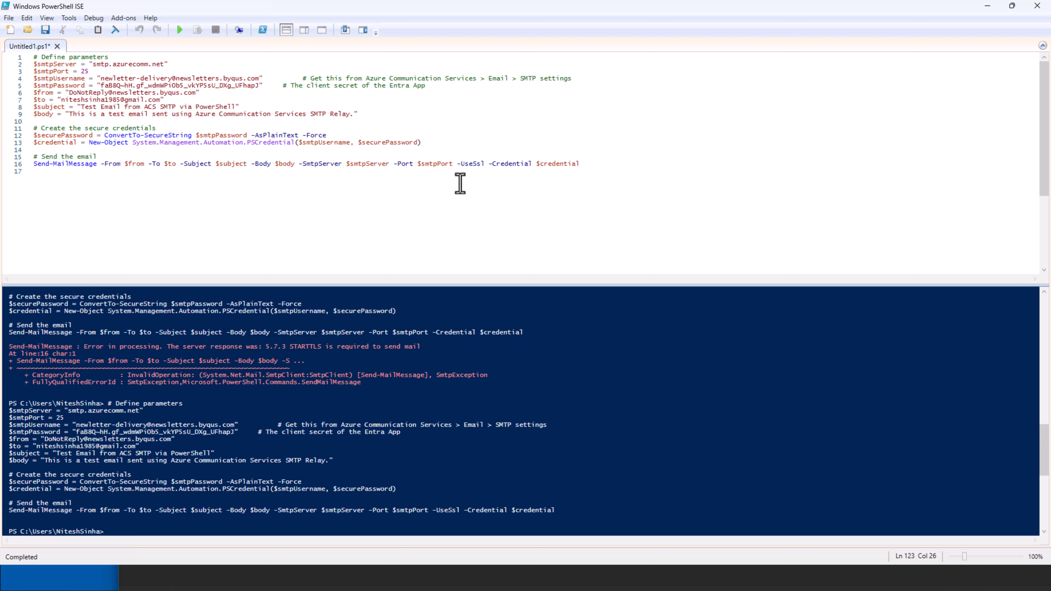
{"action": "left_click_drag", "start_coordinate": [457, 165], "coordinate": [485, 167]}
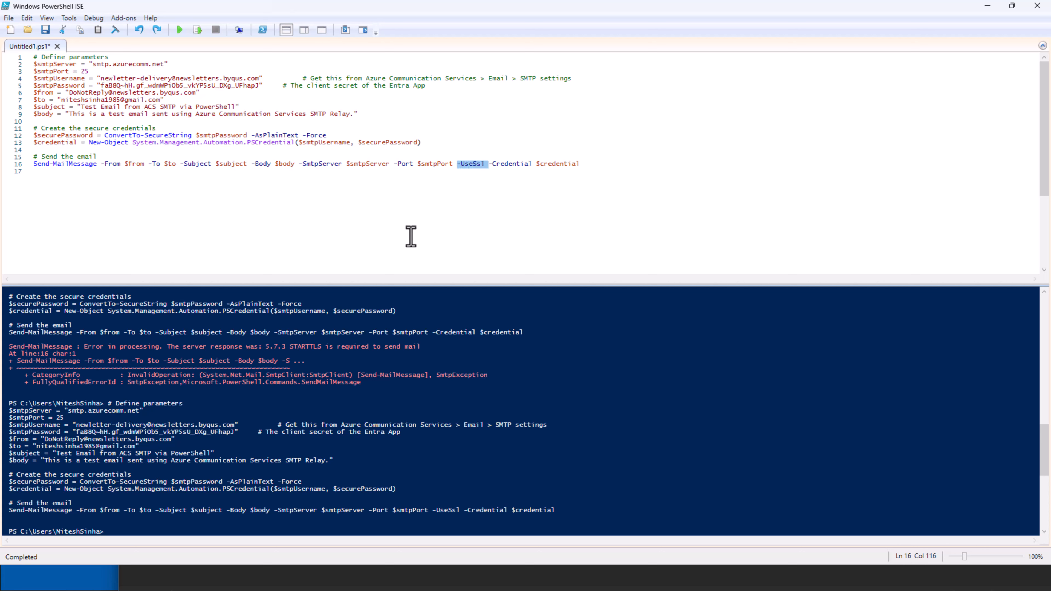
{"action": "key", "text": "alt+Tab"}
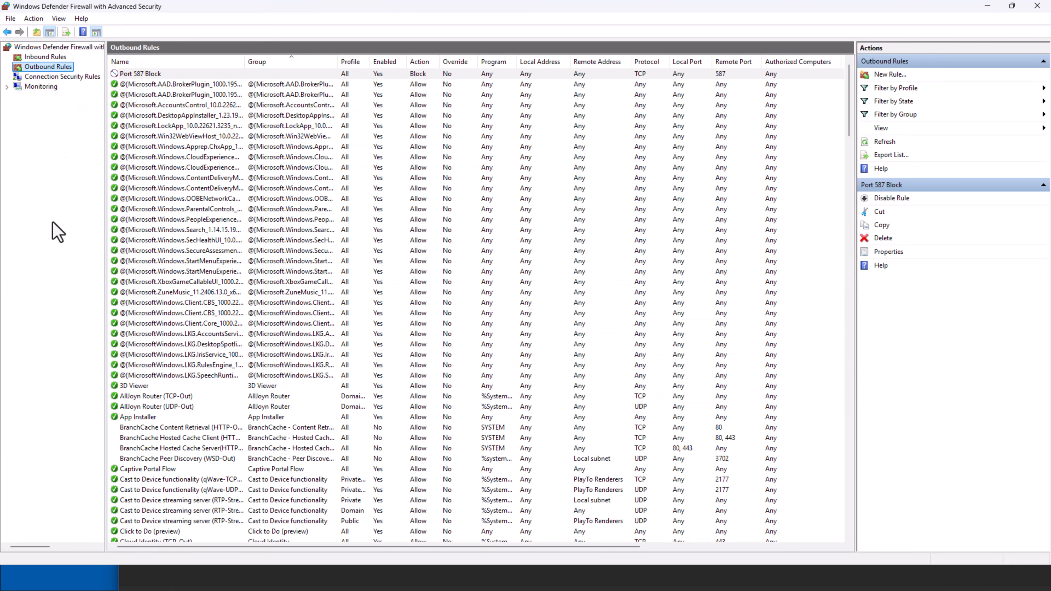
Delete the Port 587 Block outbound rule, confirm it, and minimize the firewall console
{"action": "left_click", "coordinate": [129, 75]}
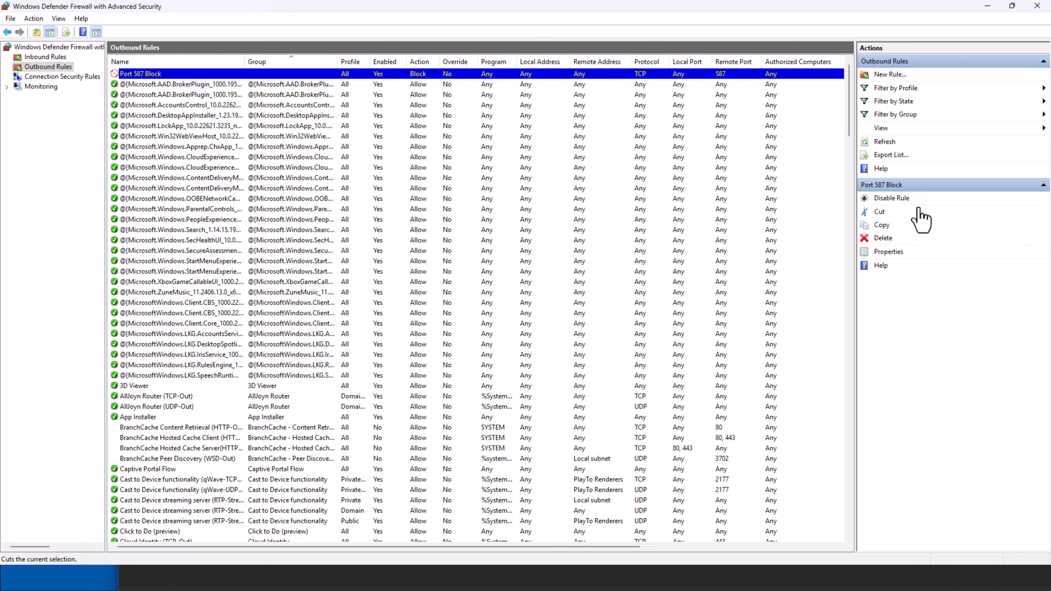
{"action": "left_click", "coordinate": [880, 240]}
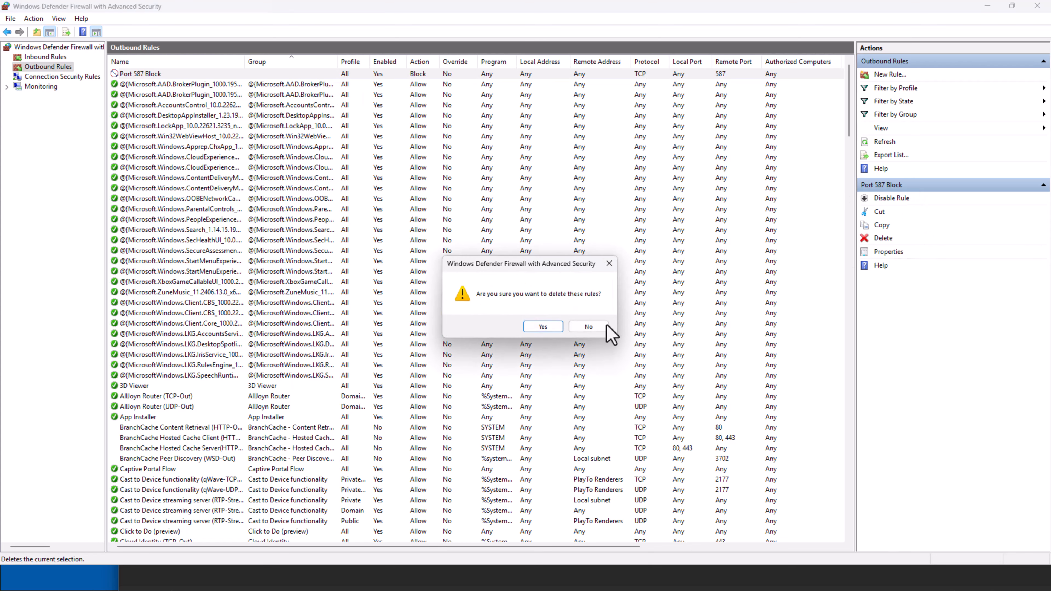
{"action": "left_click", "coordinate": [545, 331]}
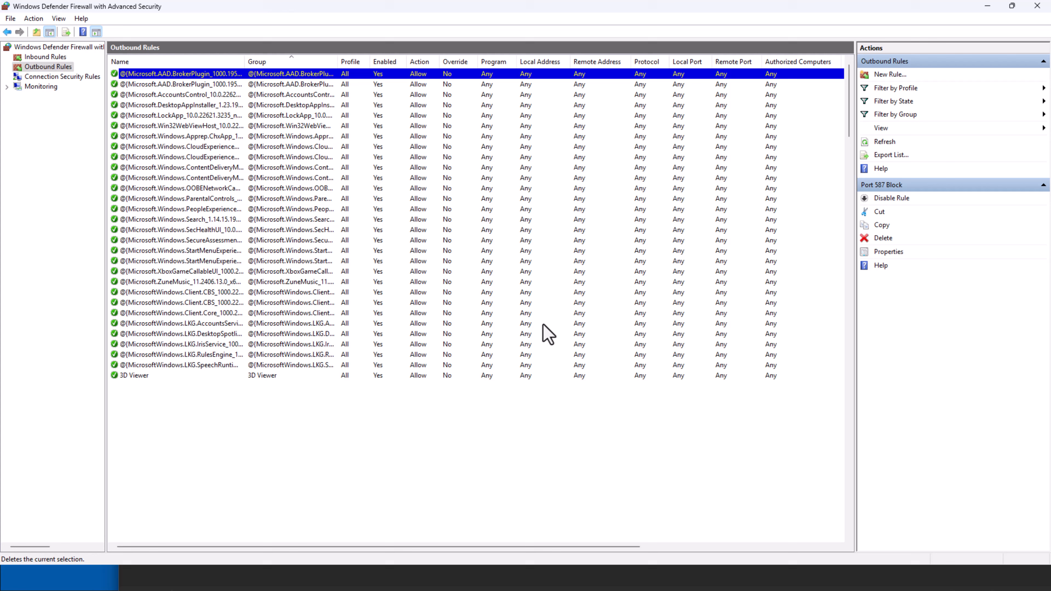
{"action": "left_click", "coordinate": [986, 7]}
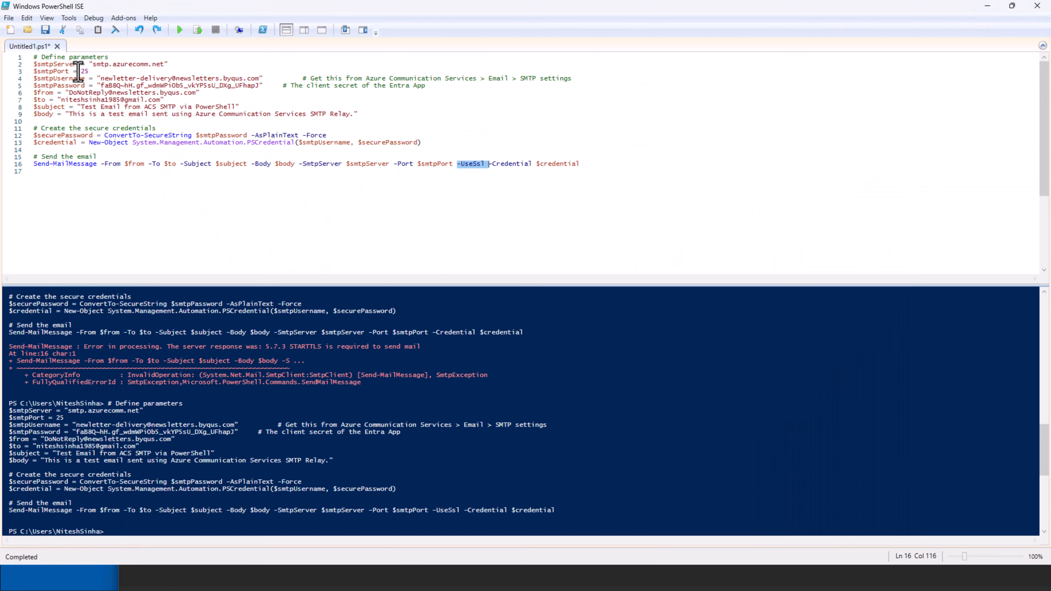
Change the SMTP port from 25 back to 587, rerun the script, and bring Gmail into view
{"action": "left_click_drag", "start_coordinate": [81, 72], "coordinate": [96, 73]}
{"action": "type", "text": "587"}
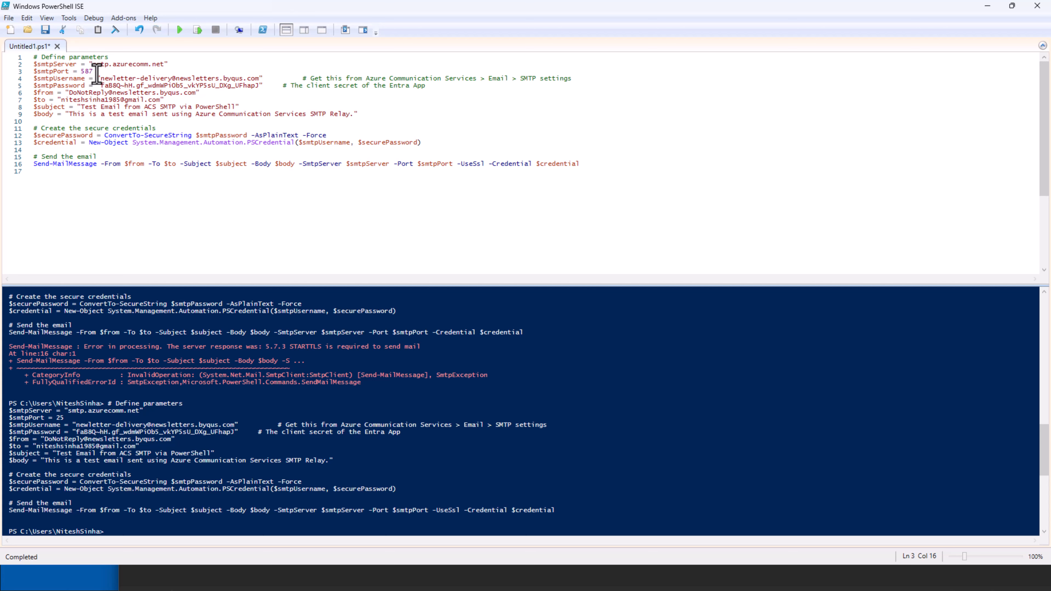
{"action": "left_click", "coordinate": [182, 30]}
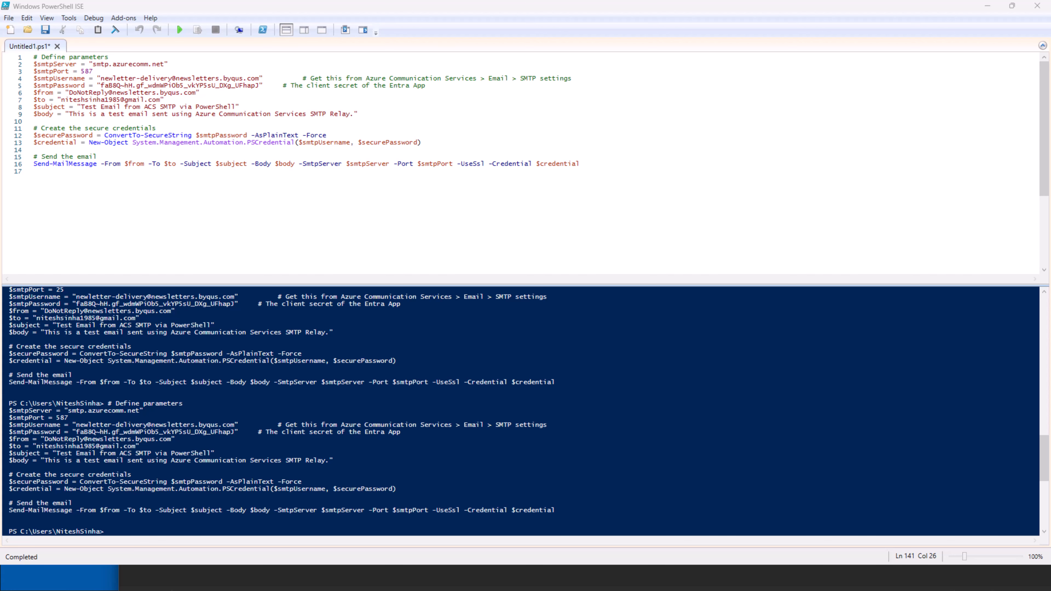
{"action": "left_click_drag", "start_coordinate": [0, 60], "coordinate": [476, 1]}
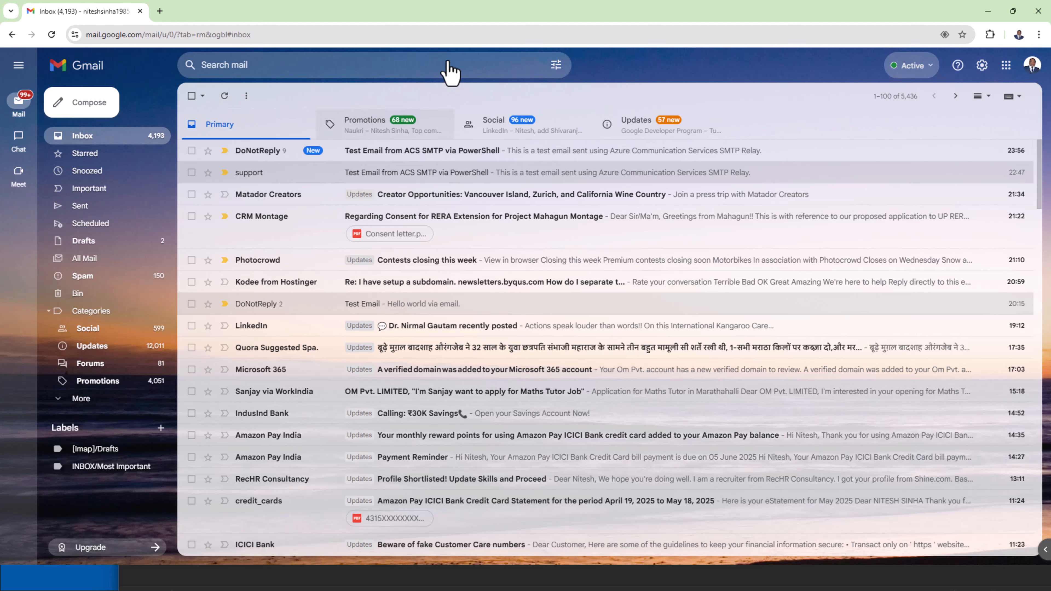
Open the newest 'Test Email from ACS SMTP via PowerShell' message in Gmail, then move the Gmail window aside
{"action": "left_click", "coordinate": [377, 154]}
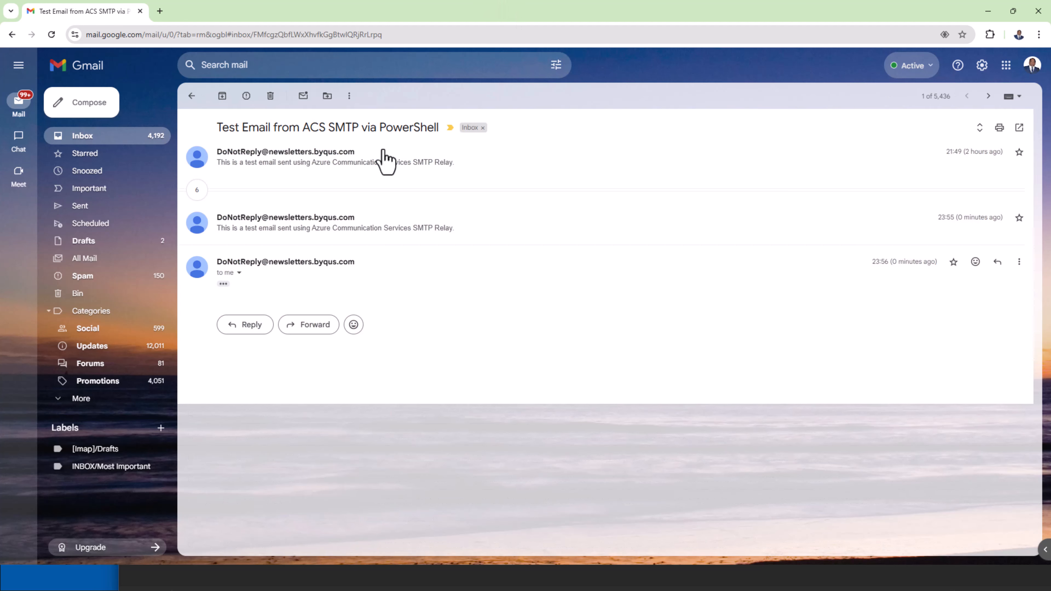
{"action": "left_click_drag", "start_coordinate": [467, 14], "coordinate": [0, 16]}
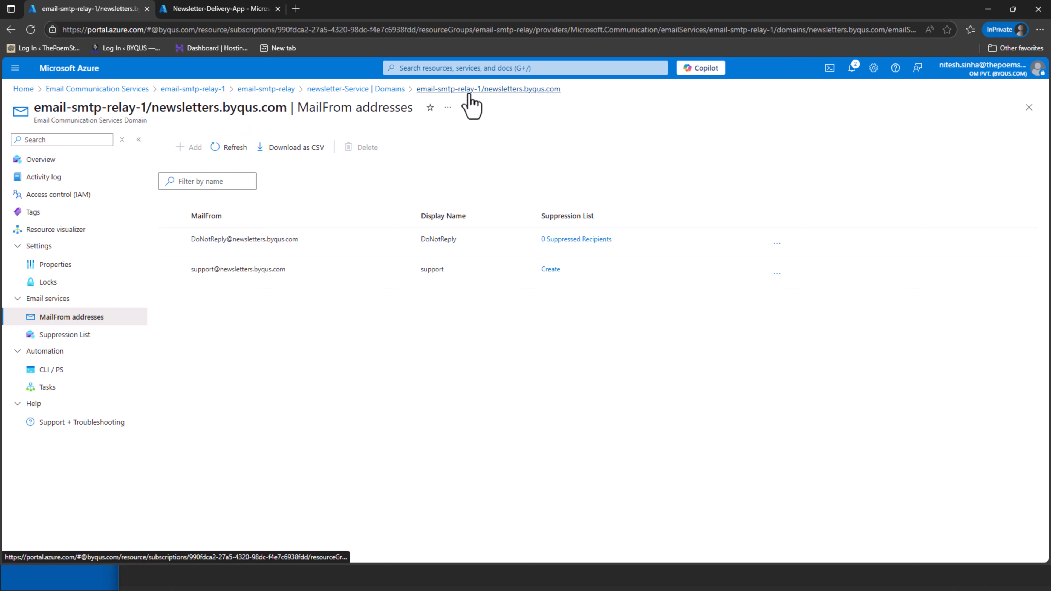
Check the DoNotReply and support MailFrom addresses on newsletters.byqus.com, then launch Cloud Shell
{"action": "left_click", "coordinate": [375, 91]}
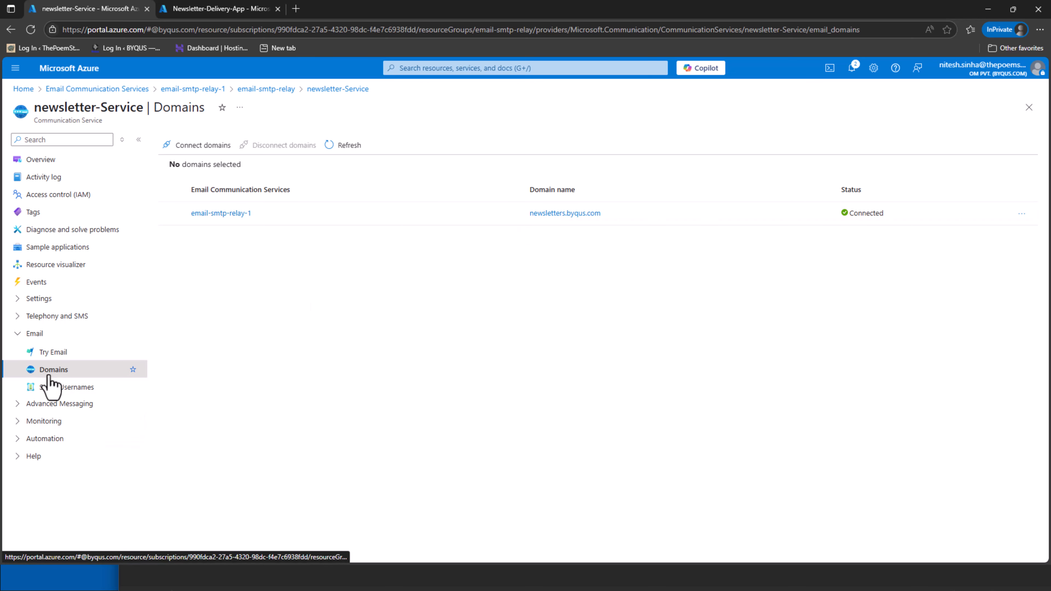
{"action": "left_click", "coordinate": [546, 215]}
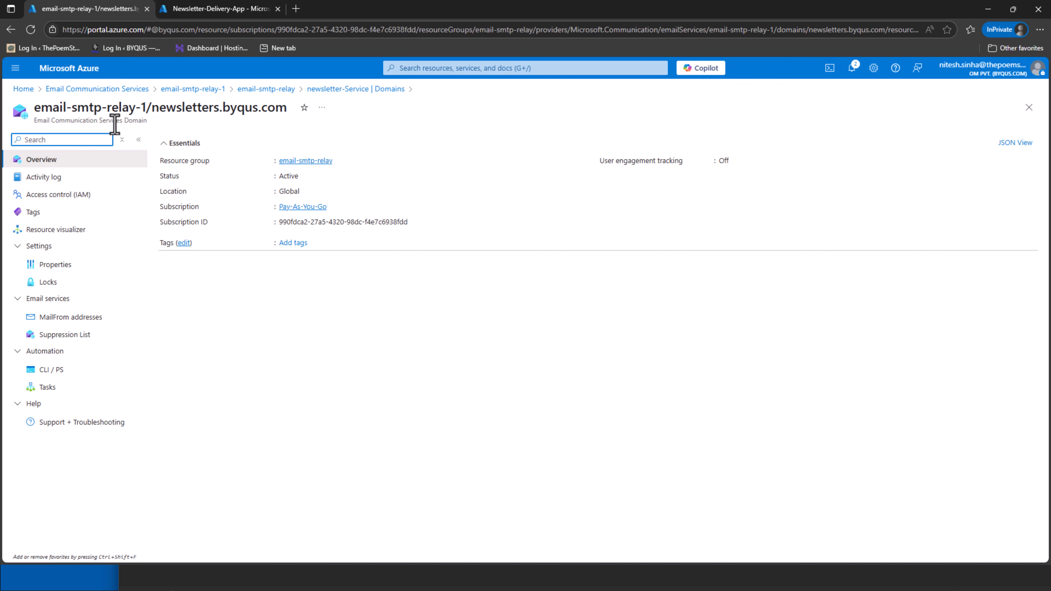
{"action": "left_click", "coordinate": [68, 317]}
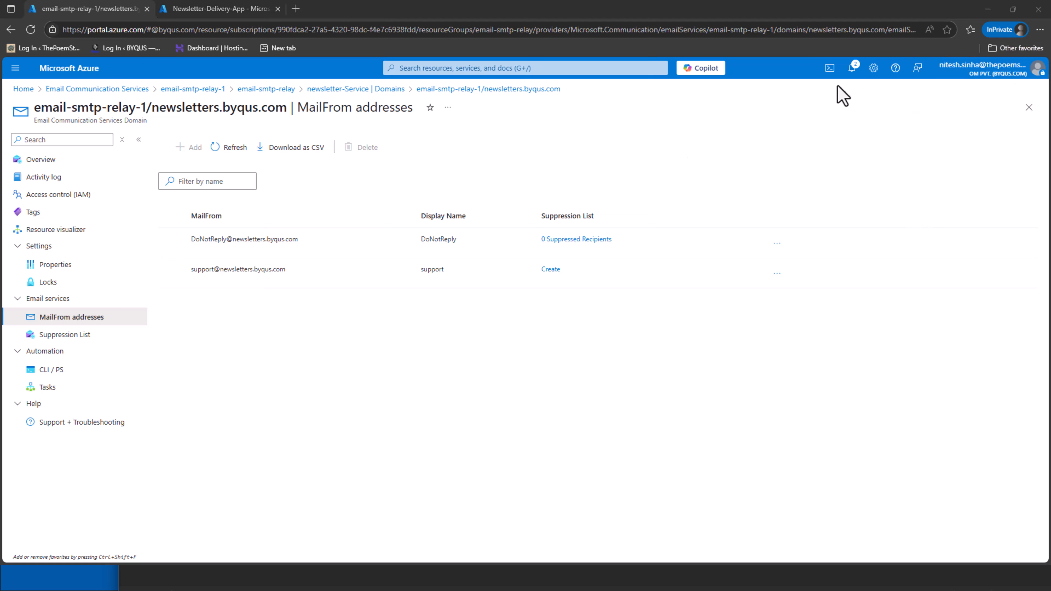
{"action": "left_click", "coordinate": [825, 75]}
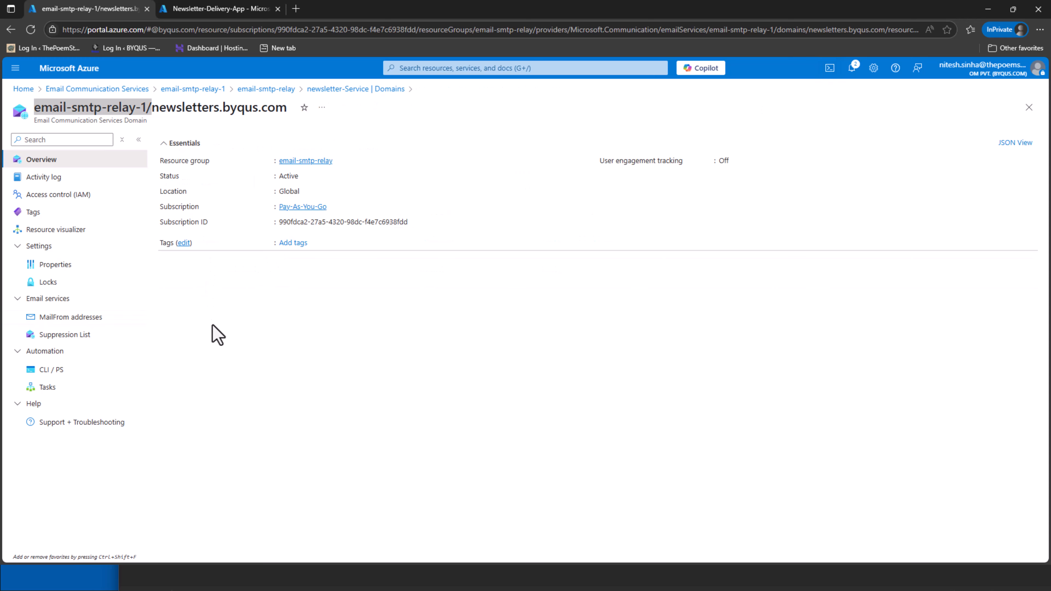
{"action": "left_click", "coordinate": [831, 70]}
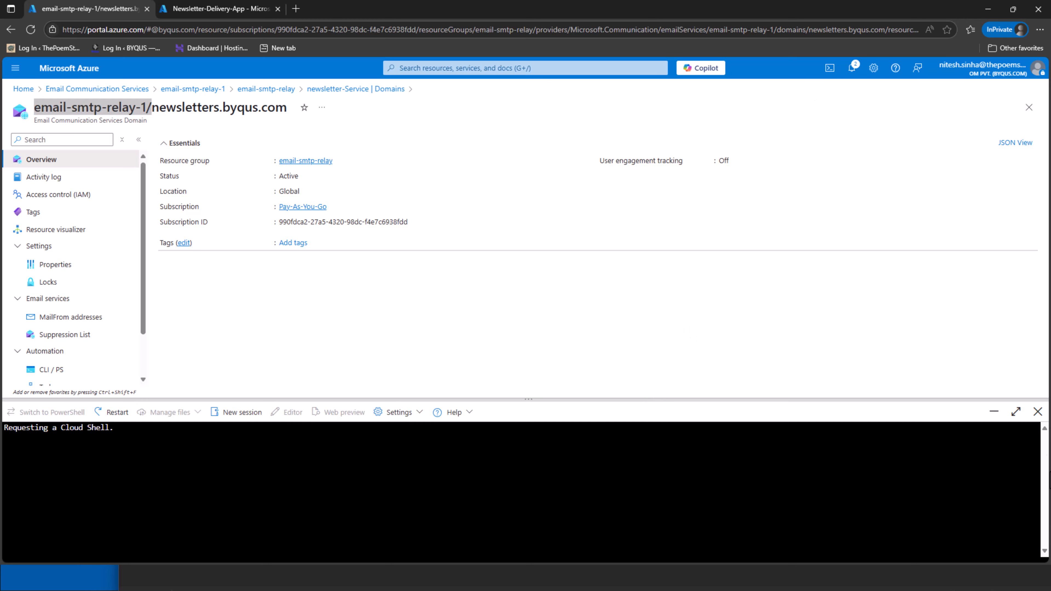
Maximize Cloud Shell until the prompt is ready, then switch to the Notepad az command notes
{"action": "left_click", "coordinate": [1015, 411]}
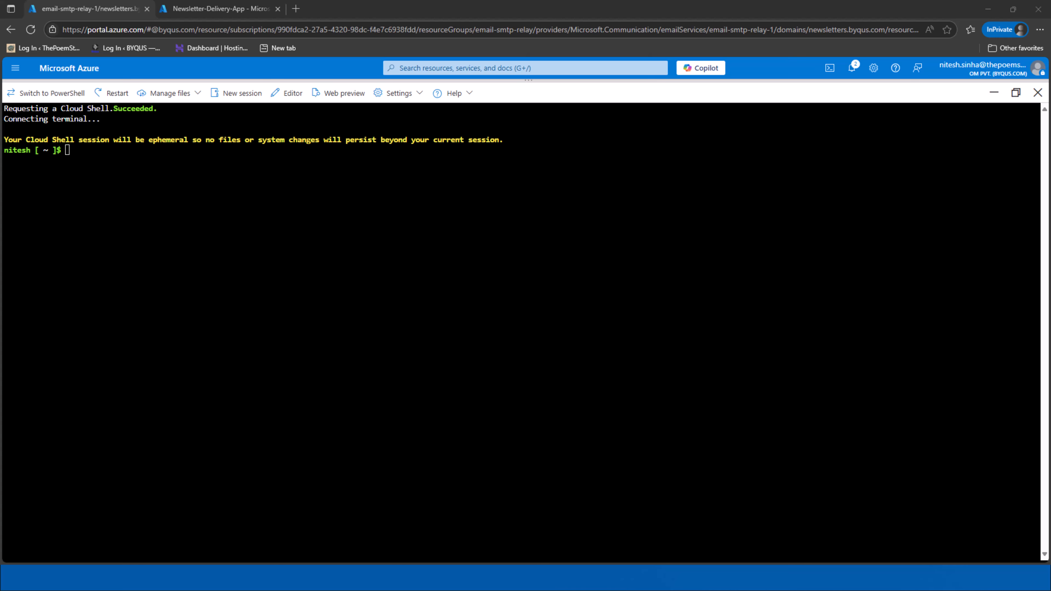
{"action": "key", "text": "alt+Tab"}
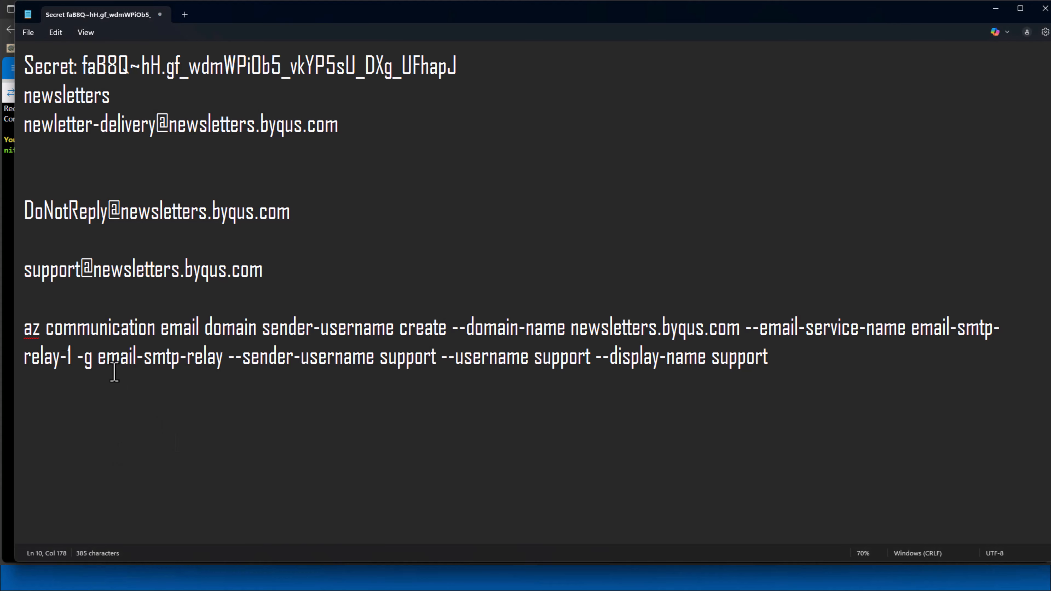
In the az sender-username command, change the --sender-username value from support to scanner2
{"action": "left_click_drag", "start_coordinate": [24, 329], "coordinate": [442, 335]}
{"action": "triple_click", "coordinate": [431, 335]}
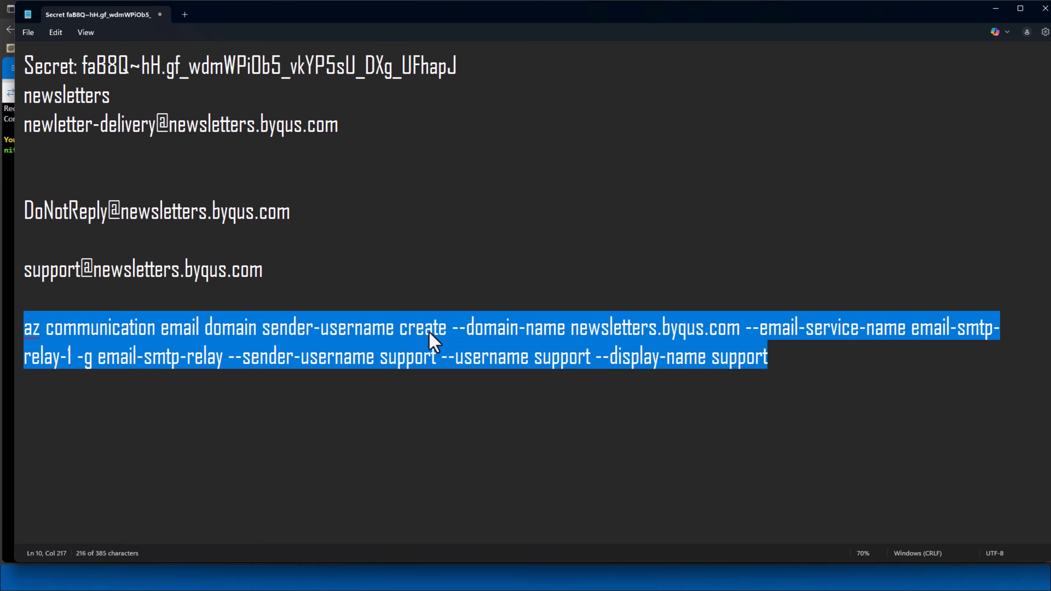
{"action": "double_click", "coordinate": [430, 334]}
{"action": "triple_click", "coordinate": [432, 341]}
{"action": "double_click", "coordinate": [432, 341]}
{"action": "left_click", "coordinate": [476, 411]}
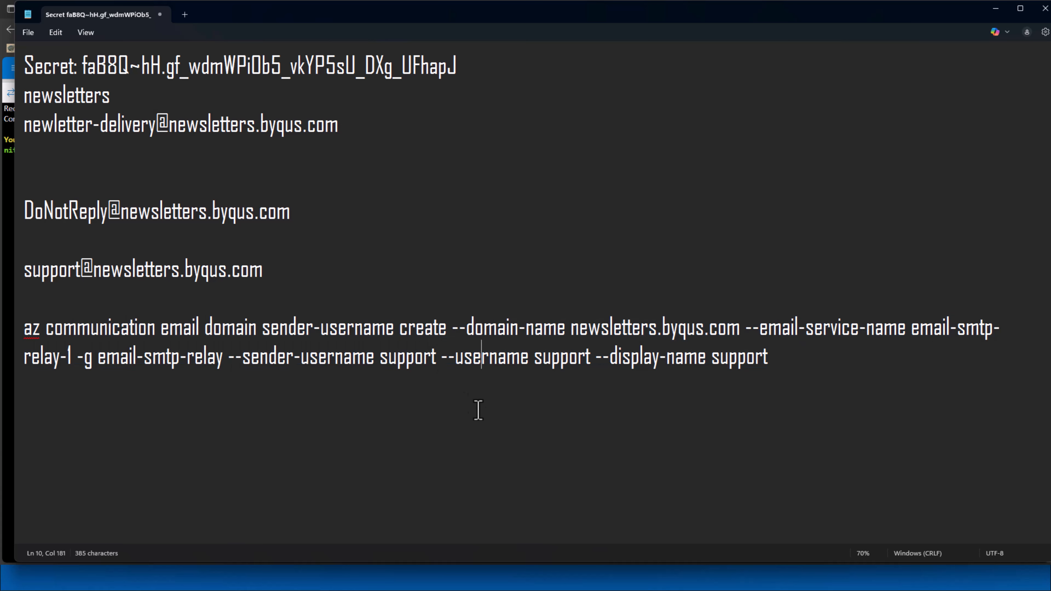
{"action": "left_click_drag", "start_coordinate": [452, 333], "coordinate": [70, 362]}
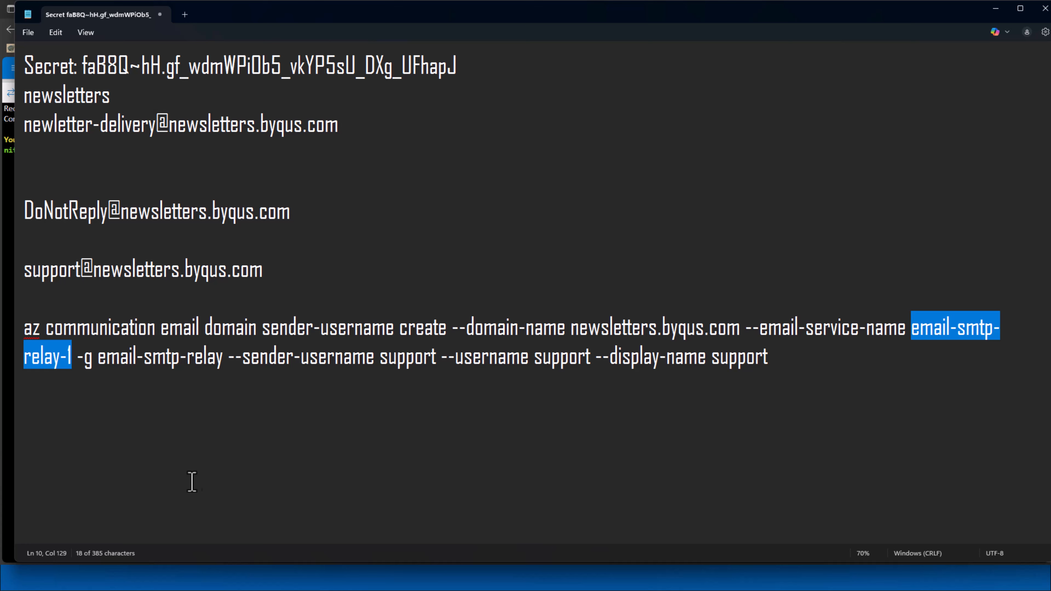
{"action": "left_click_drag", "start_coordinate": [76, 360], "coordinate": [374, 362]}
{"action": "double_click", "coordinate": [405, 360]}
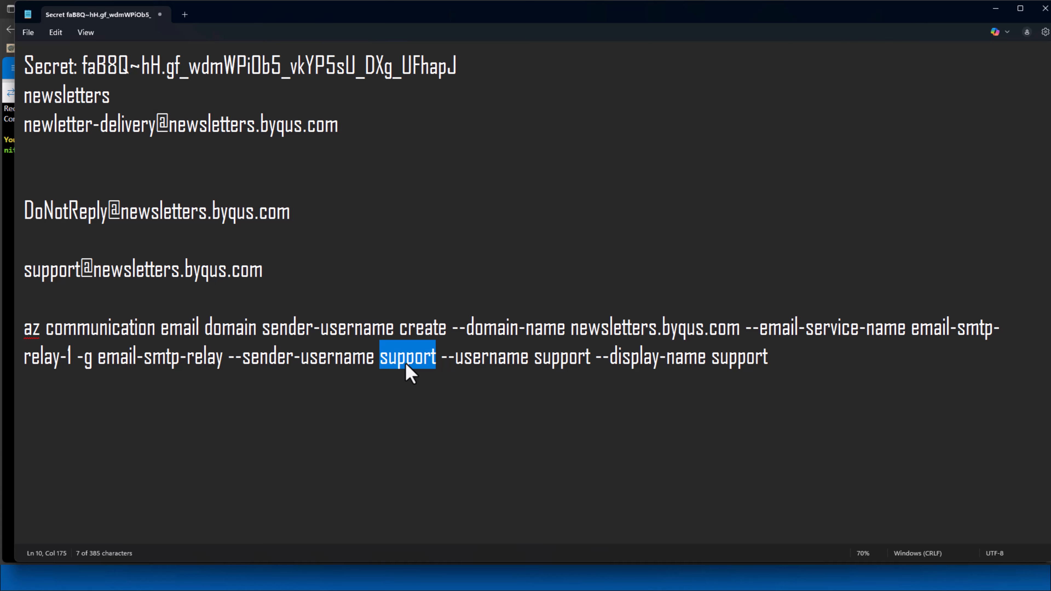
{"action": "type", "text": "scanner21"}
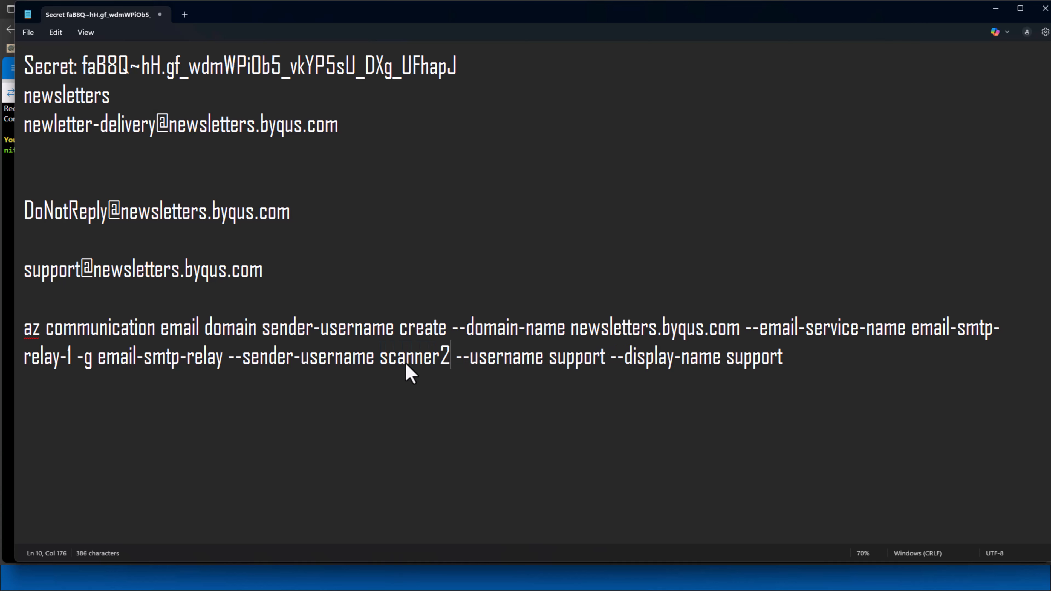
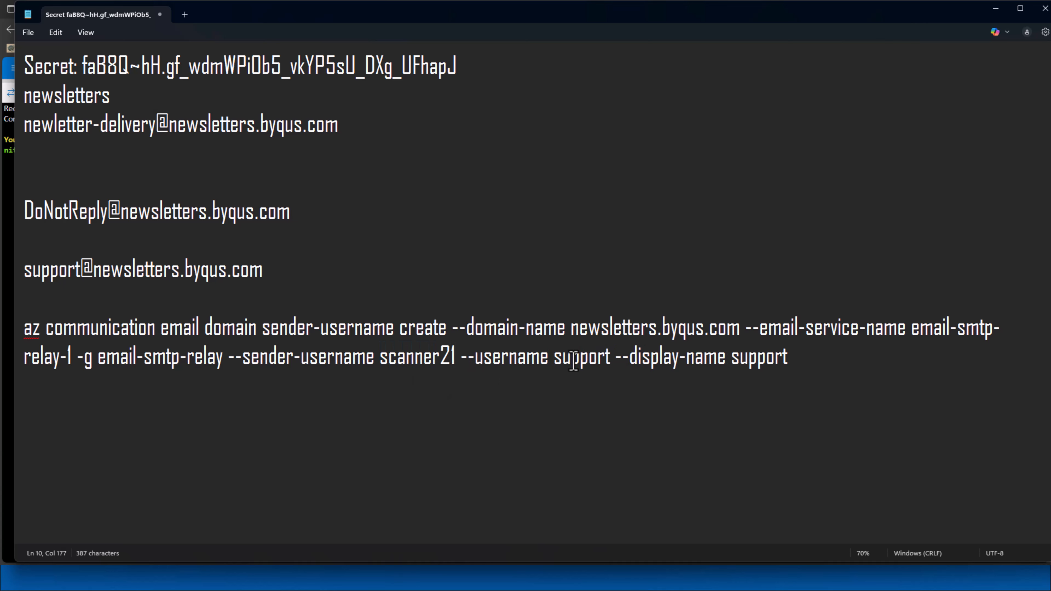
Replace the --username value 'support' with 'scanner2' in the az sender-username command
{"action": "double_click", "coordinate": [575, 362]}
{"action": "type", "text": "scanner21"}
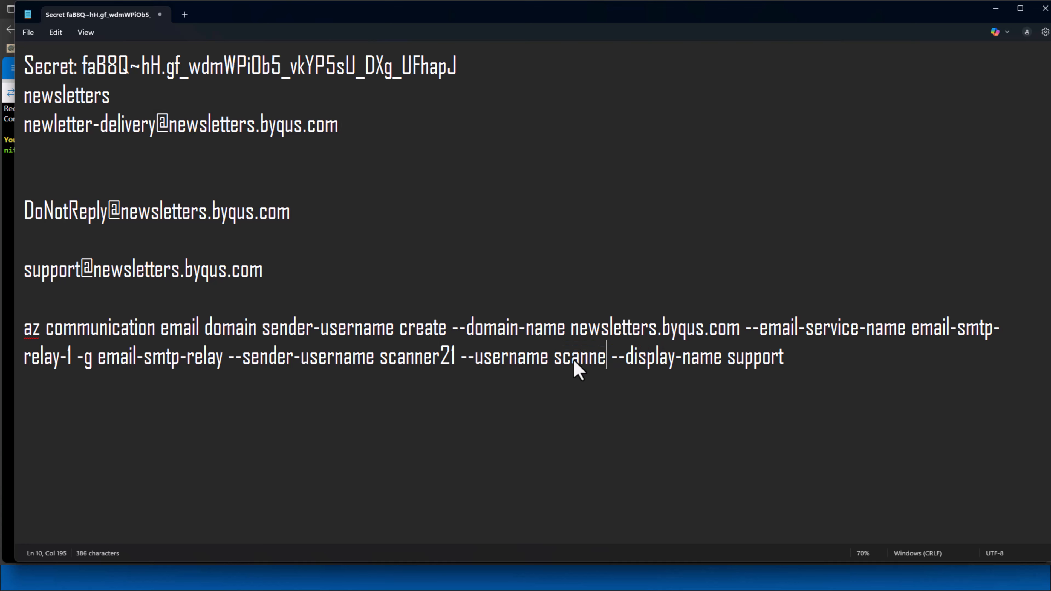
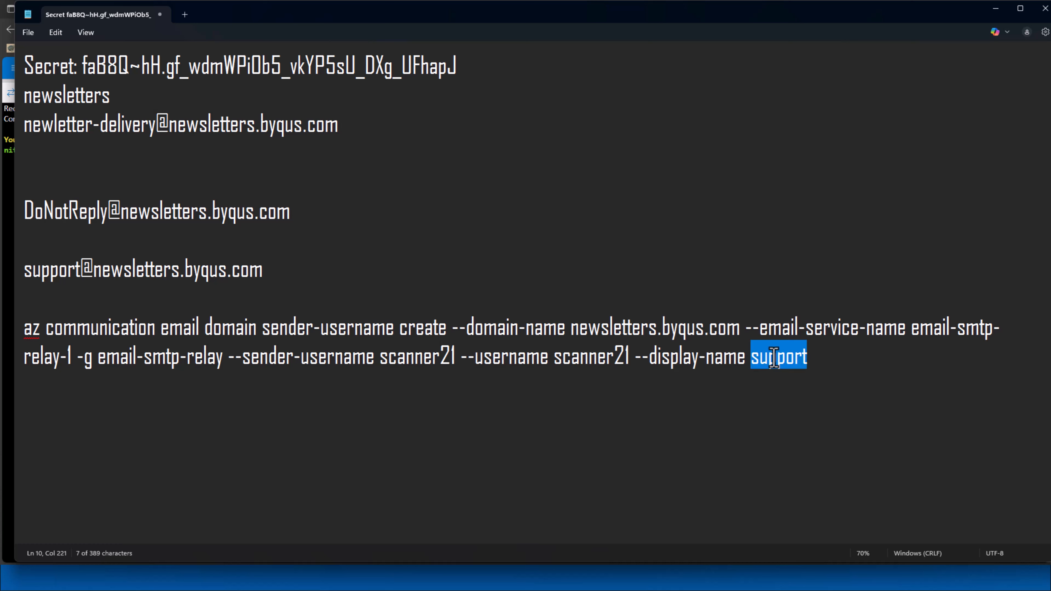
Change the display name to scanner21, then select the whole az sender-username create command
{"action": "type", "text": "scanner"}
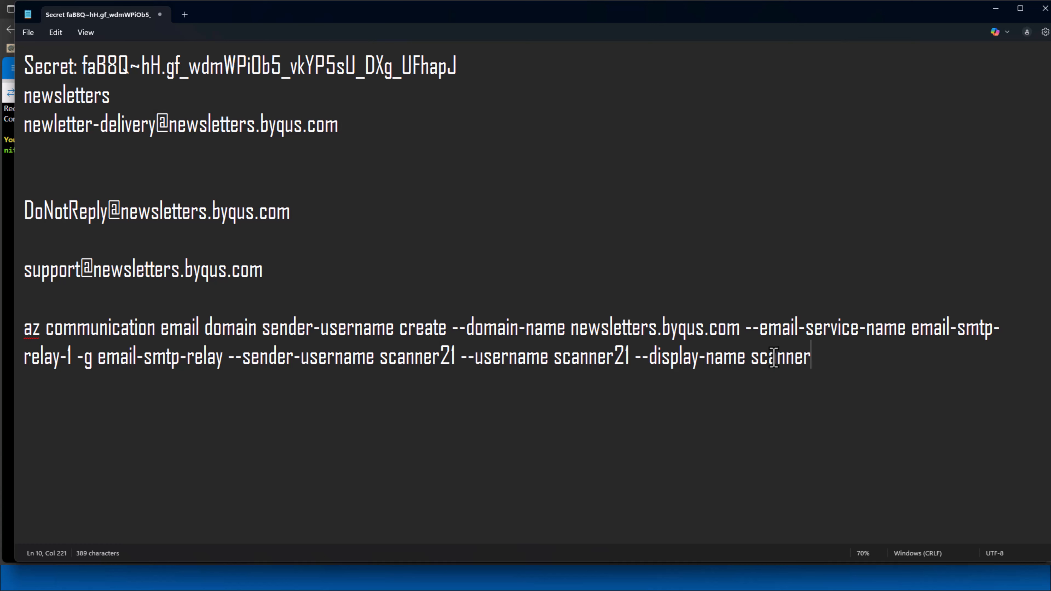
{"action": "type", "text": "21"}
{"action": "left_click_drag", "start_coordinate": [884, 368], "coordinate": [103, 327]}
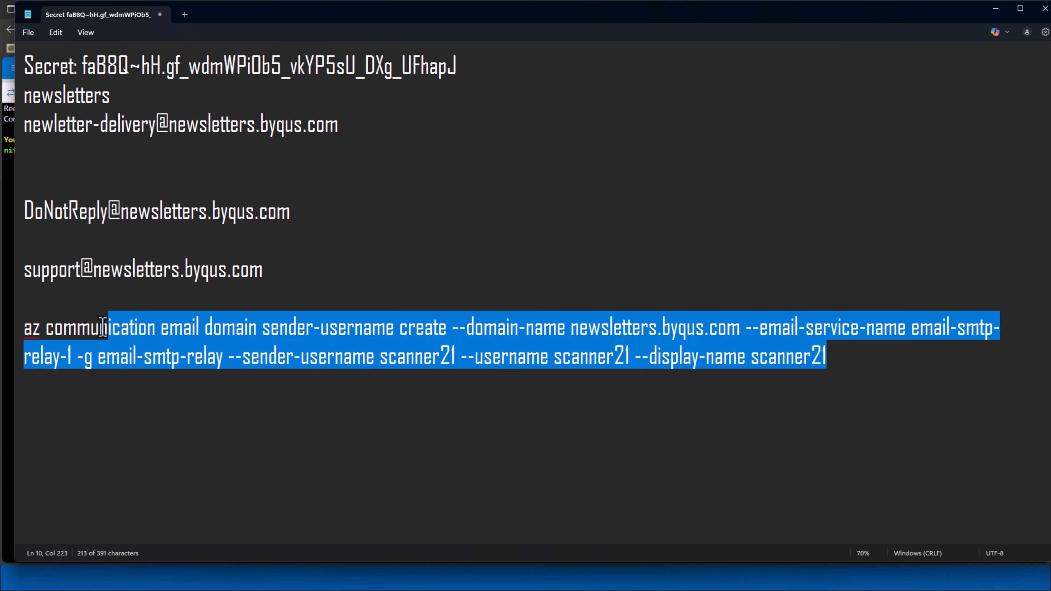
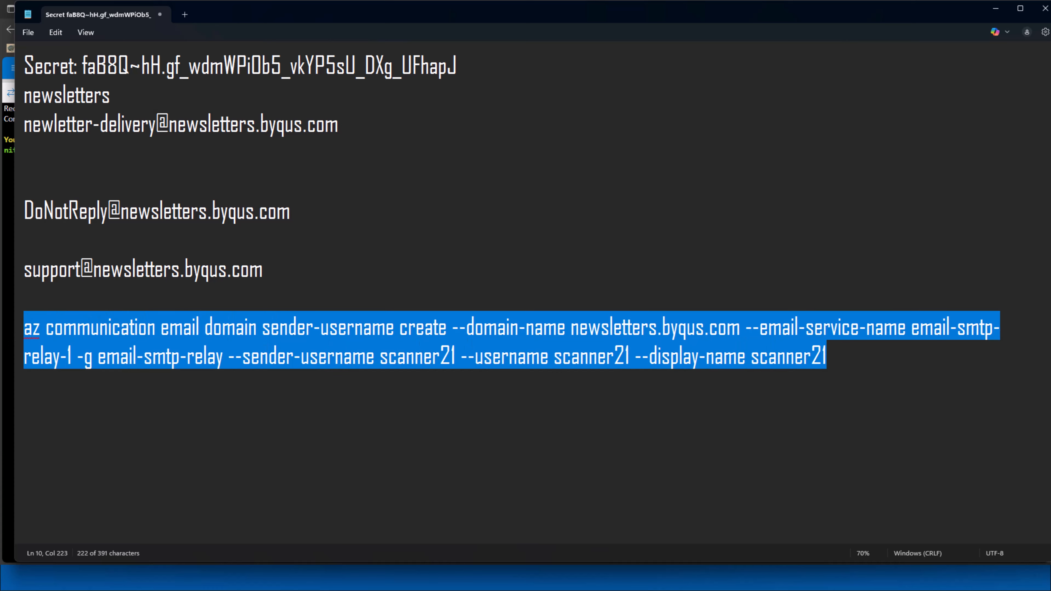
Switch from Notepad to the Azure Cloud Shell window
{"action": "left_click", "coordinate": [7, 343]}
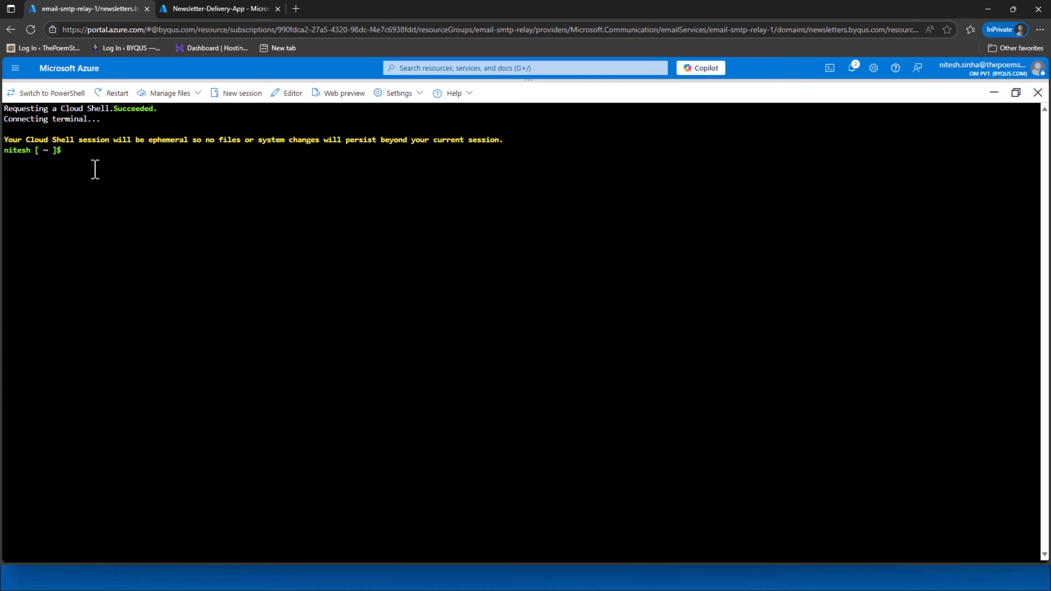
Paste and run the az sender-username create command for scanner21, then minimize Cloud Shell
{"action": "right_click", "coordinate": [96, 156]}
{"action": "left_click", "coordinate": [146, 257]}
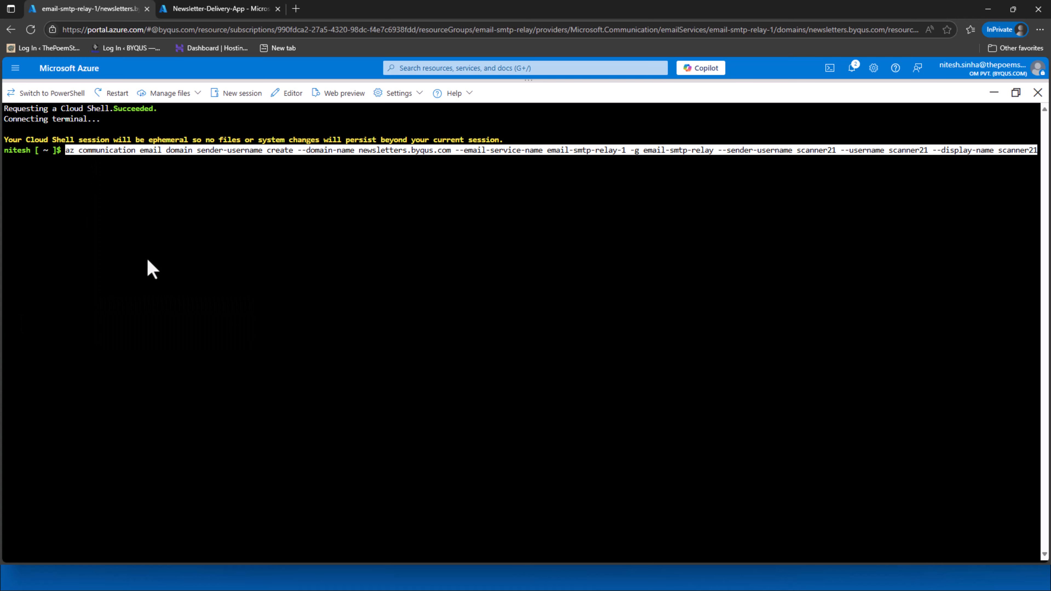
{"action": "key", "text": "Return"}
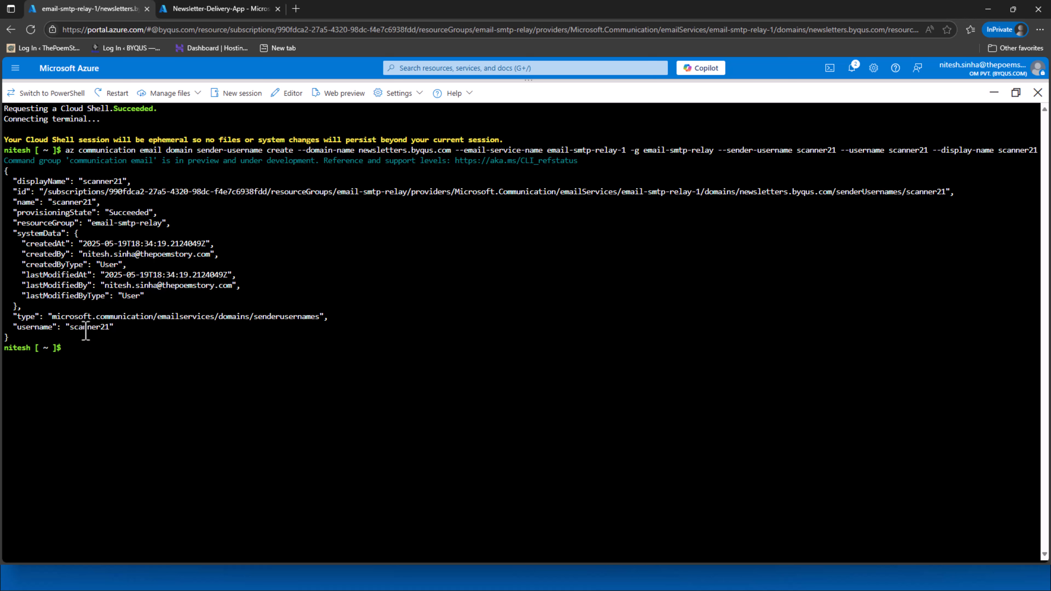
{"action": "left_click", "coordinate": [993, 93]}
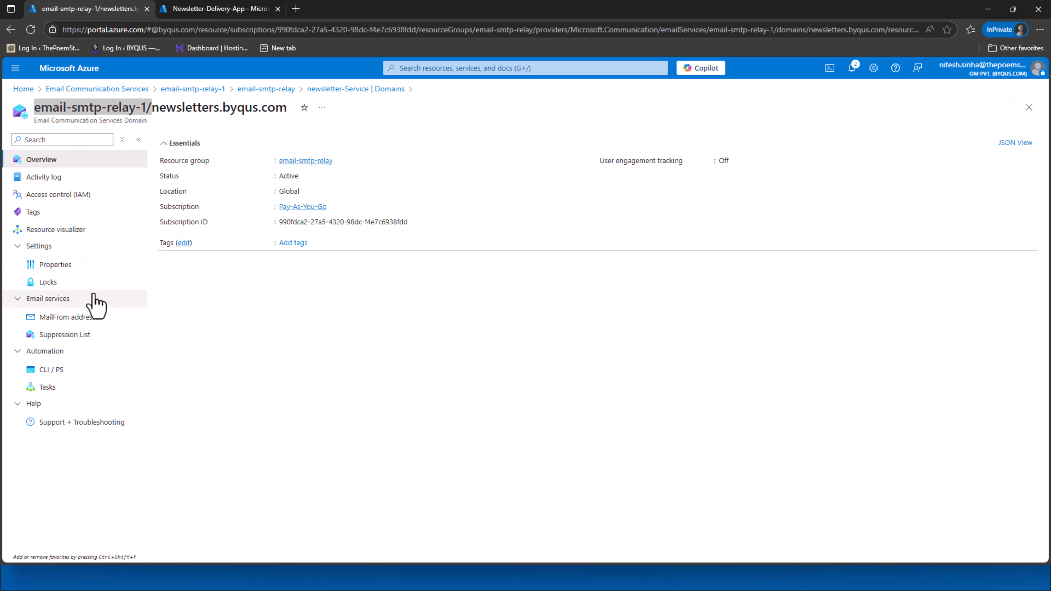
Open the domain's MailFrom addresses, refresh the list, and select the new scanner21 entry
{"action": "left_click", "coordinate": [93, 317]}
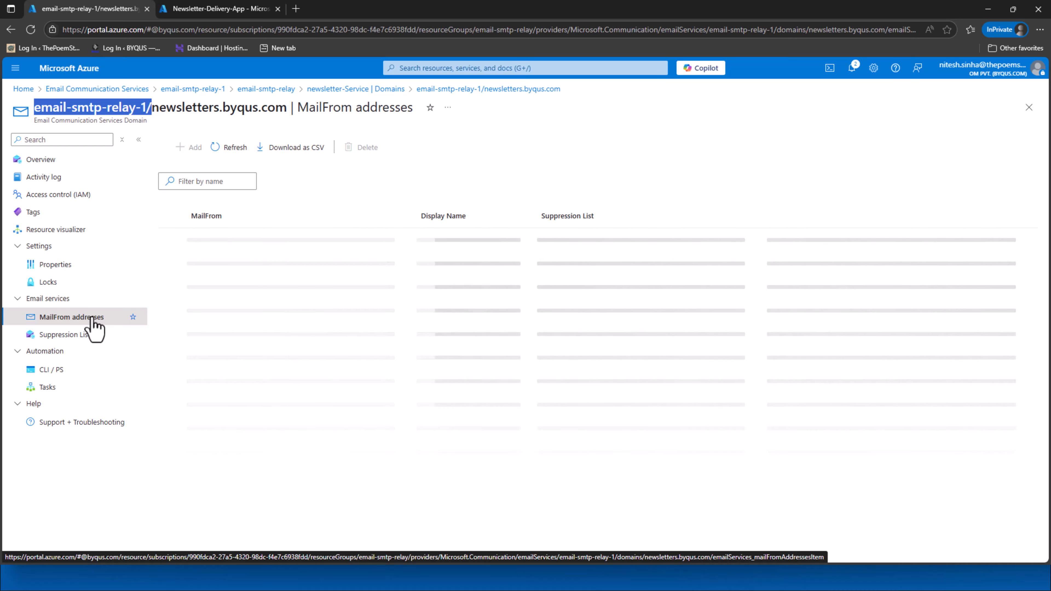
{"action": "left_click", "coordinate": [219, 151]}
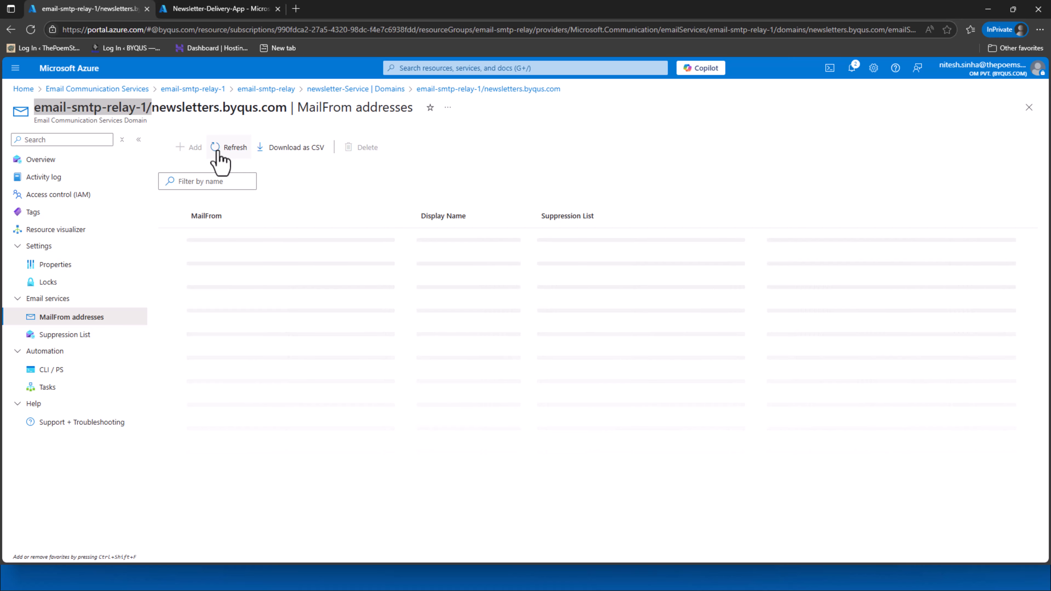
{"action": "left_click", "coordinate": [214, 301]}
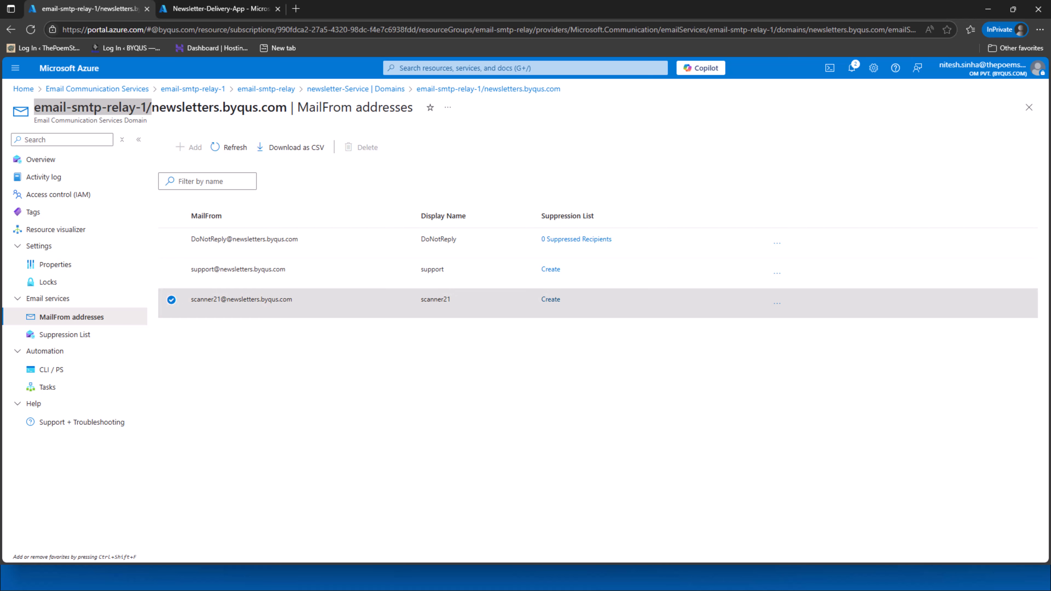
Replace the $from address on line 6 with scanner21 and run the test-email script
{"action": "key", "text": "alt+Tab"}
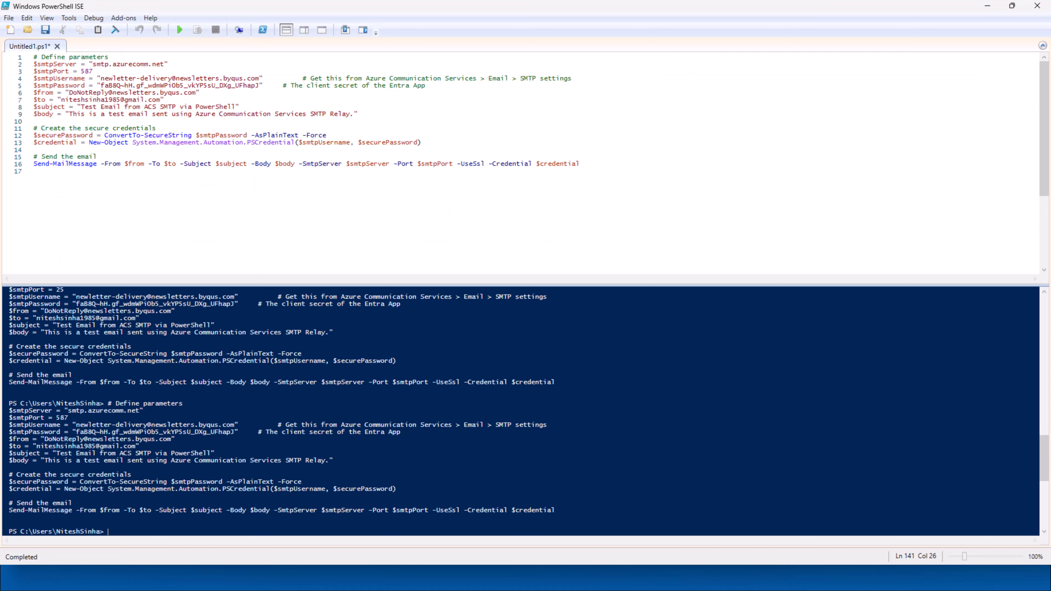
{"action": "key", "text": "alt+Tab"}
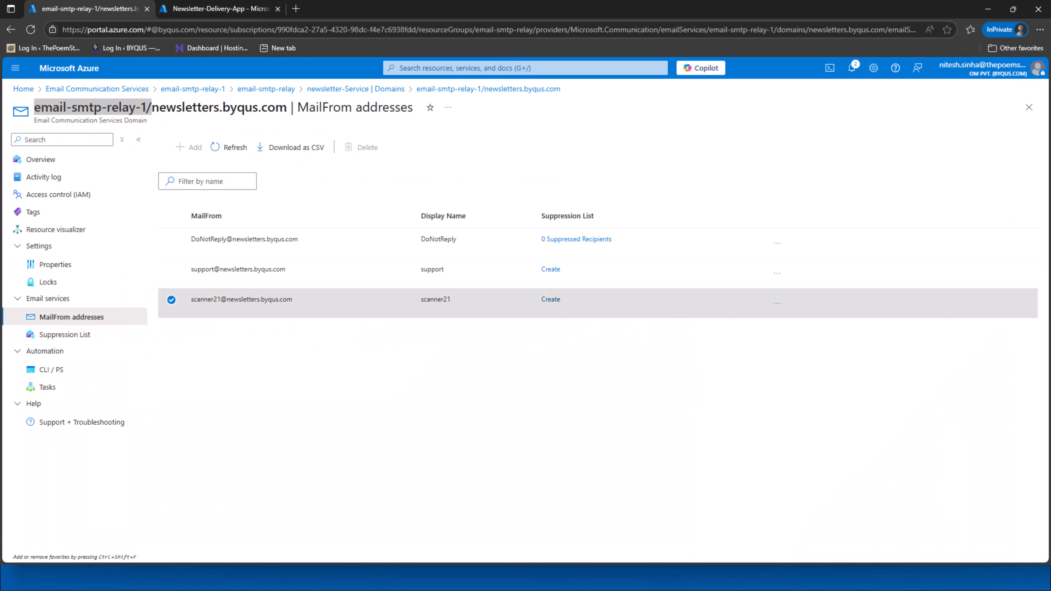
{"action": "key", "text": "alt+Tab"}
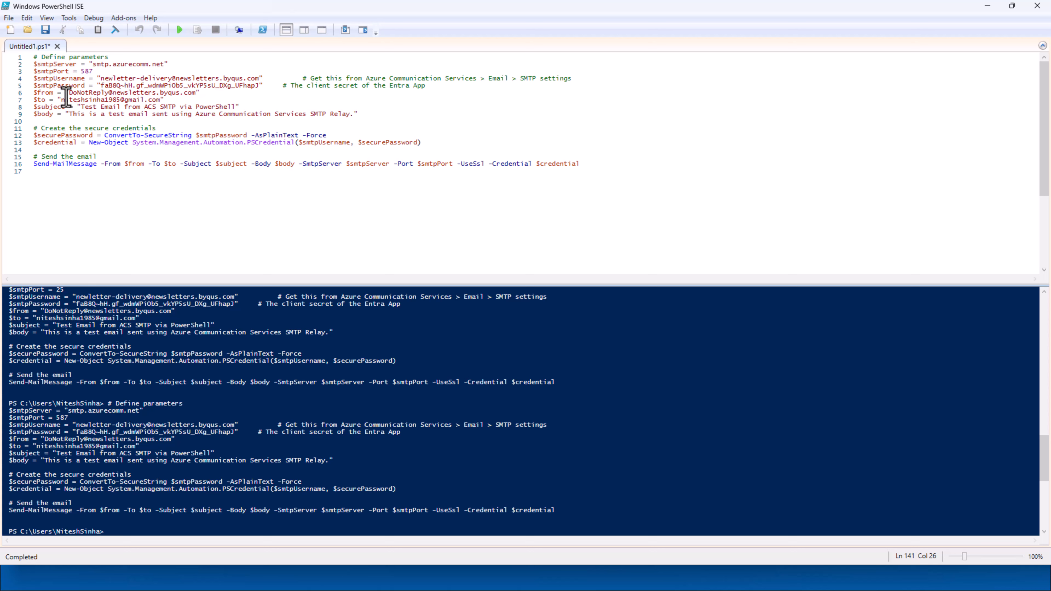
{"action": "left_click_drag", "start_coordinate": [68, 94], "coordinate": [195, 96]}
{"action": "key", "text": "ctrl+v"}
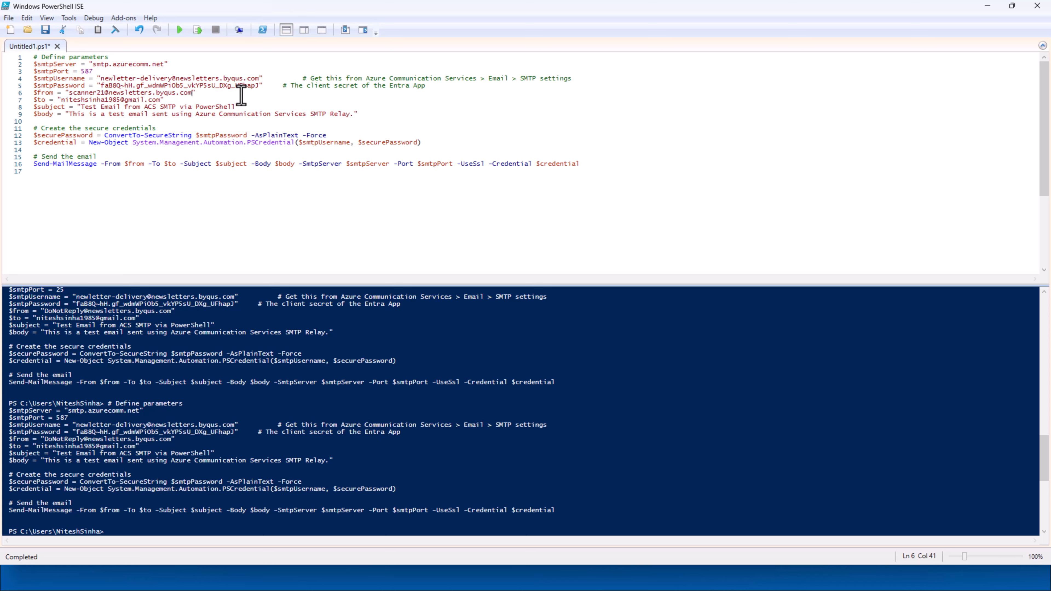
{"action": "left_click", "coordinate": [180, 30]}
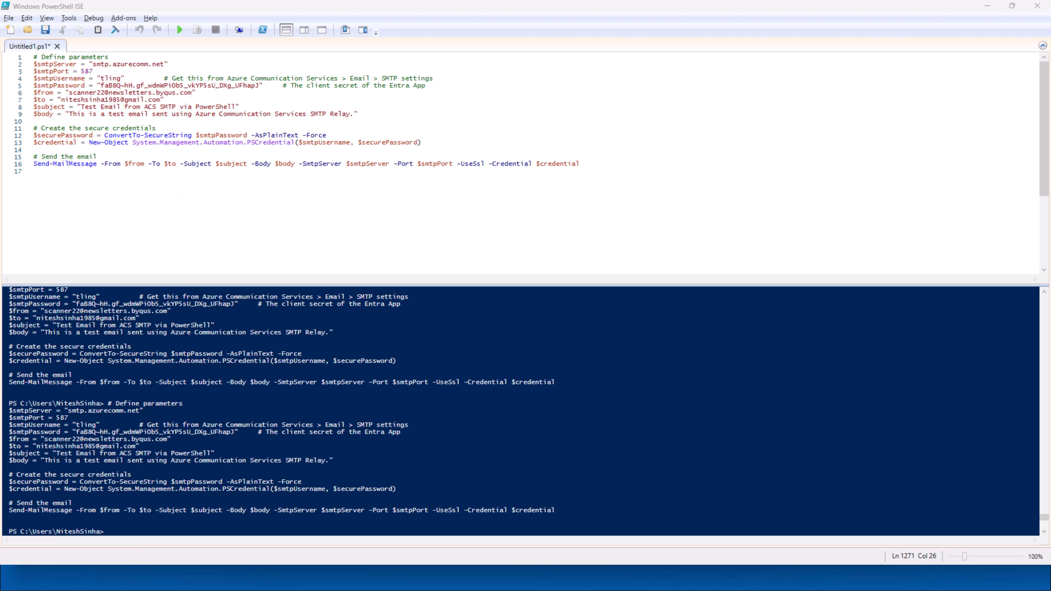
{"action": "key", "text": "alt+Tab"}
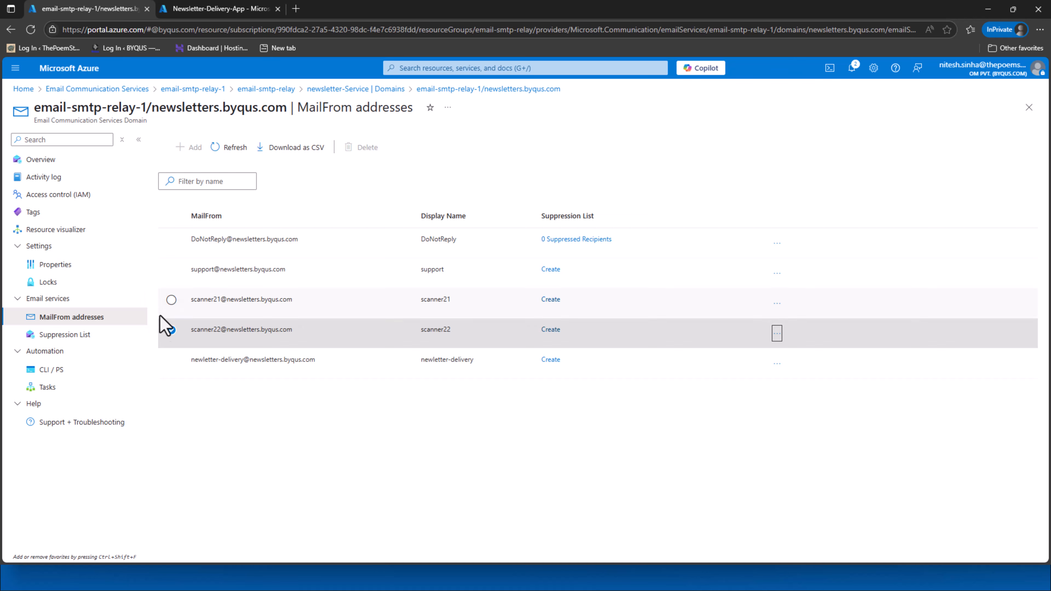
Select and deselect the scanner21, scanner22 and newletter-delivery rows in the MailFrom list
{"action": "left_click", "coordinate": [220, 299]}
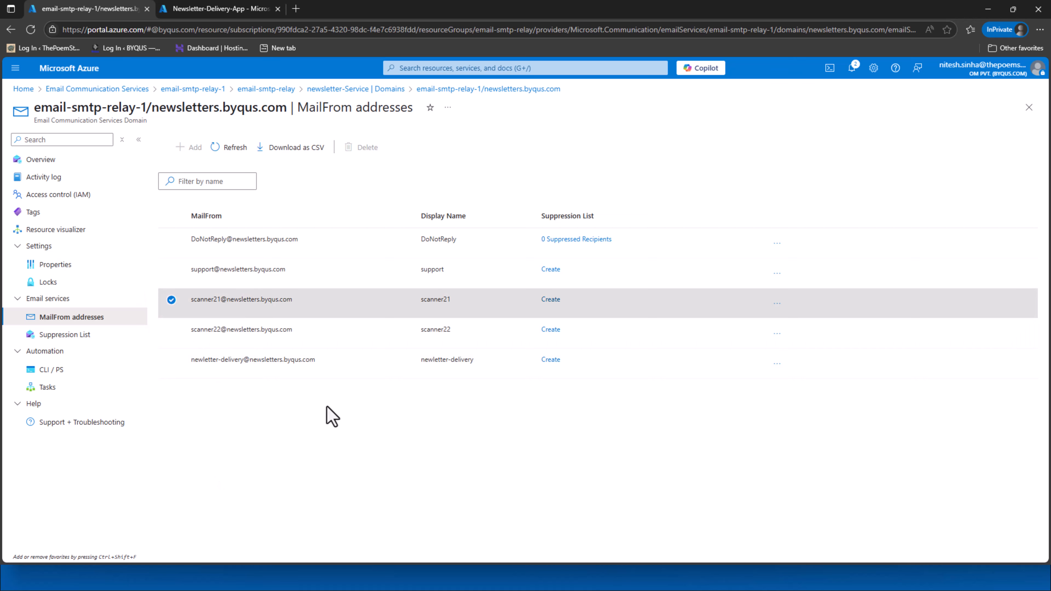
{"action": "left_click", "coordinate": [171, 331]}
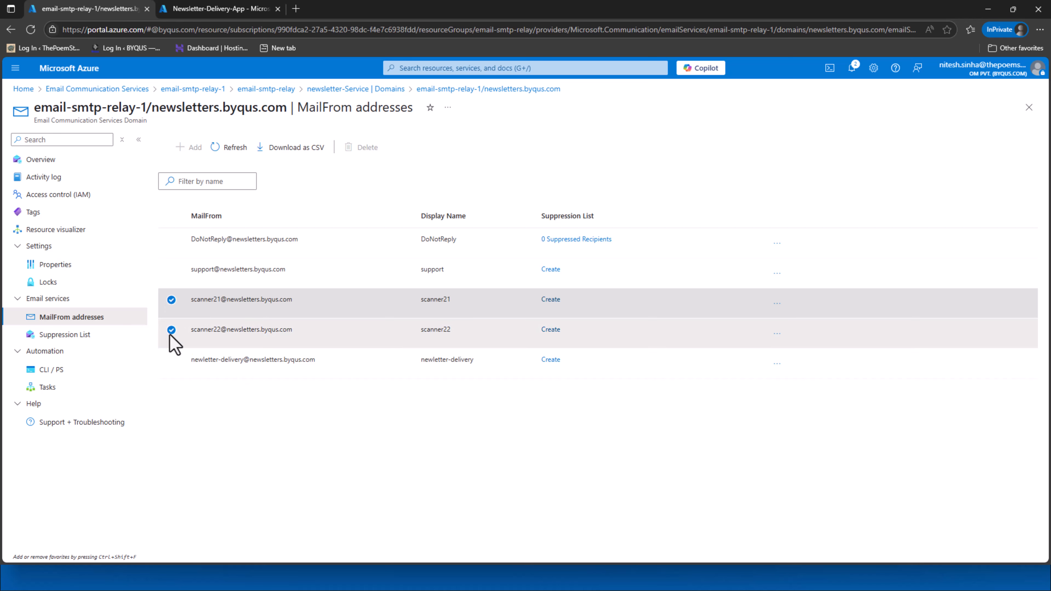
{"action": "left_click", "coordinate": [184, 411]}
{"action": "left_click", "coordinate": [172, 331]}
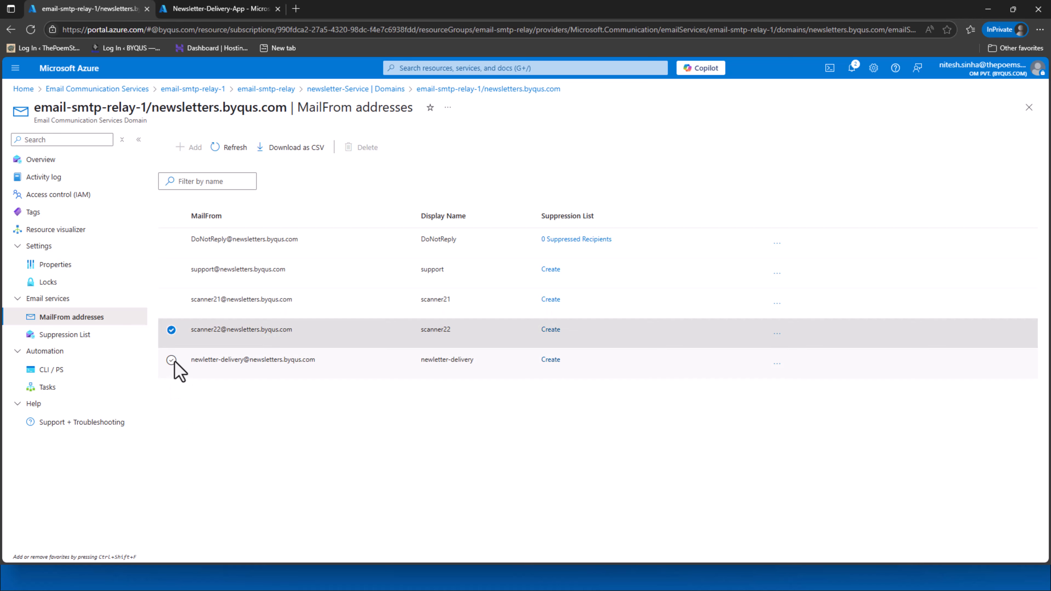
{"action": "left_click", "coordinate": [171, 360]}
{"action": "left_click", "coordinate": [198, 398]}
{"action": "left_click", "coordinate": [172, 331]}
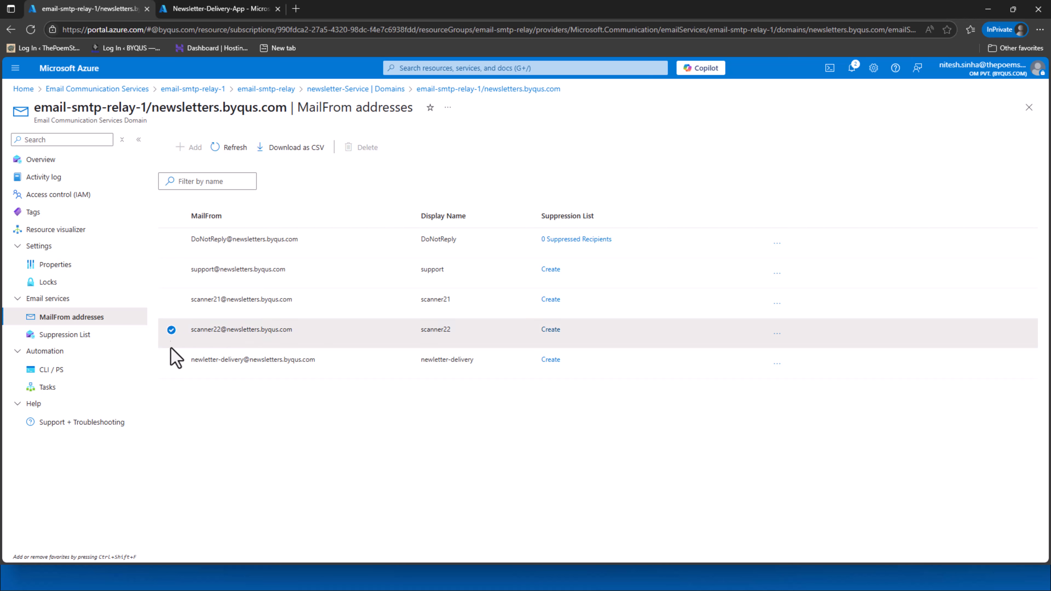
{"action": "left_click", "coordinate": [171, 359]}
{"action": "left_click", "coordinate": [268, 444]}
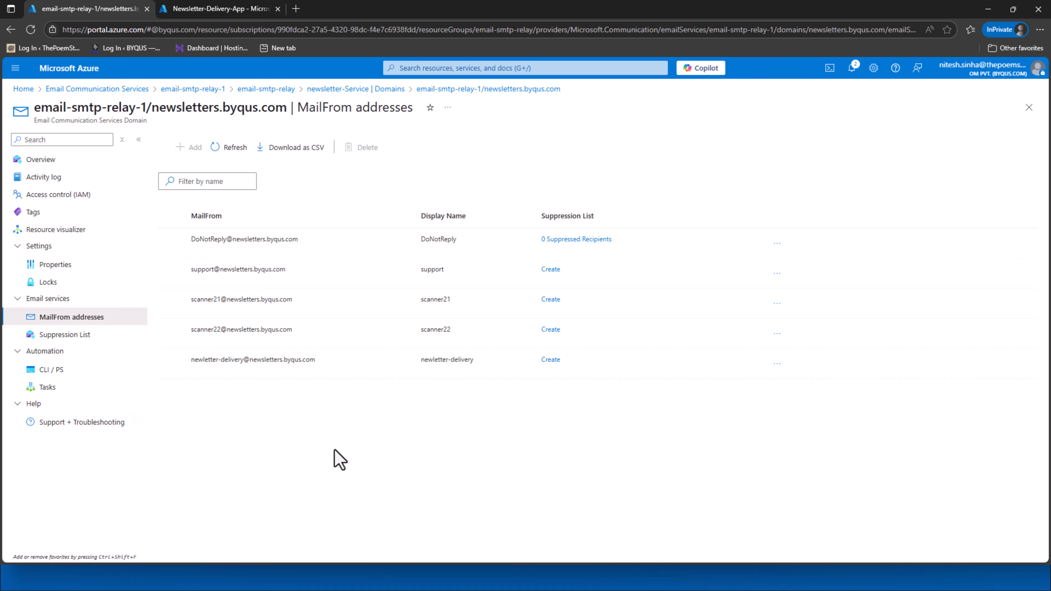
Copy the scanner21 MailFrom address from its '...' menu and return to PowerShell ISE
{"action": "left_click", "coordinate": [777, 303]}
{"action": "left_click", "coordinate": [784, 322]}
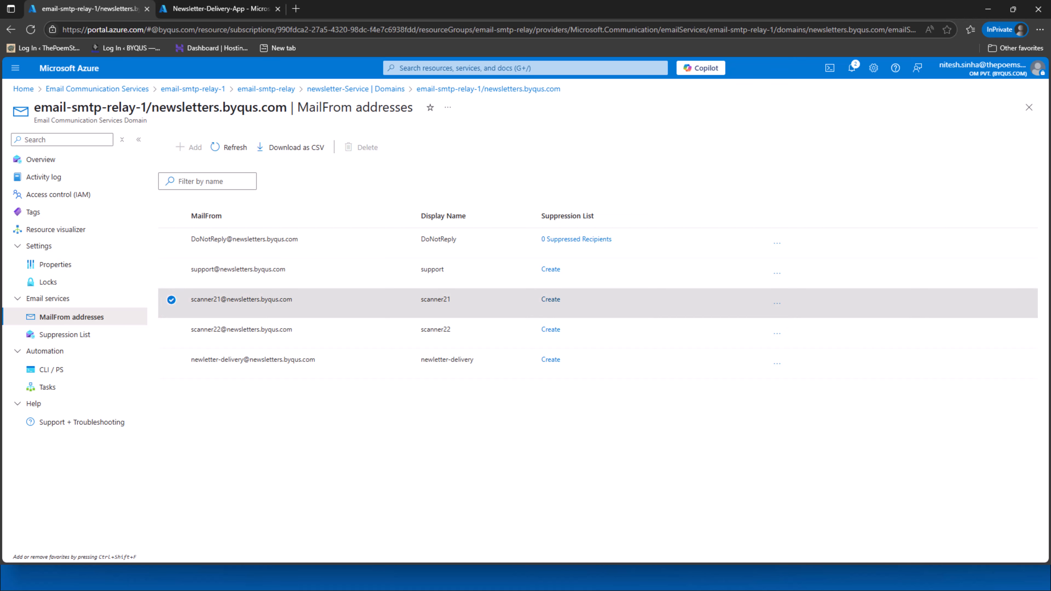
{"action": "key", "text": "alt+Tab"}
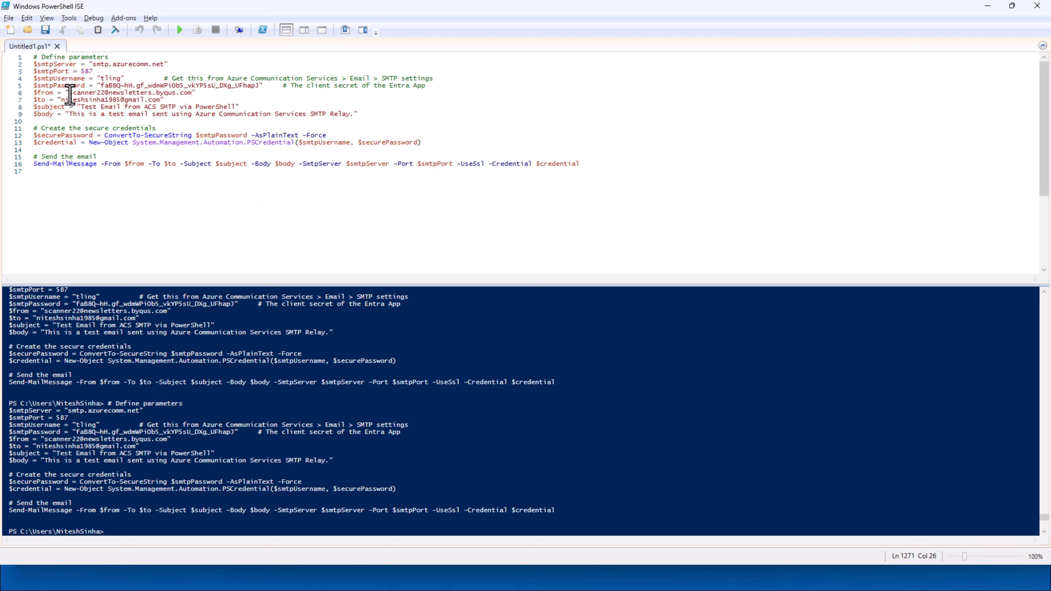
Paste the copied address into $from, run the script, then pick the scanner22 entry in Azure
{"action": "left_click_drag", "start_coordinate": [69, 96], "coordinate": [190, 96]}
{"action": "key", "text": "ctrl+v"}
{"action": "left_click", "coordinate": [180, 30]}
{"action": "key", "text": "alt+Tab"}
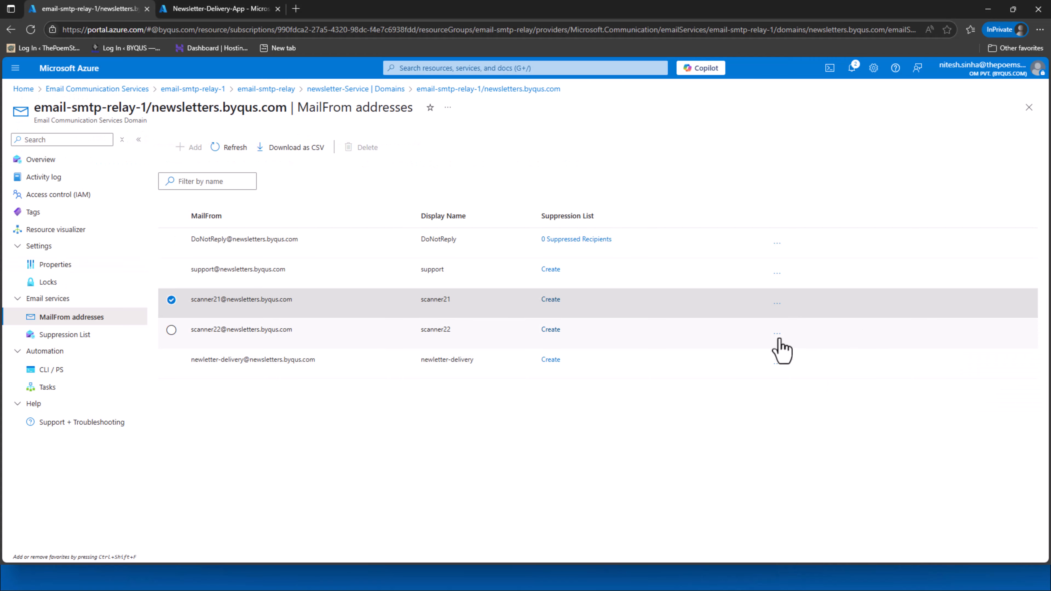
{"action": "left_click", "coordinate": [779, 339]}
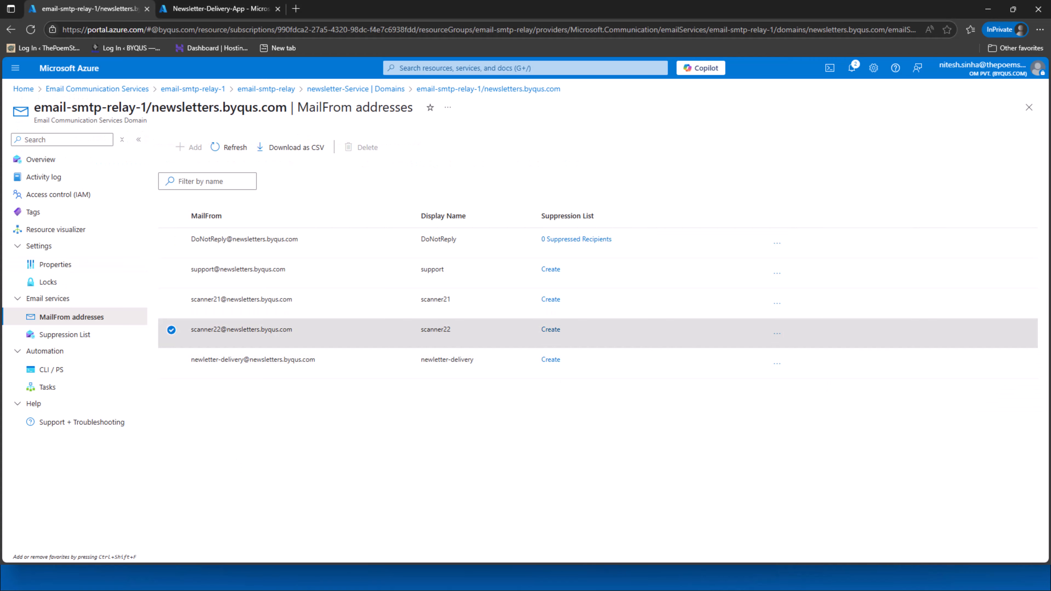
{"action": "key", "text": "alt+Tab"}
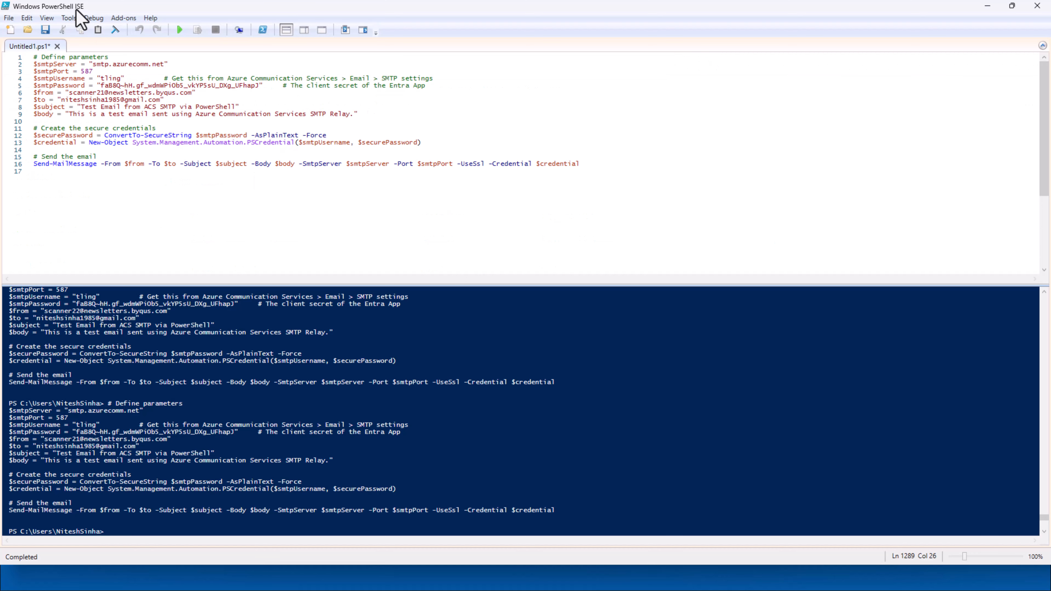
Set $from to scanner22, send its test email, then pick the newletter-delivery address in Azure
{"action": "left_click_drag", "start_coordinate": [68, 93], "coordinate": [189, 94]}
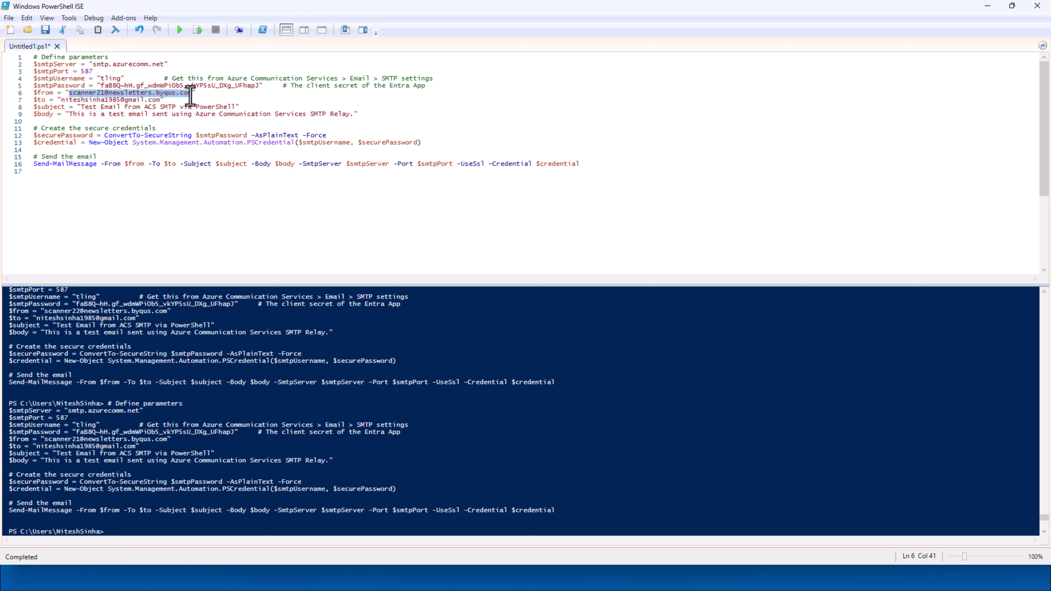
{"action": "key", "text": "ctrl+v"}
{"action": "left_click", "coordinate": [179, 29]}
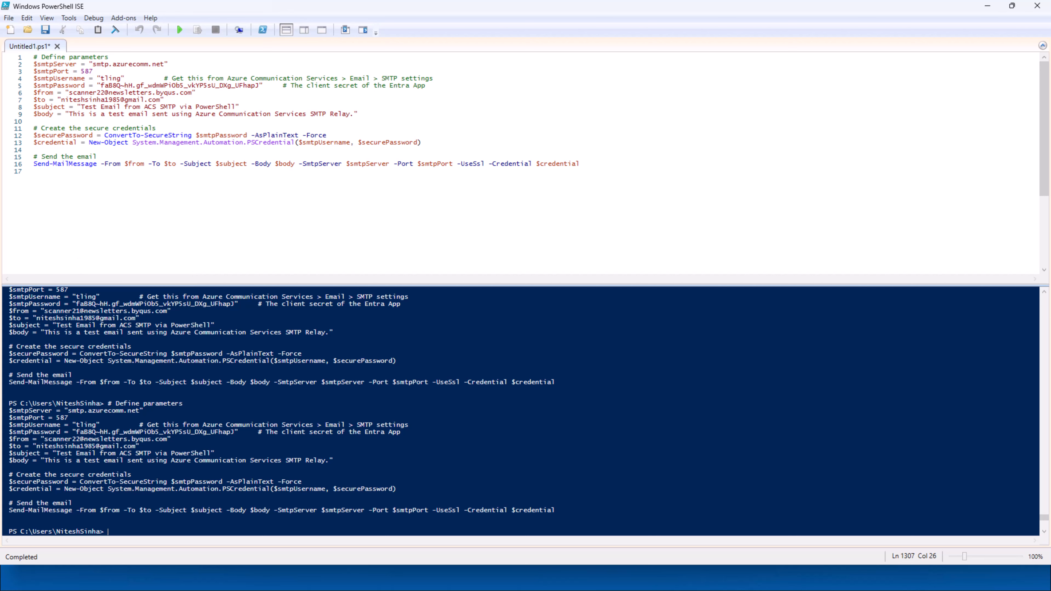
{"action": "key", "text": "alt+Tab"}
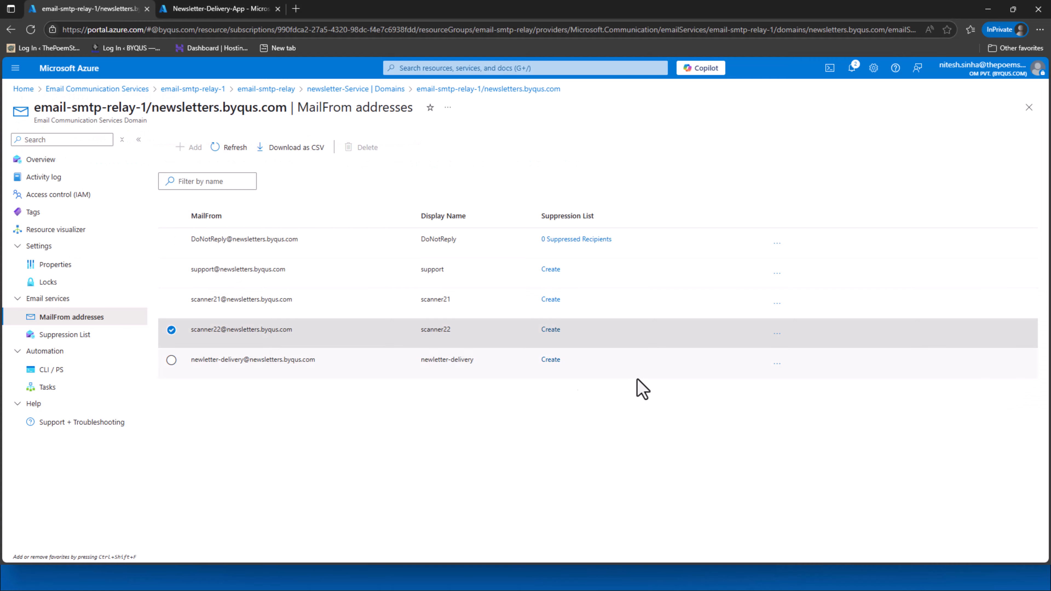
{"action": "left_click", "coordinate": [773, 368]}
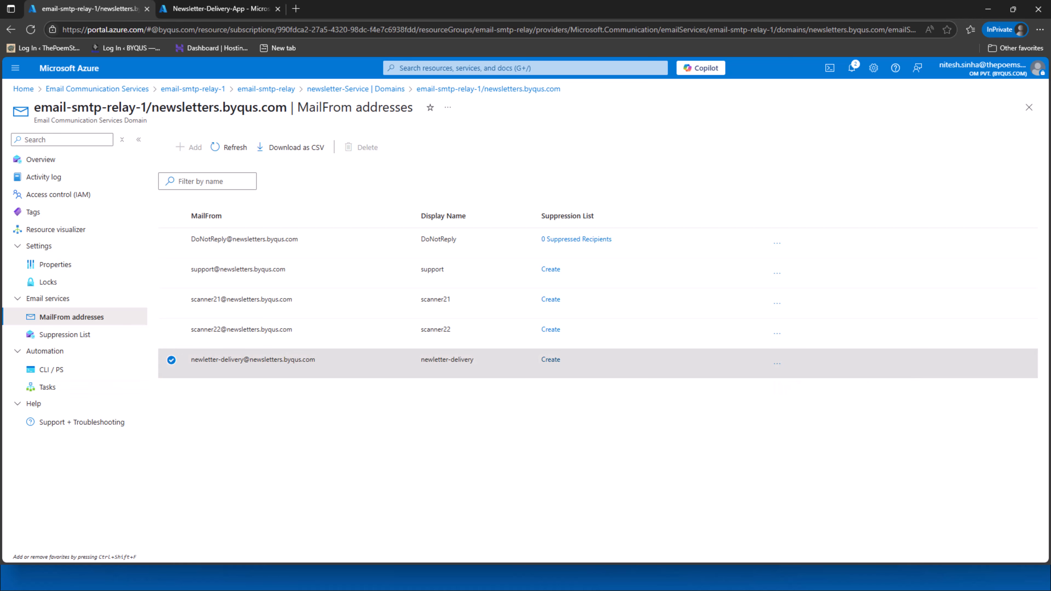
{"action": "key", "text": "alt+Tab"}
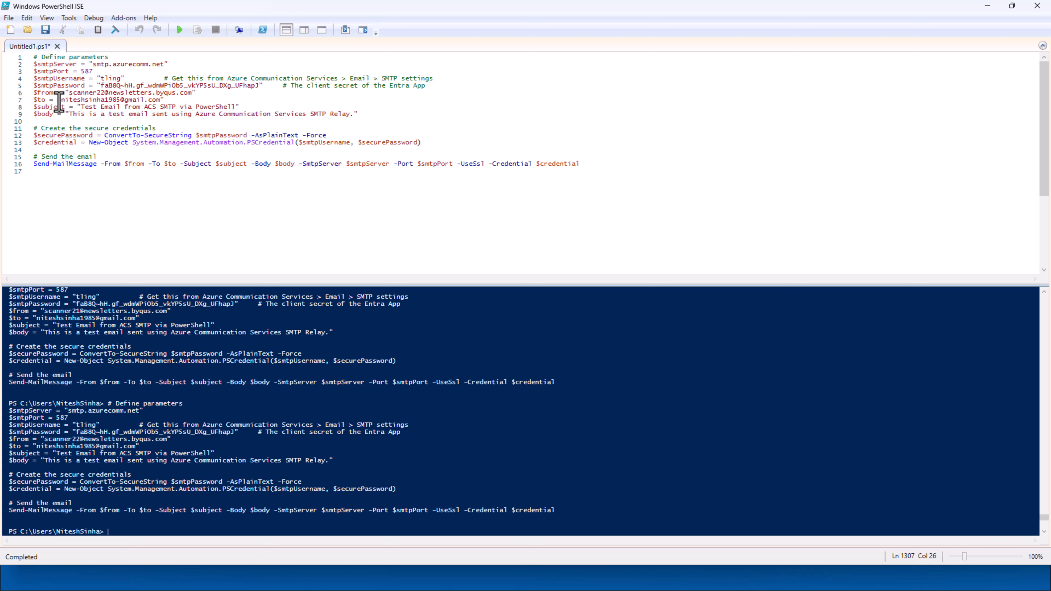
Replace the scanner22 sender on line 6 with the newletter-delivery address and send the test email
{"action": "left_click_drag", "start_coordinate": [68, 94], "coordinate": [191, 94]}
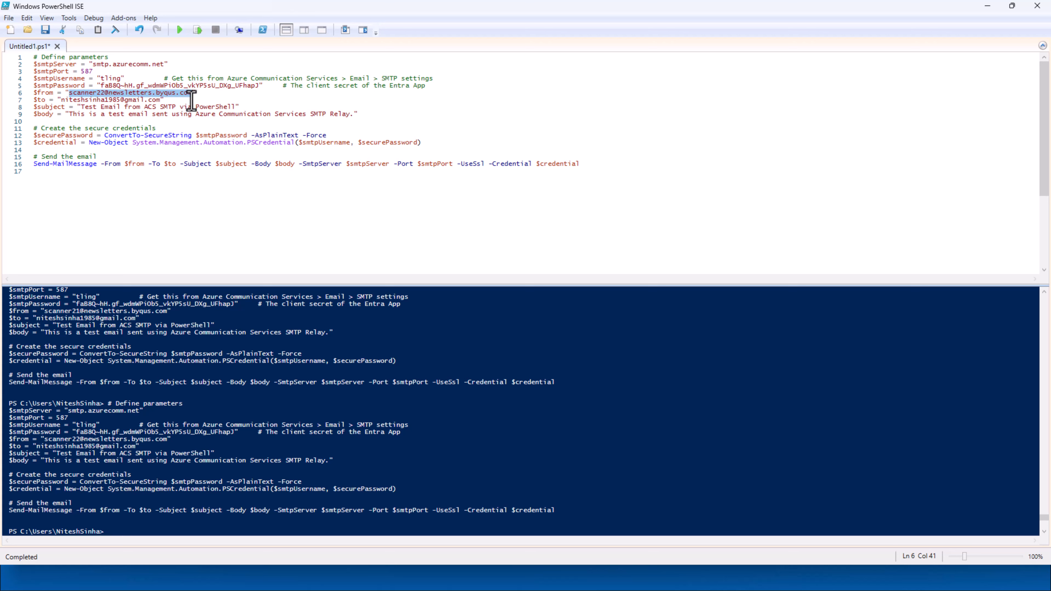
{"action": "key", "text": "ctrl+v"}
{"action": "left_click", "coordinate": [180, 30]}
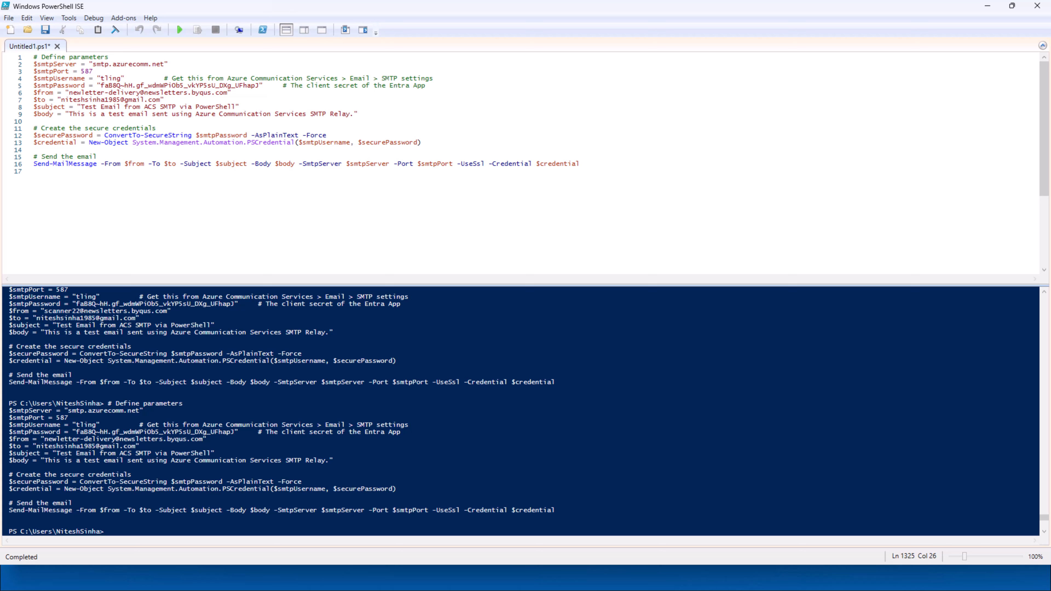
{"action": "key", "text": "alt+Tab"}
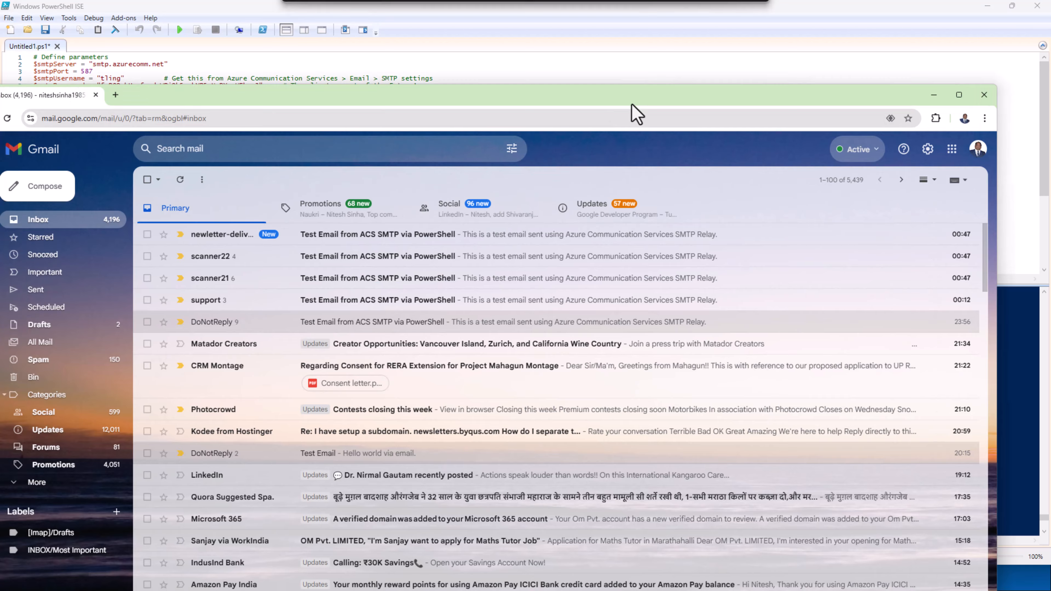
{"action": "left_click_drag", "start_coordinate": [632, 110], "coordinate": [574, 63]}
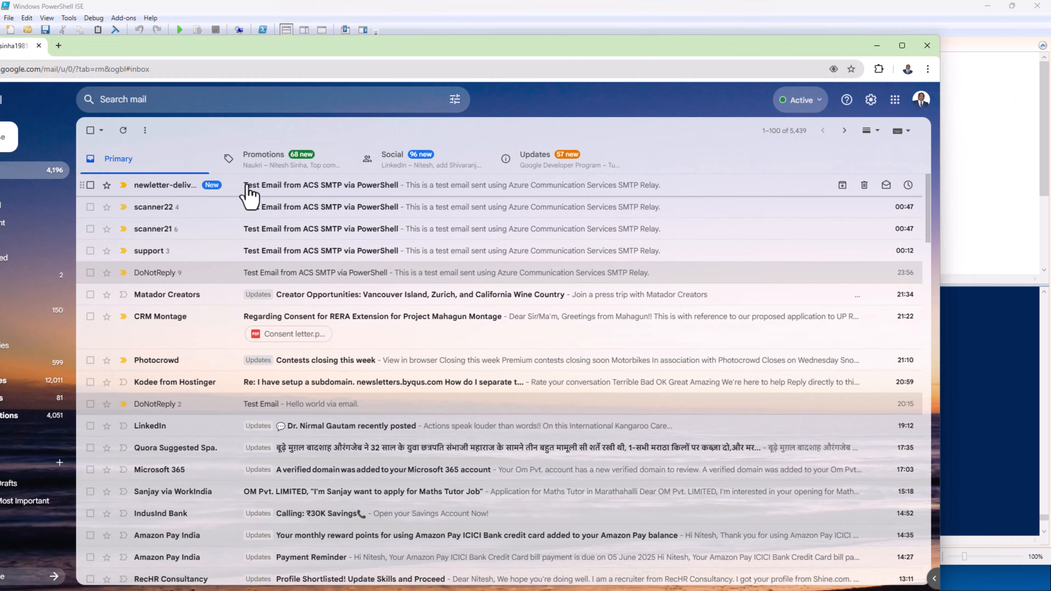
{"action": "left_click", "coordinate": [91, 185]}
{"action": "left_click", "coordinate": [90, 206]}
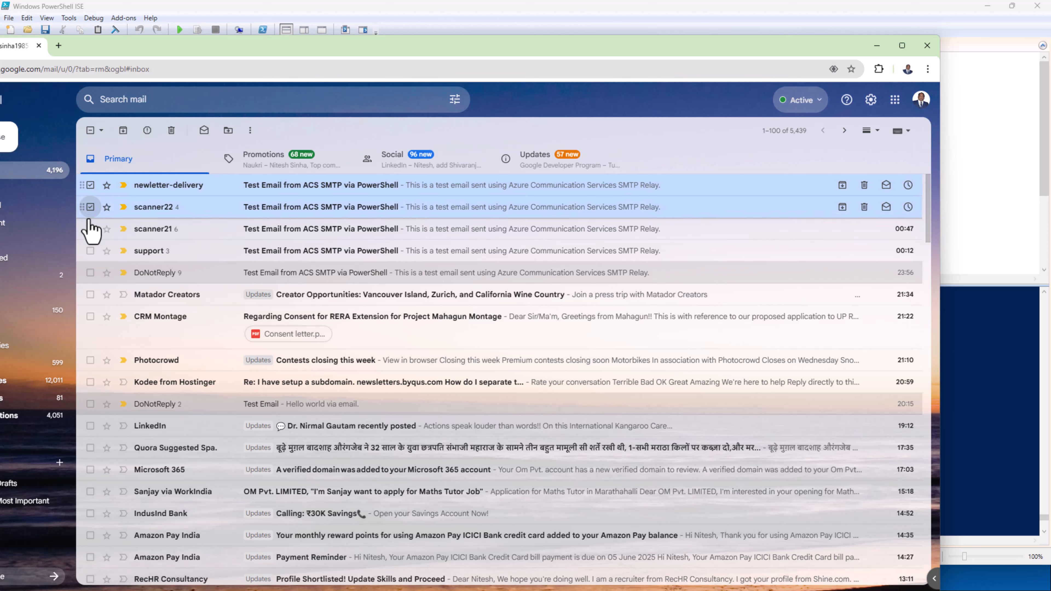
{"action": "left_click", "coordinate": [90, 229]}
{"action": "left_click", "coordinate": [90, 250]}
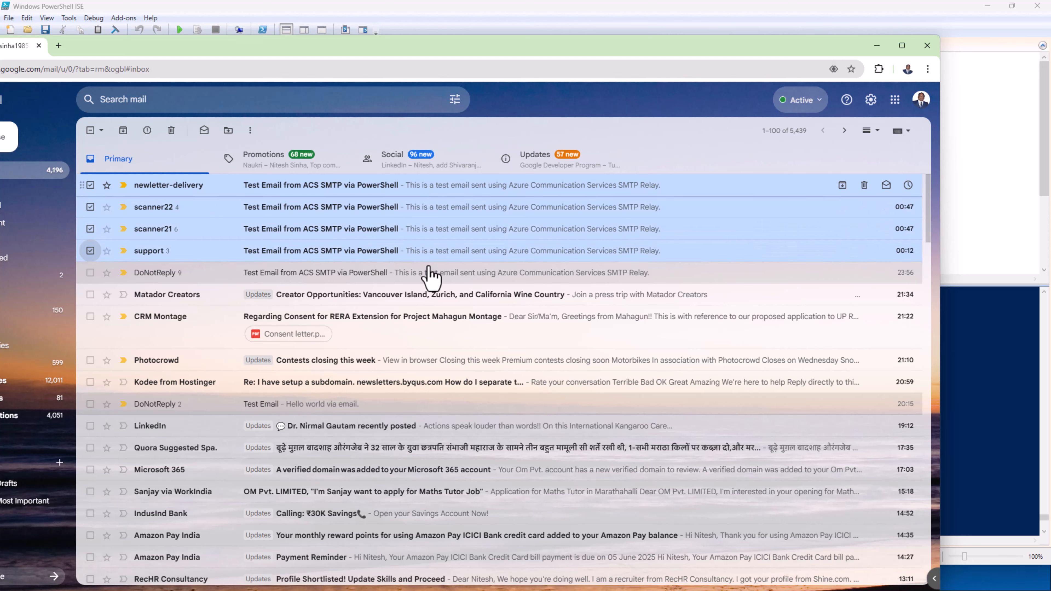
{"action": "left_click_drag", "start_coordinate": [827, 47], "coordinate": [0, 37]}
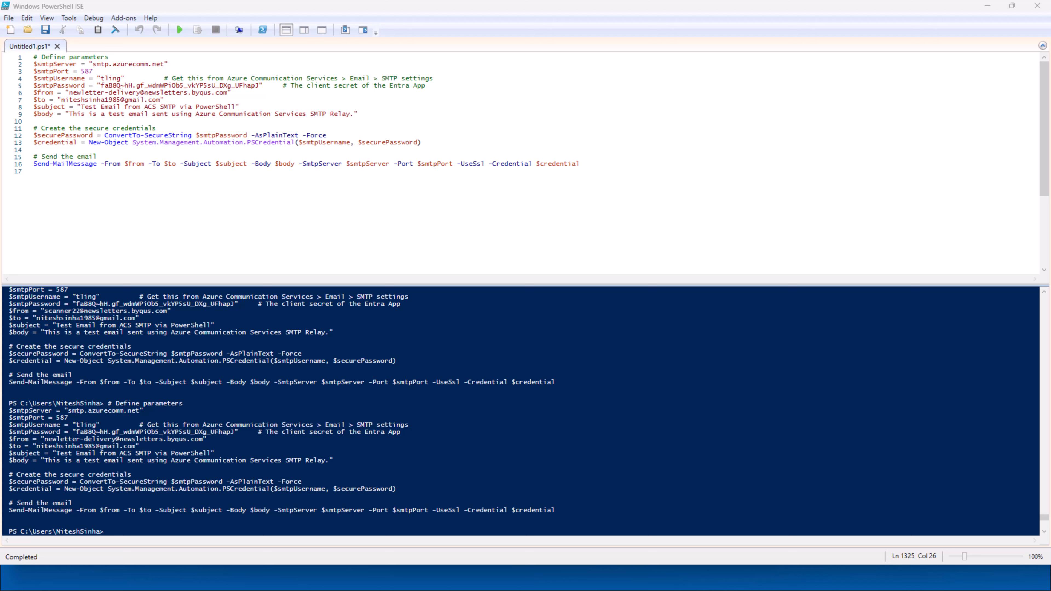
Below the az command line, type a ======= separator and the heading 'Azure Subsctiptions' with blank lines after
{"action": "key", "text": "alt+Tab"}
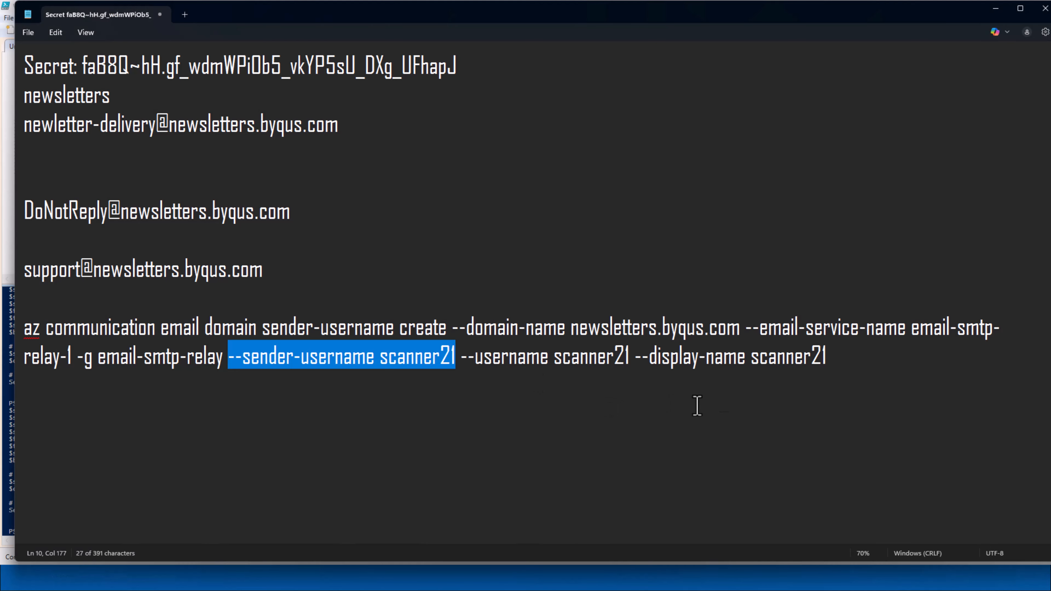
{"action": "left_click", "coordinate": [844, 357]}
{"action": "key", "text": "Return"}
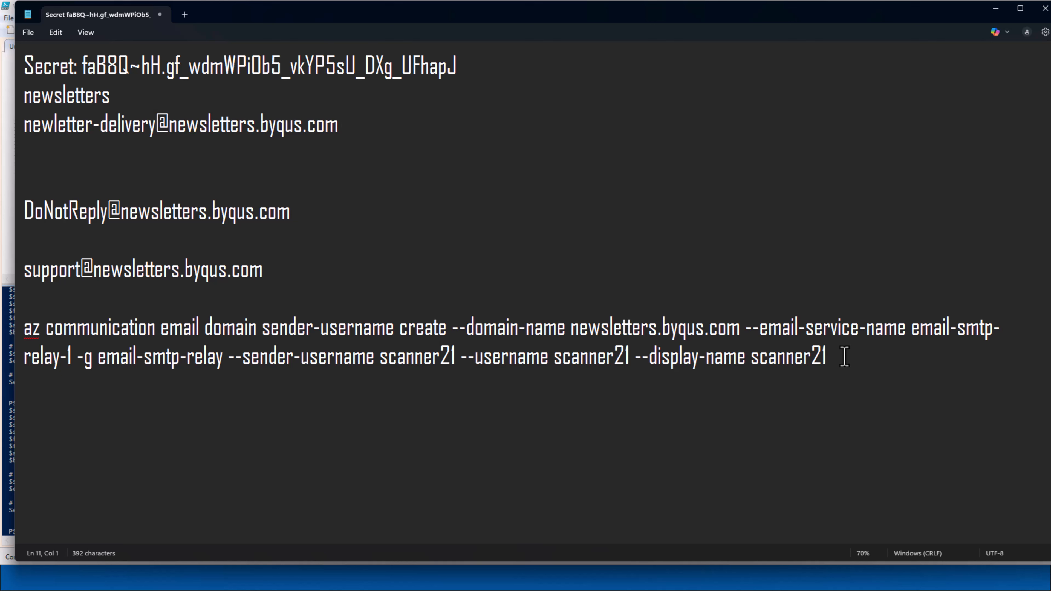
{"action": "type", "text": "======="}
{"action": "key", "text": "Return"}
{"action": "key", "text": "Return"}
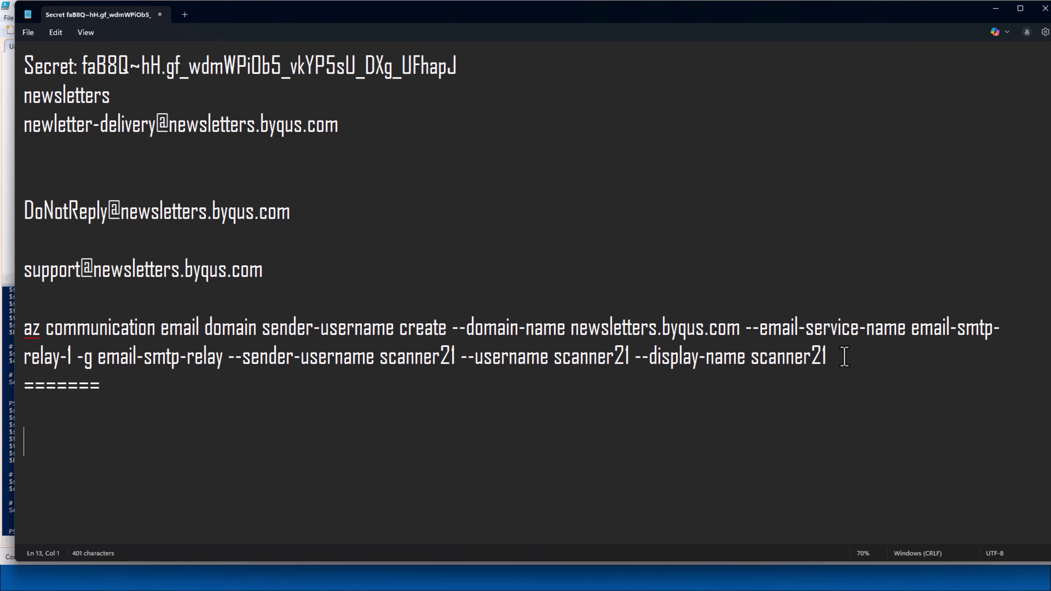
{"action": "type", "text": "Azure "}
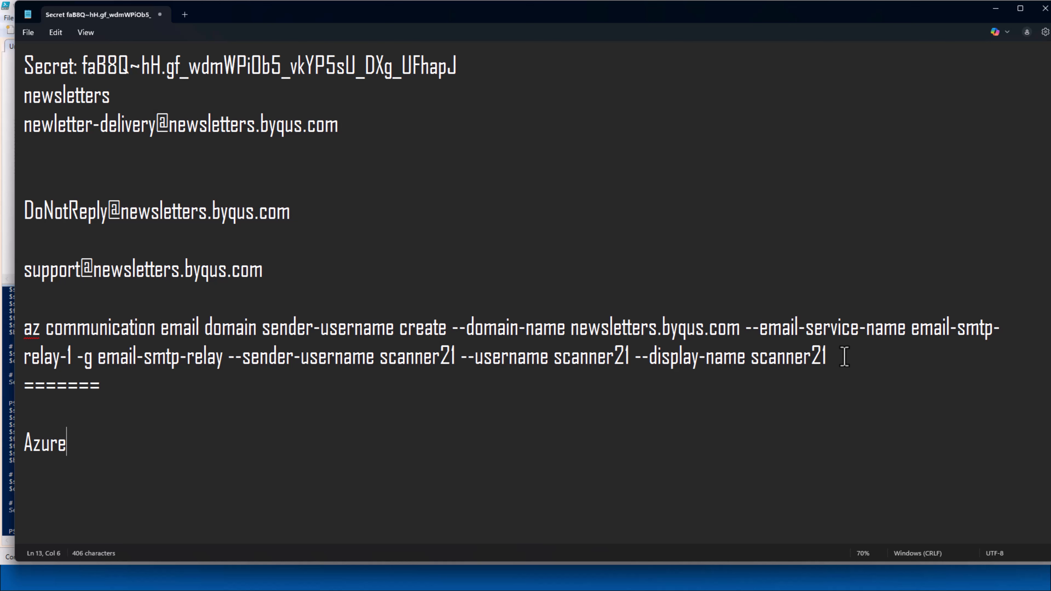
{"action": "type", "text": "Subsc"}
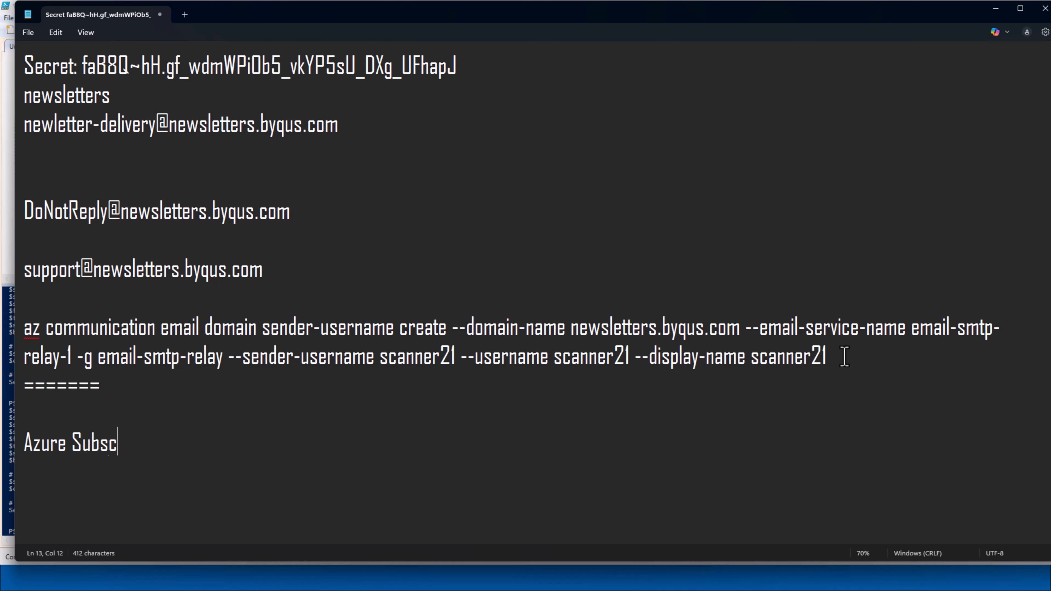
{"action": "type", "text": "tiptions"}
{"action": "key", "text": "Return"}
{"action": "key", "text": "Return"}
{"action": "key", "text": "Return"}
{"action": "key", "text": "Return"}
{"action": "key", "text": "Return"}
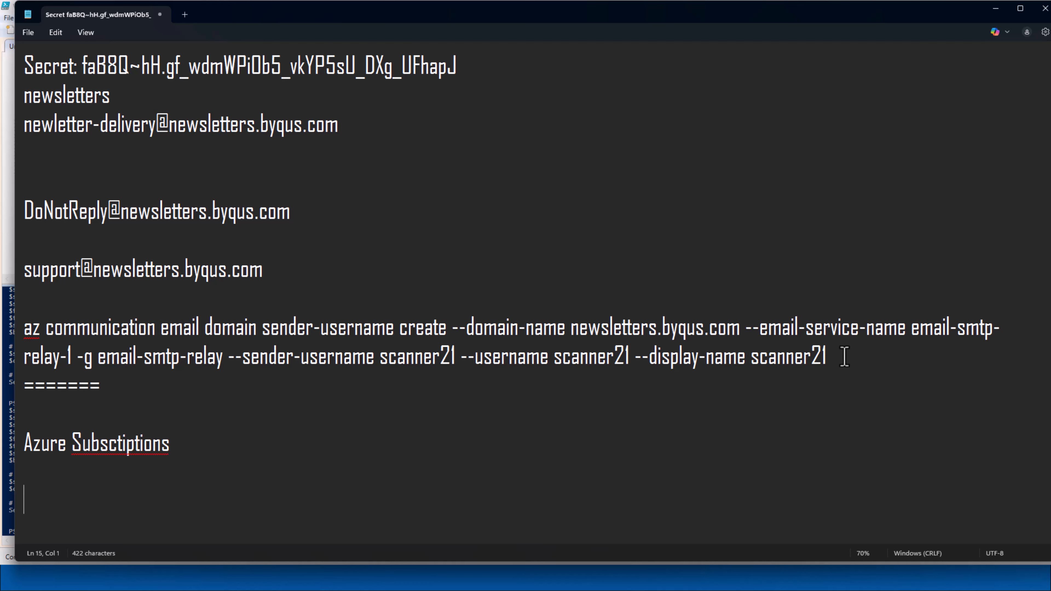
{"action": "key", "text": "Return"}
{"action": "key", "text": "Return"}
{"action": "key", "text": "Return"}
{"action": "key", "text": "Return"}
{"action": "key", "text": "Return"}
{"action": "key", "text": "Return"}
{"action": "key", "text": "Return"}
{"action": "key", "text": "Return"}
{"action": "key", "text": "Return"}
{"action": "key", "text": "Return"}
{"action": "key", "text": "Return"}
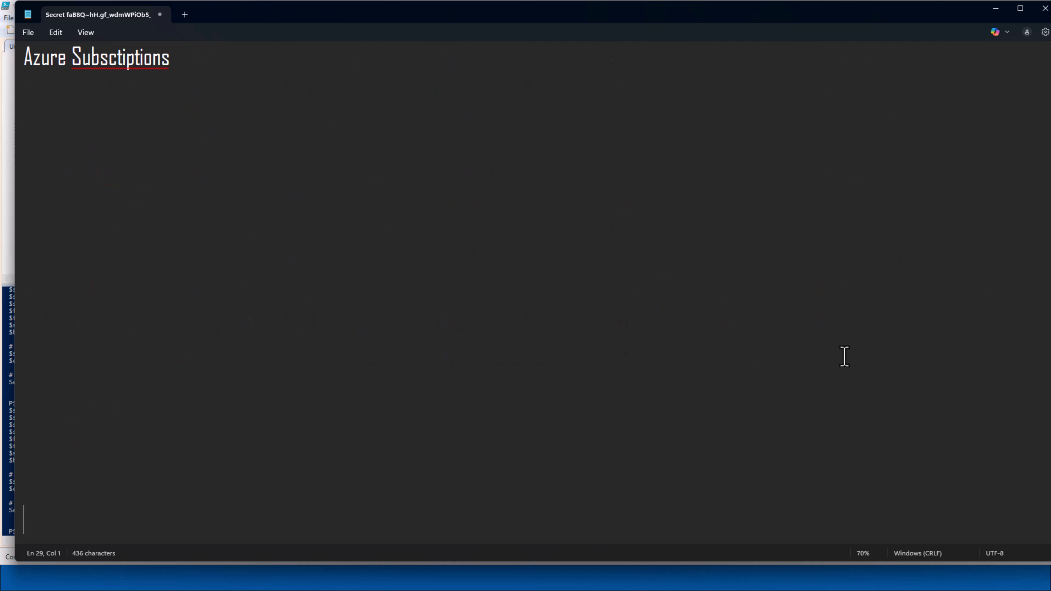
Type 'Communication Service', 'Email Communication Service' and 'Verify the Domain' on separate lines, fixing typos
{"action": "left_click", "coordinate": [182, 77]}
{"action": "type", "text": "Communi"}
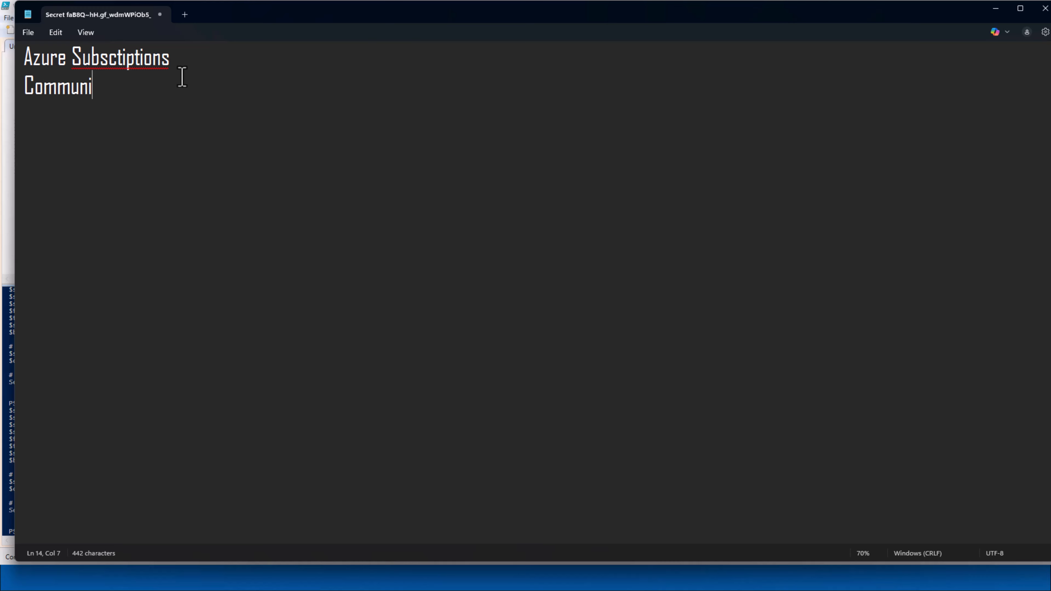
{"action": "type", "text": "cation Servi"}
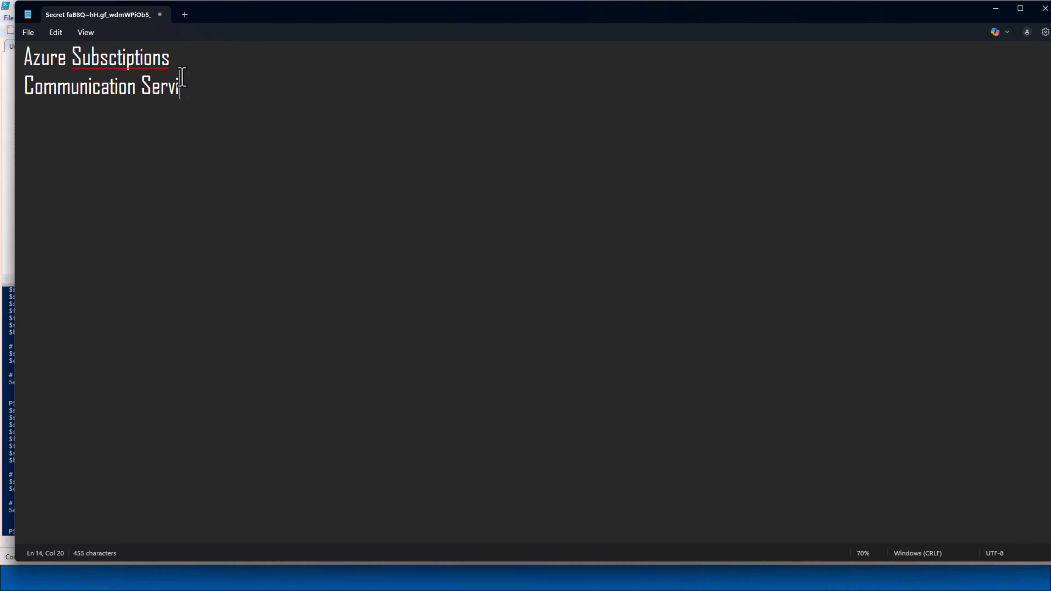
{"action": "type", "text": "ce"}
{"action": "key", "text": "Return"}
{"action": "type", "text": "Email  Commu"}
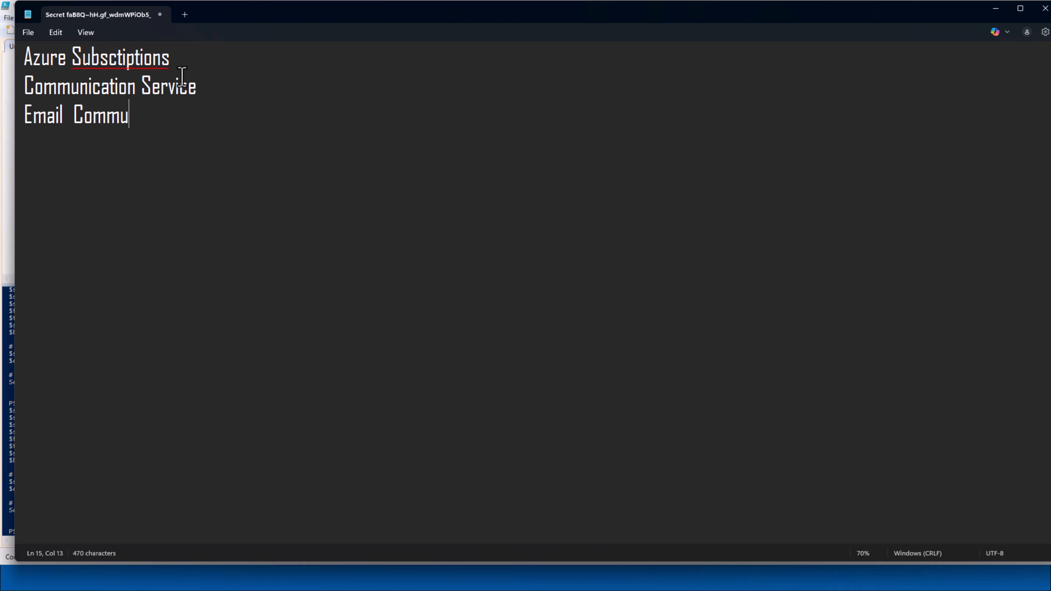
{"action": "type", "text": "nication Service"}
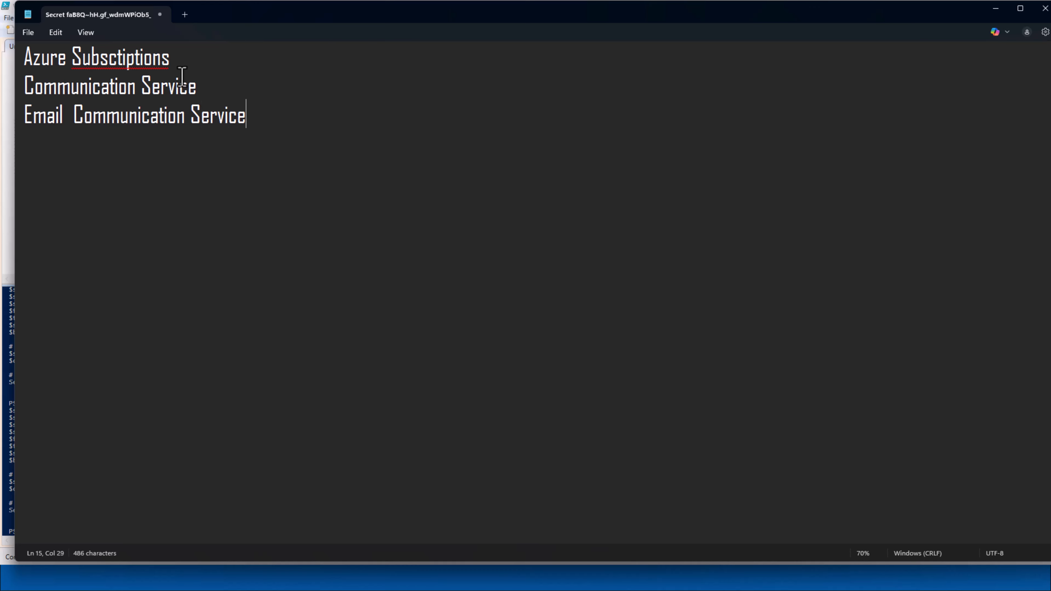
{"action": "key", "text": "Return"}
{"action": "type", "text": "Veri"}
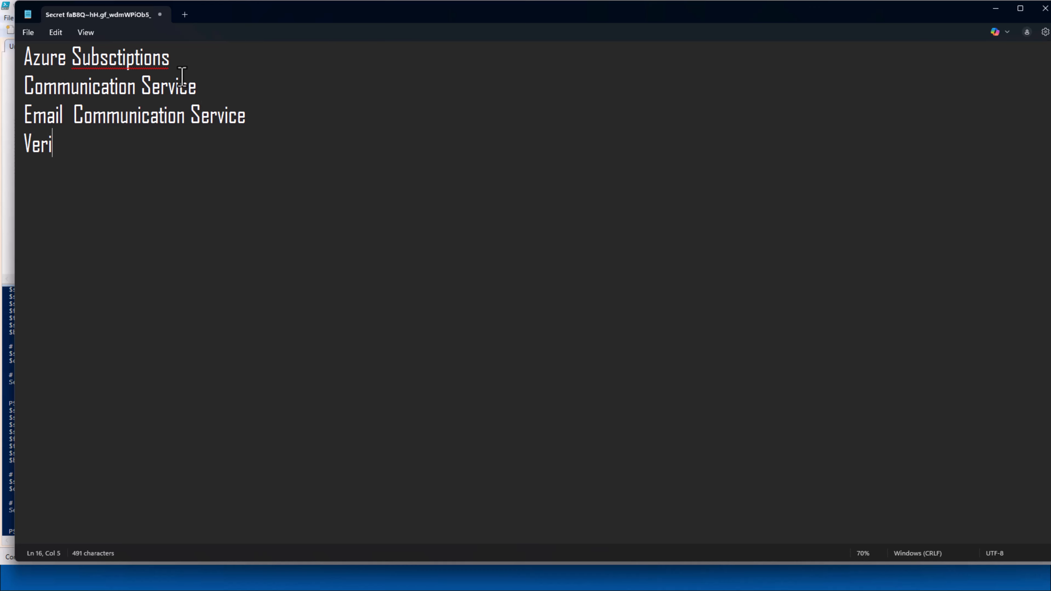
{"action": "type", "text": "fy the Doma"}
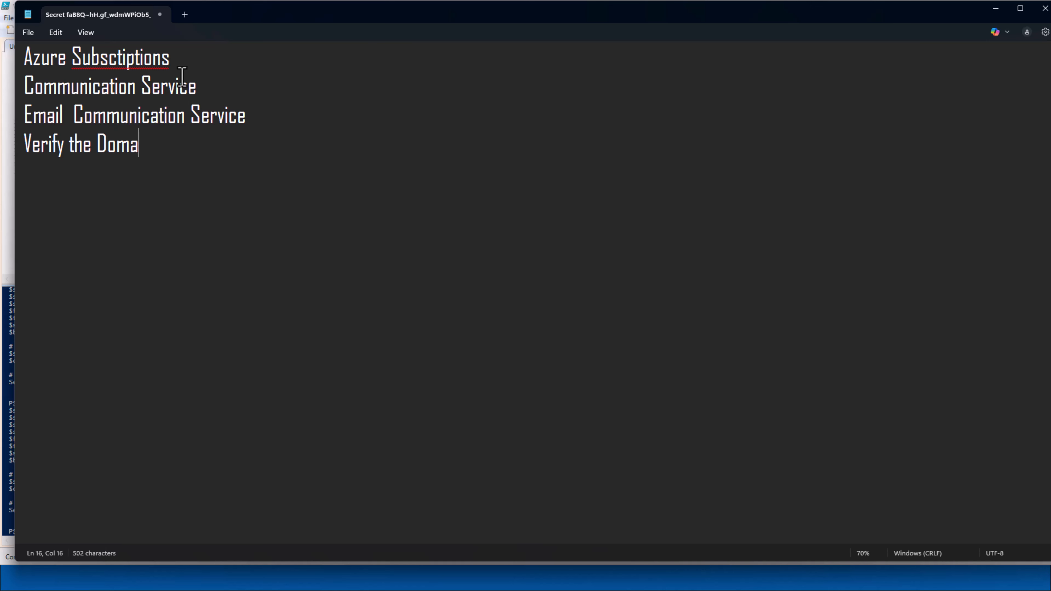
{"action": "type", "text": "in"}
{"action": "key", "text": "Return"}
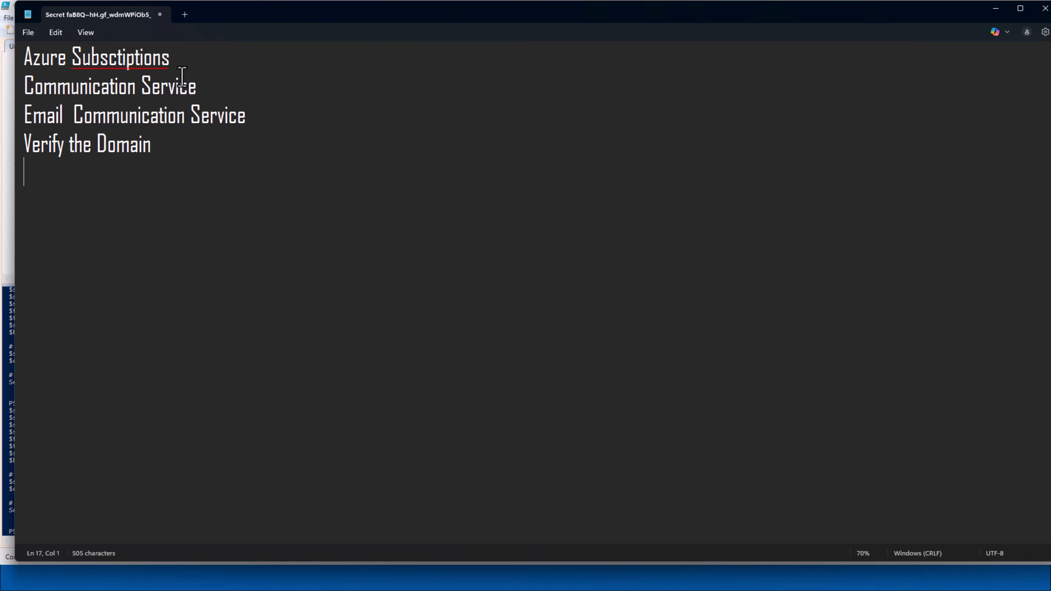